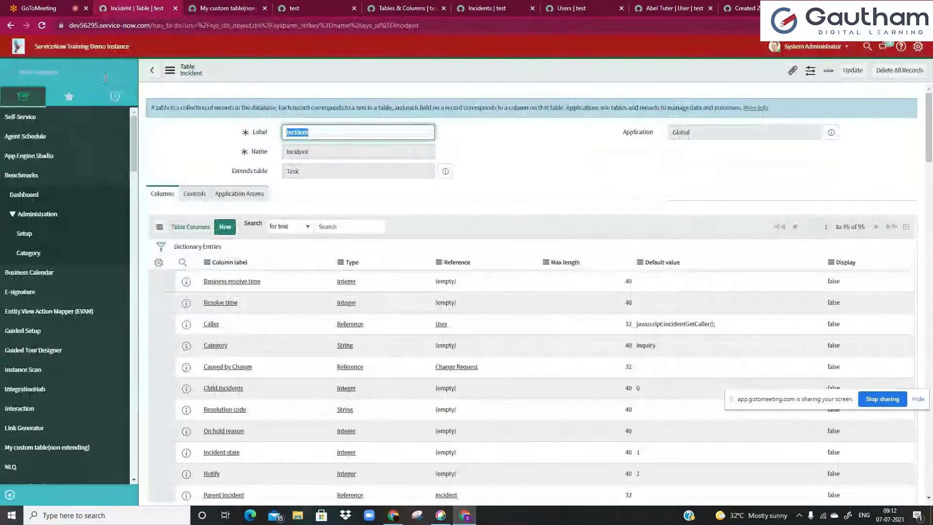
- Filter the navigator for the custom table and open the empty My custom table(non extending) list
{"action": "left_click", "coordinate": [95, 72]}
{"action": "type", "text": "My custom table(non extending)"}
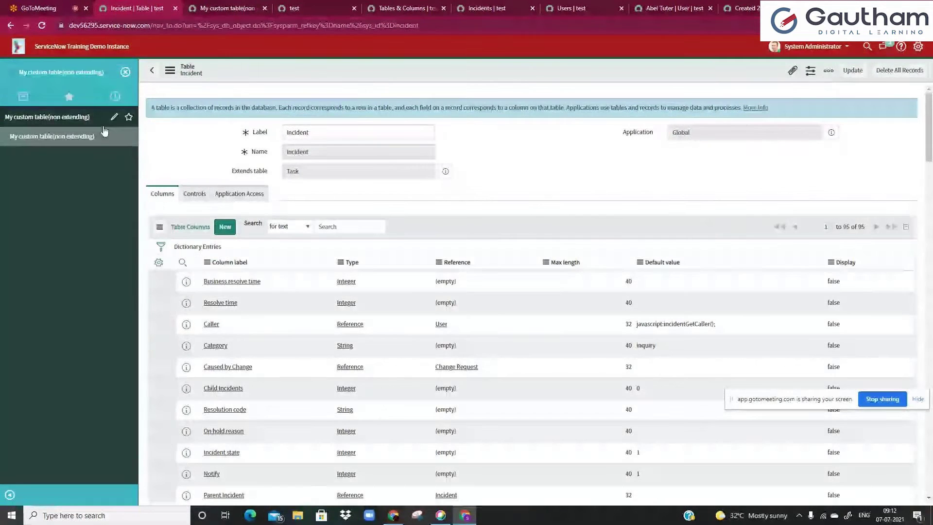
{"action": "left_click", "coordinate": [227, 9]}
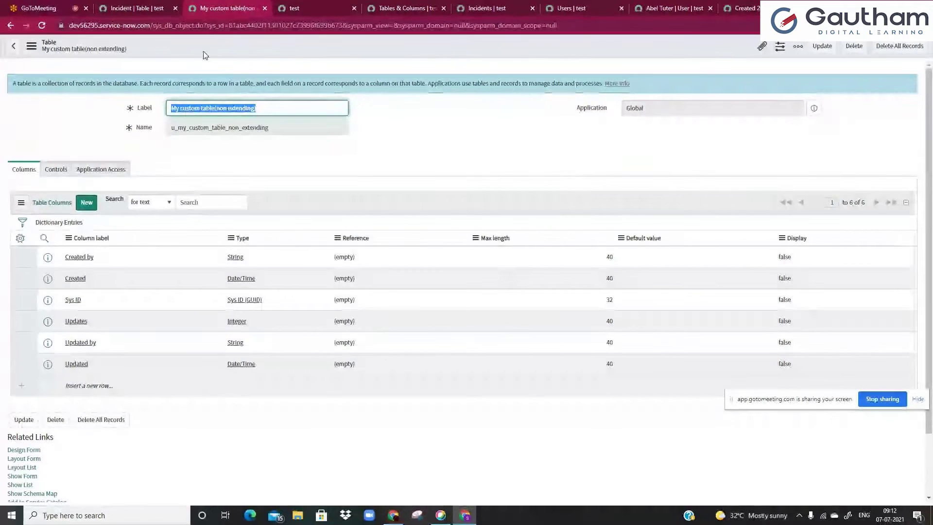
{"action": "left_click", "coordinate": [144, 5]}
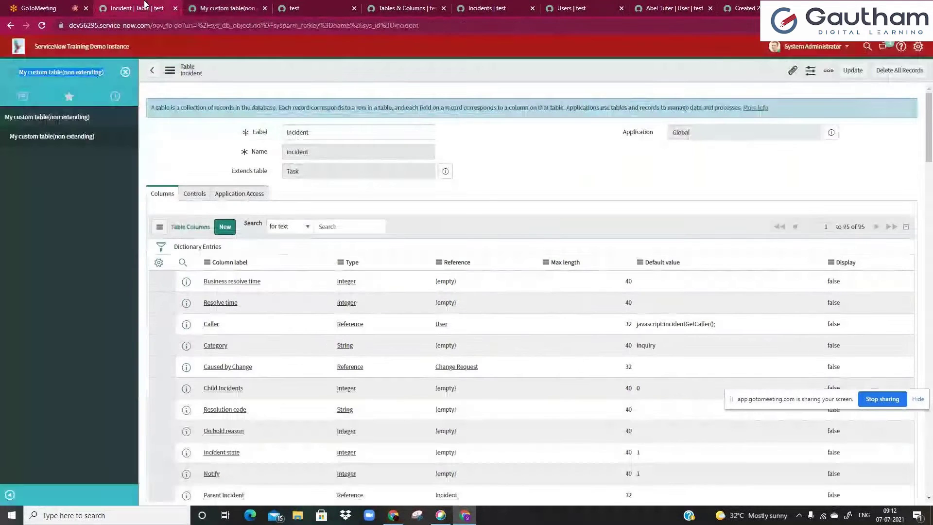
{"action": "left_click", "coordinate": [70, 146]}
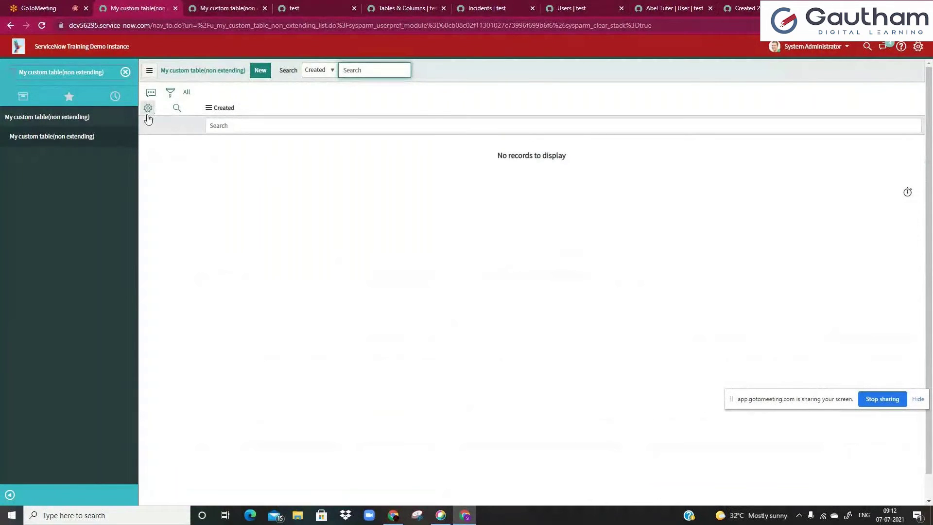
- Add Created by, Tags, Updated, Updated by and Updates as list columns, then return to the table definition
{"action": "left_click", "coordinate": [147, 113]}
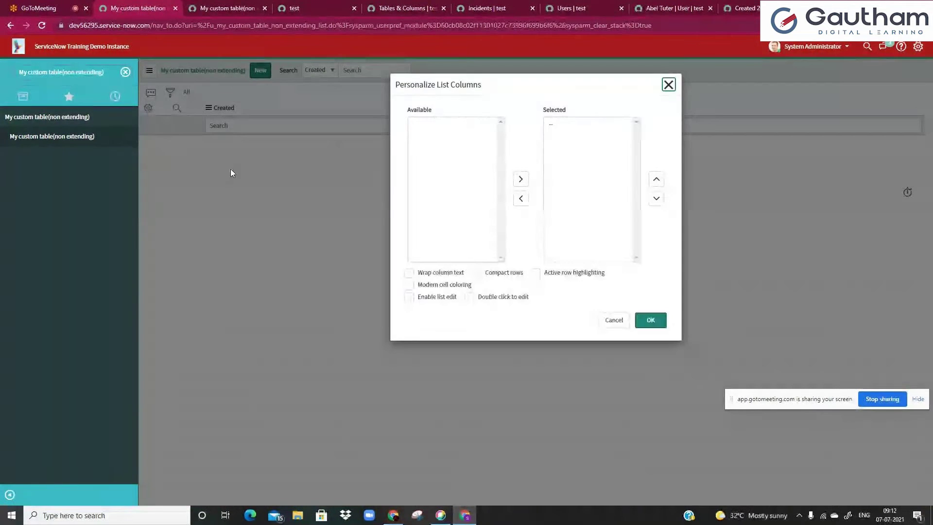
{"action": "left_click", "coordinate": [432, 125]}
{"action": "left_click_drag", "start_coordinate": [432, 124], "coordinate": [437, 160]}
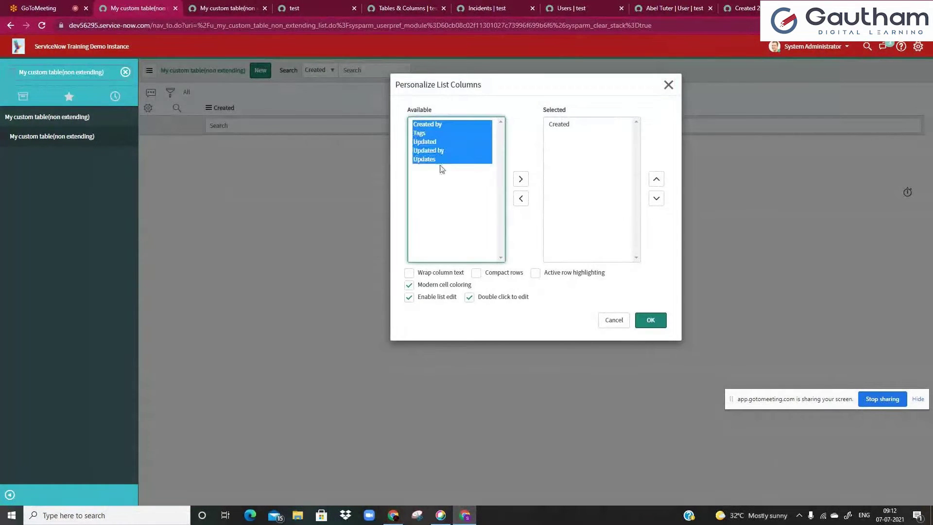
{"action": "left_click", "coordinate": [521, 179]}
{"action": "left_click", "coordinate": [565, 141]}
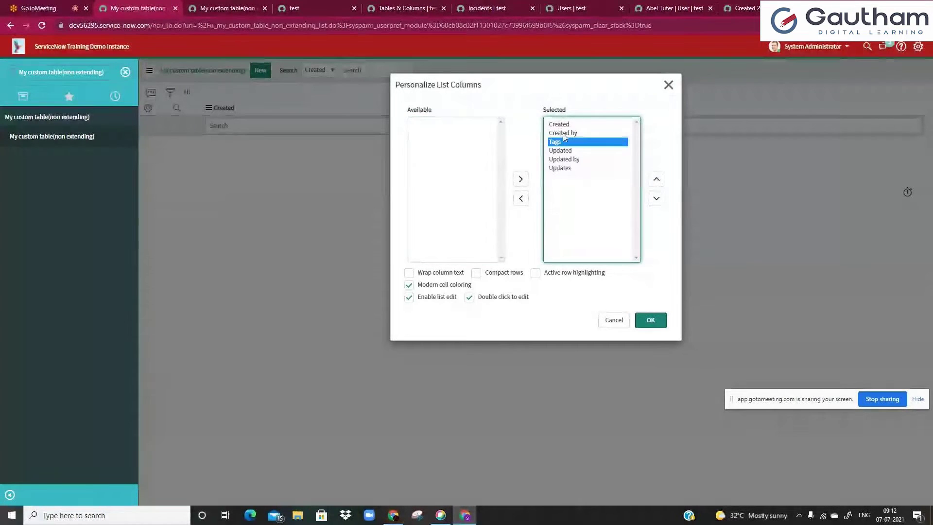
{"action": "left_click", "coordinate": [576, 159]}
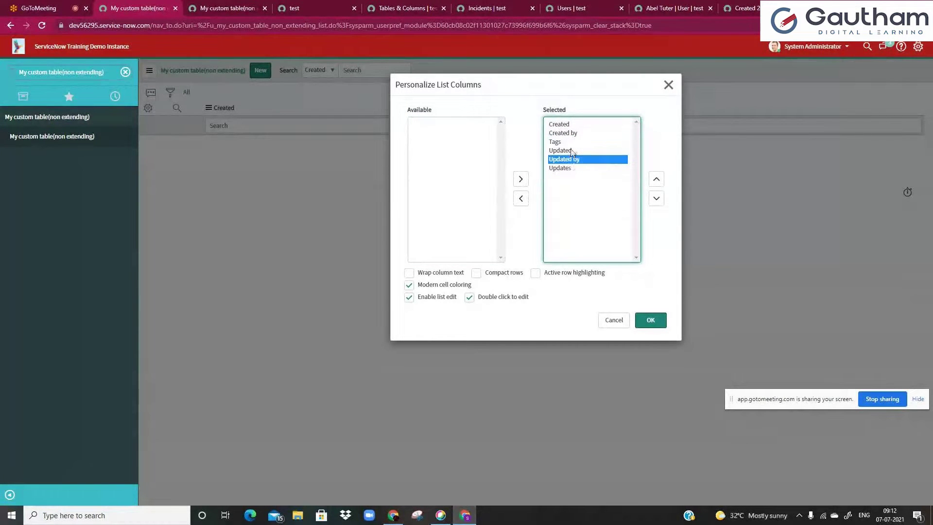
{"action": "left_click", "coordinate": [577, 169]}
{"action": "left_click", "coordinate": [651, 319]}
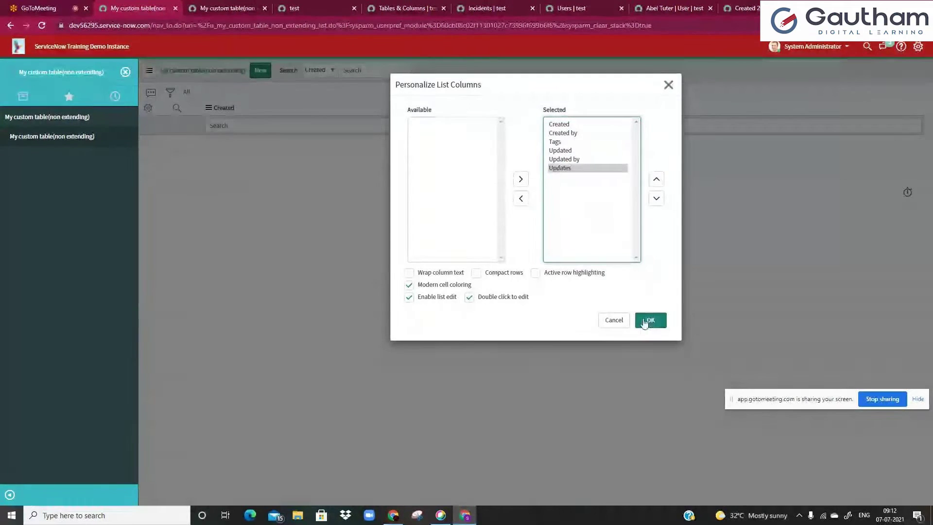
{"action": "left_click", "coordinate": [219, 6]}
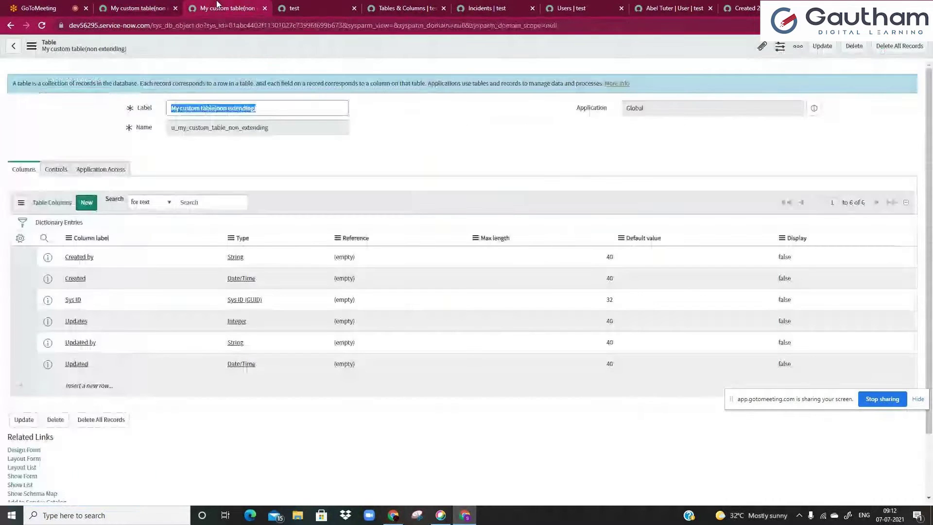
- On the New Table form, enter the label 'My custom Table(extending task)', correcting the typo
{"action": "left_click", "coordinate": [10, 24]}
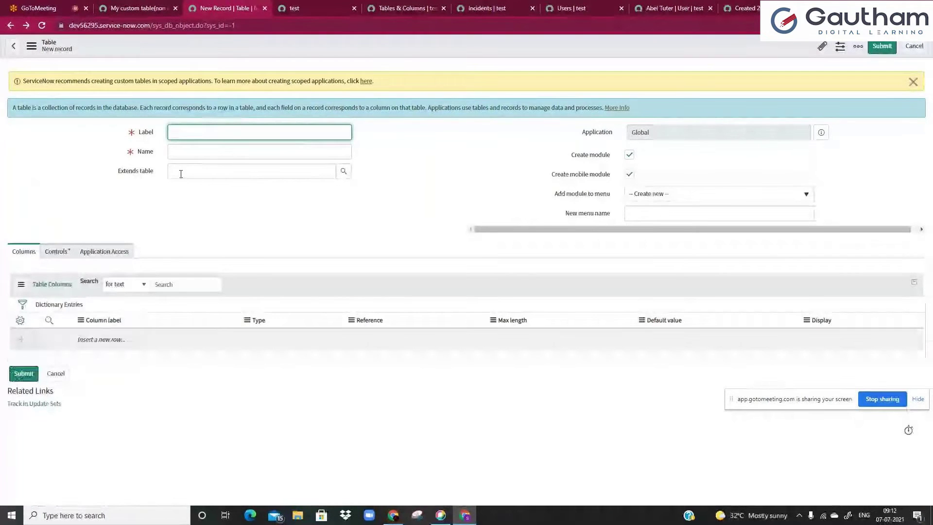
{"action": "left_click", "coordinate": [181, 174]}
{"action": "left_click", "coordinate": [194, 131]}
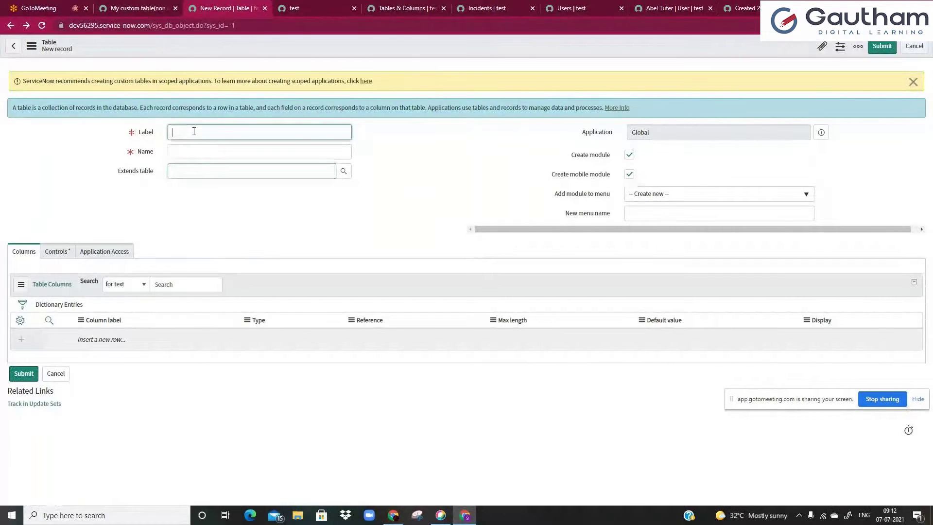
{"action": "type", "text": "My custom Table("}
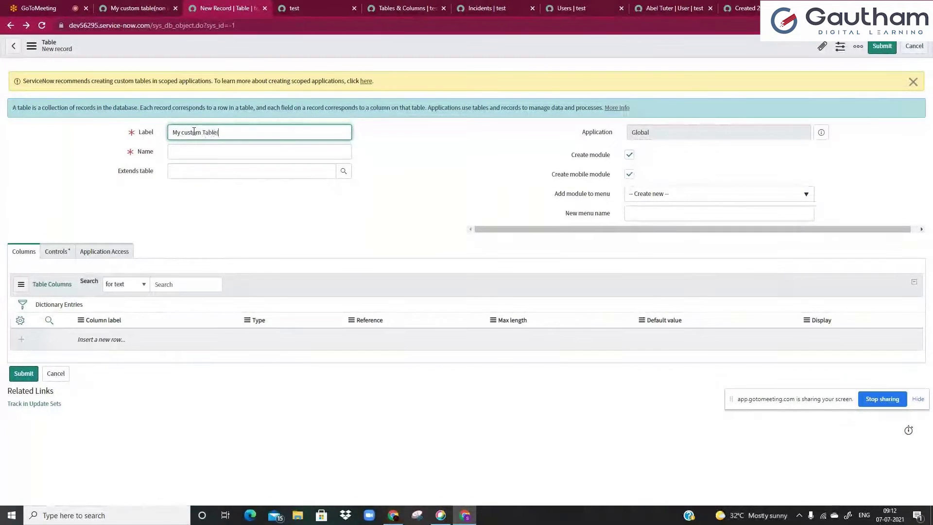
{"action": "type", "text": "exten"}
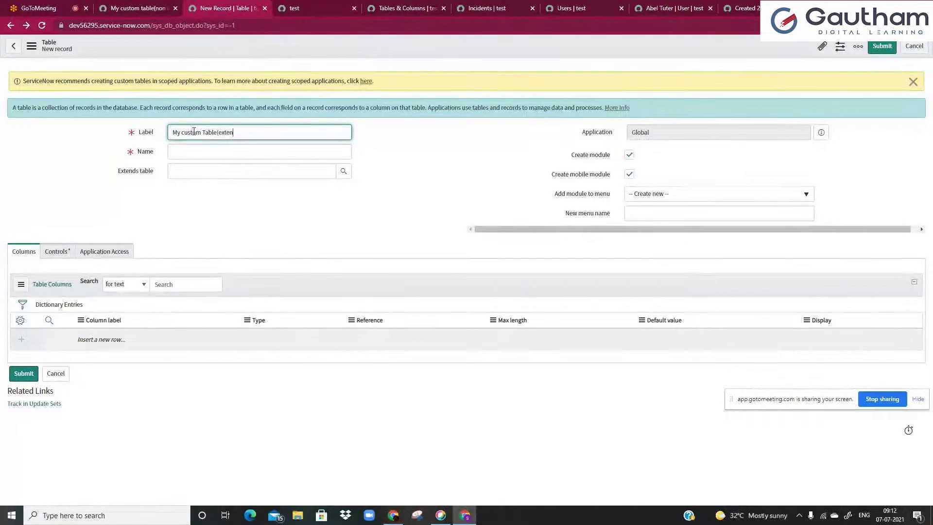
{"action": "type", "text": "dinmg task)"}
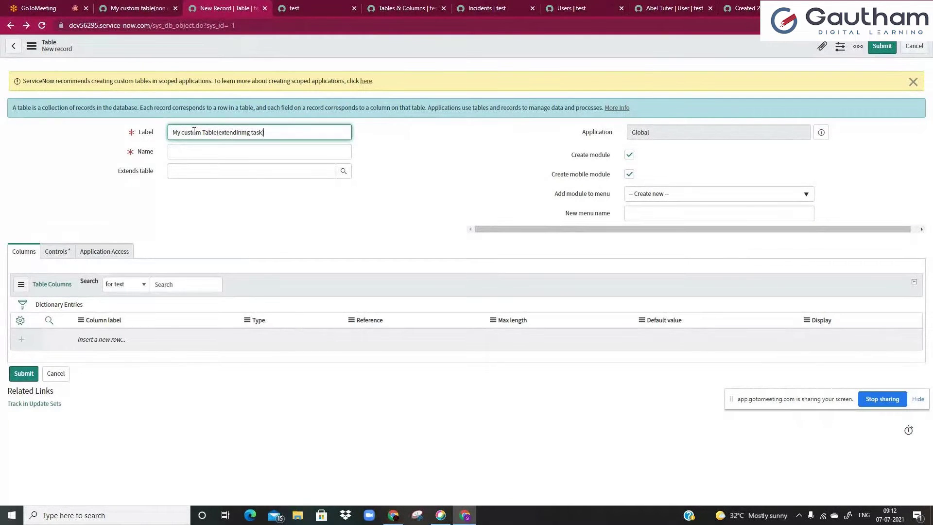
{"action": "left_click", "coordinate": [246, 132]}
{"action": "key", "text": "BackSpace"}
{"action": "left_click", "coordinate": [252, 191]}
- Choose Task as the Extends table from the lookup, preview its details, and return to the list
{"action": "left_click", "coordinate": [287, 170]}
{"action": "left_click", "coordinate": [340, 176]}
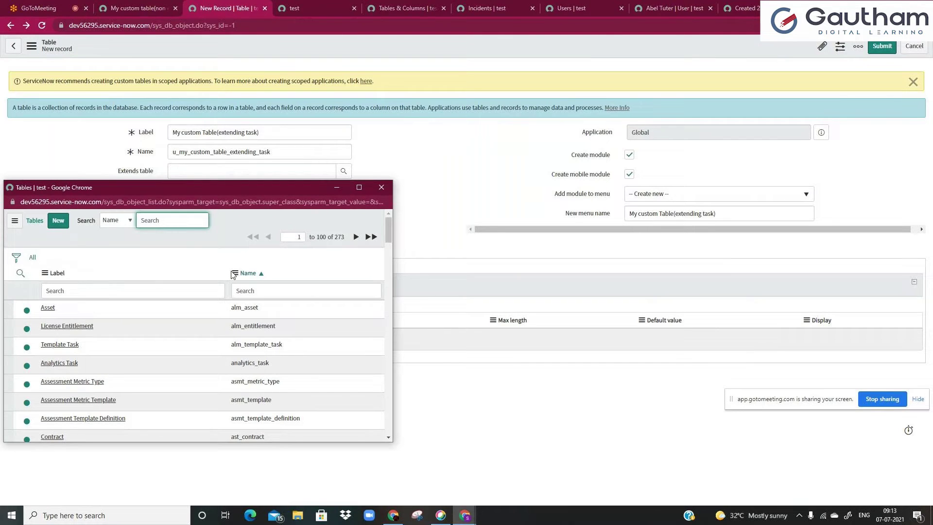
{"action": "left_click", "coordinate": [152, 290]}
{"action": "type", "text": "task"}
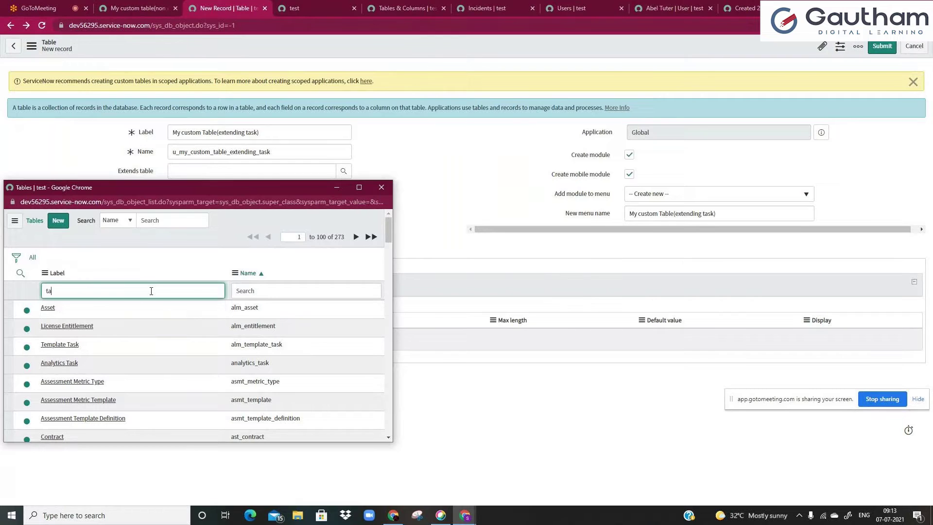
{"action": "key", "text": "Return"}
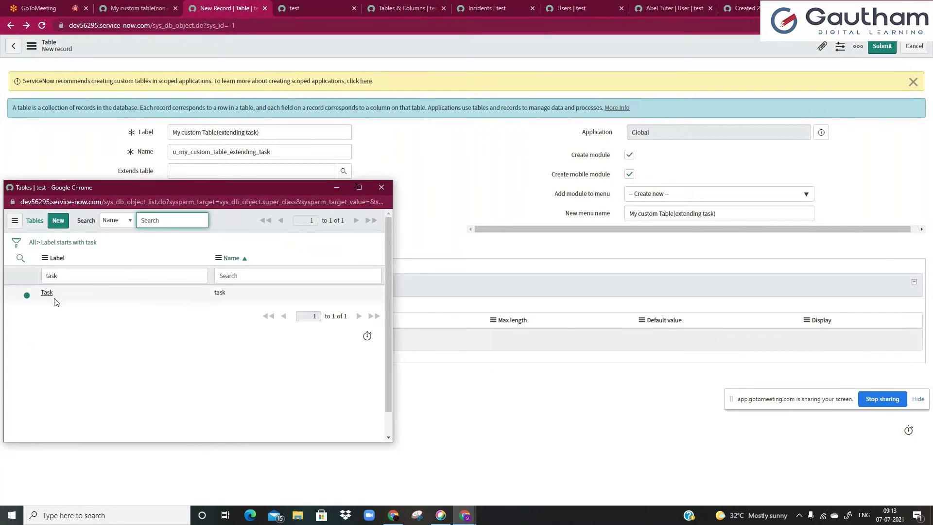
{"action": "left_click", "coordinate": [51, 298]}
{"action": "left_click", "coordinate": [187, 176]}
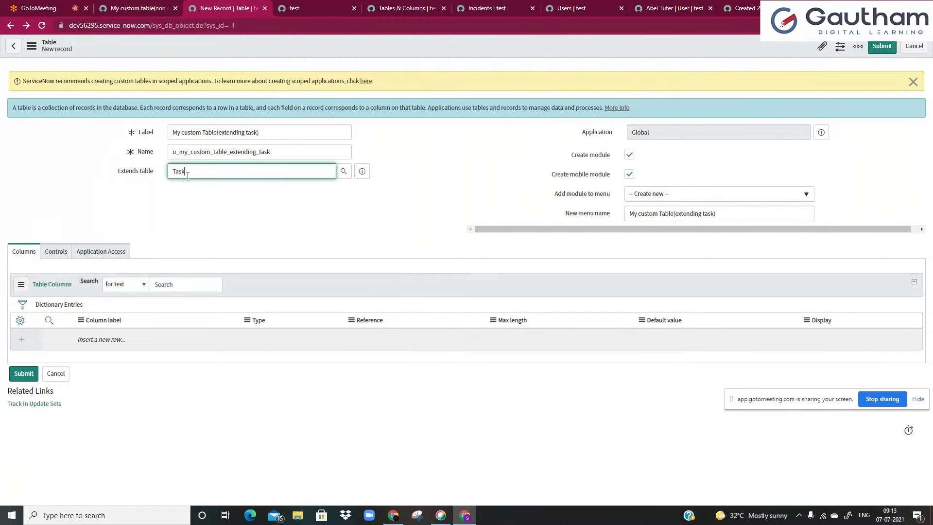
{"action": "left_click", "coordinate": [362, 172]}
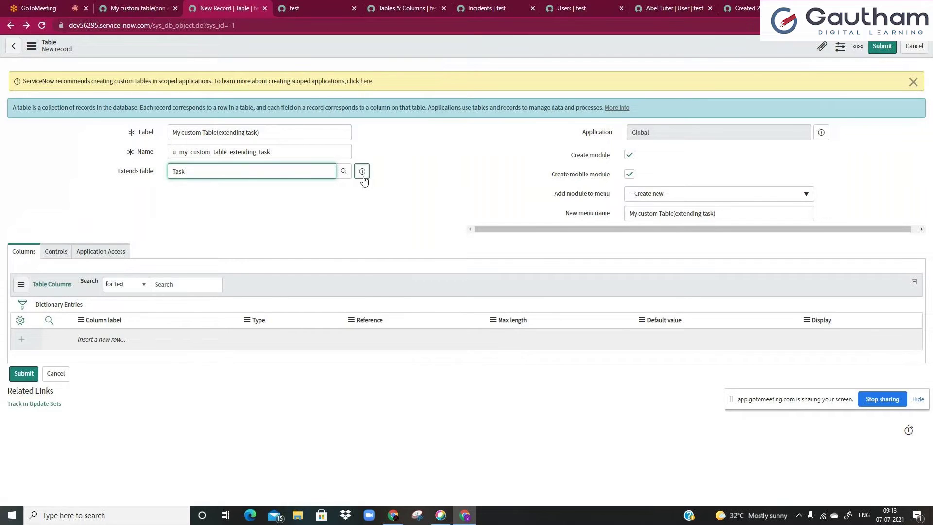
{"action": "double_click", "coordinate": [309, 266]}
{"action": "key", "text": "ctrl+c"}
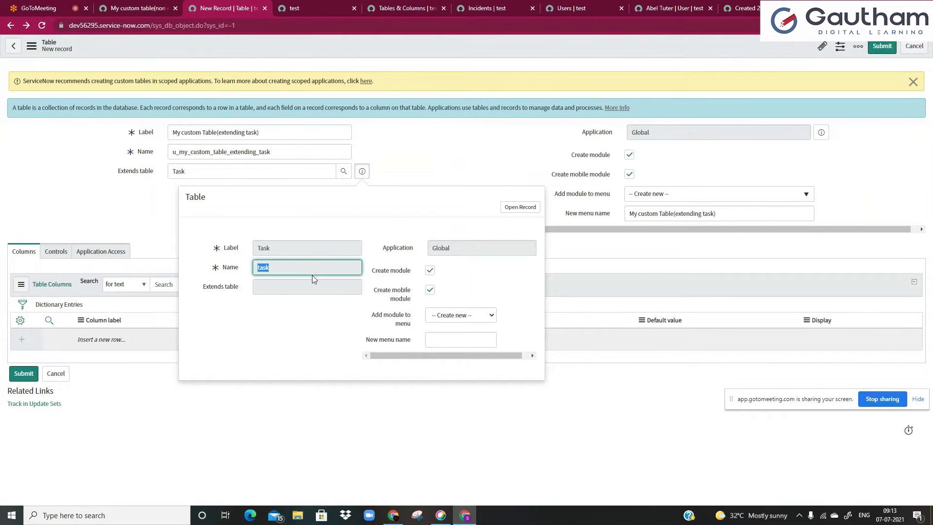
{"action": "left_click", "coordinate": [139, 8]}
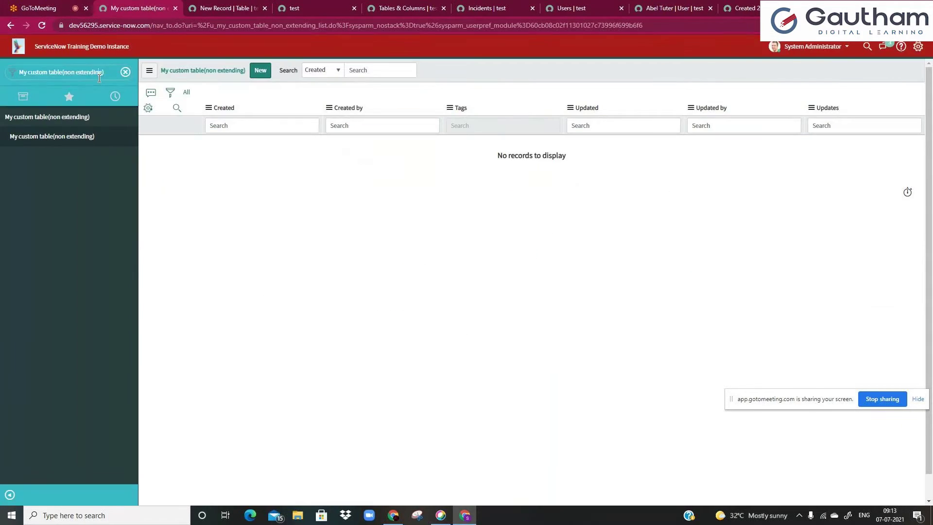
- Open the full Tasks list in a new tab via task.LIST in the navigator
{"action": "triple_click", "coordinate": [100, 77]}
{"action": "key", "text": "ctrl+v"}
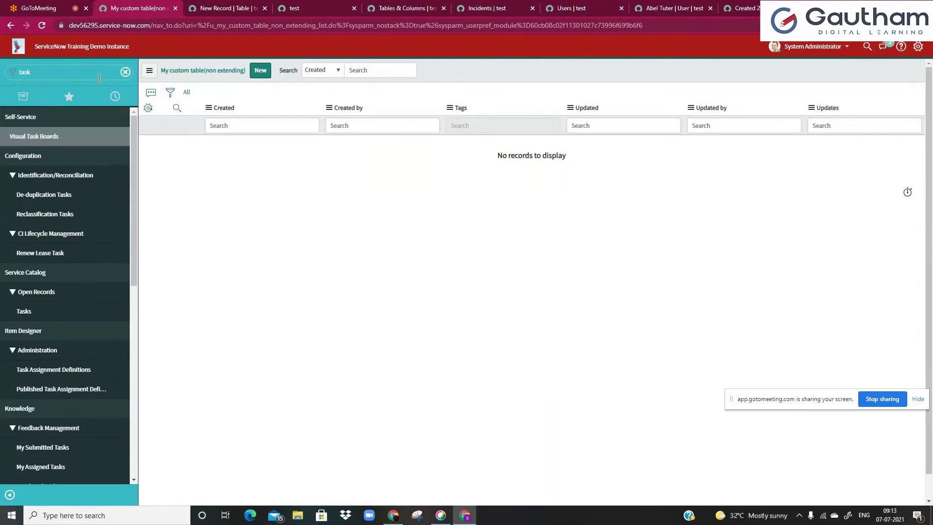
{"action": "type", "text": ".lIST"}
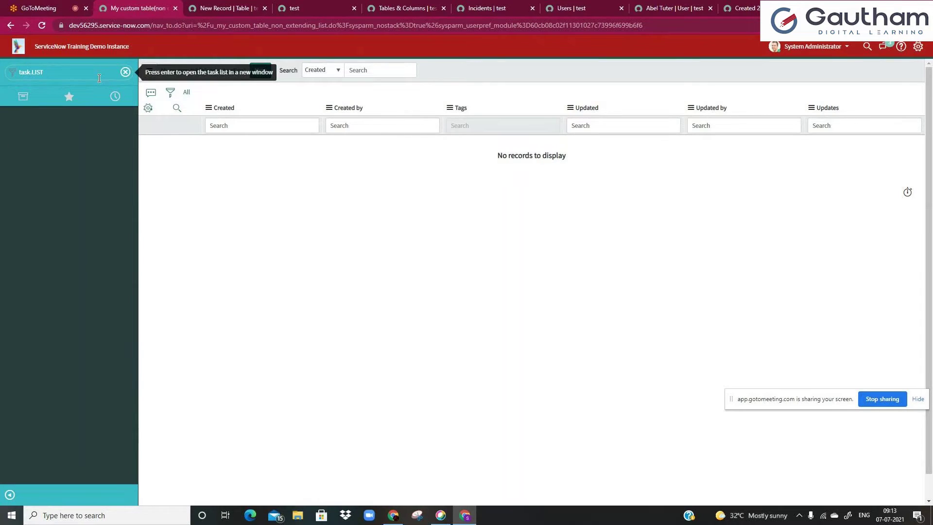
{"action": "key", "text": "Return"}
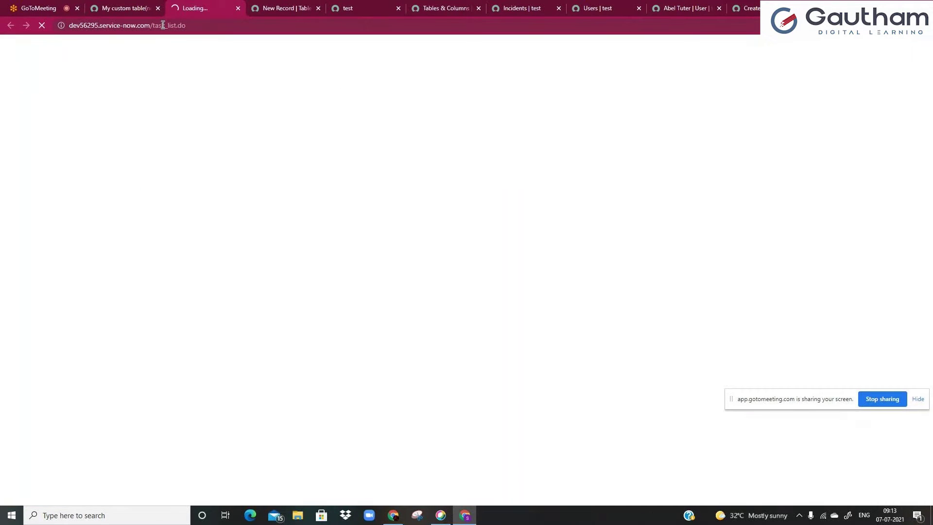
{"action": "double_click", "coordinate": [163, 24]}
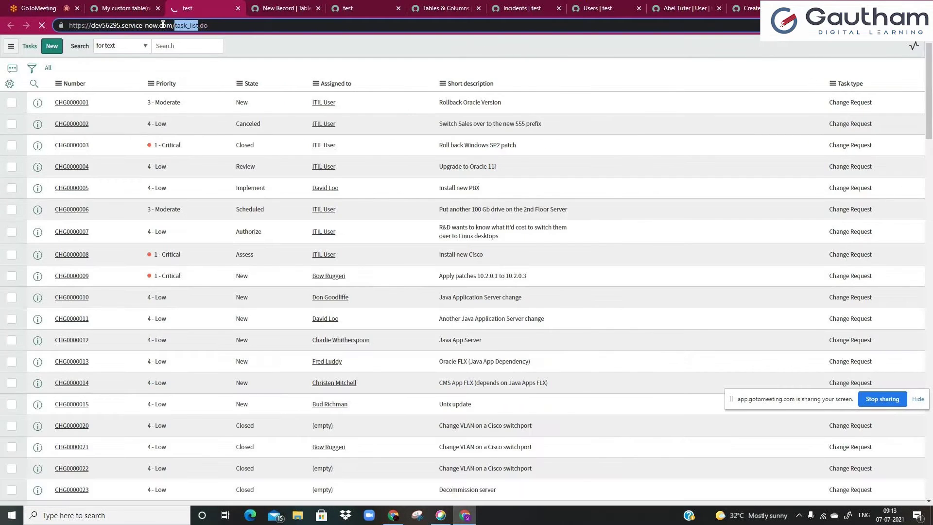
- Browse the Tasks list's available columns and close the personalization dialog without changes
{"action": "left_click", "coordinate": [11, 84]}
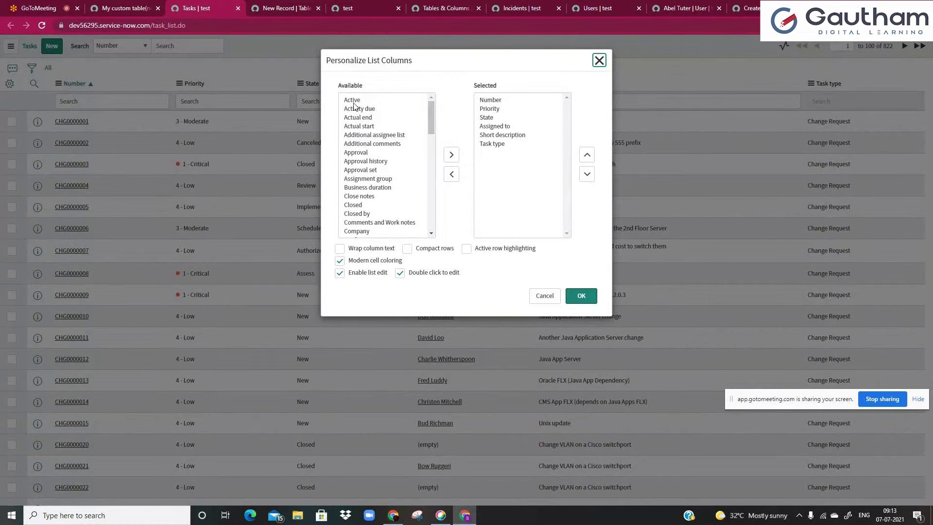
{"action": "left_click_drag", "start_coordinate": [354, 106], "coordinate": [370, 180]}
{"action": "left_click_drag", "start_coordinate": [430, 127], "coordinate": [556, 79]}
{"action": "left_click", "coordinate": [407, 169]}
{"action": "key", "text": "ctrl+a"}
{"action": "left_click", "coordinate": [600, 61]}
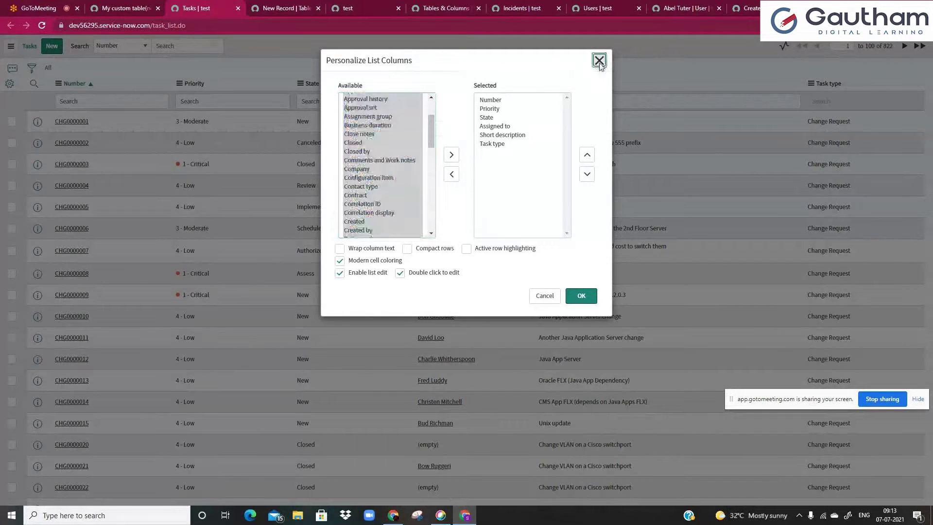
- Set the new table's Extends table to Task using the autocomplete suggestion
{"action": "left_click", "coordinate": [284, 8]}
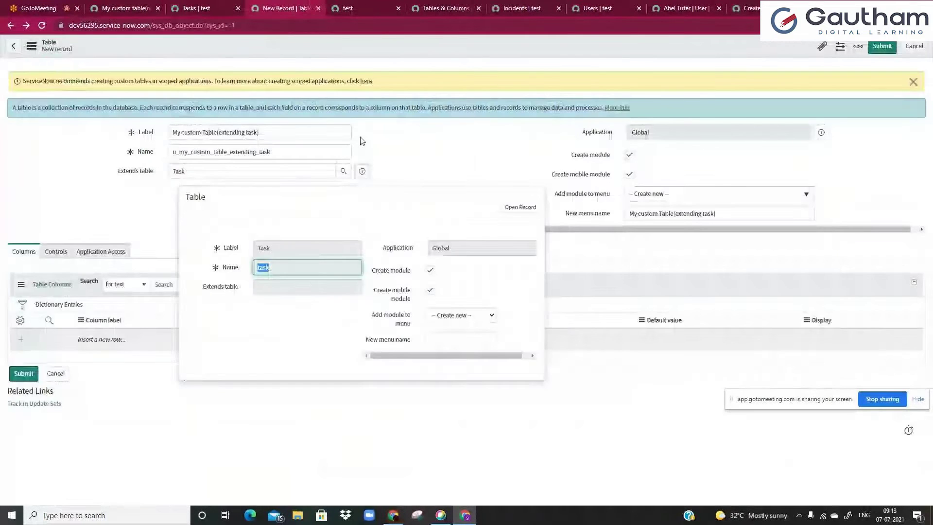
{"action": "left_click", "coordinate": [174, 174]}
{"action": "type", "text": "Ta"}
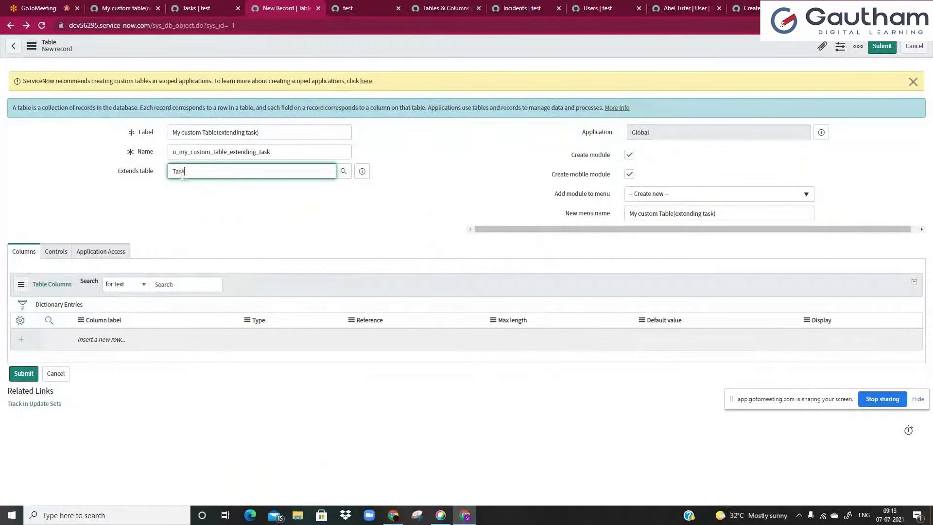
{"action": "right_click", "coordinate": [289, 50]}
{"action": "left_click", "coordinate": [305, 56]}
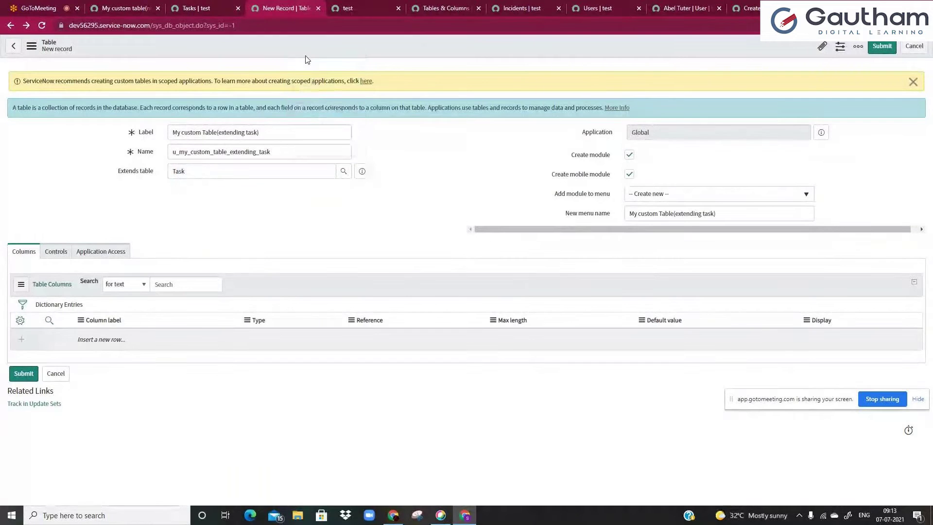
- Bring up the saved My custom Table(extending task) definition with its inherited Task columns
{"action": "left_click", "coordinate": [174, 8]}
{"action": "left_click", "coordinate": [95, 95]}
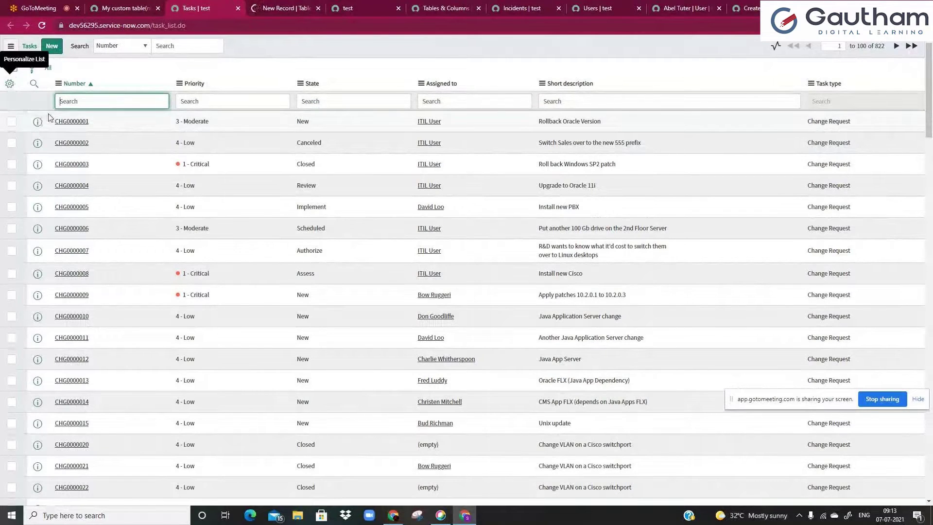
{"action": "left_click", "coordinate": [285, 9]}
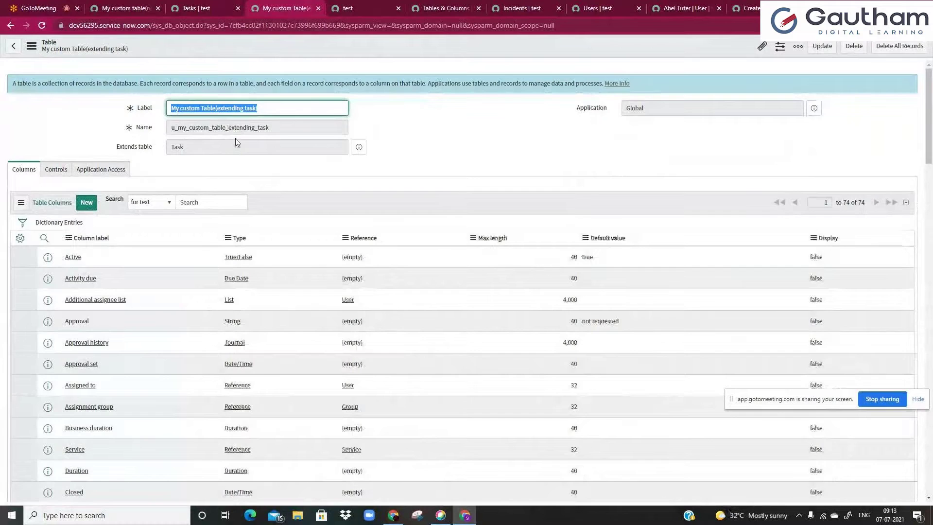
- Reload, filter the navigator, and open the empty My custom Table(extending task) list
{"action": "left_click", "coordinate": [135, 5]}
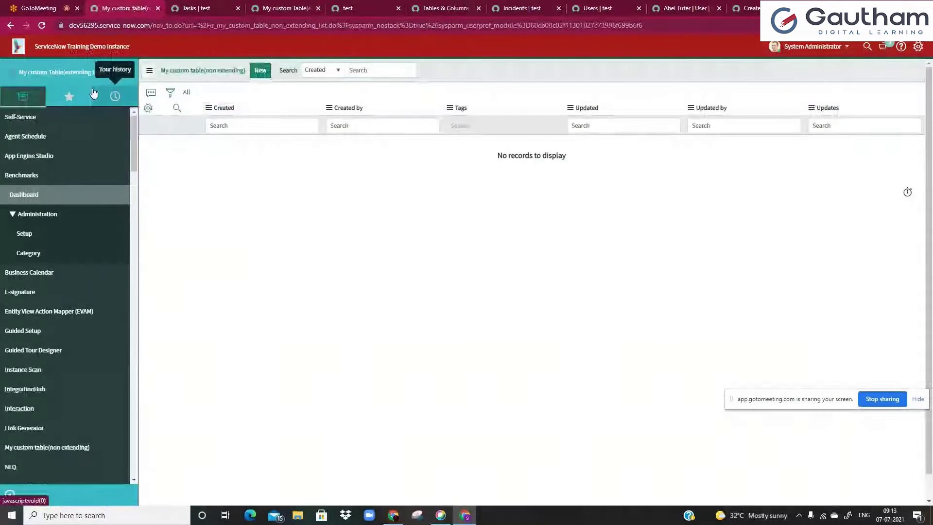
{"action": "left_click", "coordinate": [41, 25]}
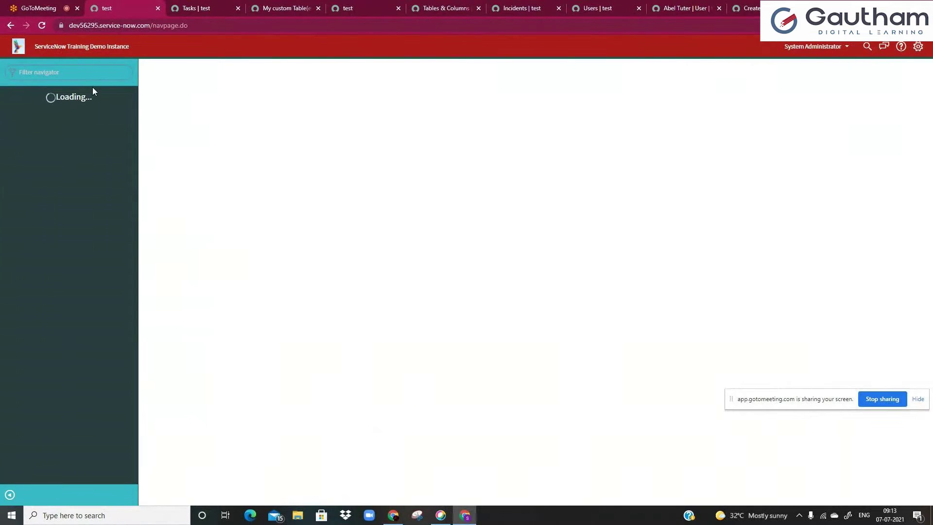
{"action": "left_click", "coordinate": [92, 79]}
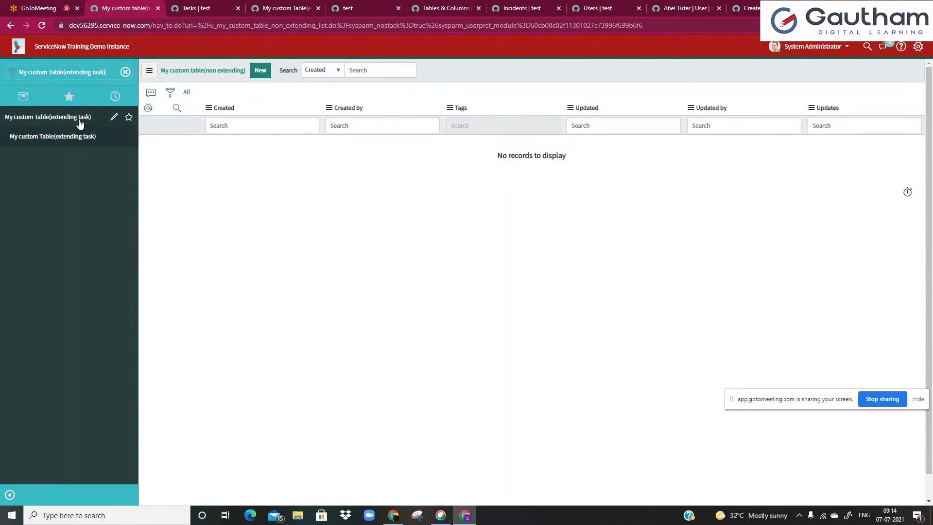
{"action": "left_click", "coordinate": [62, 135]}
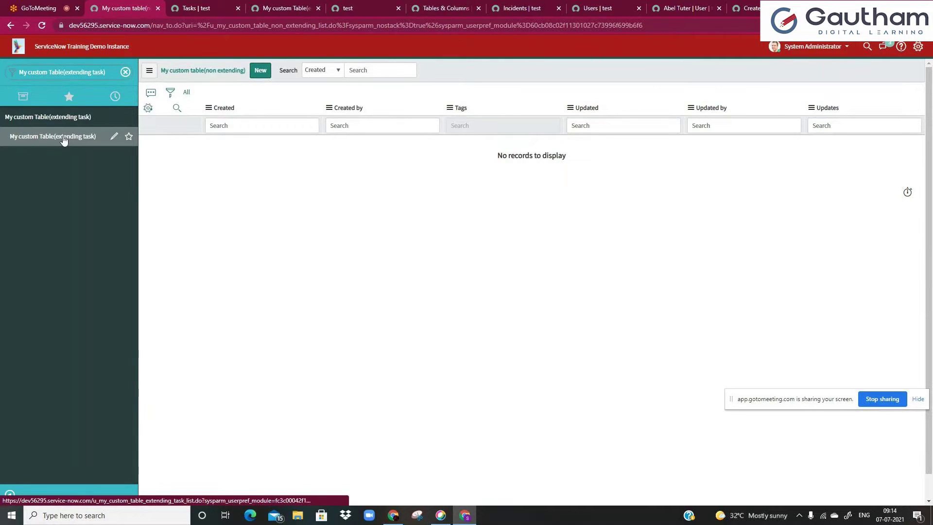
{"action": "left_click", "coordinate": [220, 126]}
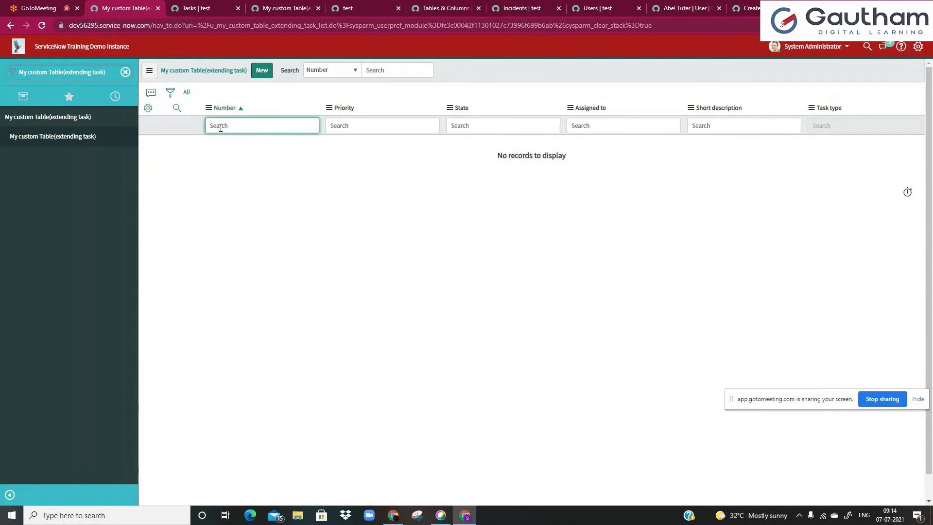
{"action": "left_click", "coordinate": [237, 162]}
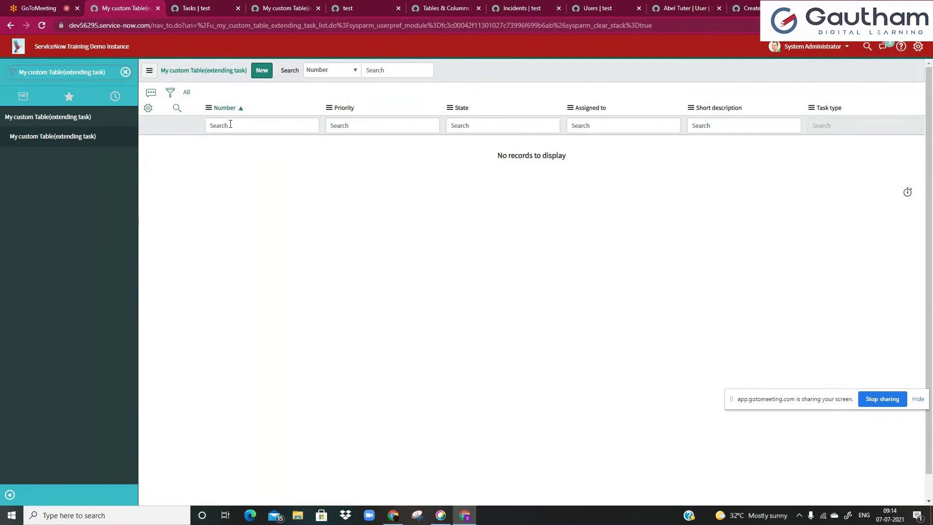
- Check the definition's Label and Extends table value Task, then return to the list
{"action": "left_click", "coordinate": [287, 8]}
{"action": "double_click", "coordinate": [192, 147]}
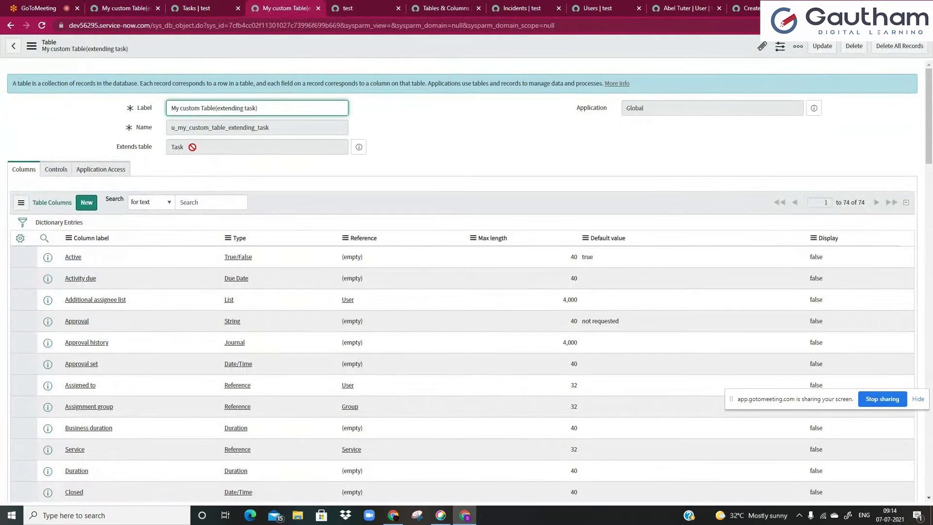
{"action": "left_click_drag", "start_coordinate": [171, 106], "coordinate": [263, 108]}
{"action": "left_click", "coordinate": [276, 108]}
{"action": "double_click", "coordinate": [182, 147]}
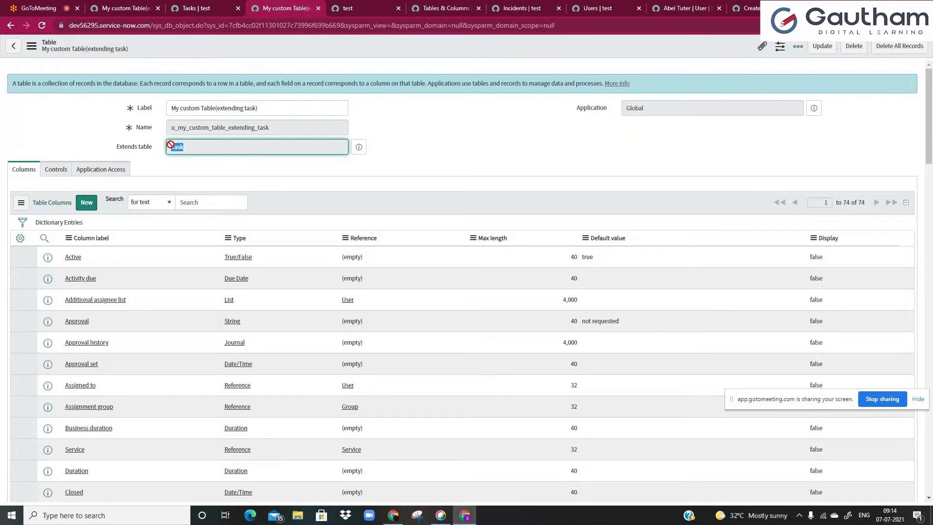
{"action": "left_click", "coordinate": [170, 145]}
{"action": "left_click_drag", "start_coordinate": [171, 105], "coordinate": [246, 108]}
{"action": "left_click", "coordinate": [275, 111]}
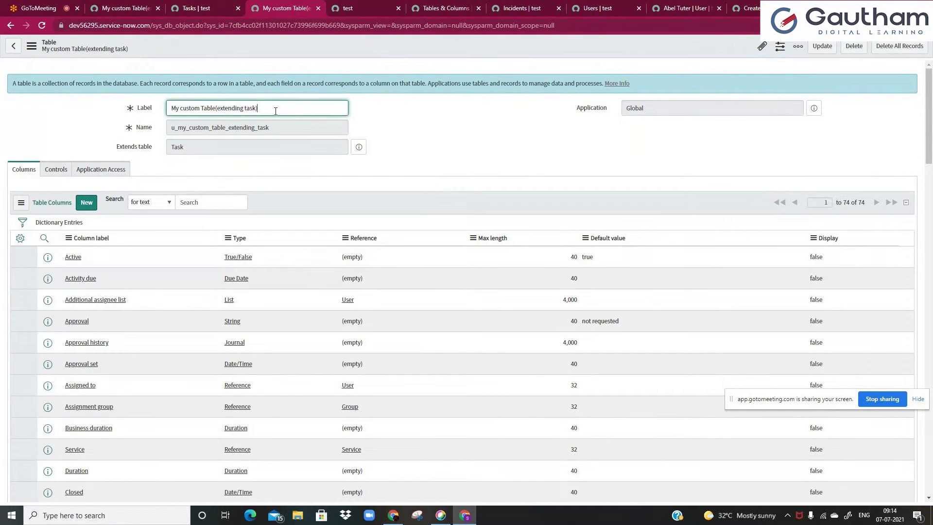
{"action": "left_click", "coordinate": [123, 7]}
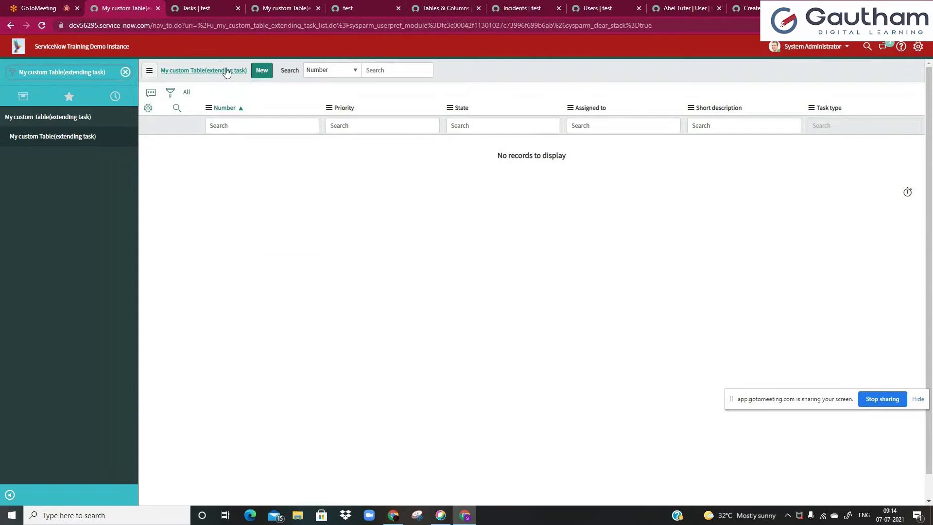
{"action": "left_click", "coordinate": [269, 6]}
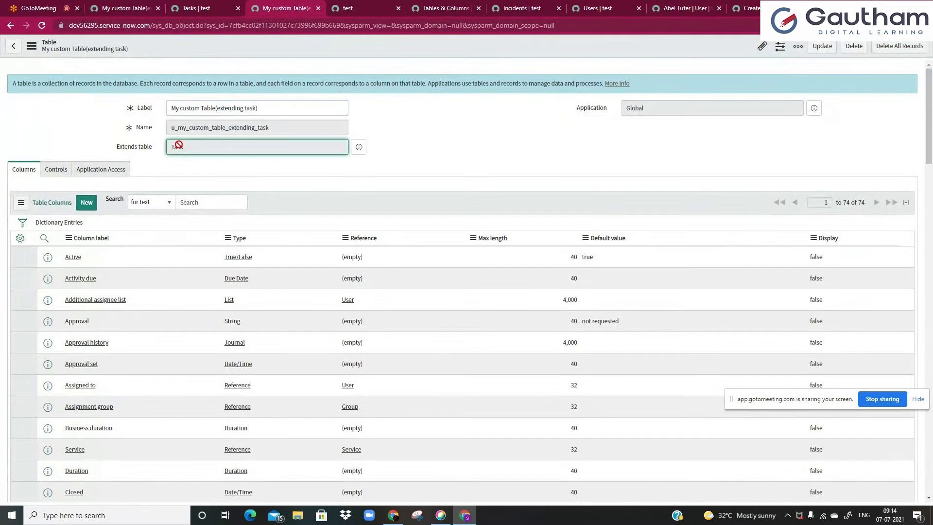
{"action": "key", "text": "ctrl+shift+Tab"}
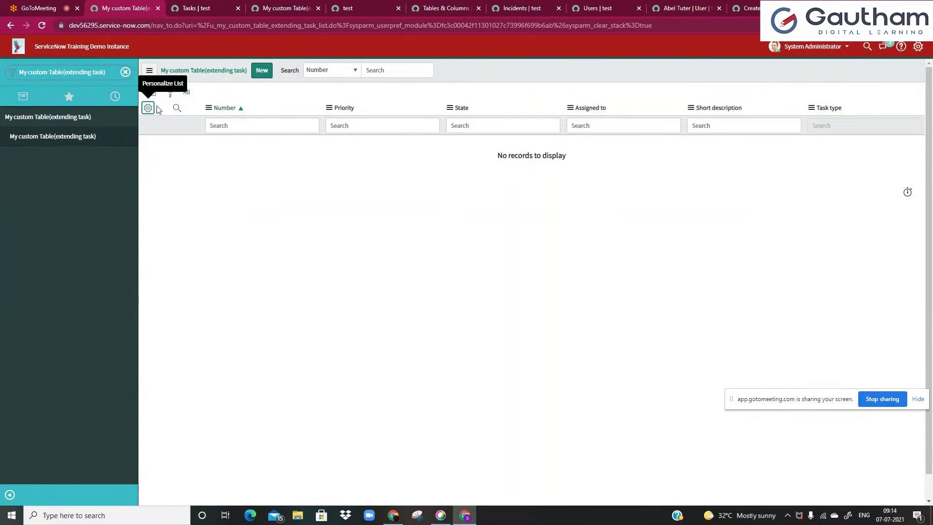
- Move every available field from Active downward into the list's displayed columns and apply
{"action": "left_click", "coordinate": [148, 108]}
{"action": "left_click_drag", "start_coordinate": [448, 124], "coordinate": [468, 251]}
{"action": "scroll", "coordinate": [468, 251], "scroll_direction": "down", "scroll_amount": 15}
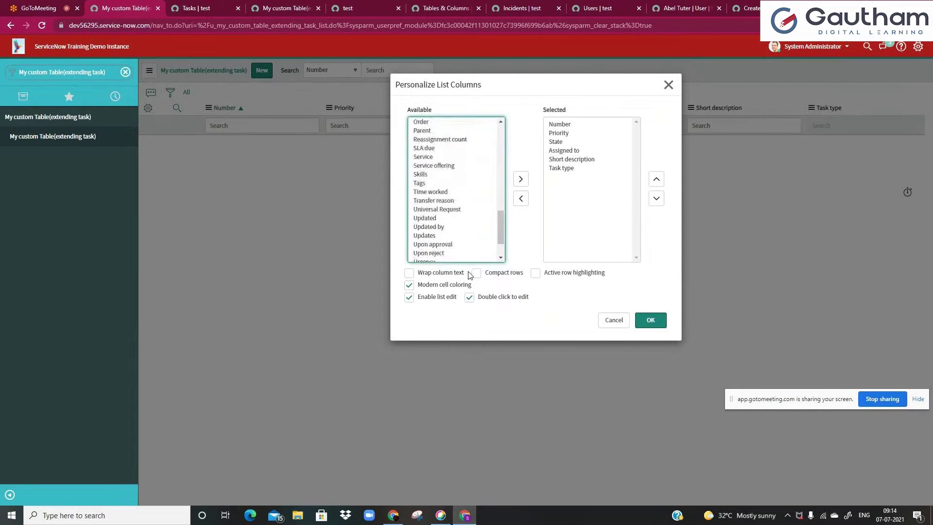
{"action": "scroll", "coordinate": [494, 248], "scroll_direction": "up", "scroll_amount": 15}
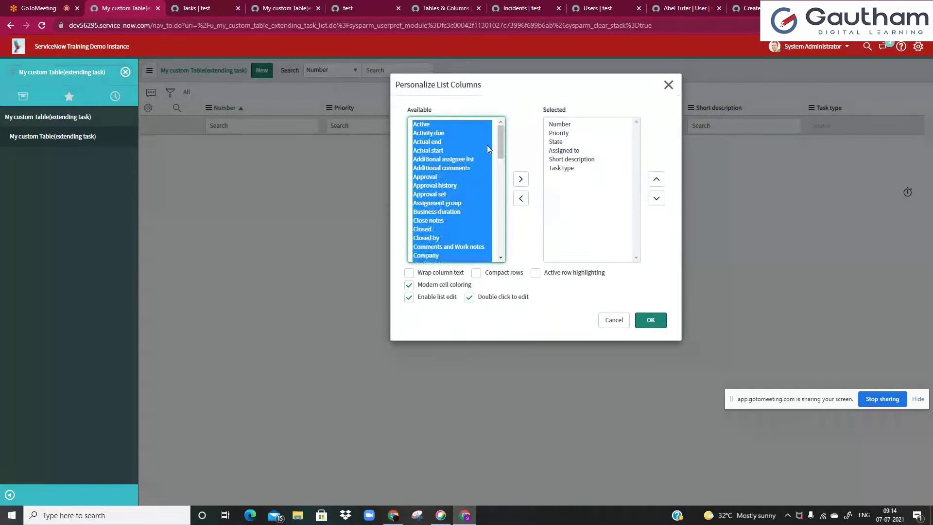
{"action": "left_click", "coordinate": [452, 162]}
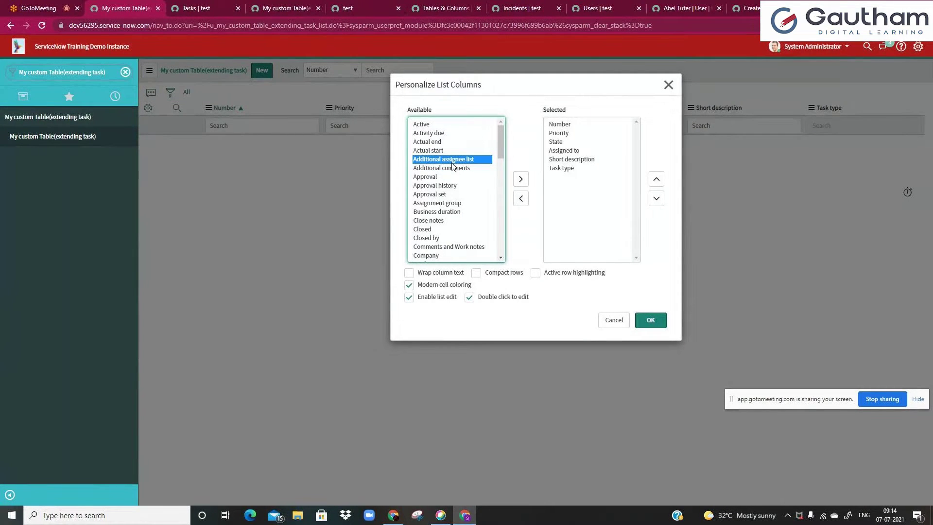
{"action": "left_click", "coordinate": [426, 125]}
{"action": "left_click_drag", "start_coordinate": [427, 125], "coordinate": [458, 263]}
{"action": "left_click", "coordinate": [520, 179]}
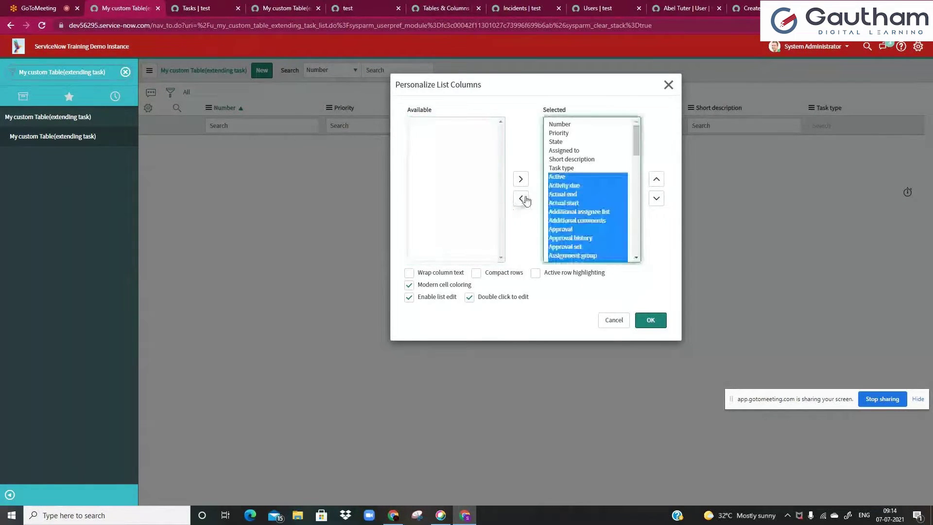
{"action": "left_click", "coordinate": [651, 319]}
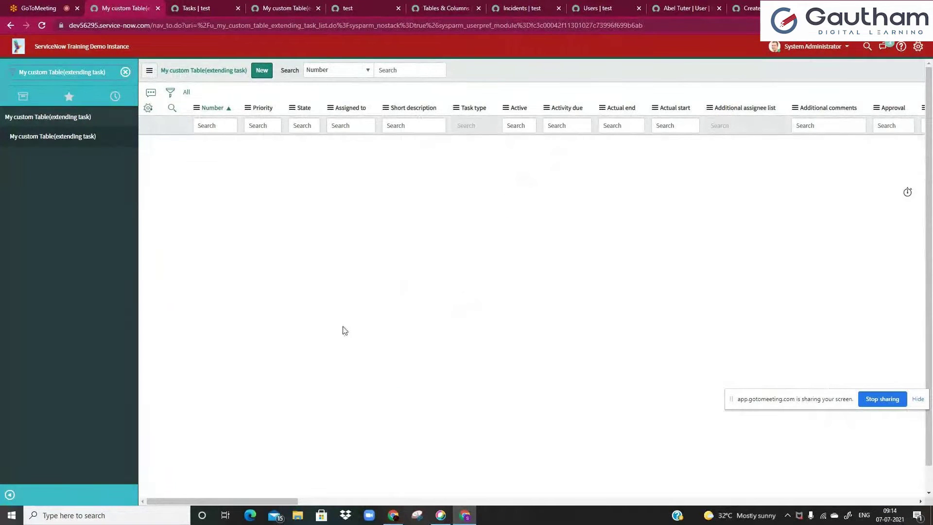
- Scroll through u_my_custom_table_extending_task's 74 inherited columns down to Insert a new row and back
{"action": "left_click", "coordinate": [227, 127]}
{"action": "left_click", "coordinate": [275, 5]}
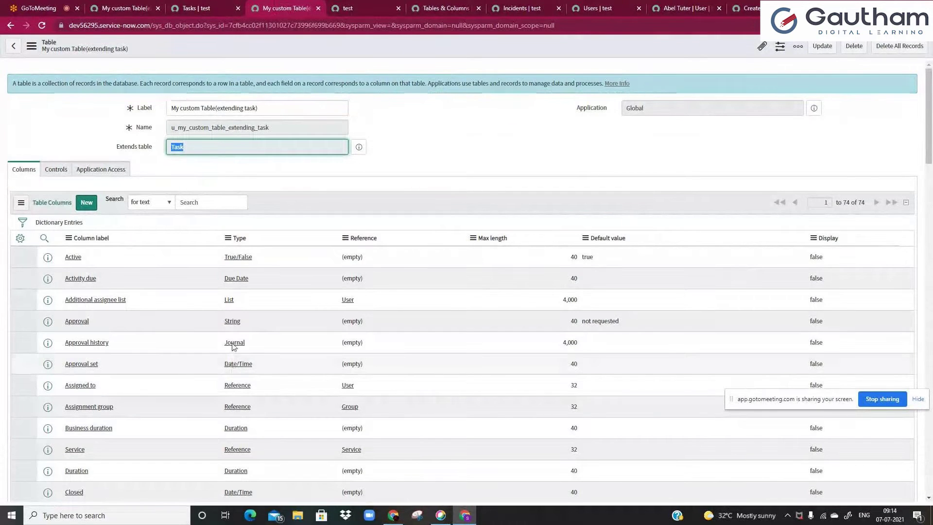
{"action": "scroll", "coordinate": [175, 281], "scroll_direction": "down", "scroll_amount": 3}
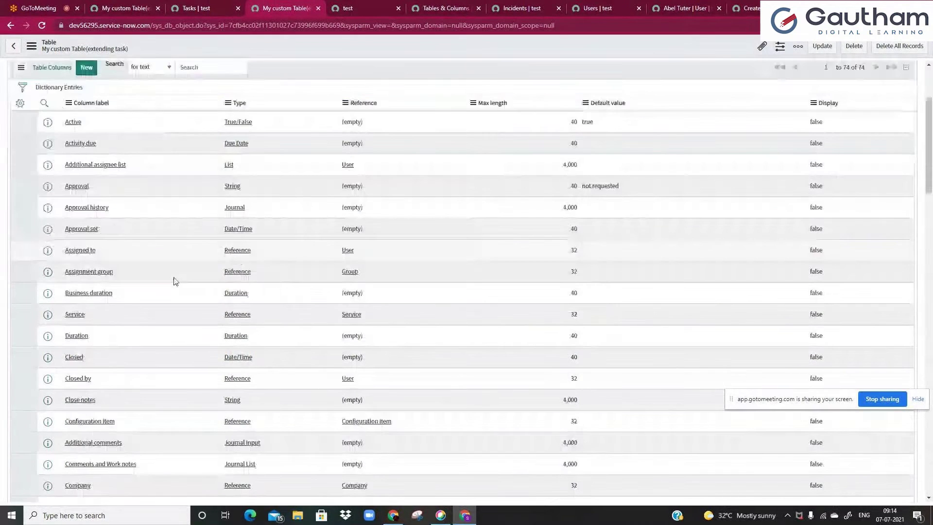
{"action": "scroll", "coordinate": [175, 281], "scroll_direction": "down", "scroll_amount": 20}
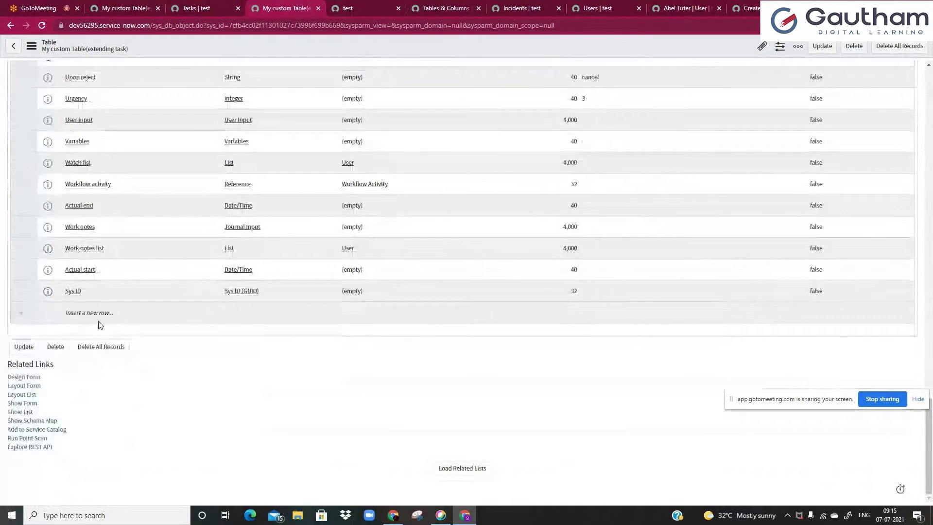
{"action": "left_click", "coordinate": [121, 317]}
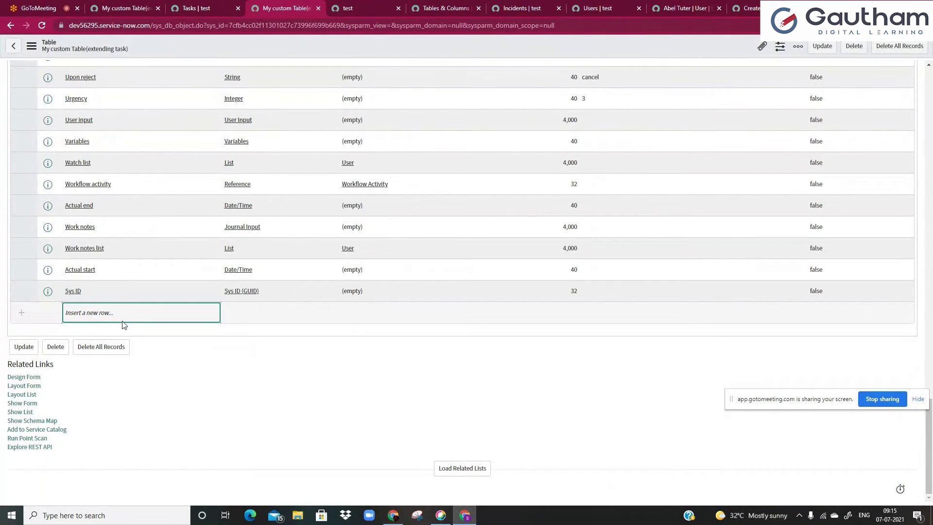
{"action": "scroll", "coordinate": [179, 430], "scroll_direction": "up", "scroll_amount": 5}
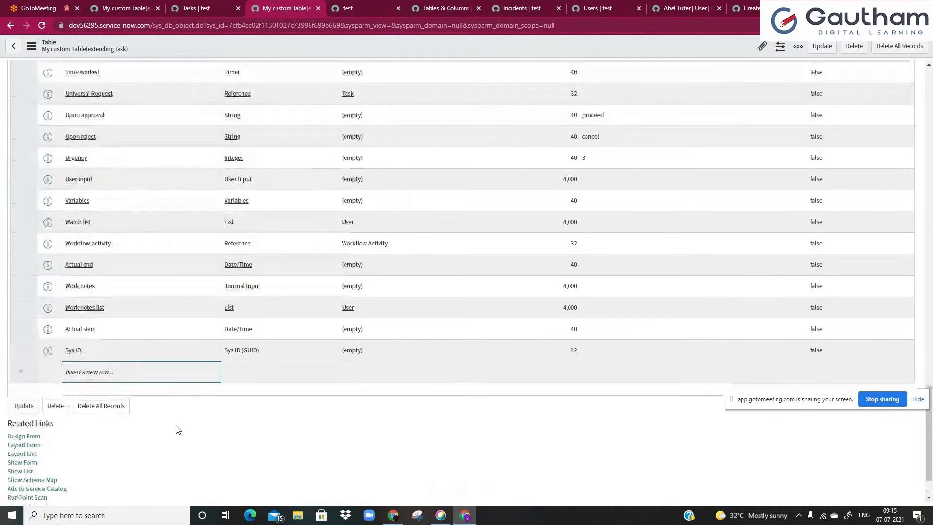
{"action": "scroll", "coordinate": [176, 430], "scroll_direction": "up", "scroll_amount": 10}
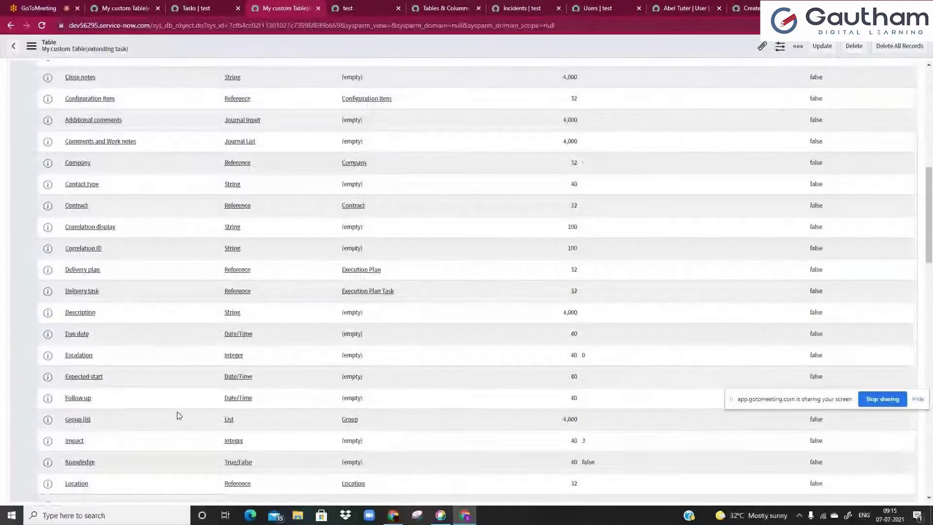
{"action": "scroll", "coordinate": [178, 414], "scroll_direction": "up", "scroll_amount": 5}
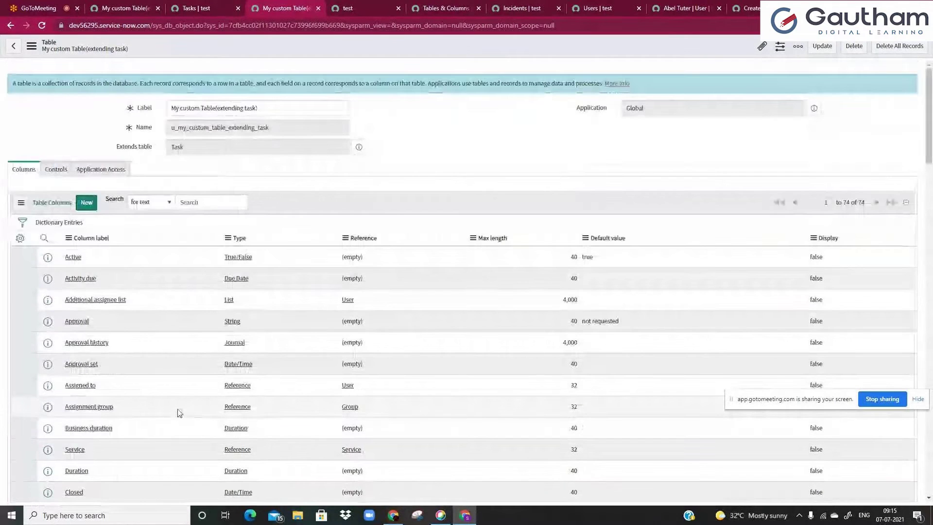
{"action": "double_click", "coordinate": [166, 26]}
- Load sys_db_object_list.do and filter the Tables list to those extending task
{"action": "key", "text": "Right"}
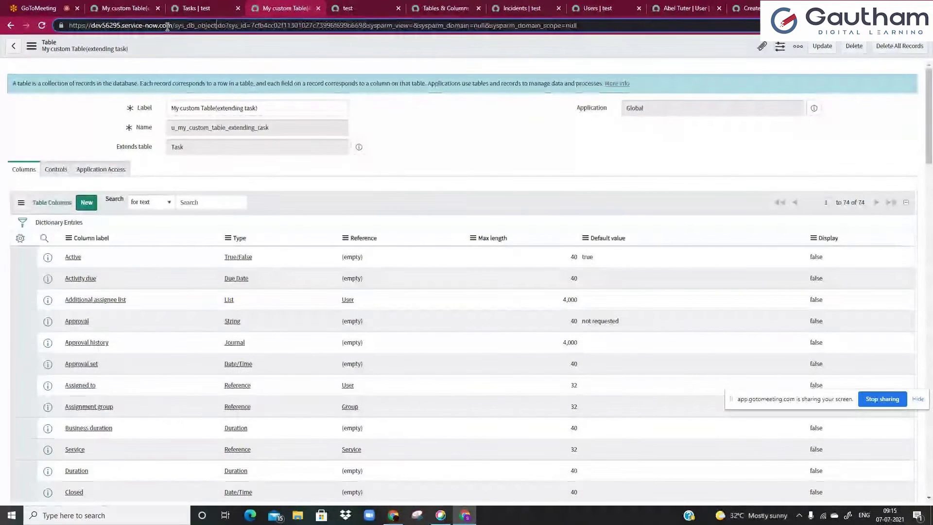
{"action": "type", "text": "_kli"}
{"action": "key", "text": "BackSpace"}
{"action": "key", "text": "BackSpace"}
{"action": "key", "text": "BackSpace"}
{"action": "type", "text": "list"}
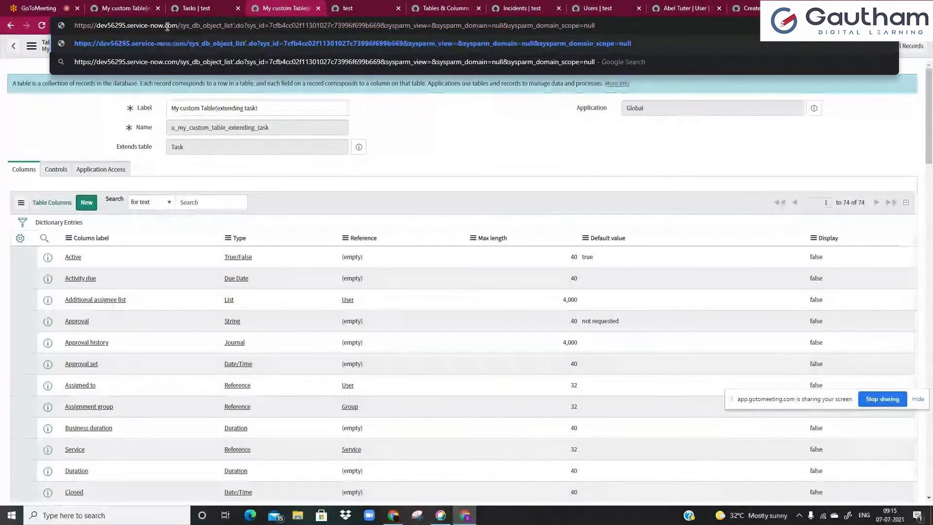
{"action": "key", "text": "Return"}
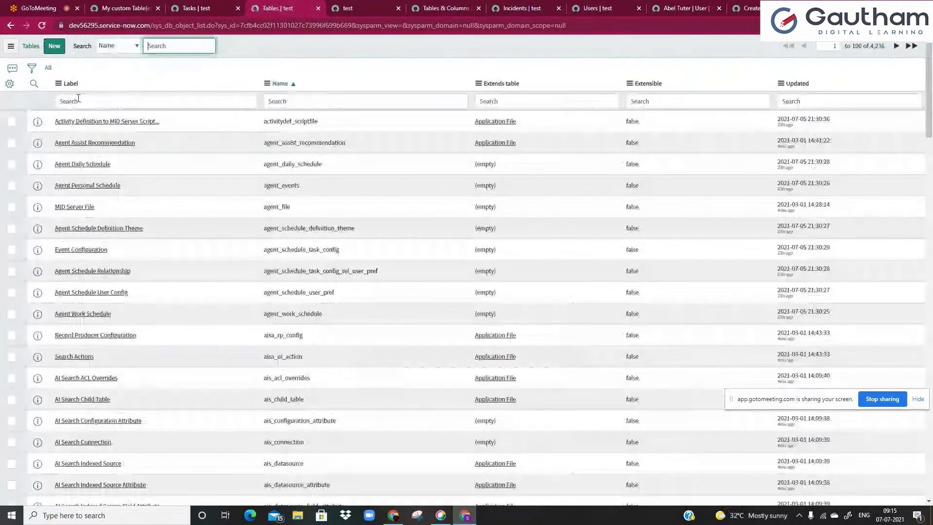
{"action": "left_click", "coordinate": [495, 103]}
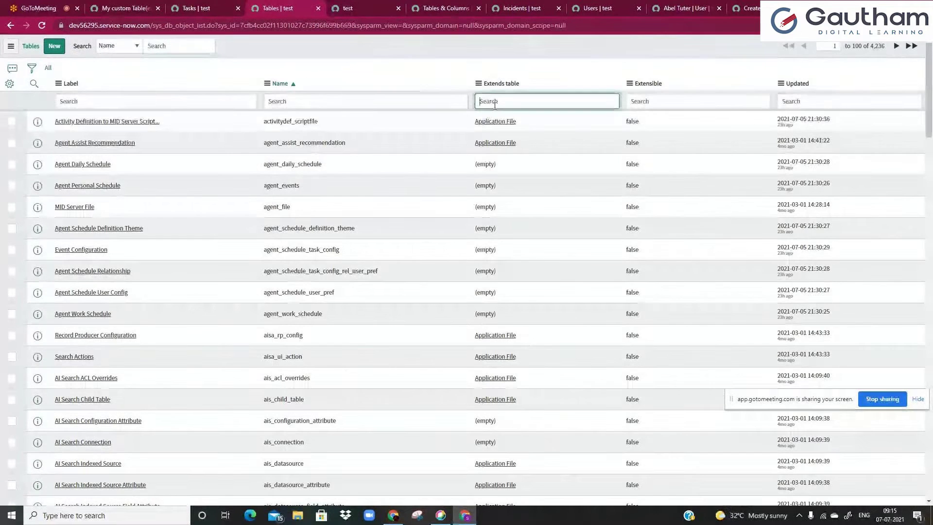
{"action": "type", "text": "task"}
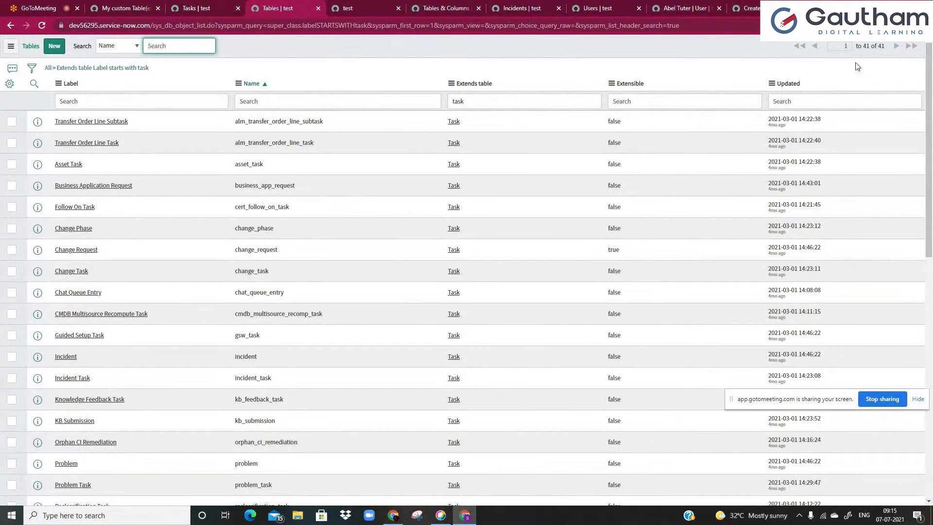
{"action": "left_click_drag", "start_coordinate": [858, 47], "coordinate": [885, 48]}
{"action": "left_click", "coordinate": [817, 101]}
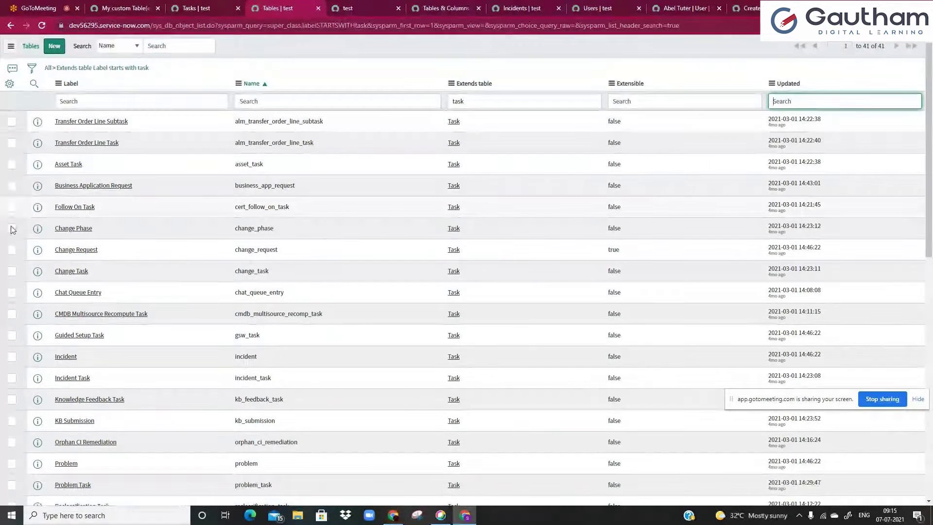
- Tick Incident, Change Task, Problem, Problem Task, Change Request, Requested Item and Catalog Task rows
{"action": "left_click", "coordinate": [10, 359]}
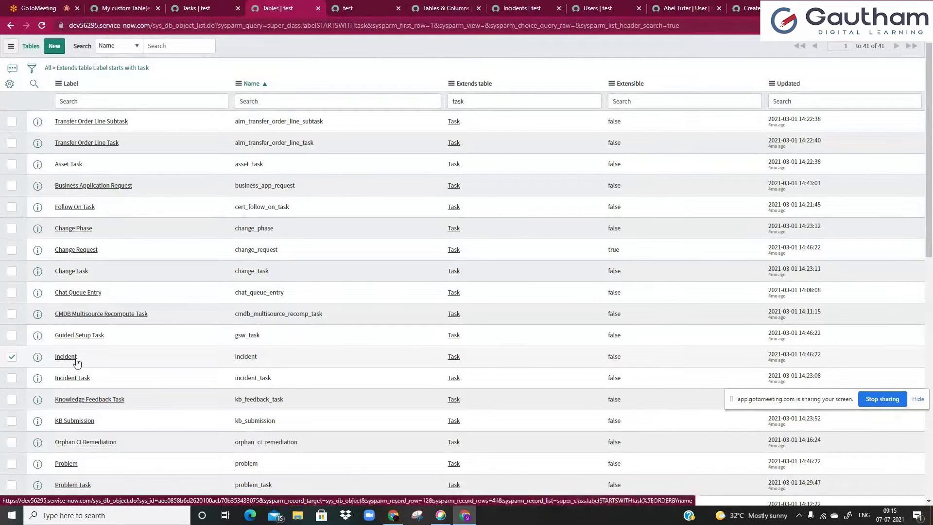
{"action": "left_click", "coordinate": [12, 271]}
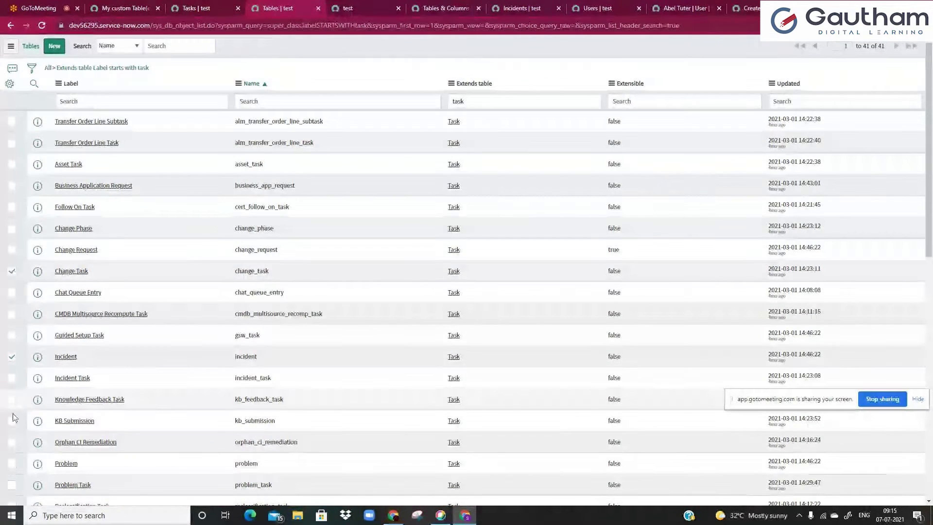
{"action": "left_click", "coordinate": [12, 463]}
{"action": "left_click", "coordinate": [11, 485]}
{"action": "left_click", "coordinate": [12, 250]}
{"action": "scroll", "coordinate": [207, 334], "scroll_direction": "down", "scroll_amount": 3}
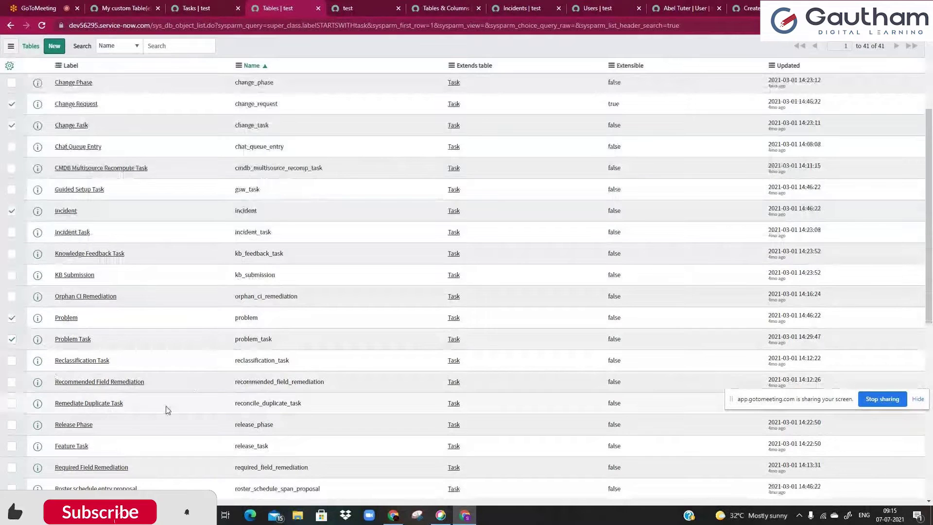
{"action": "scroll", "coordinate": [151, 439], "scroll_direction": "down", "scroll_amount": 2}
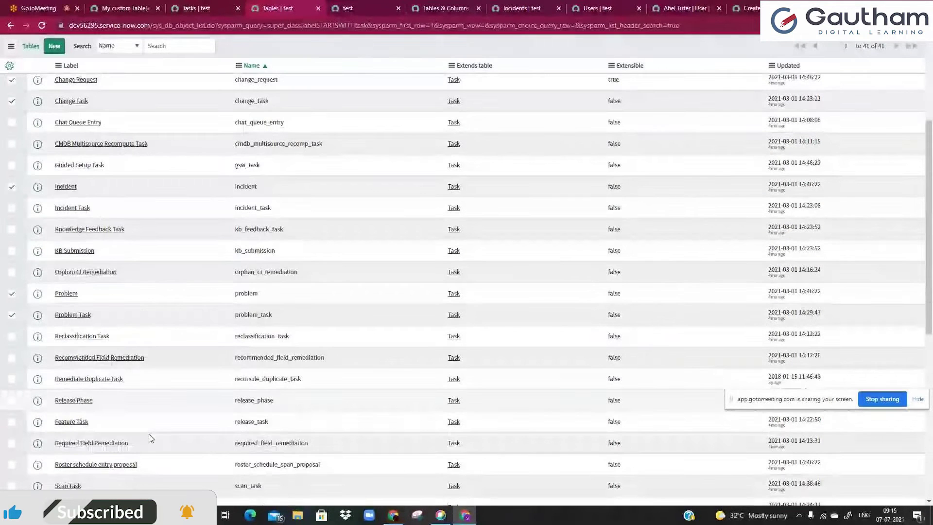
{"action": "left_click", "coordinate": [11, 457]}
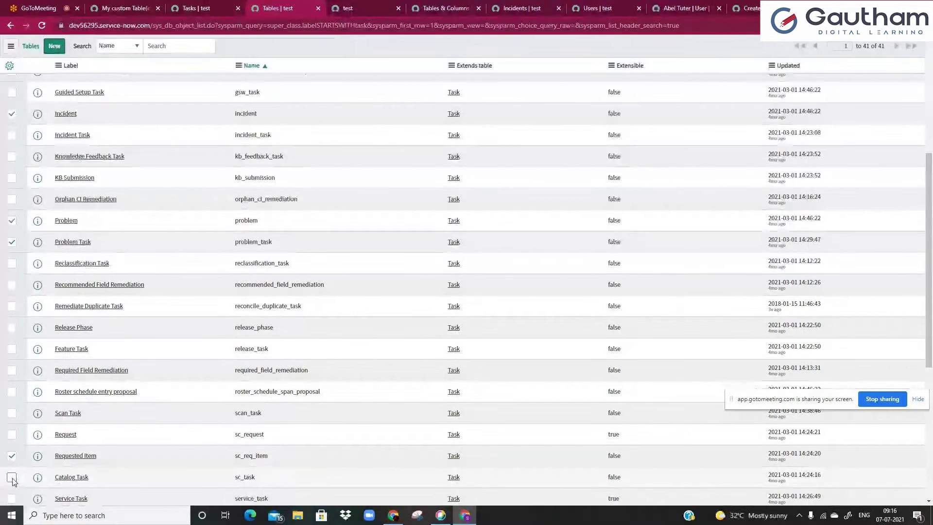
{"action": "left_click", "coordinate": [12, 478]}
{"action": "scroll", "coordinate": [15, 481], "scroll_direction": "down", "scroll_amount": 3}
{"action": "scroll", "coordinate": [24, 481], "scroll_direction": "down", "scroll_amount": 1}
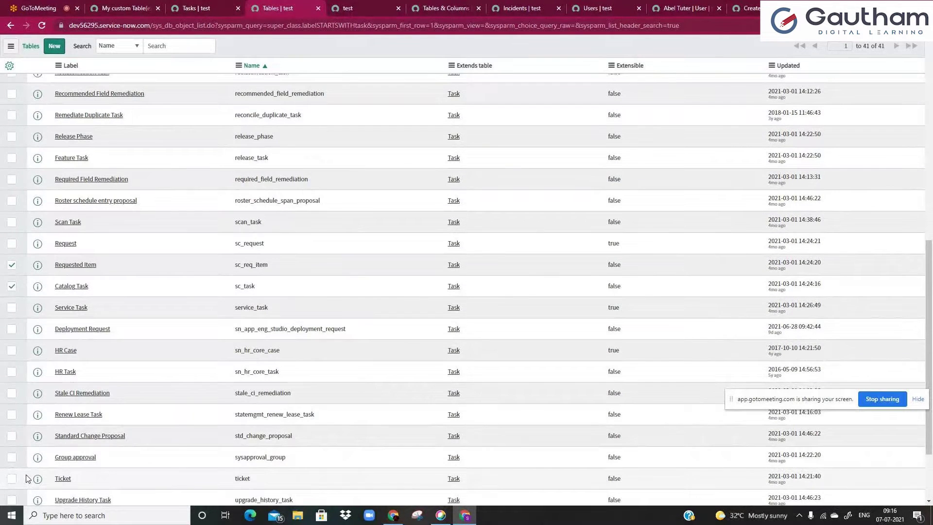
{"action": "scroll", "coordinate": [24, 479], "scroll_direction": "up", "scroll_amount": 3}
{"action": "scroll", "coordinate": [29, 476], "scroll_direction": "up", "scroll_amount": 4}
{"action": "scroll", "coordinate": [2, 283], "scroll_direction": "up", "scroll_amount": 1}
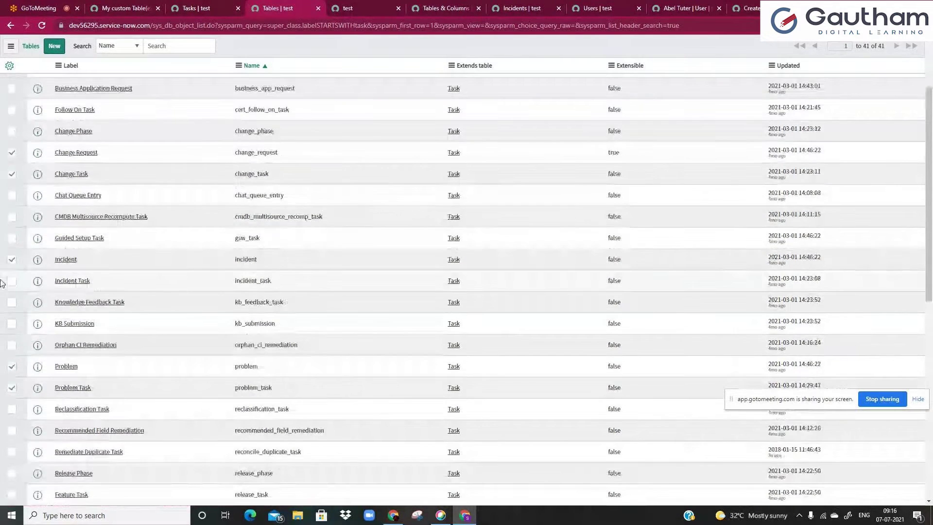
{"action": "scroll", "coordinate": [36, 386], "scroll_direction": "up", "scroll_amount": 3}
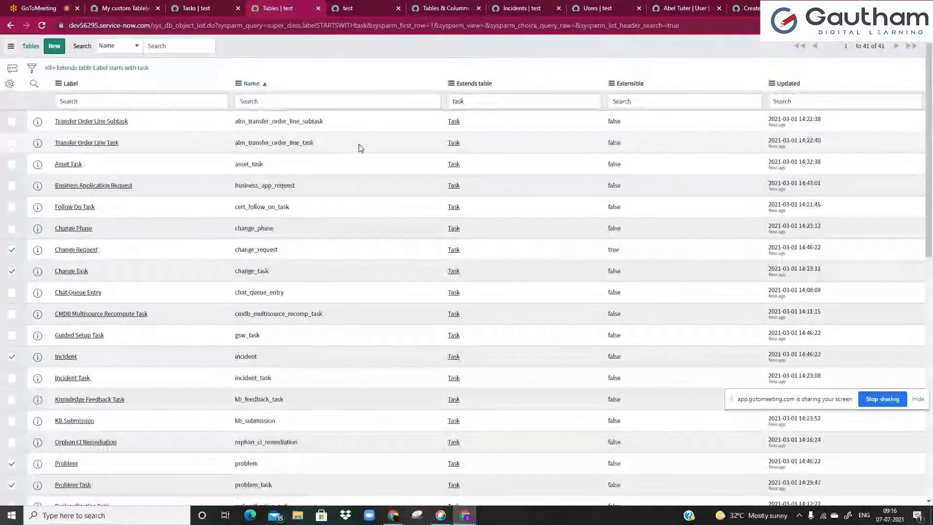
{"action": "double_click", "coordinate": [463, 99]}
{"action": "left_click", "coordinate": [463, 99]}
{"action": "left_click", "coordinate": [410, 98]}
{"action": "left_click", "coordinate": [373, 65]}
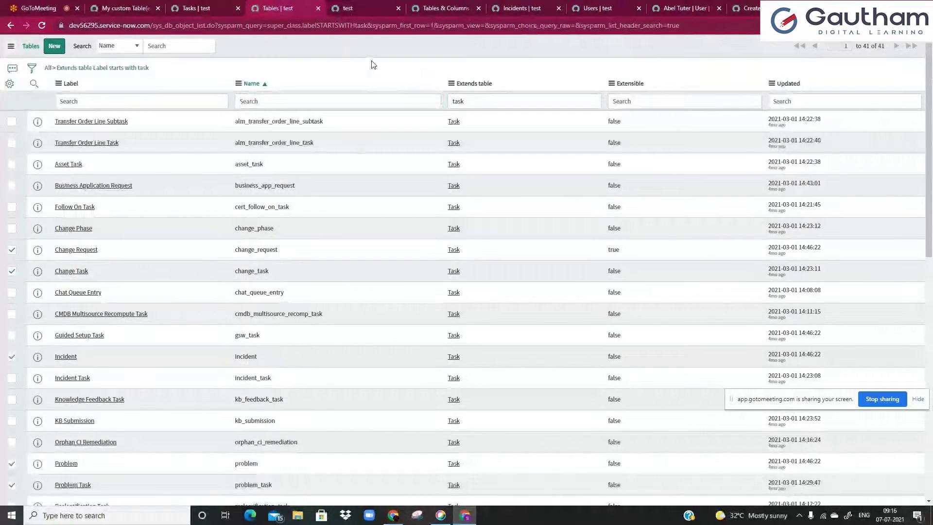
{"action": "left_click", "coordinate": [228, 12]}
{"action": "left_click", "coordinate": [282, 6]}
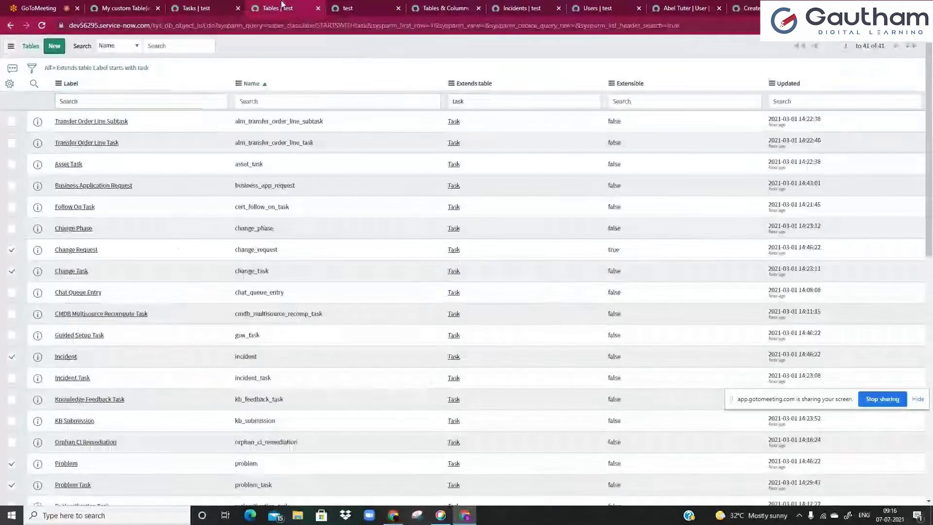
{"action": "left_click", "coordinate": [368, 5]}
{"action": "left_click", "coordinate": [115, 5]}
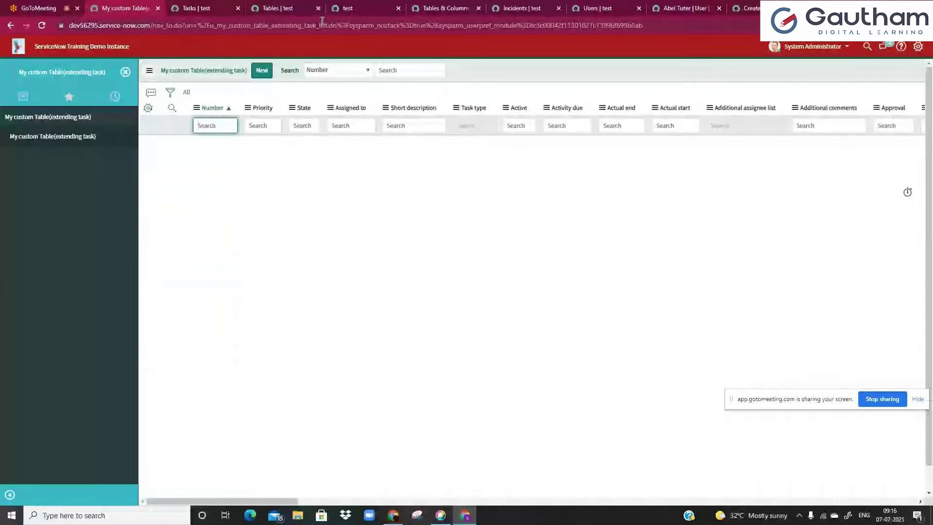
{"action": "left_click", "coordinate": [334, 9]}
{"action": "left_click", "coordinate": [286, 9]}
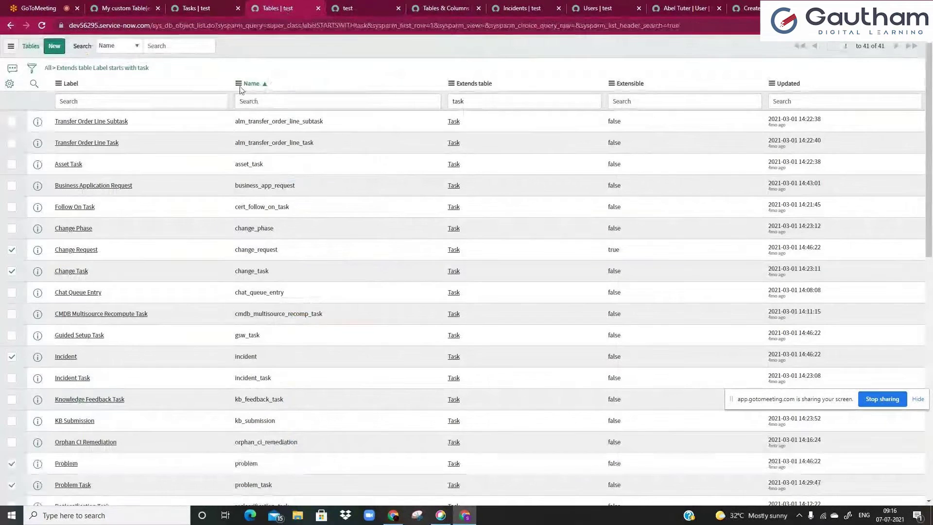
{"action": "left_click", "coordinate": [216, 99]}
{"action": "left_click", "coordinate": [209, 75]}
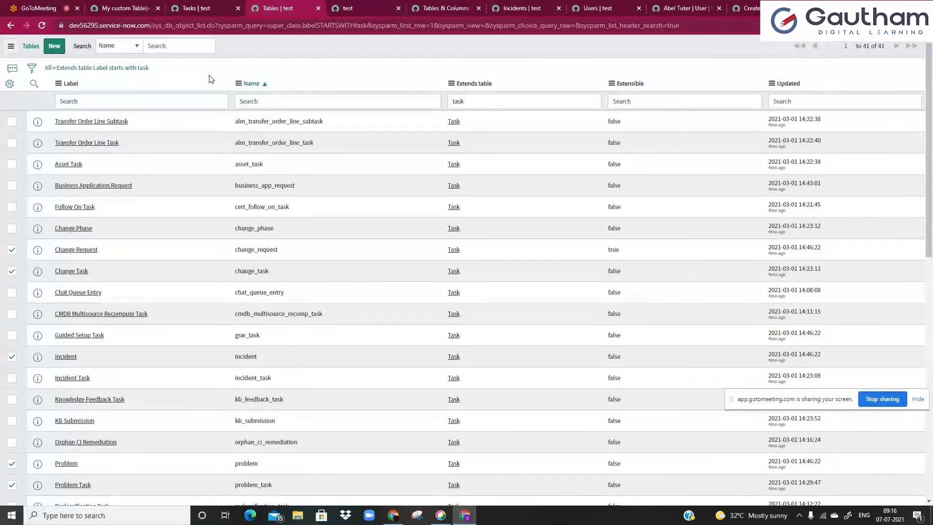
- Open the Incident table definition in its own tab and scroll its columns
{"action": "middle_click", "coordinate": [37, 358]}
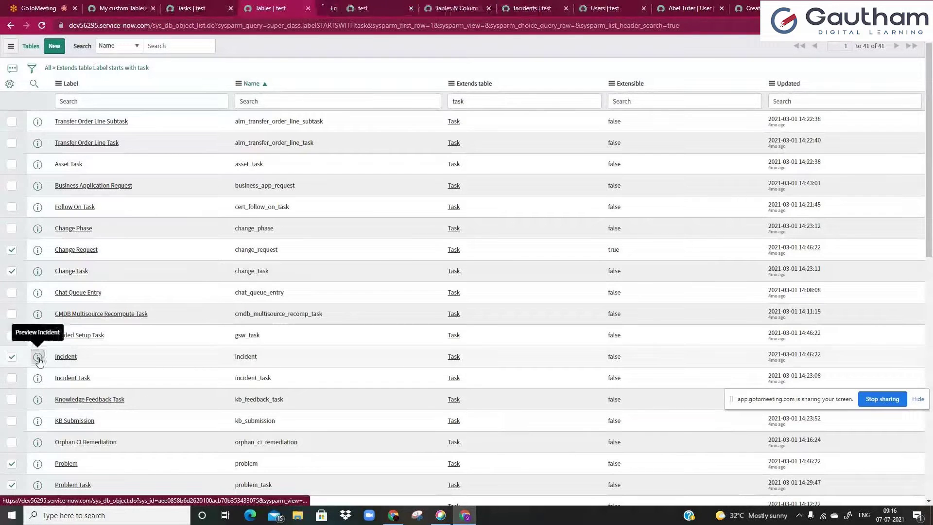
{"action": "left_click", "coordinate": [335, 9]}
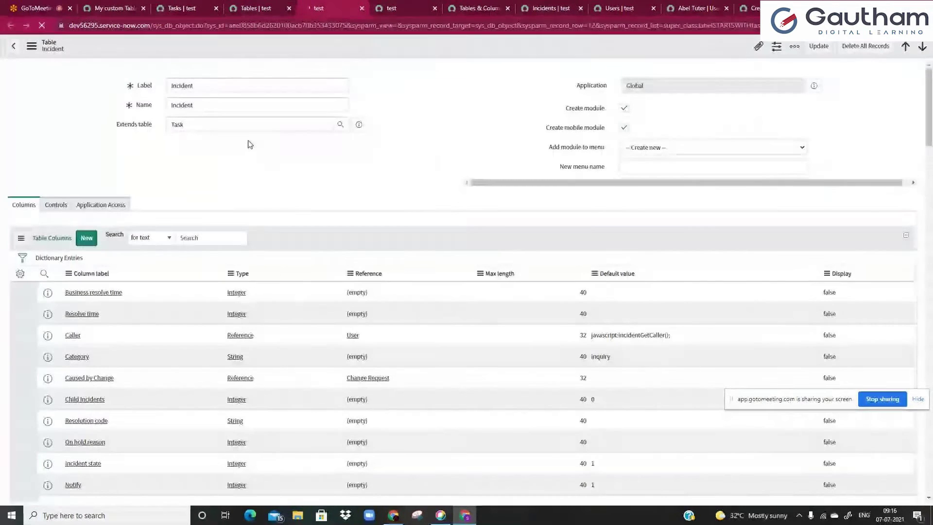
{"action": "scroll", "coordinate": [178, 248], "scroll_direction": "down", "scroll_amount": 8}
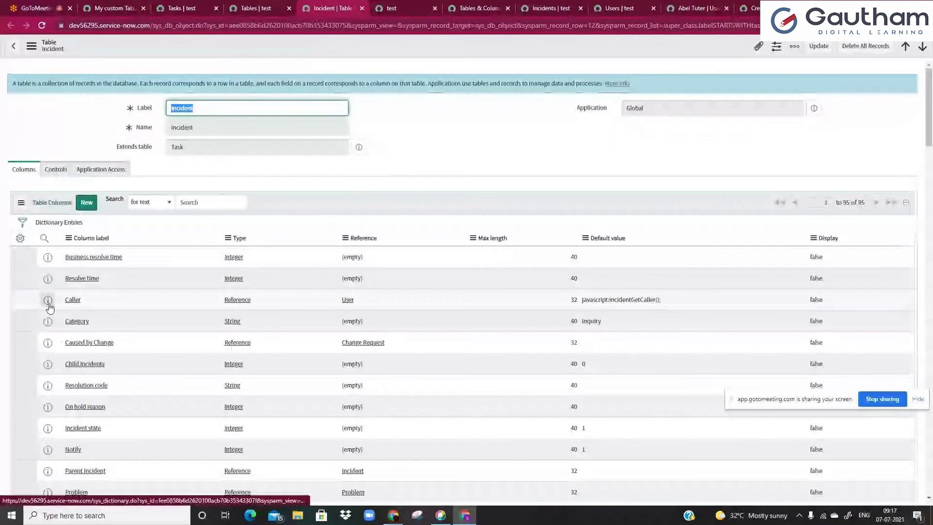
{"action": "left_click", "coordinate": [48, 302], "text": "ctrl"}
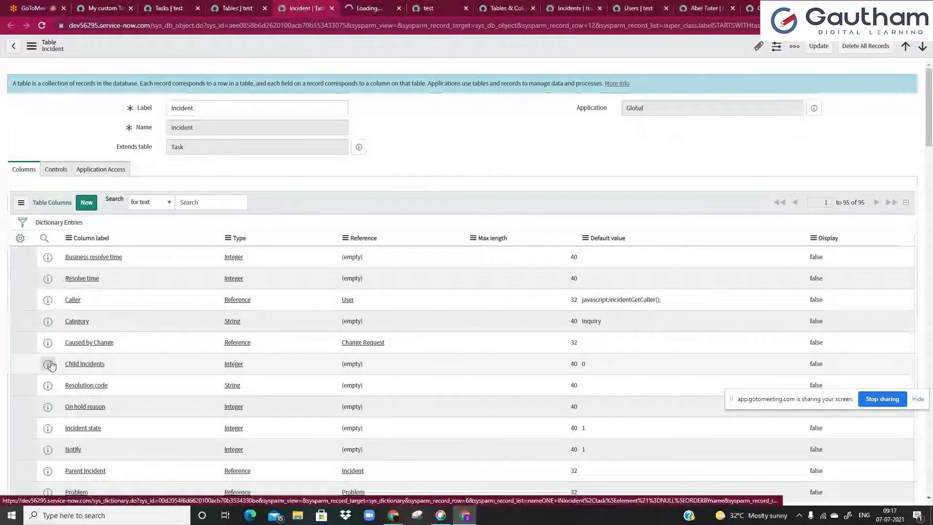
{"action": "scroll", "coordinate": [51, 366], "scroll_direction": "down", "scroll_amount": 6}
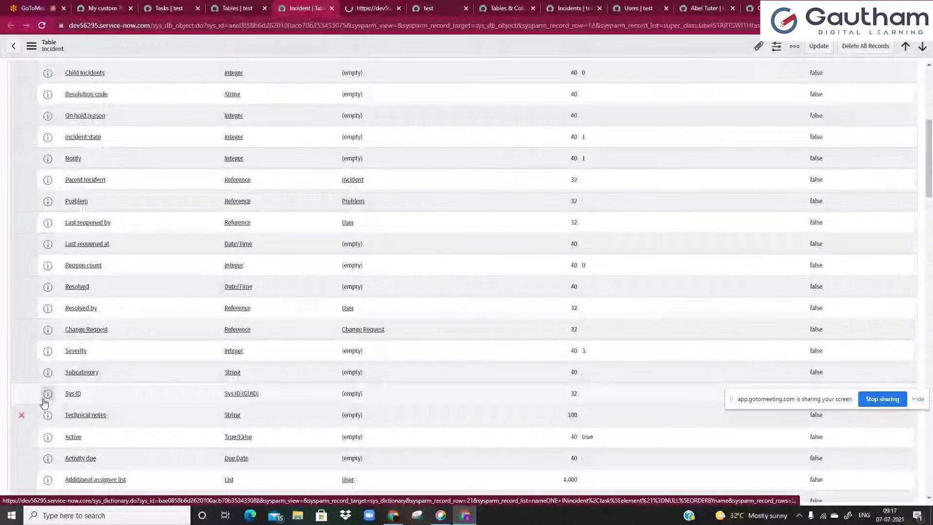
- Find 'ass' on the page and open the Assigned to dictionary entry separately
{"action": "key", "text": "ctrl+f"}
{"action": "type", "text": "ass"}
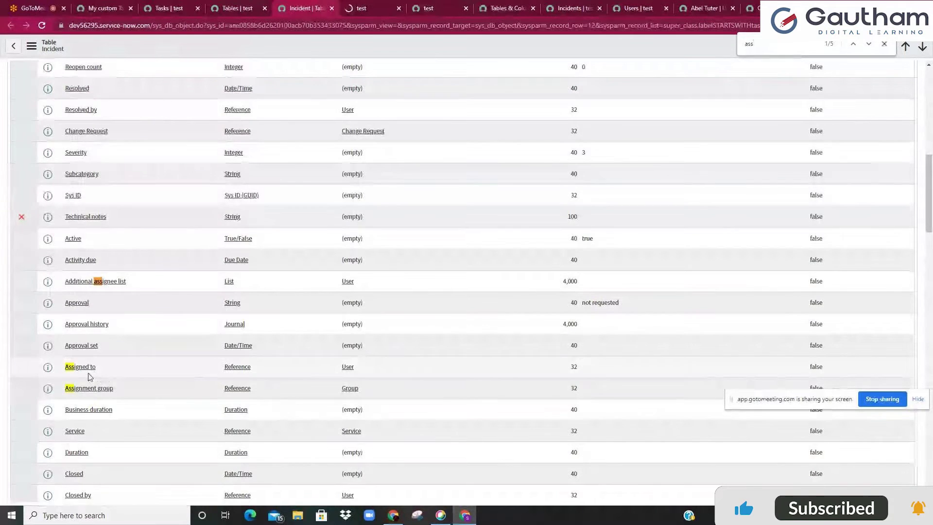
{"action": "middle_click", "coordinate": [84, 372]}
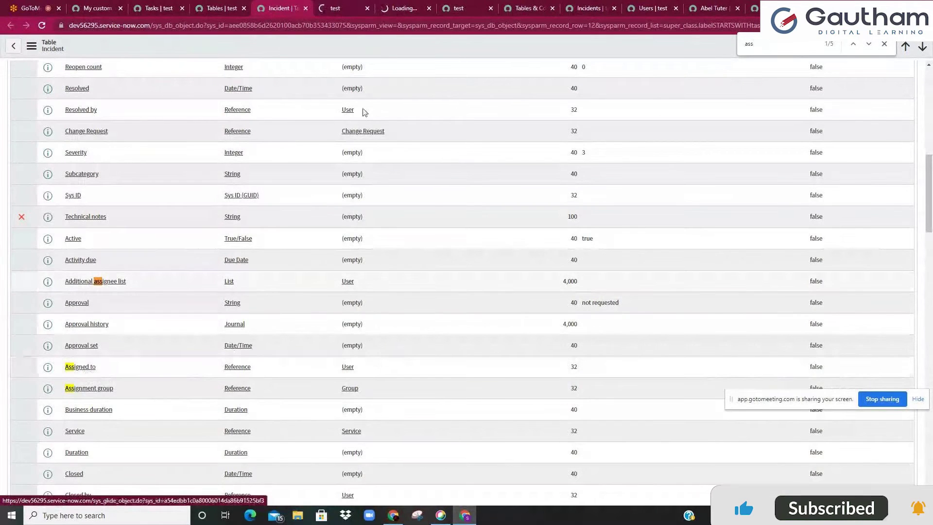
{"action": "left_click", "coordinate": [367, 8]}
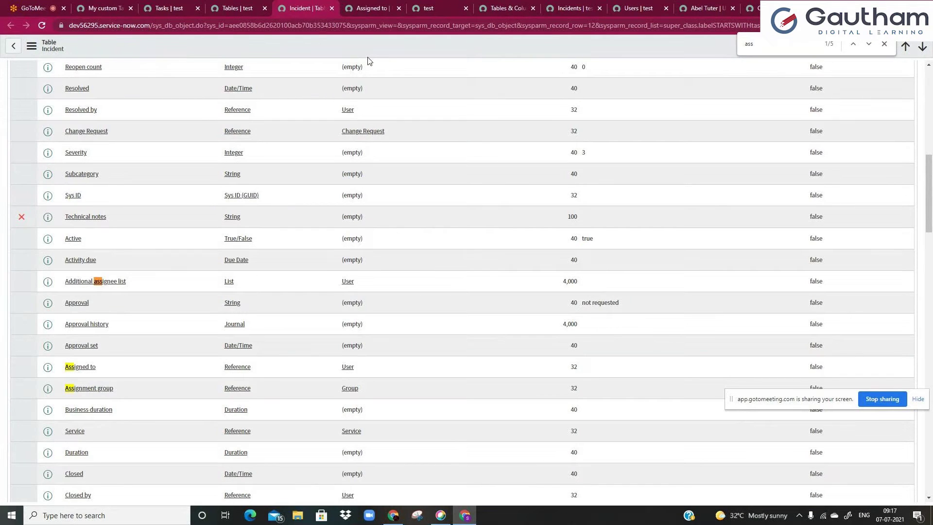
- Inspect the Assigned to entry's Column label and its read-only assigned_to column name
{"action": "left_click", "coordinate": [372, 8]}
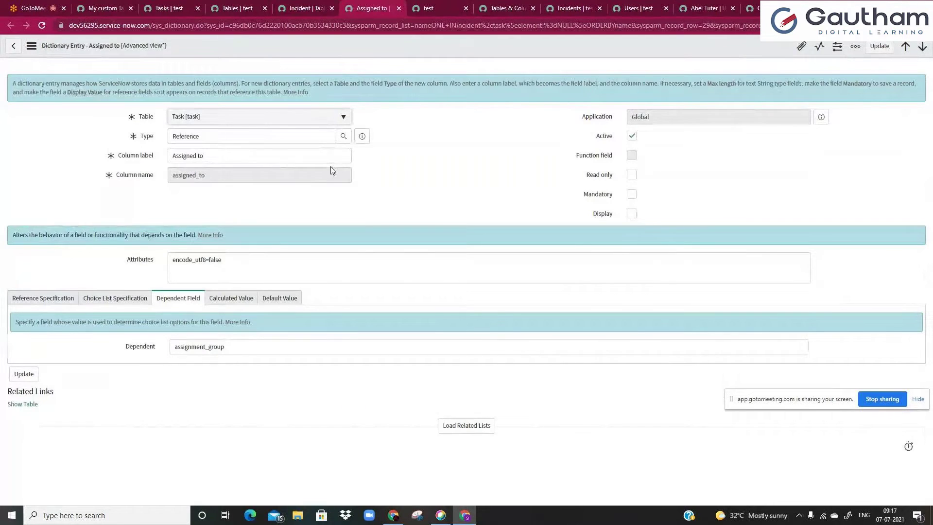
{"action": "left_click", "coordinate": [470, 426]}
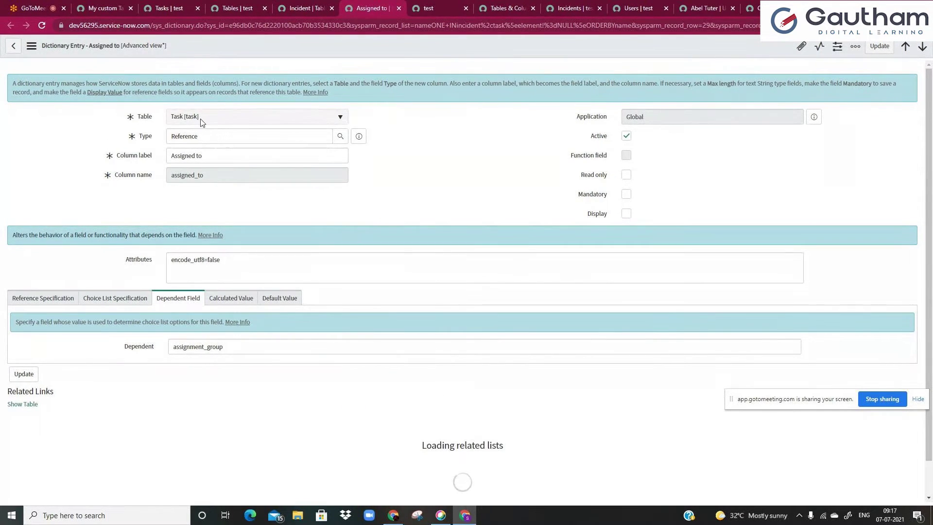
{"action": "left_click", "coordinate": [195, 161]}
{"action": "triple_click", "coordinate": [195, 157]}
{"action": "left_click", "coordinate": [177, 156]}
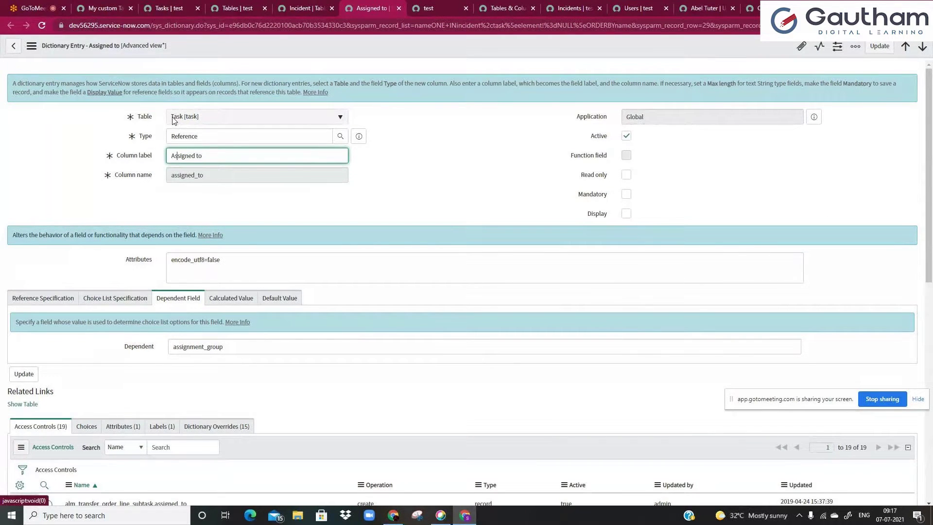
{"action": "left_click", "coordinate": [402, 171]}
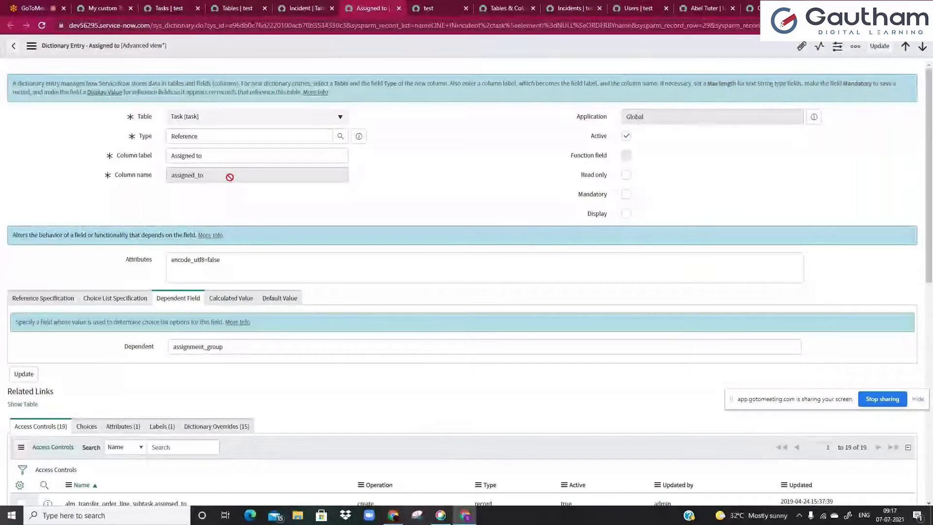
{"action": "left_click_drag", "start_coordinate": [229, 175], "coordinate": [171, 178]}
{"action": "left_click", "coordinate": [171, 178]}
{"action": "double_click", "coordinate": [183, 175]}
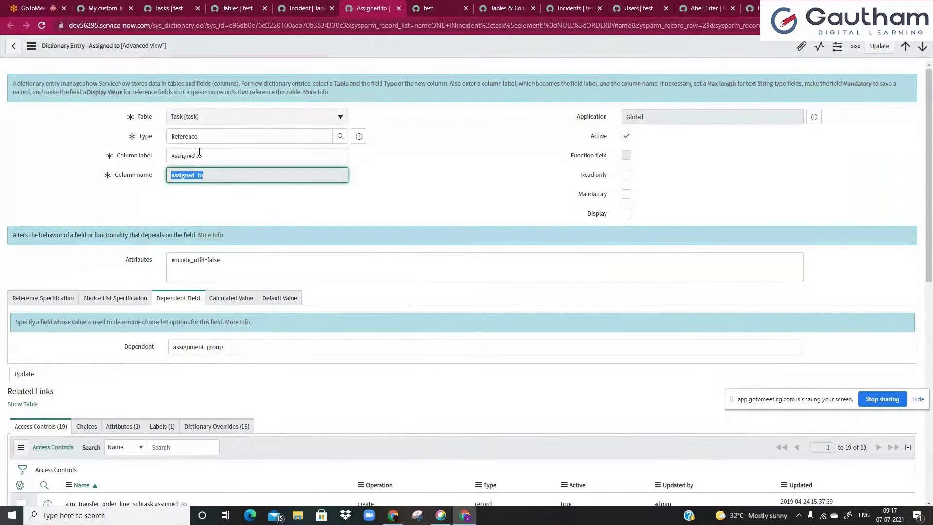
{"action": "left_click", "coordinate": [199, 204]}
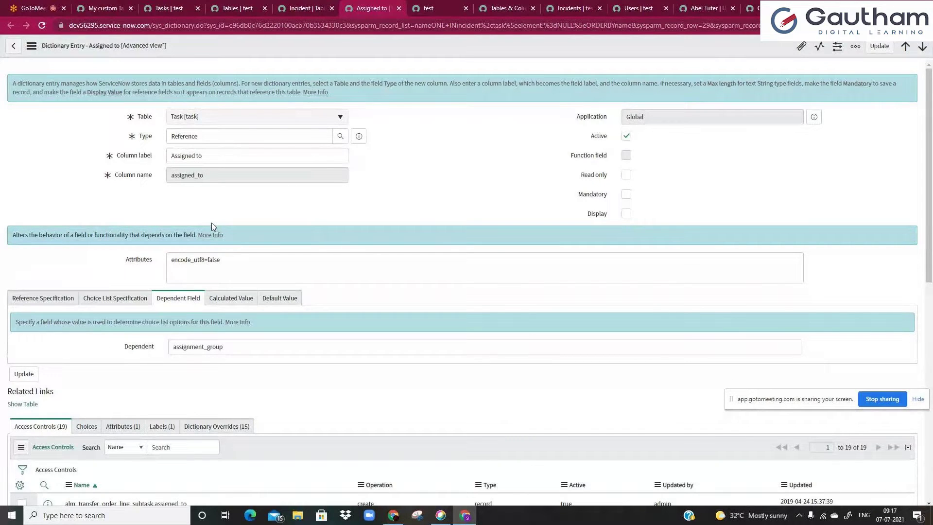
- Review the entry's Dictionary Overrides, then filter the other tab's navigator by 'Incide'
{"action": "scroll", "coordinate": [211, 226], "scroll_direction": "down", "scroll_amount": 2}
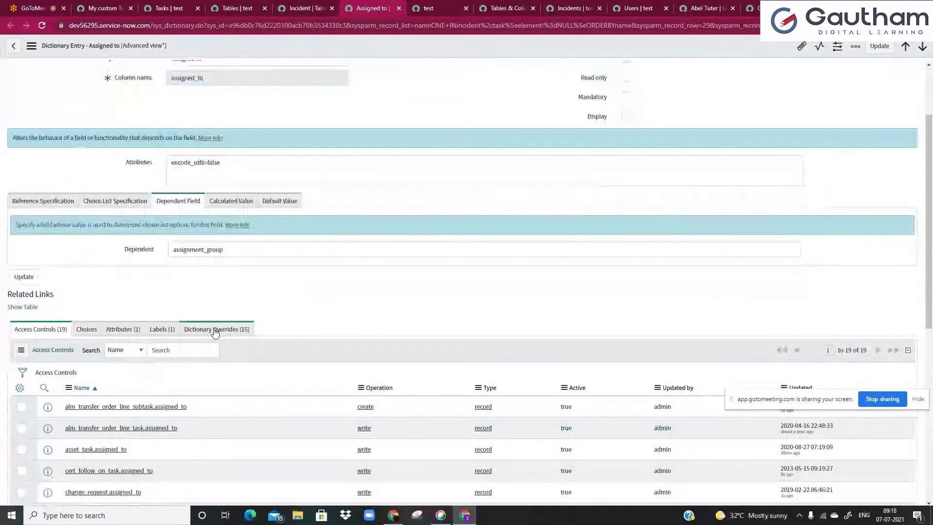
{"action": "left_click", "coordinate": [215, 330]}
{"action": "scroll", "coordinate": [244, 321], "scroll_direction": "up", "scroll_amount": 1}
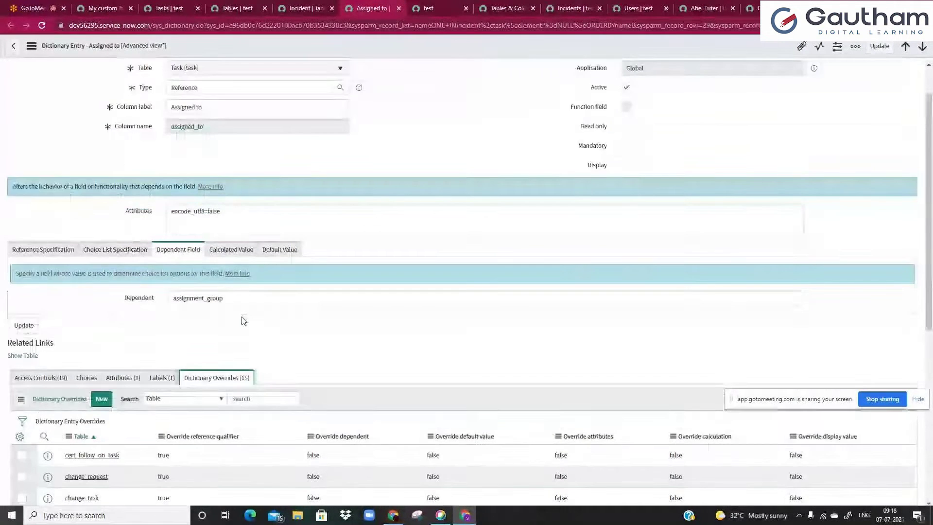
{"action": "scroll", "coordinate": [129, 107], "scroll_direction": "up", "scroll_amount": 1}
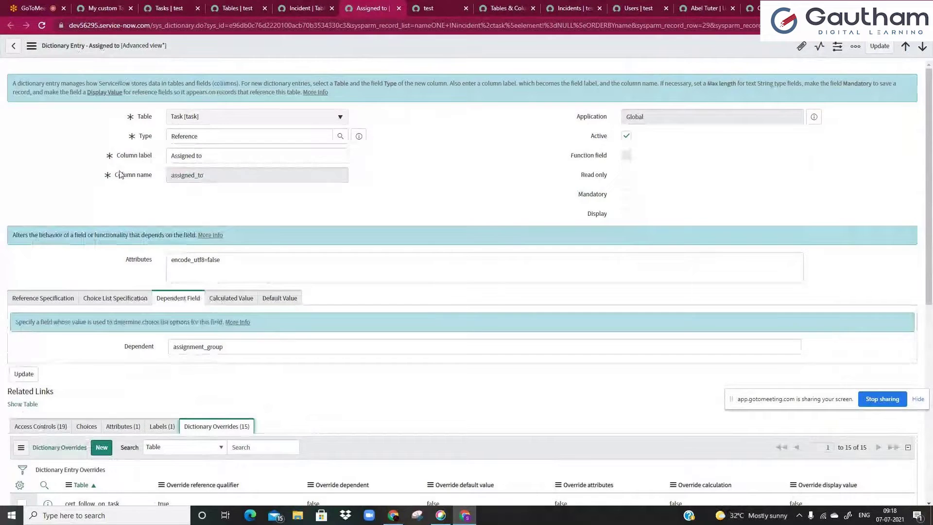
{"action": "scroll", "coordinate": [110, 243], "scroll_direction": "down", "scroll_amount": 1}
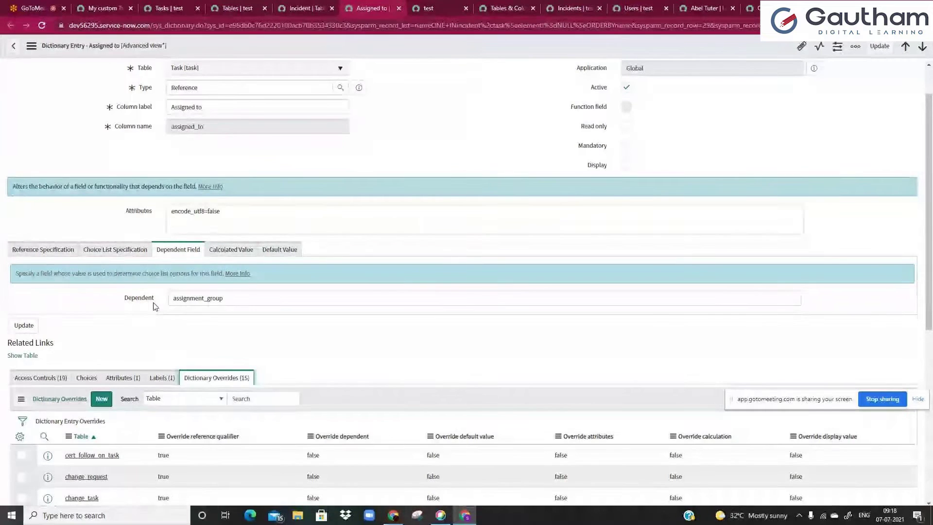
{"action": "scroll", "coordinate": [154, 306], "scroll_direction": "up", "scroll_amount": 1}
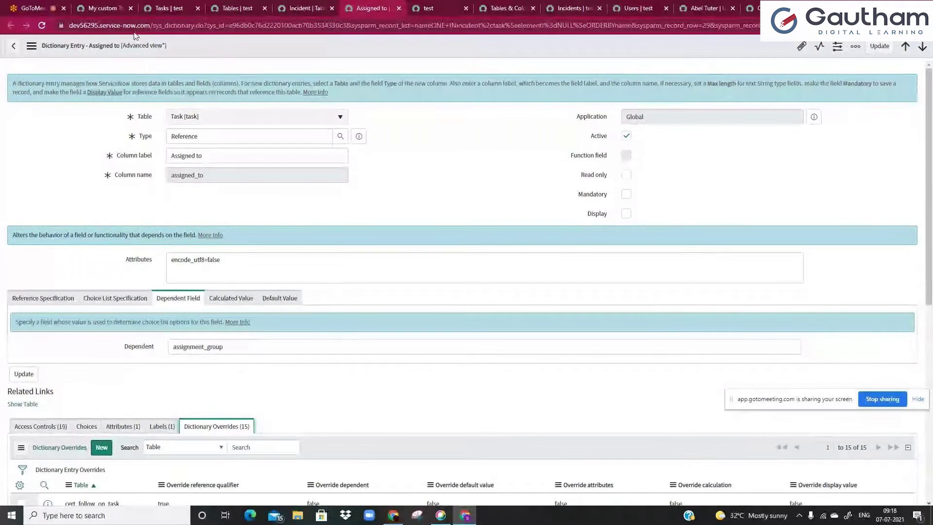
{"action": "left_click", "coordinate": [116, 8]}
{"action": "type", "text": "Incide"}
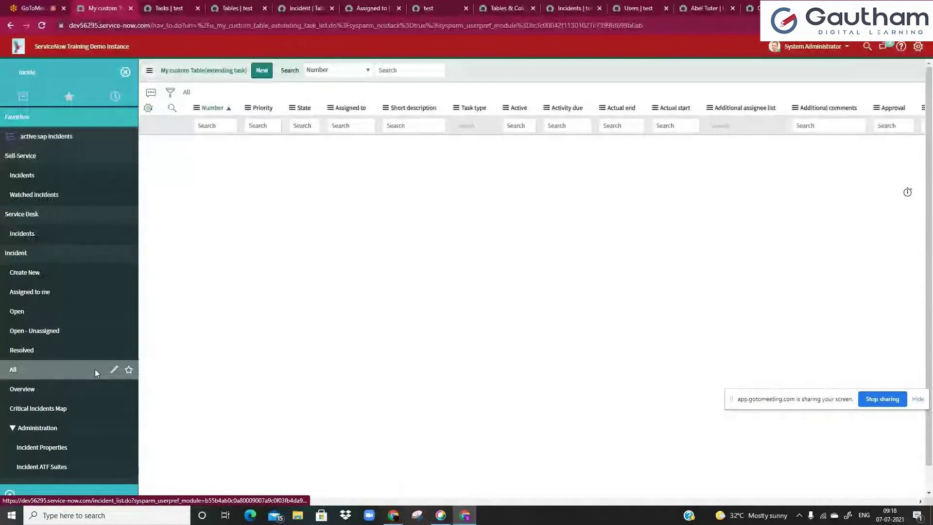
- From Incident > All, show Incident's Dictionary Entries with filter conditions on incident and task tables
{"action": "left_click", "coordinate": [96, 374]}
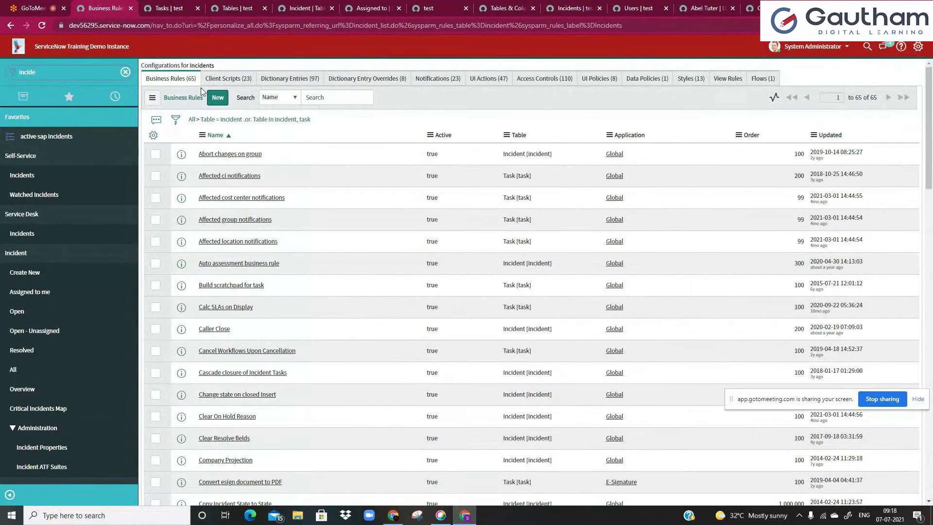
{"action": "left_click", "coordinate": [290, 79]}
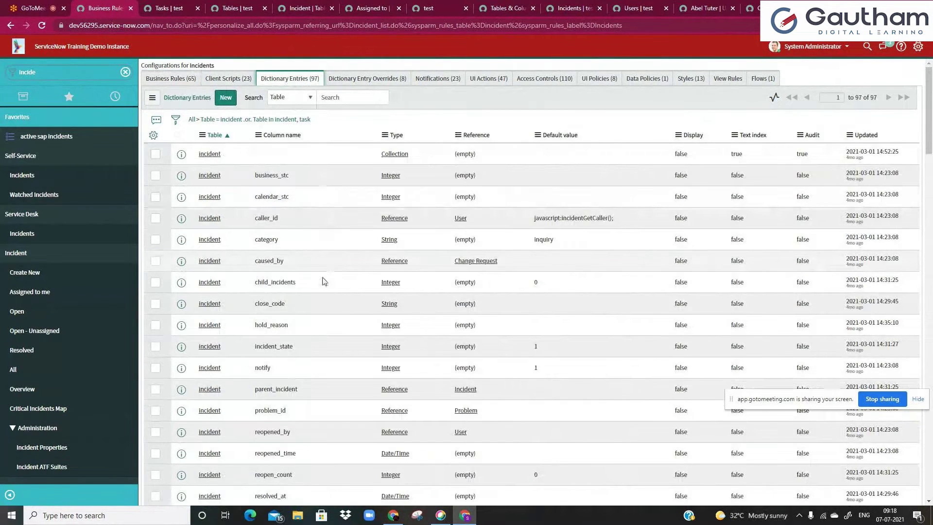
{"action": "left_click", "coordinate": [362, 79]}
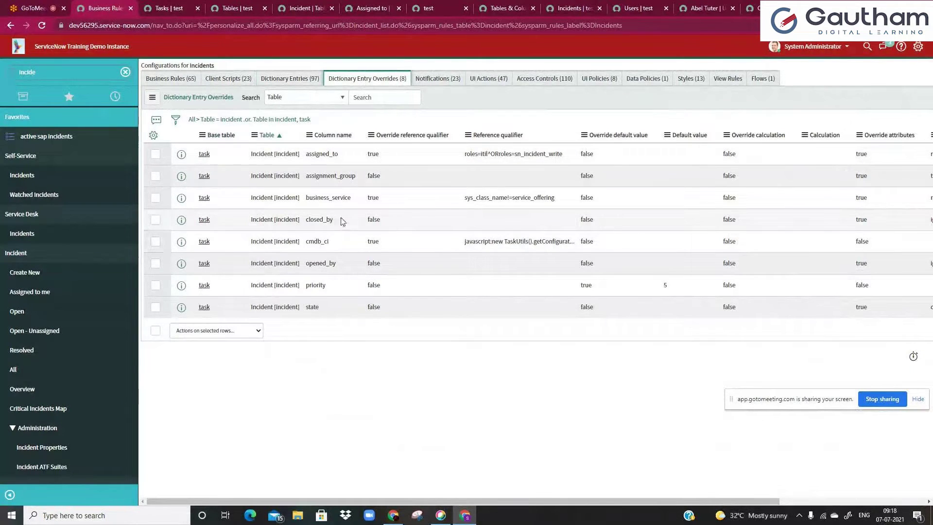
{"action": "left_click", "coordinate": [292, 79]}
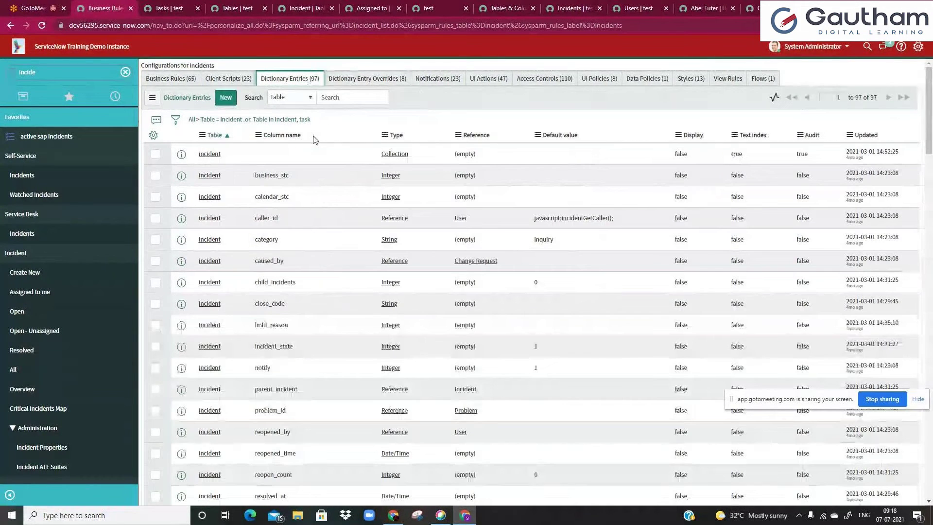
{"action": "left_click", "coordinate": [175, 121]}
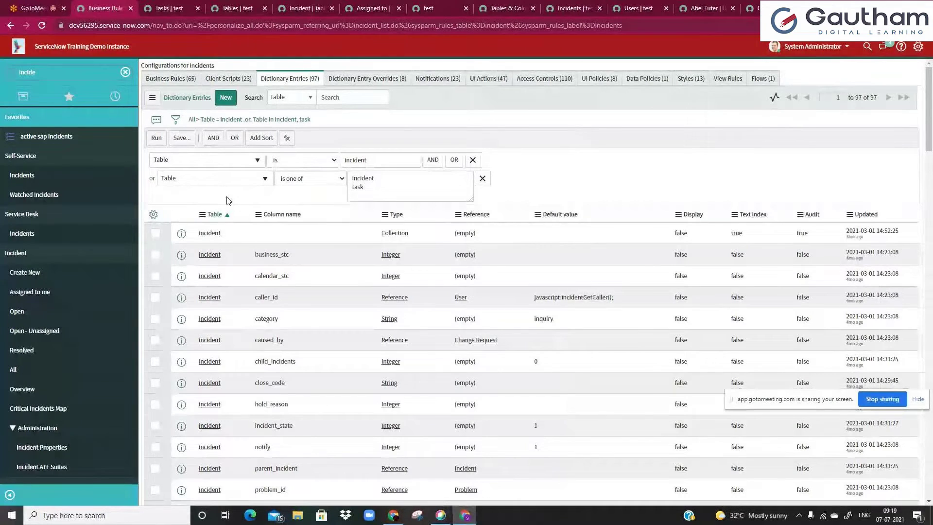
- Tick the task table's assigned_to row and open that dictionary entry in a new tab
{"action": "scroll", "coordinate": [325, 276], "scroll_direction": "down", "scroll_amount": 2}
{"action": "scroll", "coordinate": [325, 277], "scroll_direction": "down", "scroll_amount": 6}
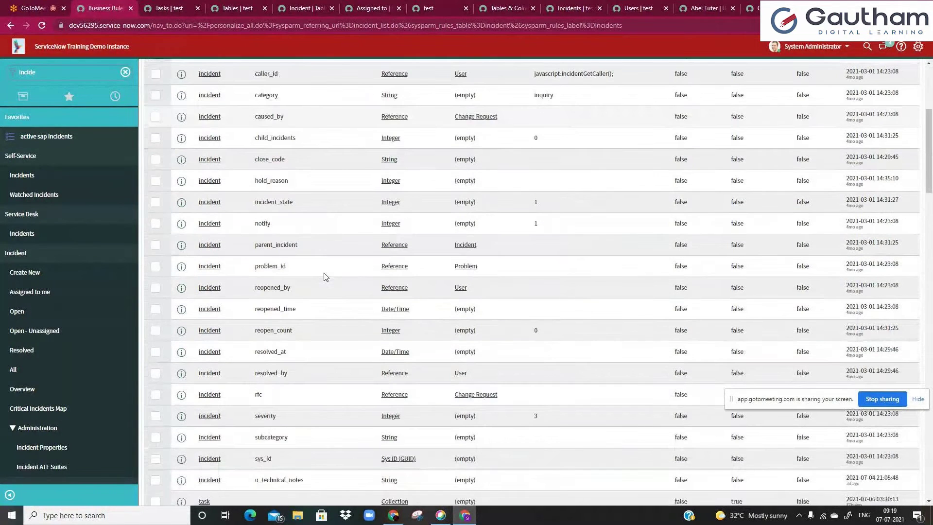
{"action": "scroll", "coordinate": [339, 294], "scroll_direction": "down", "scroll_amount": 3}
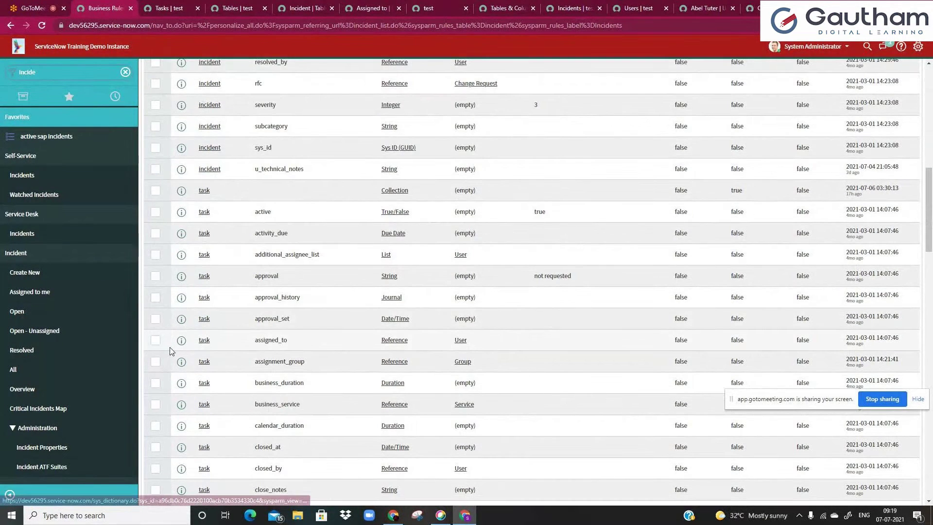
{"action": "left_click", "coordinate": [156, 340]}
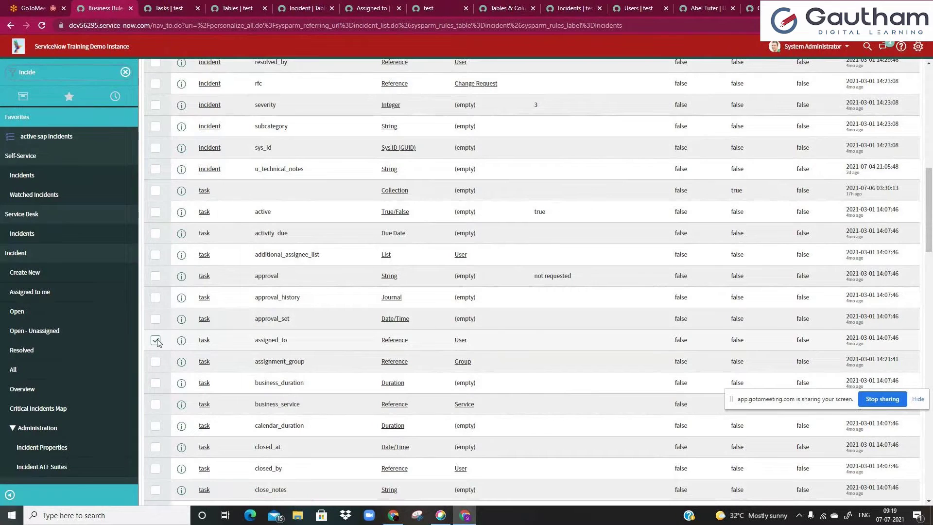
{"action": "left_click", "coordinate": [204, 340]}
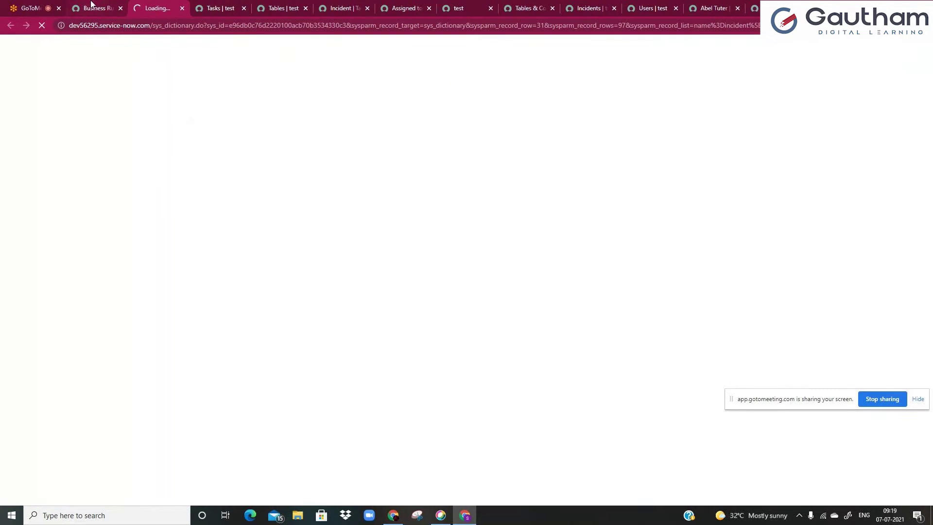
{"action": "left_click", "coordinate": [92, 5]}
{"action": "left_click", "coordinate": [163, 8]}
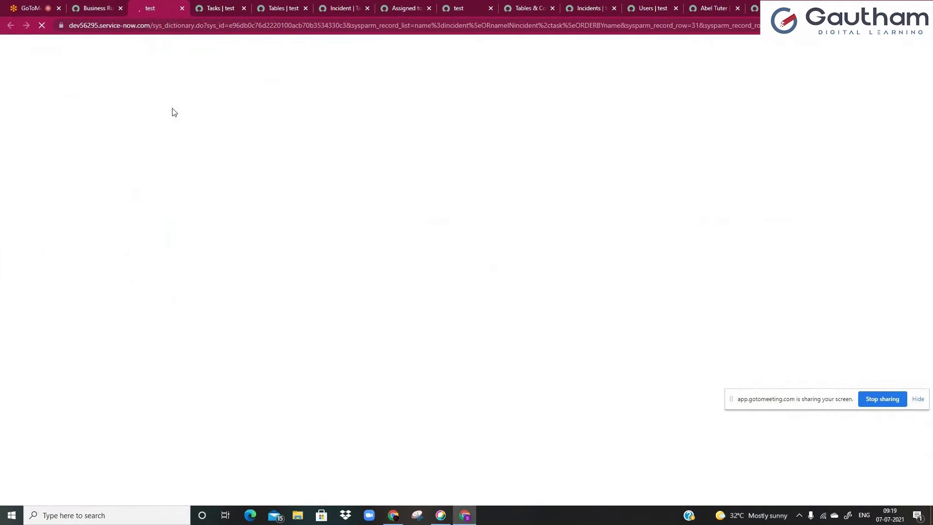
{"action": "left_click", "coordinate": [211, 156]}
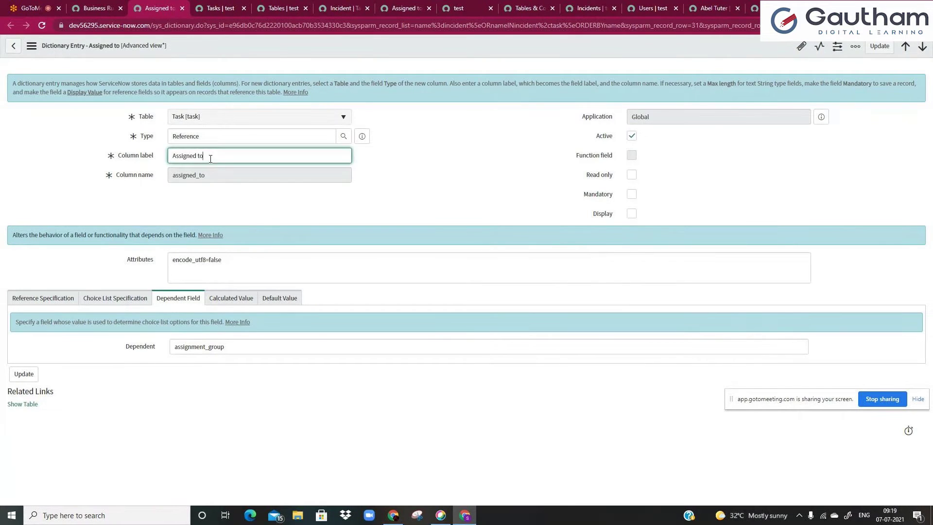
{"action": "type", "text": "ooooo"}
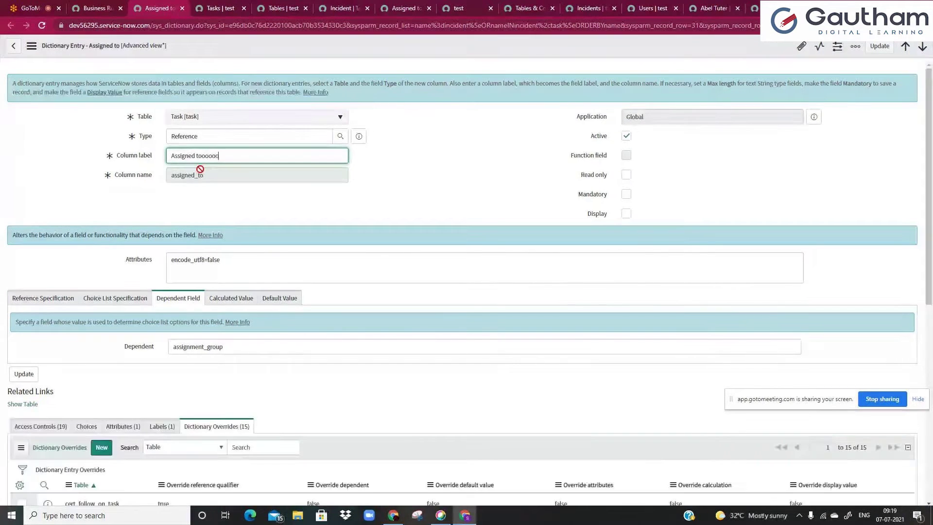
{"action": "left_click", "coordinate": [236, 179]}
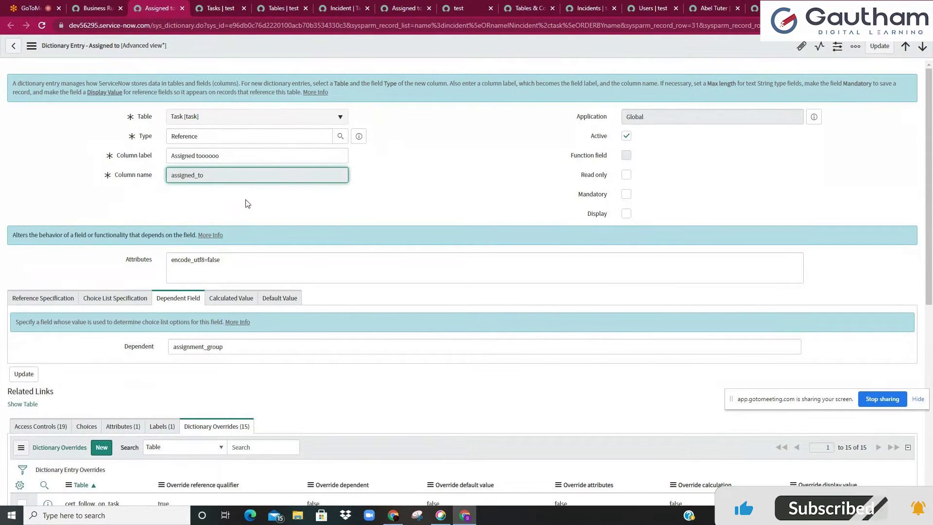
{"action": "left_click", "coordinate": [166, 156]}
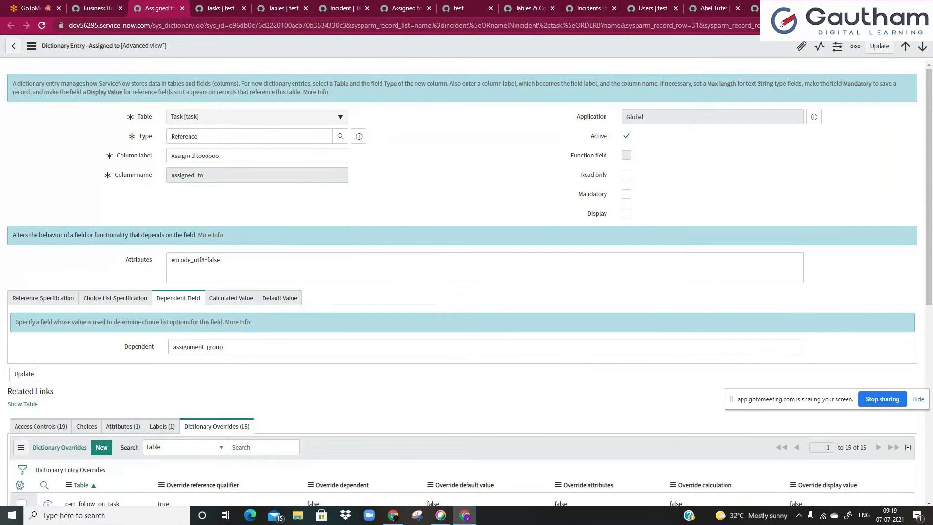
{"action": "left_click_drag", "start_coordinate": [172, 156], "coordinate": [229, 156]}
{"action": "left_click", "coordinate": [231, 158]}
{"action": "left_click", "coordinate": [178, 157]}
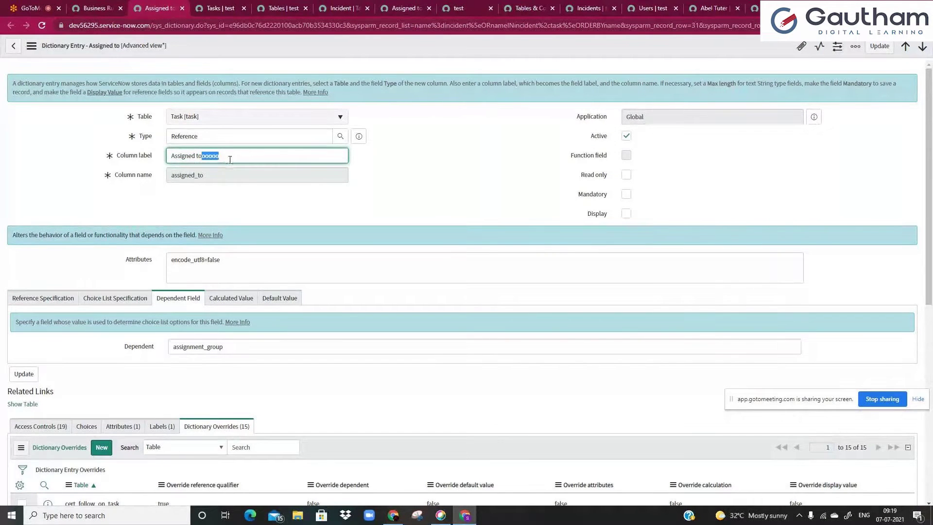
{"action": "key", "text": "BackSpace"}
{"action": "left_click", "coordinate": [252, 202]}
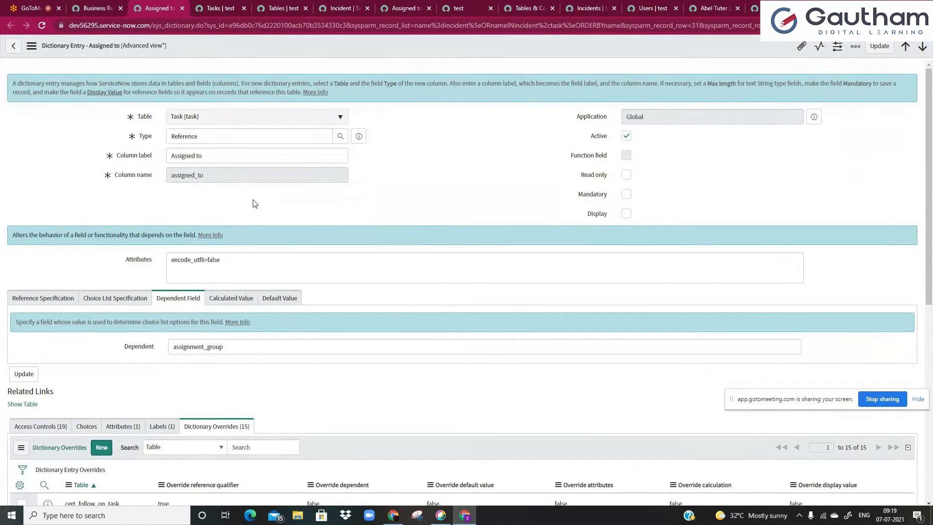
{"action": "scroll", "coordinate": [253, 203], "scroll_direction": "down", "scroll_amount": 2}
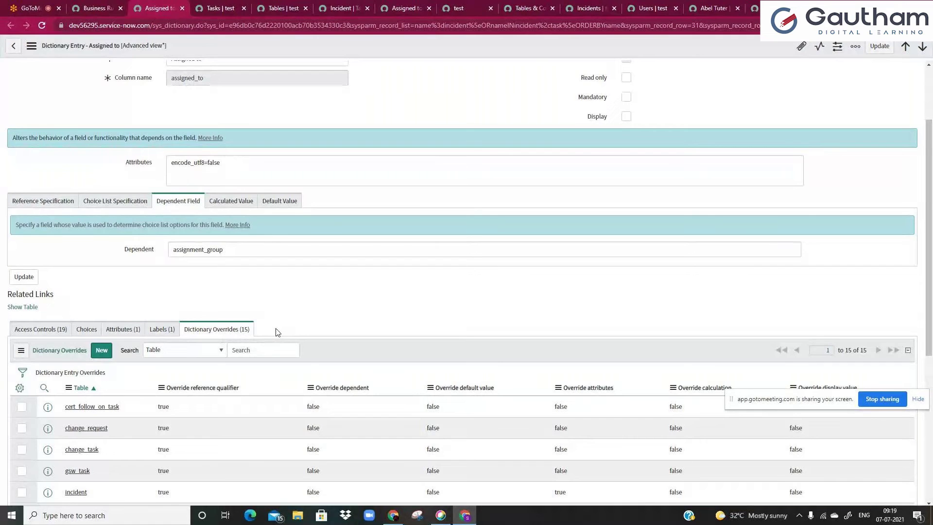
{"action": "scroll", "coordinate": [276, 331], "scroll_direction": "down", "scroll_amount": 2}
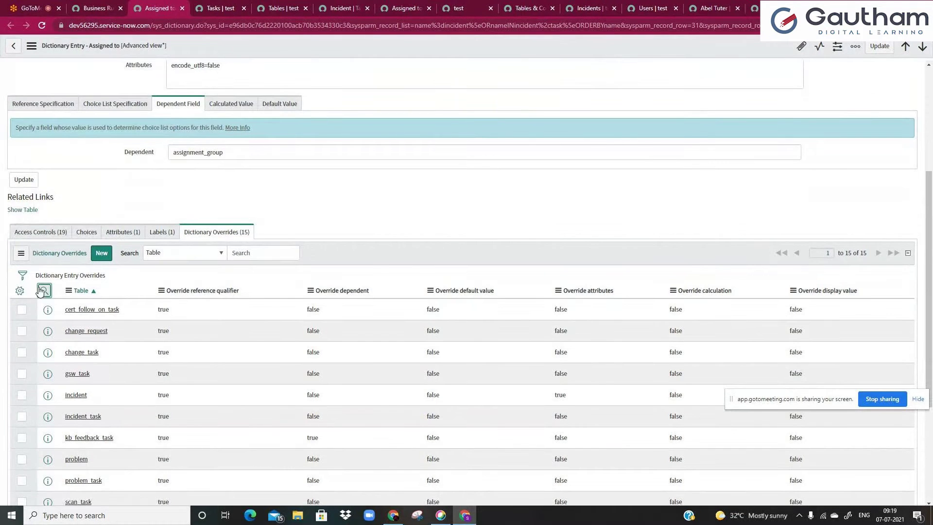
- Filter the Assigned to overrides to tables starting with 'inci' and open the incident override
{"action": "left_click", "coordinate": [44, 290]}
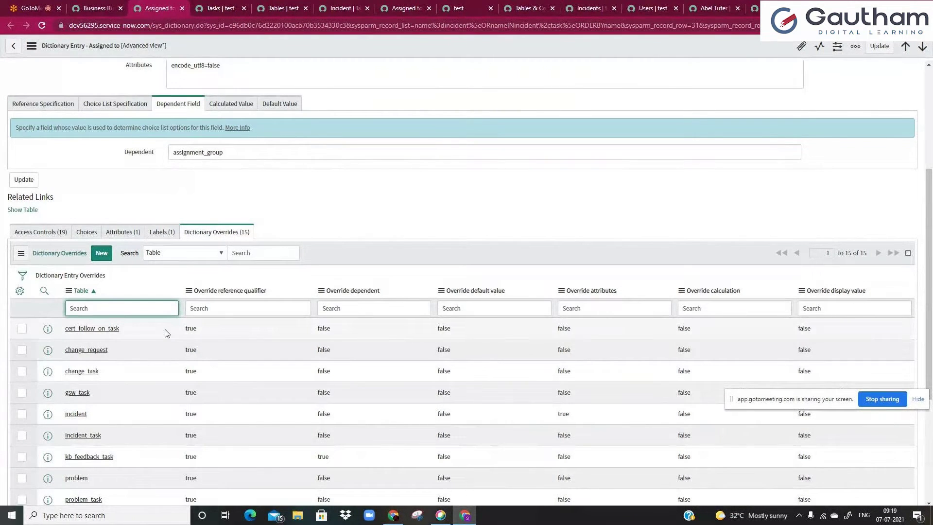
{"action": "type", "text": "inci"}
{"action": "key", "text": "Return"}
{"action": "middle_click", "coordinate": [75, 414]}
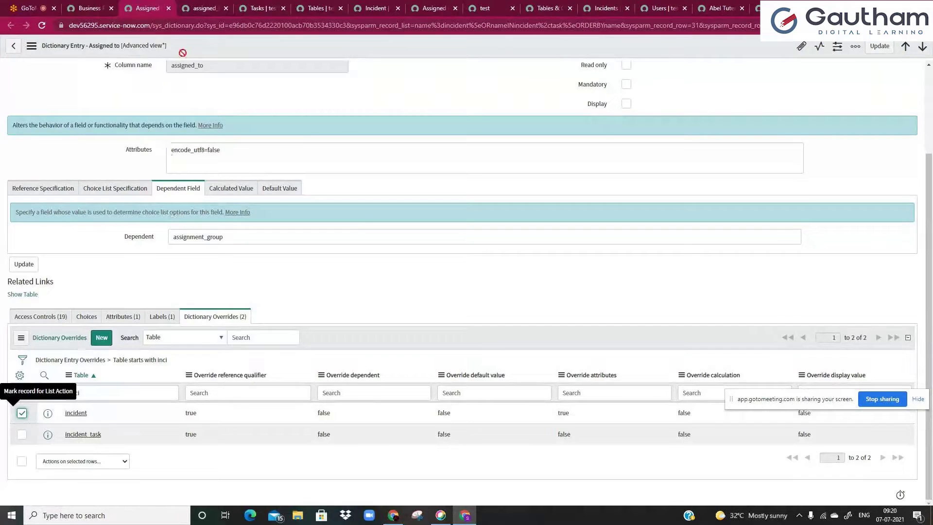
{"action": "key", "text": "ctrl+Tab"}
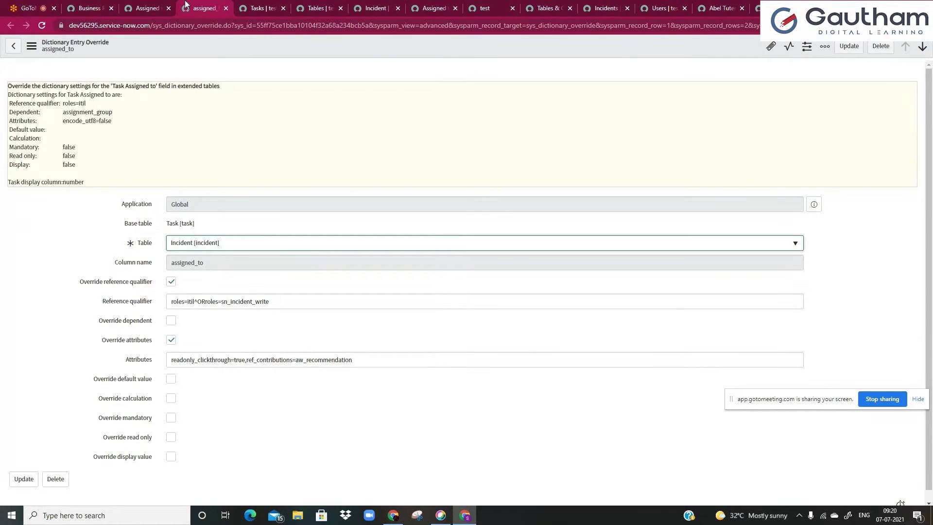
- Return to the top of the Task Assigned to entry after glancing at the Incident override
{"action": "left_click", "coordinate": [145, 8]}
{"action": "scroll", "coordinate": [176, 206], "scroll_direction": "up", "scroll_amount": 5}
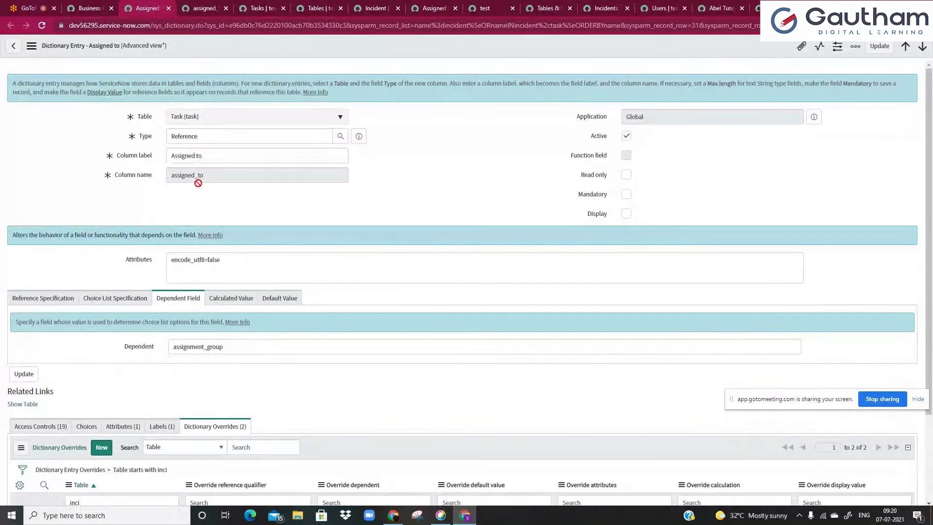
{"action": "left_click", "coordinate": [203, 8]}
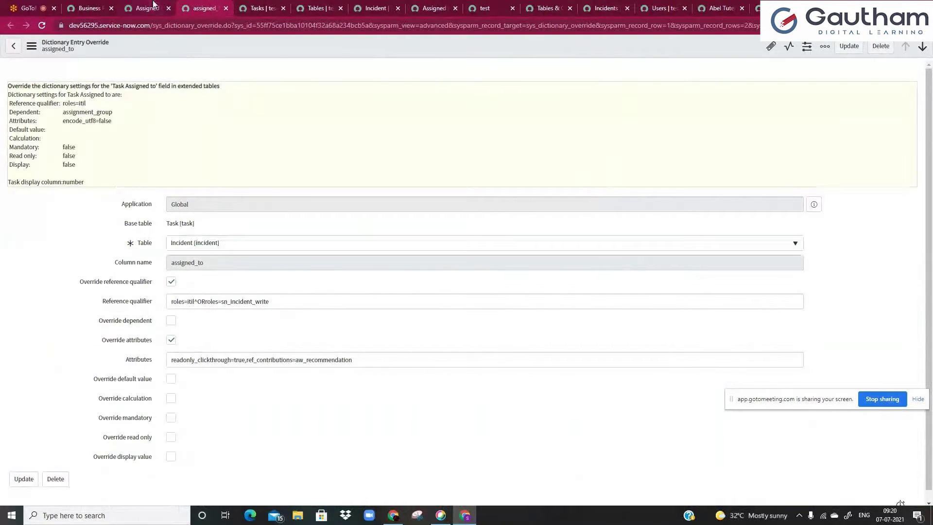
{"action": "left_click", "coordinate": [146, 8]}
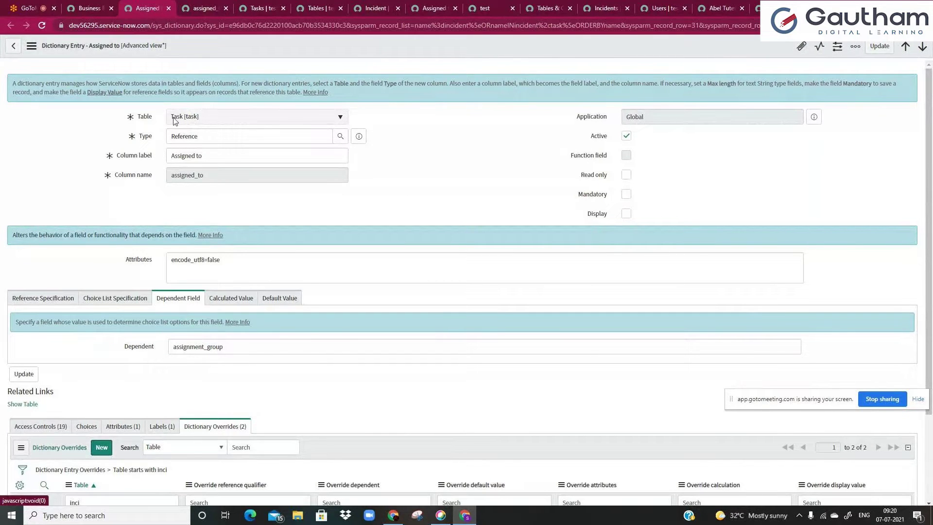
- Review the Reference type, Column label and assigned_to column name, then tick Read only
{"action": "left_click_drag", "start_coordinate": [174, 138], "coordinate": [219, 154]}
{"action": "left_click", "coordinate": [219, 156]}
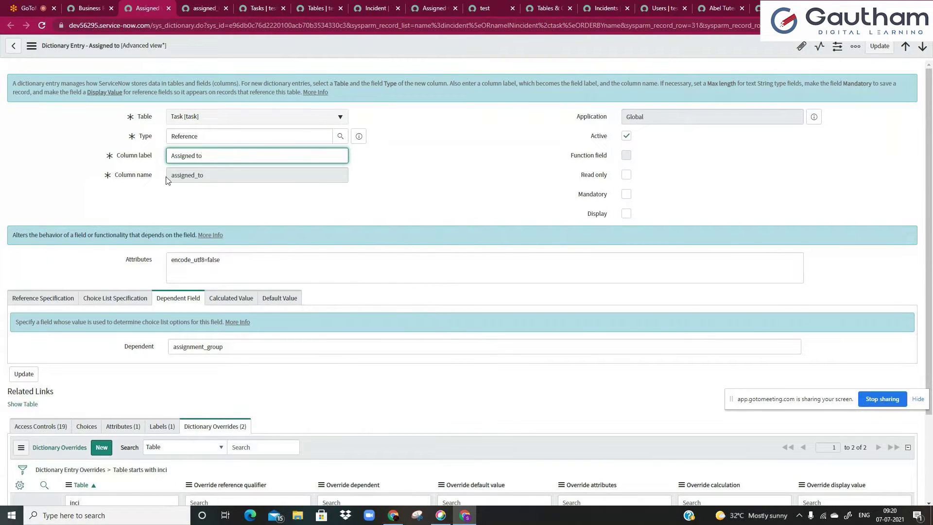
{"action": "left_click_drag", "start_coordinate": [173, 174], "coordinate": [223, 175]}
{"action": "left_click", "coordinate": [223, 175]}
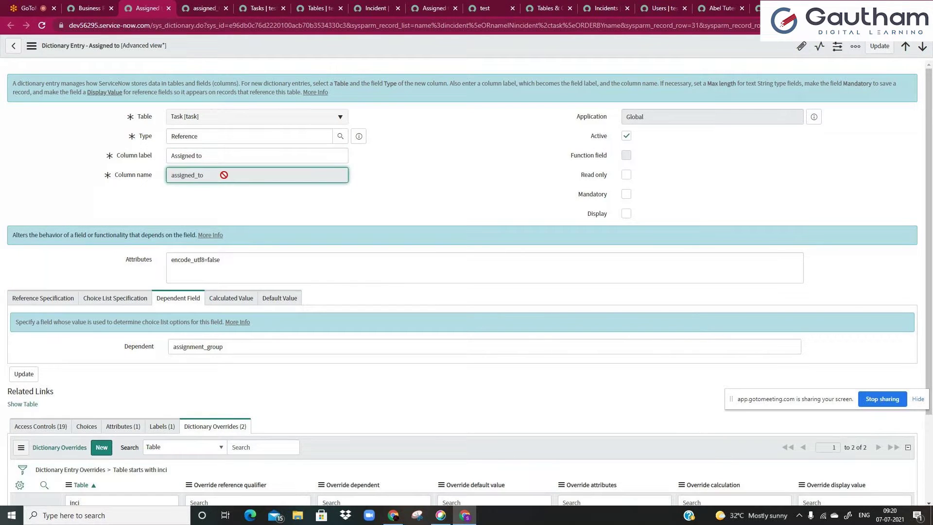
{"action": "left_click", "coordinate": [210, 155]}
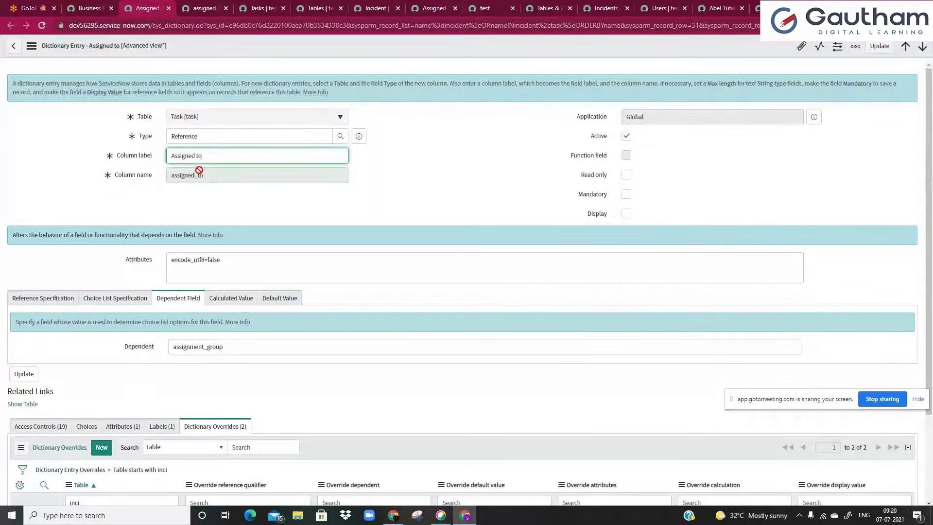
{"action": "left_click", "coordinate": [197, 133]}
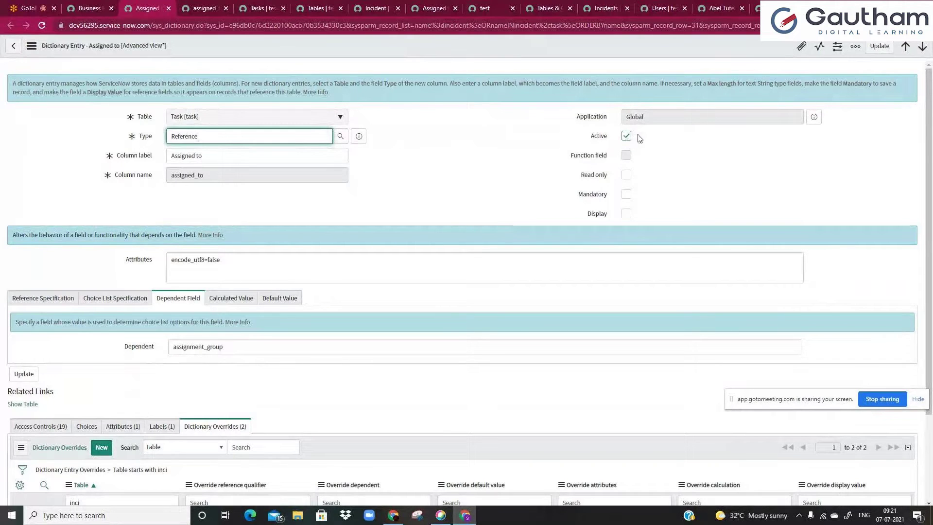
{"action": "left_click", "coordinate": [627, 176]}
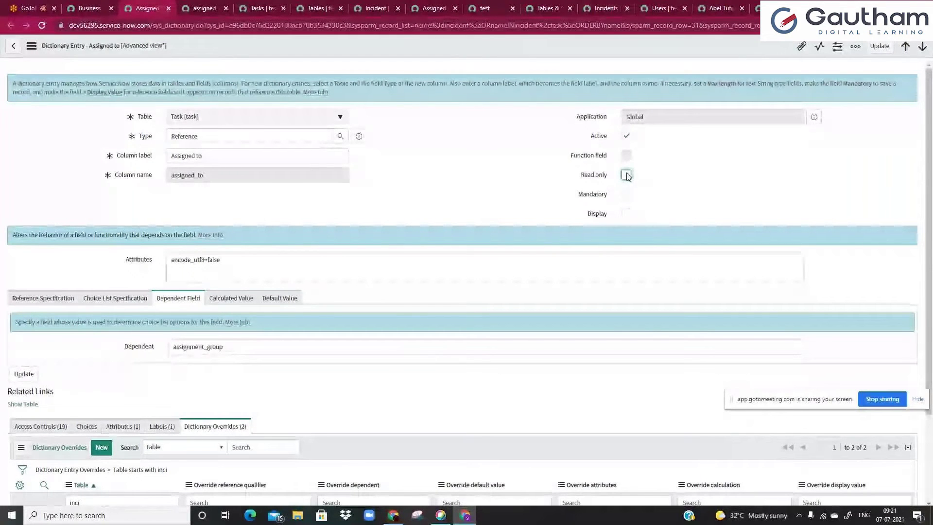
- Toggle Read only and Mandatory on and off, leaving both unticked
{"action": "left_click", "coordinate": [626, 175]}
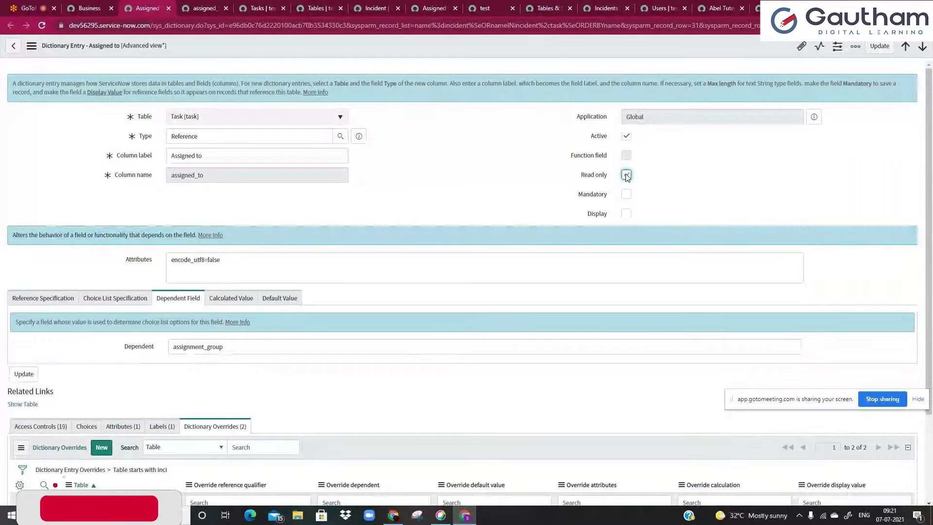
{"action": "left_click", "coordinate": [627, 175]}
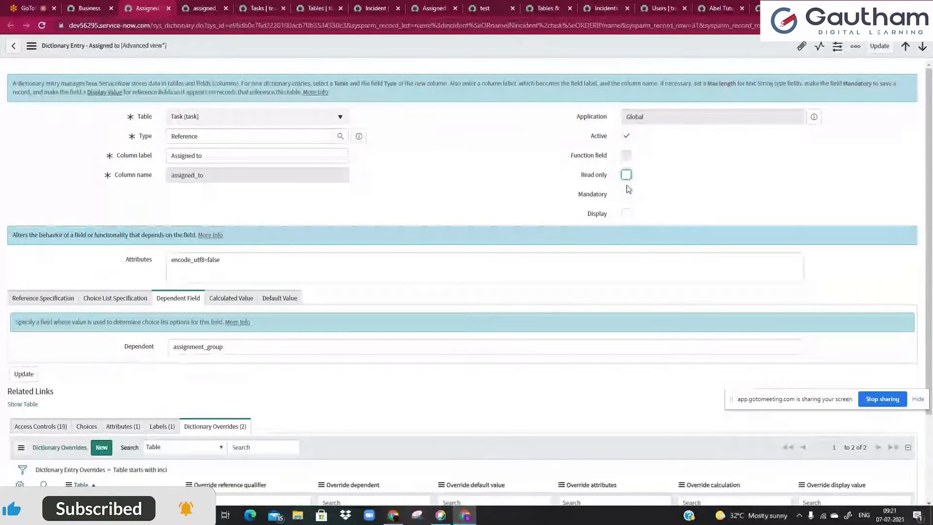
{"action": "left_click", "coordinate": [626, 176]}
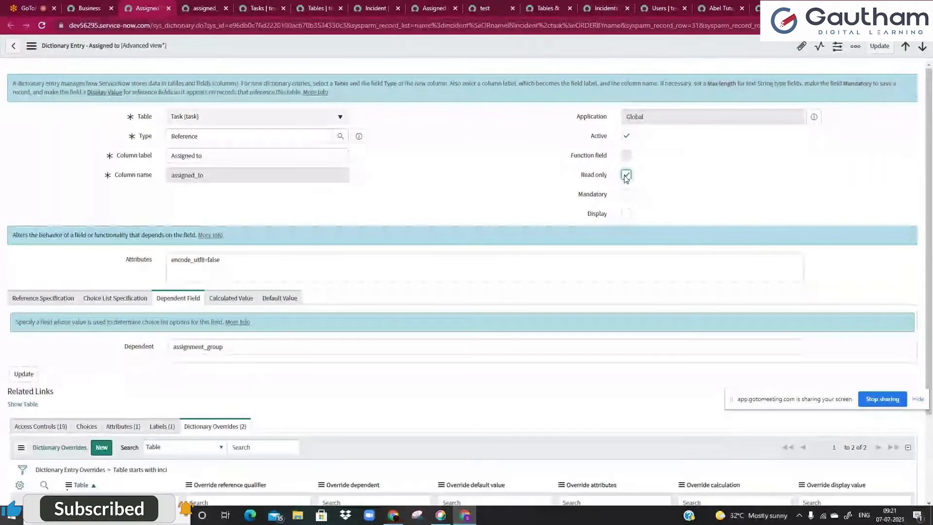
{"action": "left_click", "coordinate": [626, 176]}
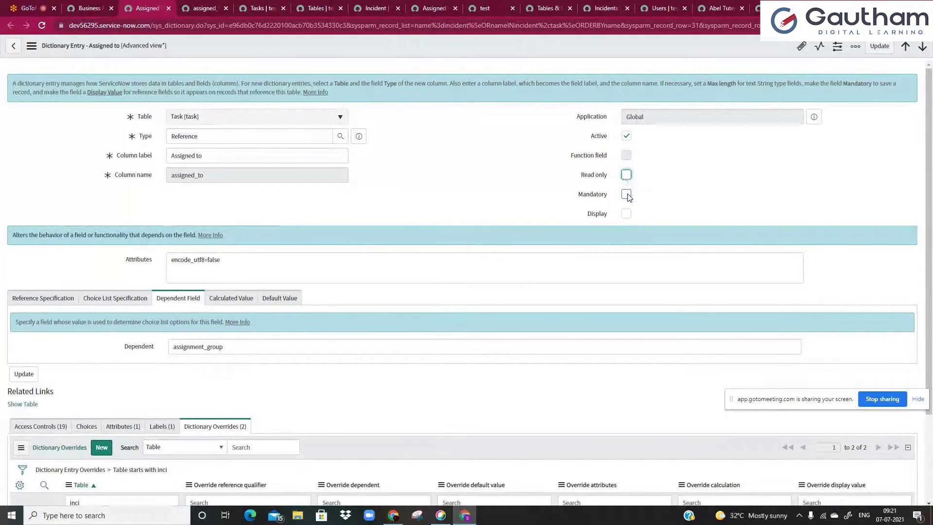
{"action": "left_click", "coordinate": [627, 195]}
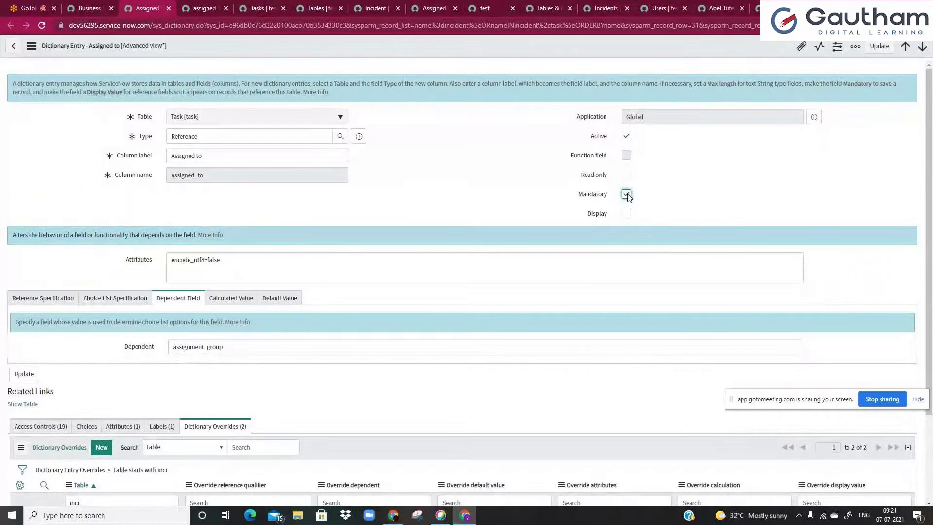
{"action": "left_click", "coordinate": [627, 195]}
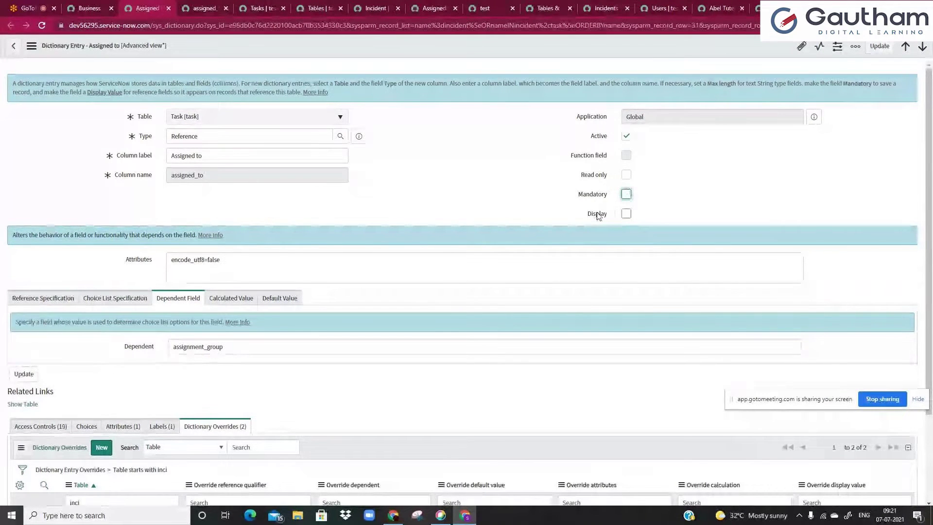
- Review the Type field and the explanatory paragraph, then return to the dictionary list tab
{"action": "mouse_move", "coordinate": [599, 216]}
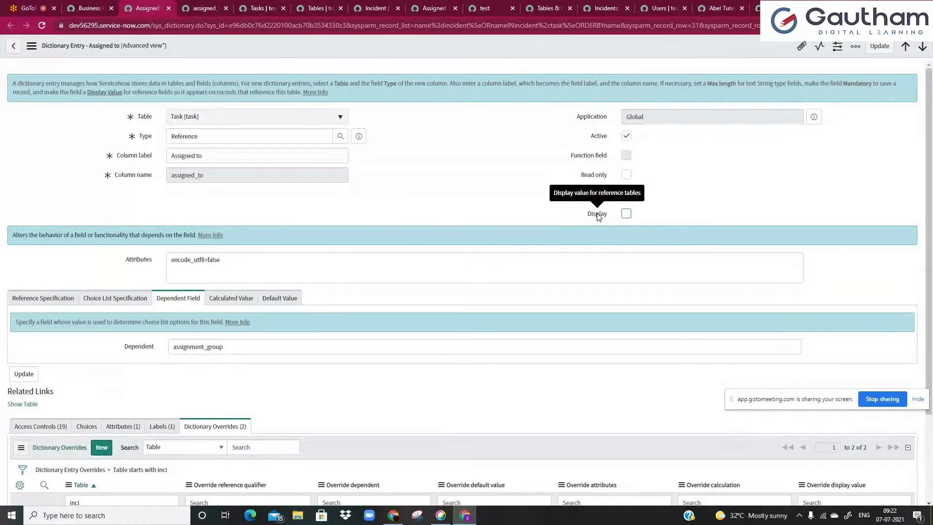
{"action": "left_click", "coordinate": [199, 135]}
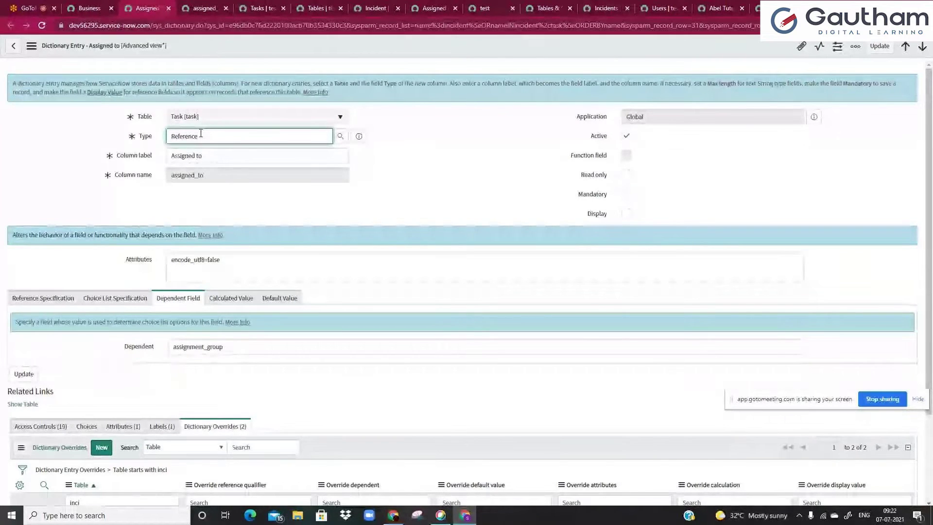
{"action": "triple_click", "coordinate": [226, 91]}
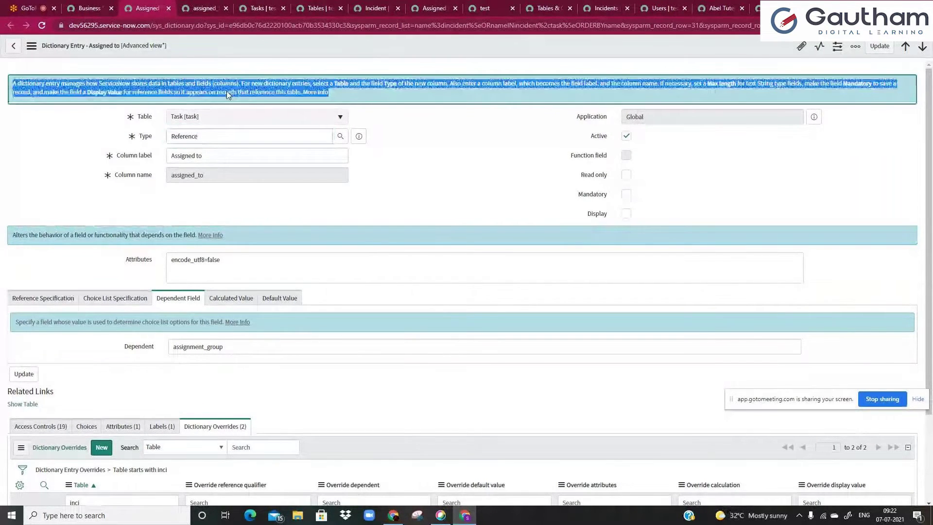
{"action": "left_click", "coordinate": [226, 92]}
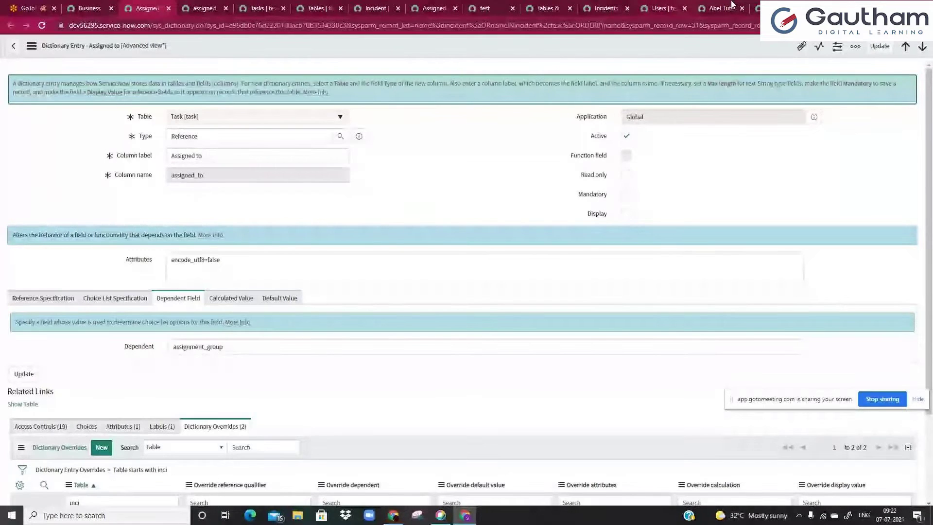
{"action": "left_click", "coordinate": [733, 4]}
{"action": "scroll", "coordinate": [73, 104], "scroll_direction": "up", "scroll_amount": 5}
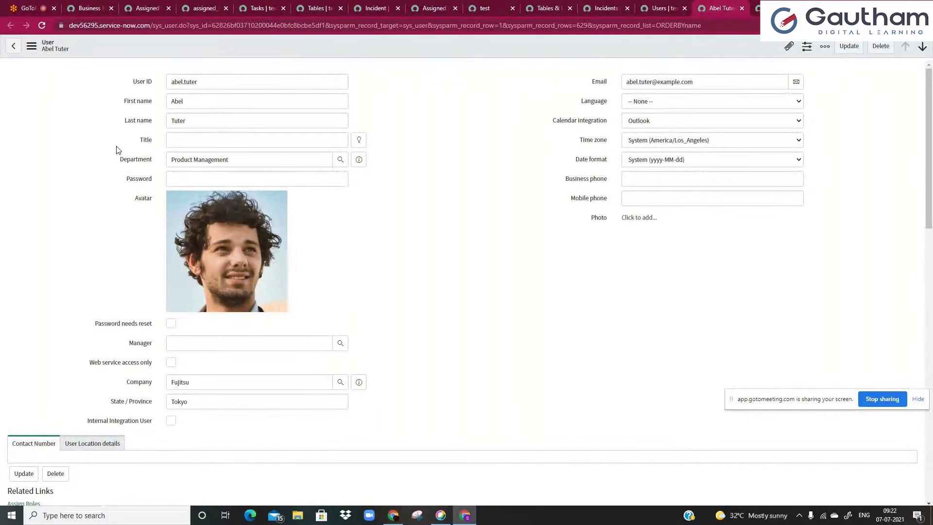
{"action": "left_click", "coordinate": [96, 5]}
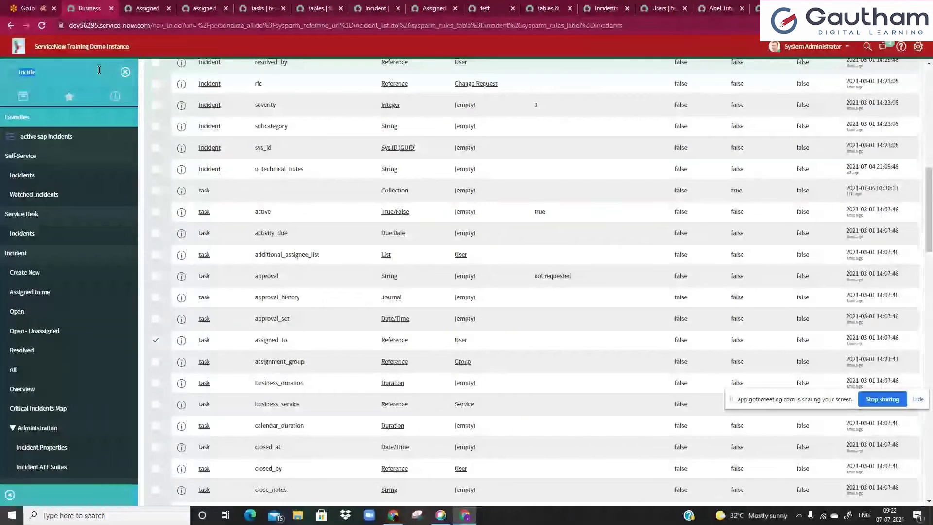
- Filter the navigator to Incident and open INC0000055 from the Open incidents list
{"action": "type", "text": "nt"}
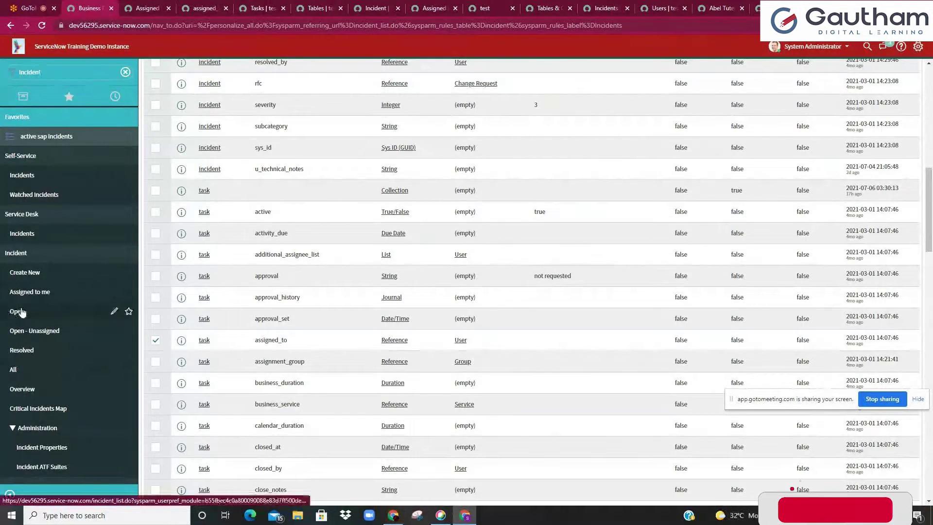
{"action": "left_click", "coordinate": [20, 312], "text": "ctrl"}
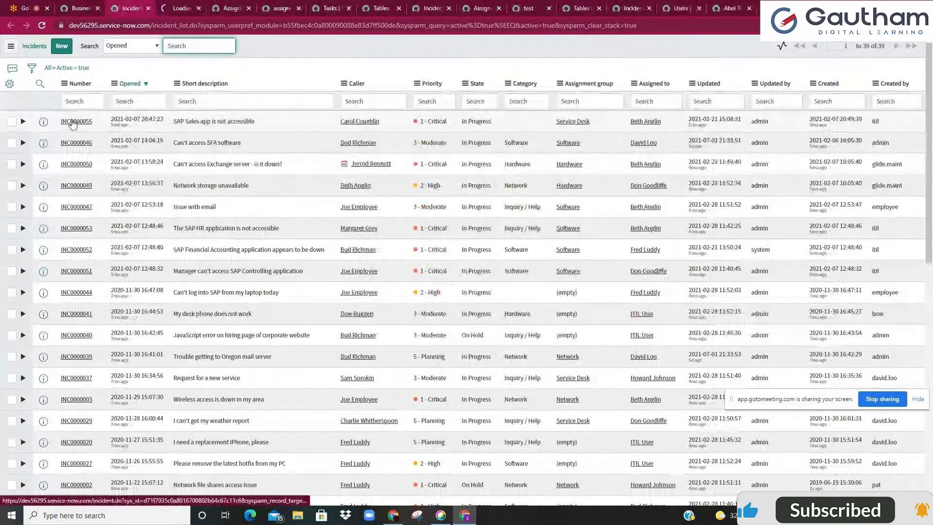
{"action": "left_click", "coordinate": [76, 121], "text": "ctrl"}
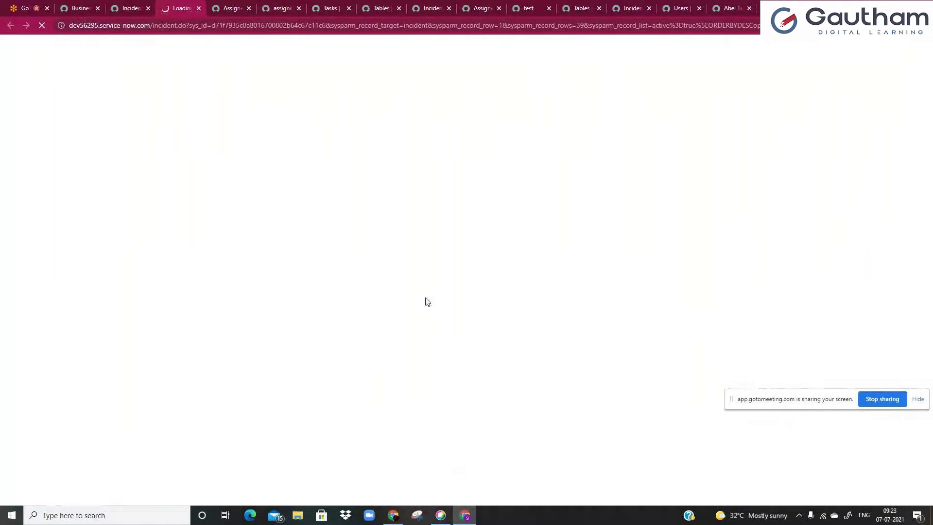
{"action": "double_click", "coordinate": [171, 23]}
{"action": "left_click", "coordinate": [72, 100]}
{"action": "double_click", "coordinate": [49, 44]}
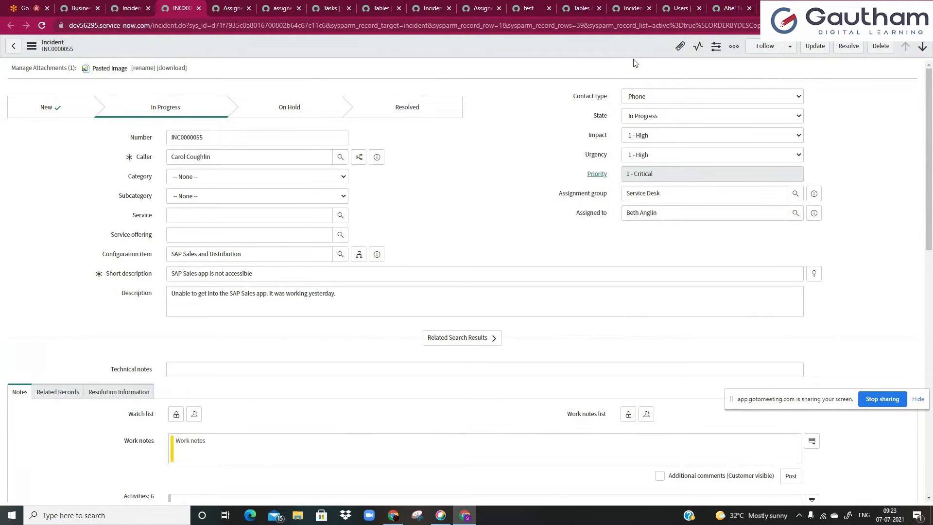
- Go back to the incident dictionary list, then to the Assigned to dictionary entry
{"action": "left_click", "coordinate": [731, 9]}
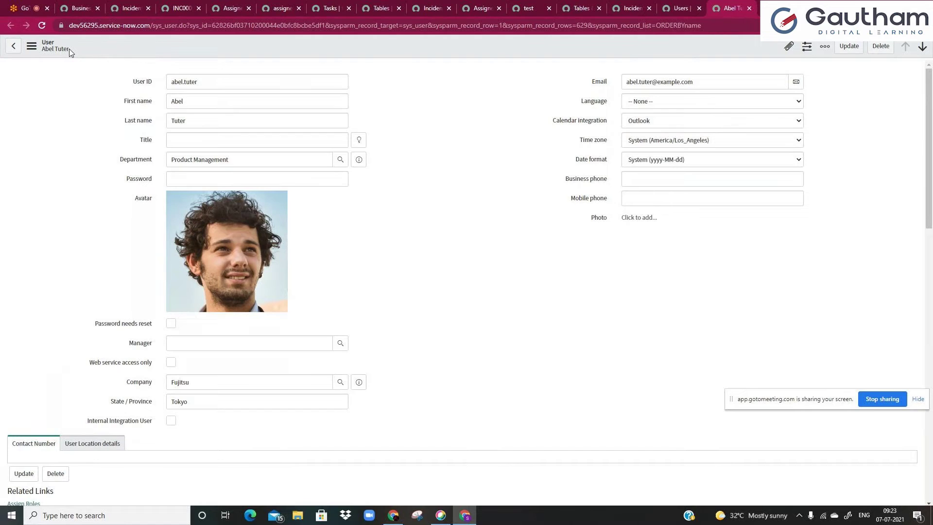
{"action": "left_click", "coordinate": [80, 8]}
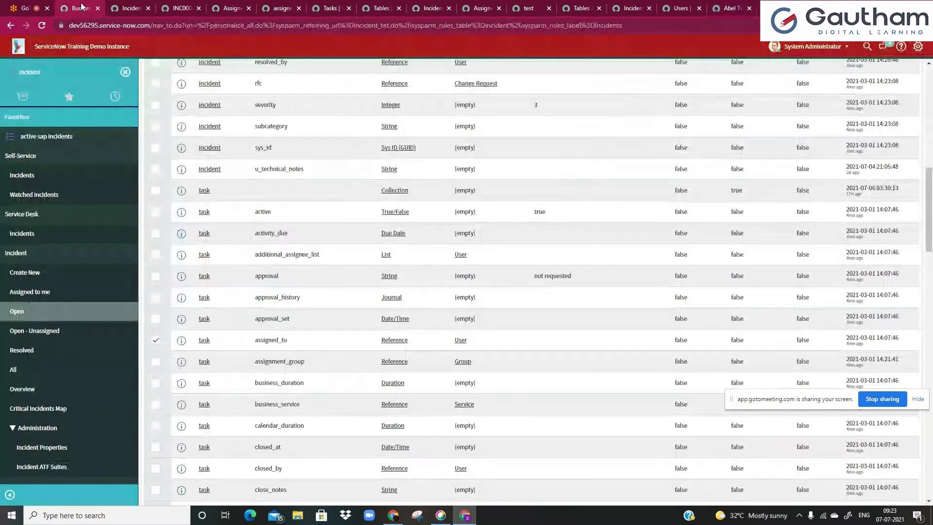
{"action": "left_click", "coordinate": [77, 76]}
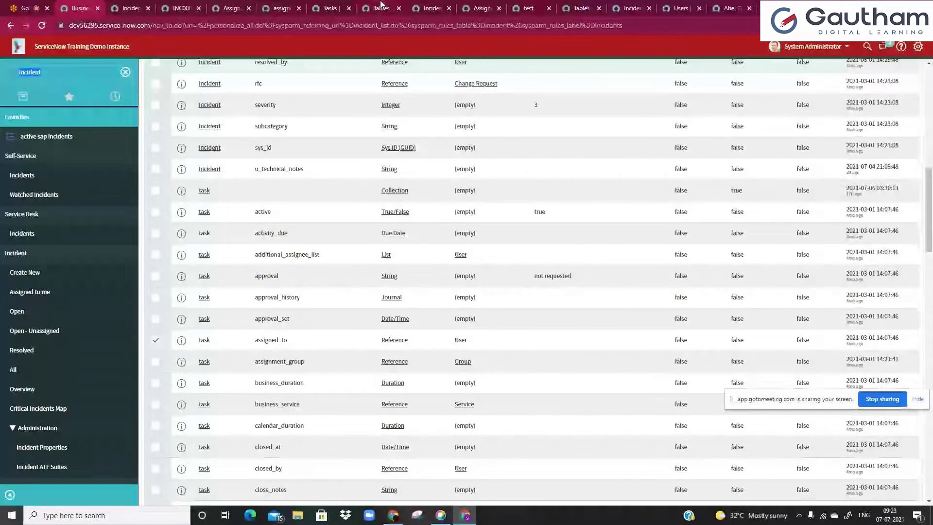
{"action": "left_click", "coordinate": [230, 7]}
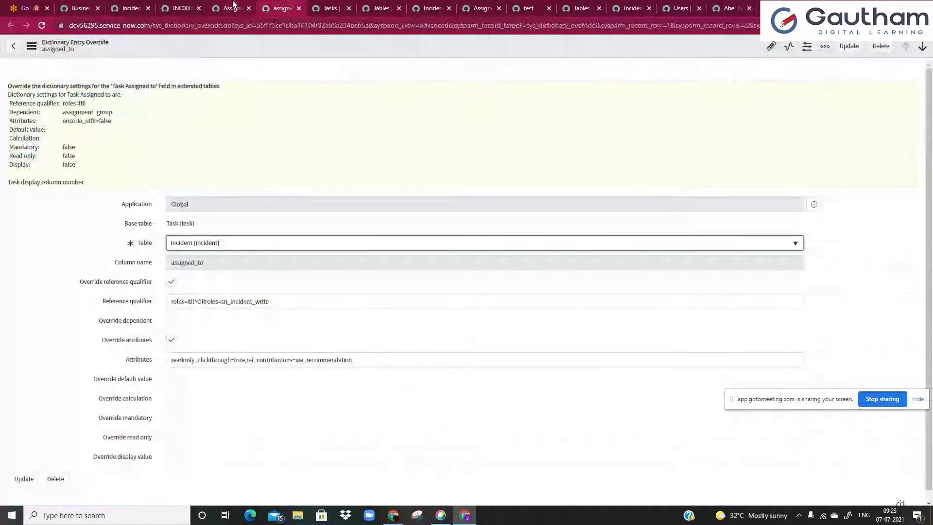
- Tick and untick Display on the Assigned to entry, leaving it off
{"action": "left_click", "coordinate": [626, 214]}
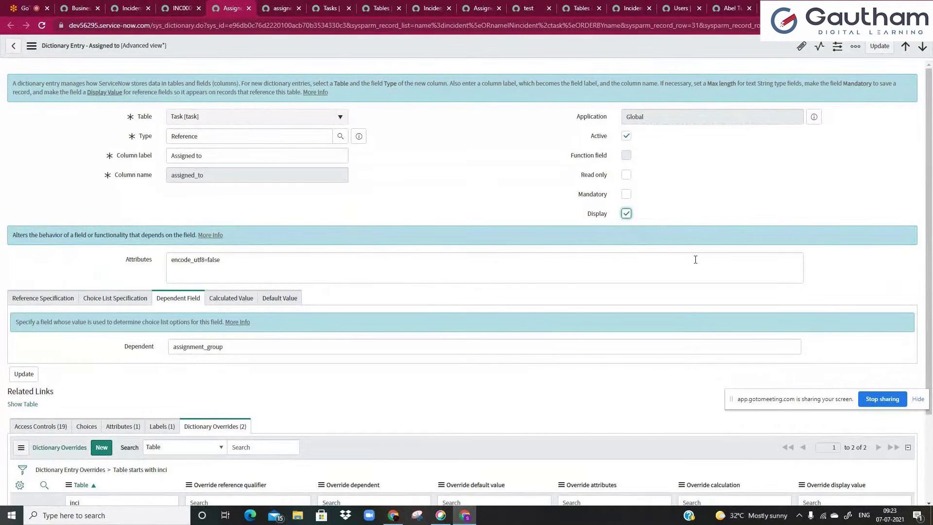
{"action": "left_click", "coordinate": [626, 214]}
{"action": "left_click", "coordinate": [616, 255]}
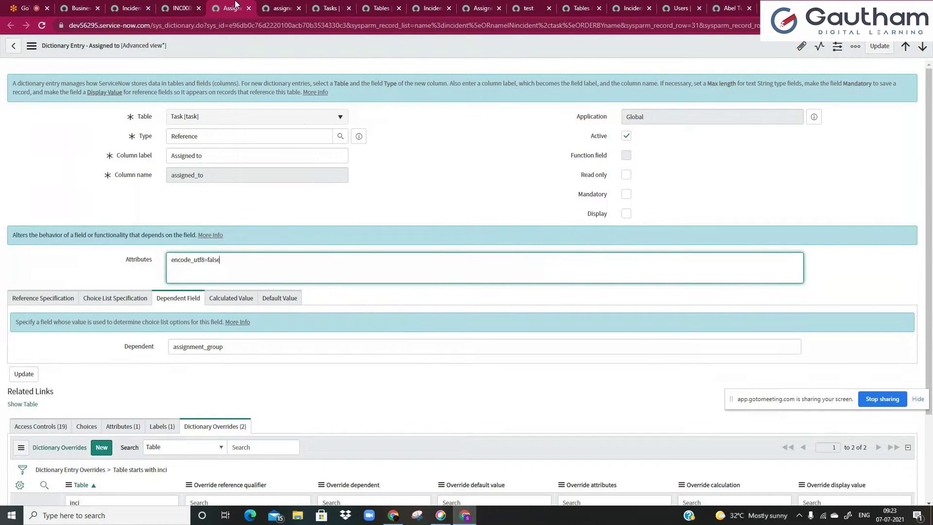
- Load the dictionary '_list' page in a new tab, then return to the entry
{"action": "left_click", "coordinate": [177, 27]}
{"action": "key", "text": "alt+Return"}
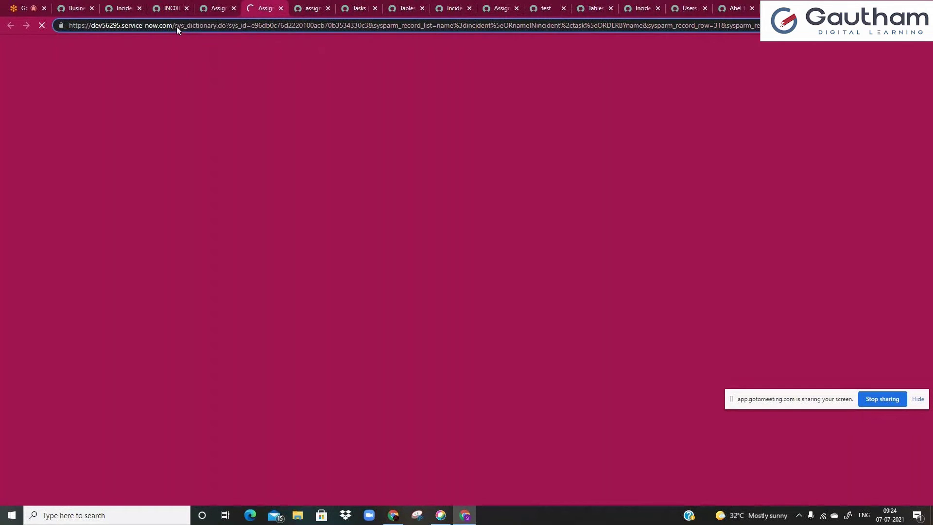
{"action": "type", "text": "_list"}
{"action": "key", "text": "Return"}
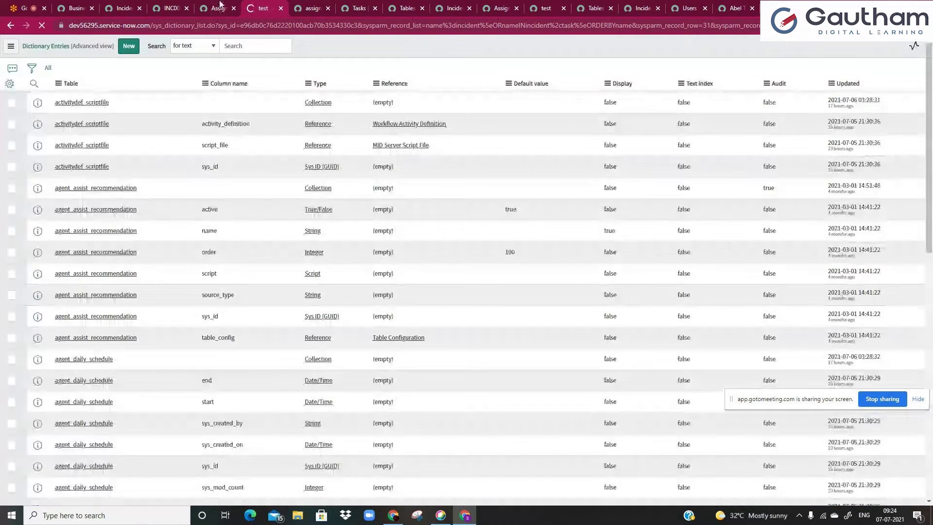
{"action": "left_click", "coordinate": [216, 9]}
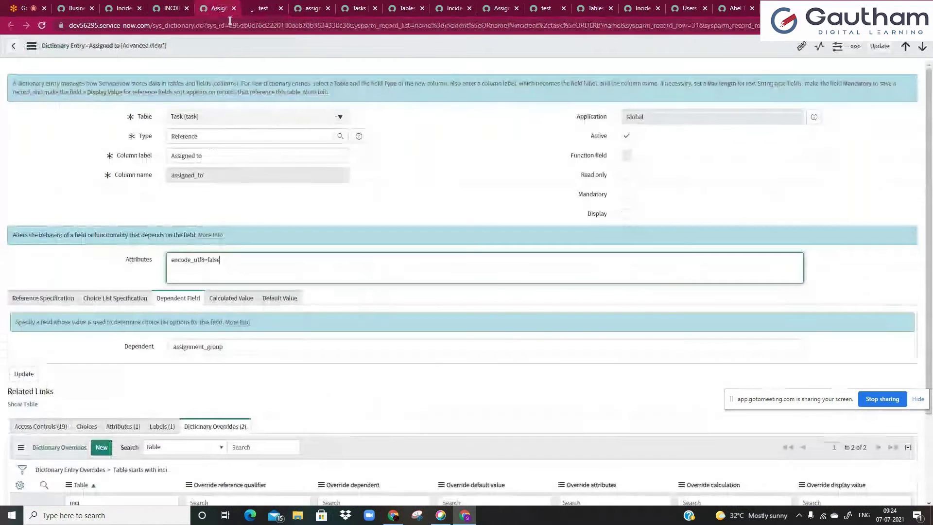
- Open the incident override and toggle Override display value, then reload discarding changes
{"action": "scroll", "coordinate": [206, 244], "scroll_direction": "down", "scroll_amount": 2}
{"action": "left_click", "coordinate": [76, 412], "text": "ctrl"}
{"action": "key", "text": "ctrl+Tab"}
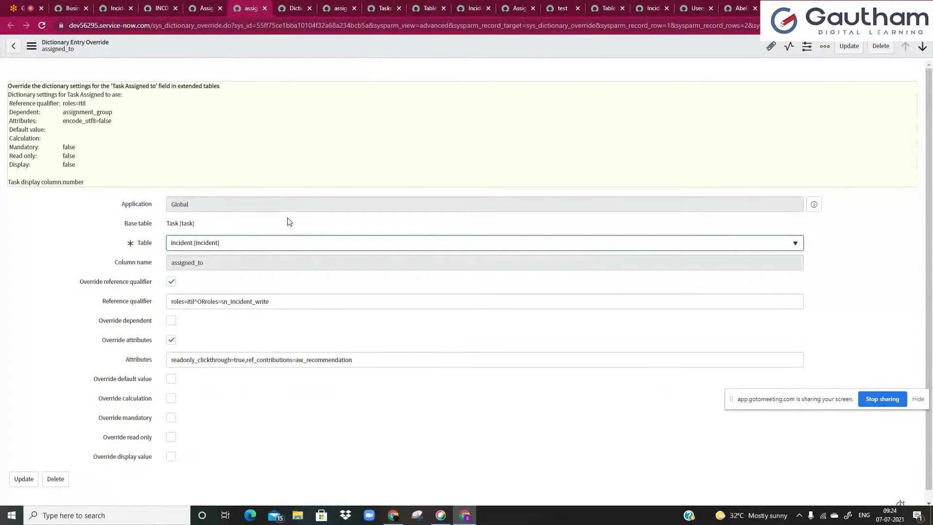
{"action": "scroll", "coordinate": [159, 462], "scroll_direction": "down", "scroll_amount": 1}
{"action": "left_click", "coordinate": [172, 447]}
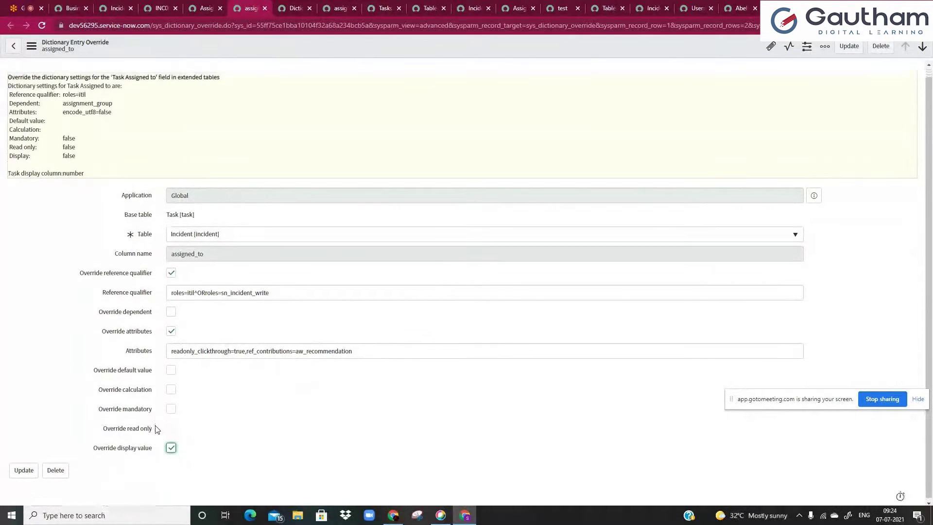
{"action": "left_click", "coordinate": [171, 447]}
{"action": "left_click", "coordinate": [171, 449]}
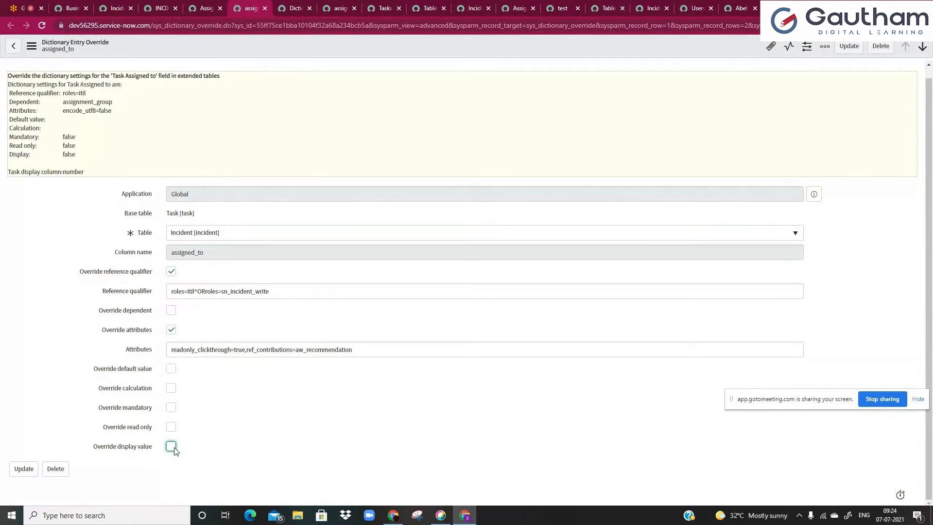
{"action": "left_click", "coordinate": [41, 25]}
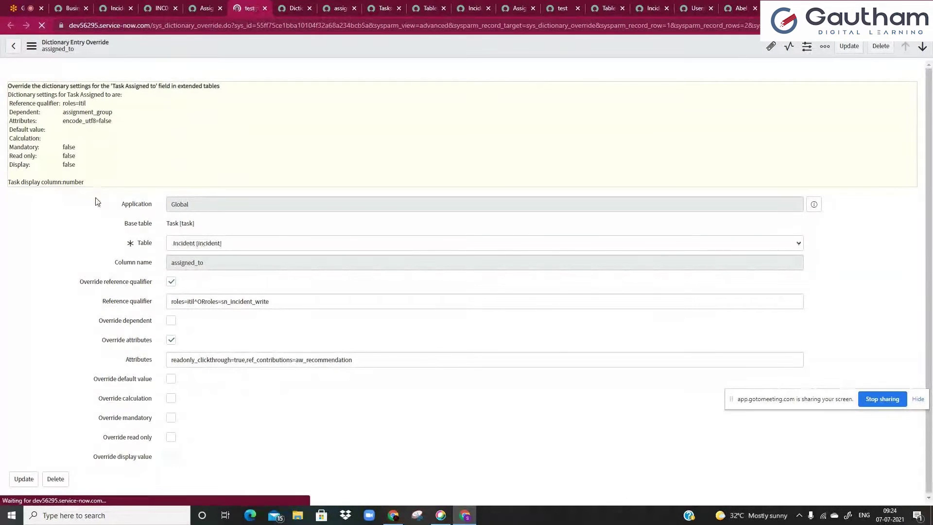
- Try Override read only and Override display value on the incident override, then return unsaved
{"action": "left_click", "coordinate": [170, 446]}
{"action": "left_click", "coordinate": [171, 426]}
{"action": "left_click", "coordinate": [172, 468]}
{"action": "scroll", "coordinate": [150, 426], "scroll_direction": "down", "scroll_amount": 1}
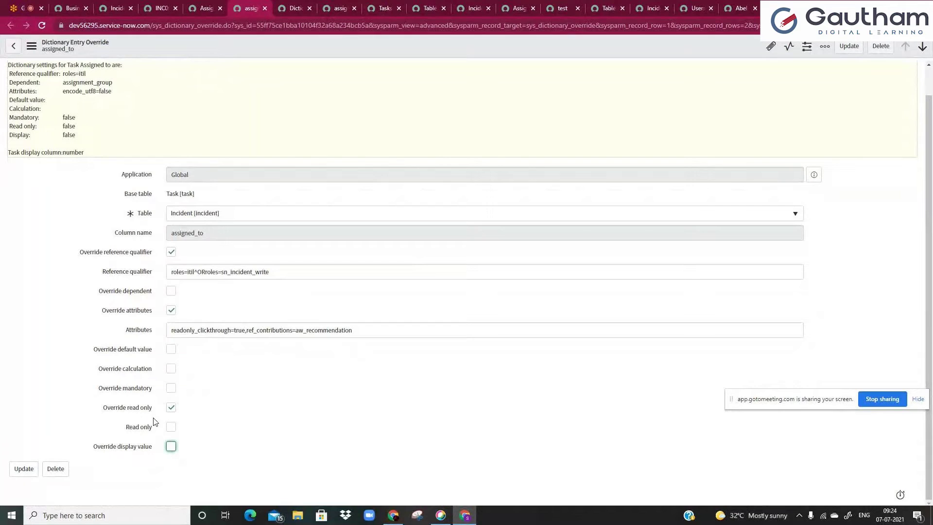
{"action": "left_click", "coordinate": [204, 8]}
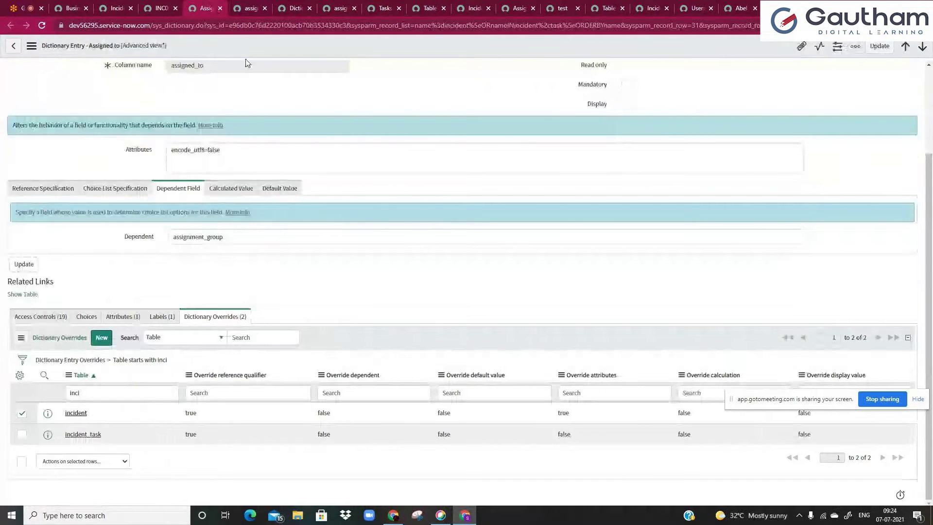
{"action": "scroll", "coordinate": [337, 260], "scroll_direction": "up", "scroll_amount": 2}
- Tick Display on Assigned to and save, noting the banner that Number loses display value
{"action": "left_click", "coordinate": [626, 214]}
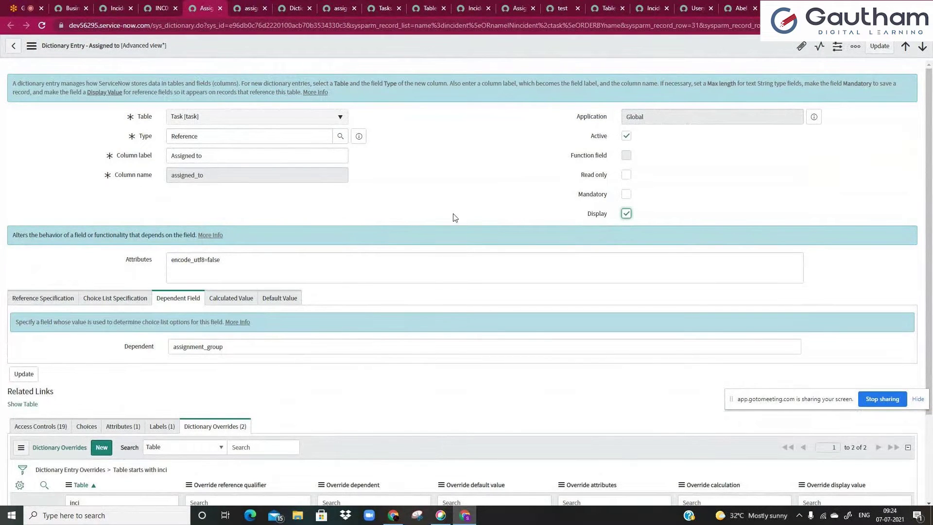
{"action": "right_click", "coordinate": [304, 48]}
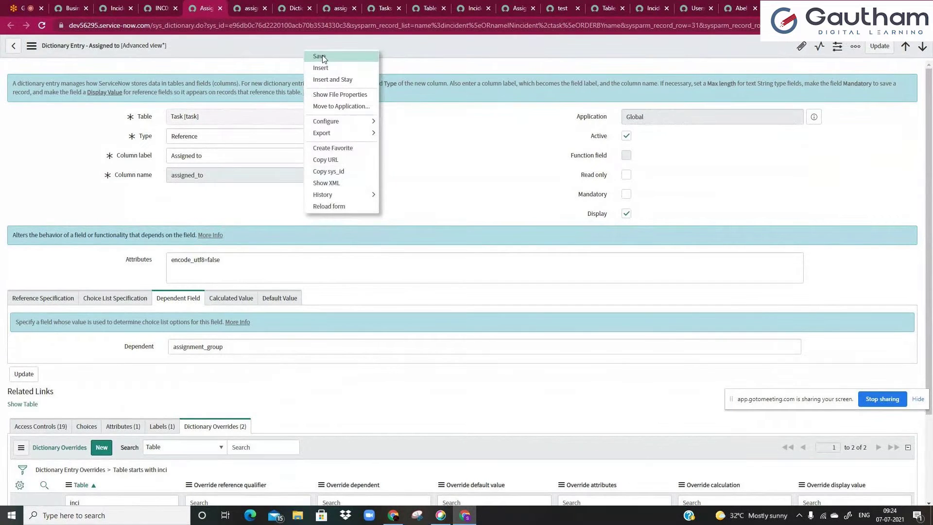
{"action": "left_click", "coordinate": [321, 56]}
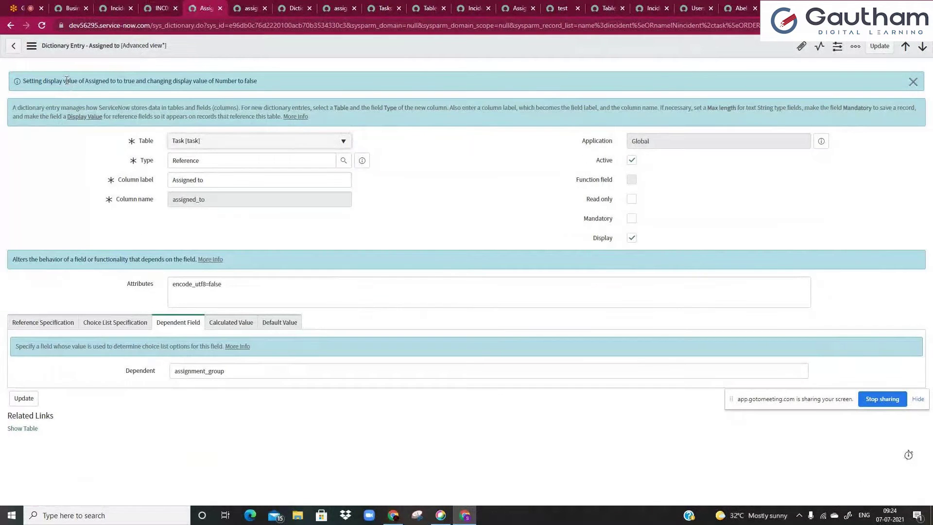
{"action": "left_click_drag", "start_coordinate": [23, 81], "coordinate": [265, 82]}
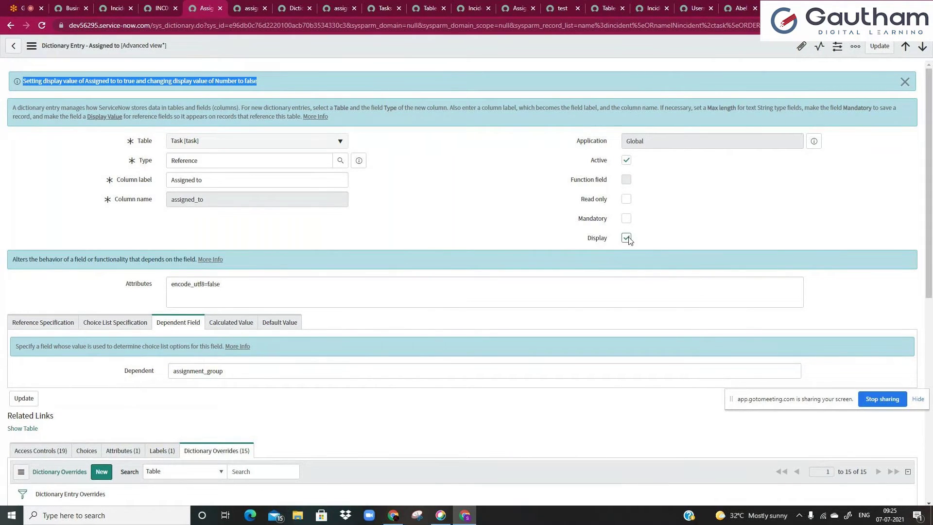
{"action": "left_click", "coordinate": [225, 84]}
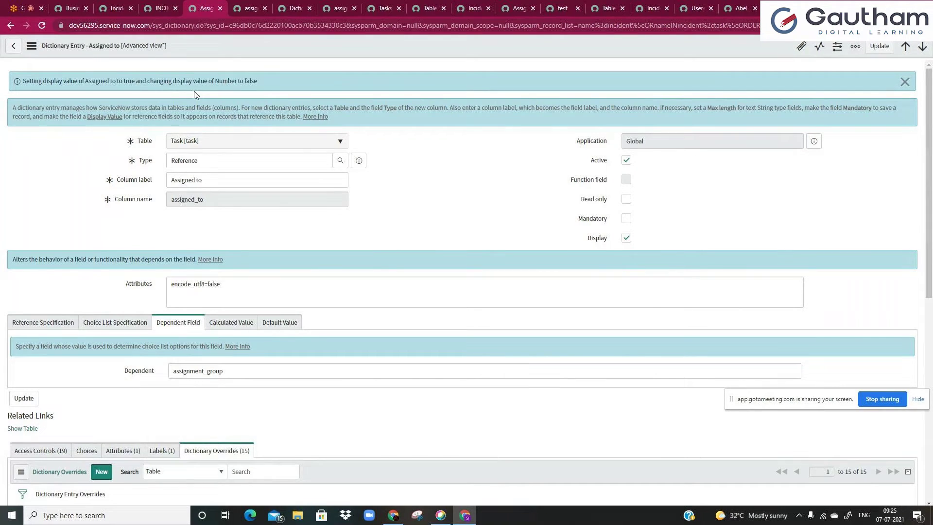
{"action": "left_click_drag", "start_coordinate": [139, 84], "coordinate": [259, 80]}
{"action": "left_click", "coordinate": [259, 80]}
- Reload incident INC0000055 to check that its header shows the assignee
{"action": "left_click", "coordinate": [159, 9]}
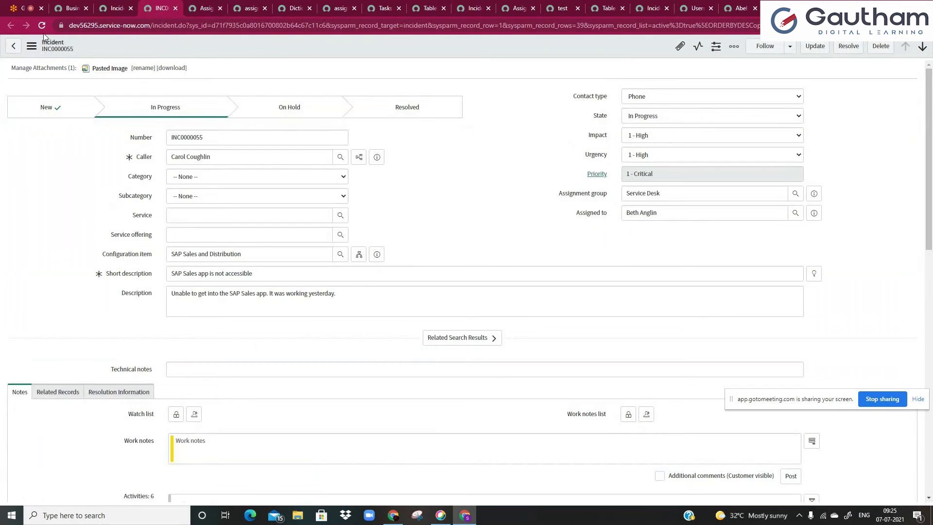
{"action": "left_click", "coordinate": [42, 29]}
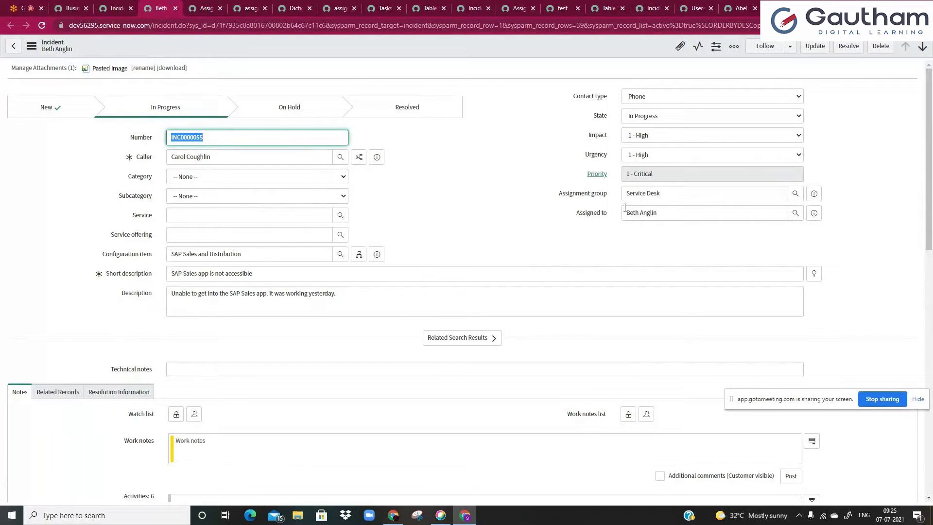
{"action": "left_click", "coordinate": [607, 214]}
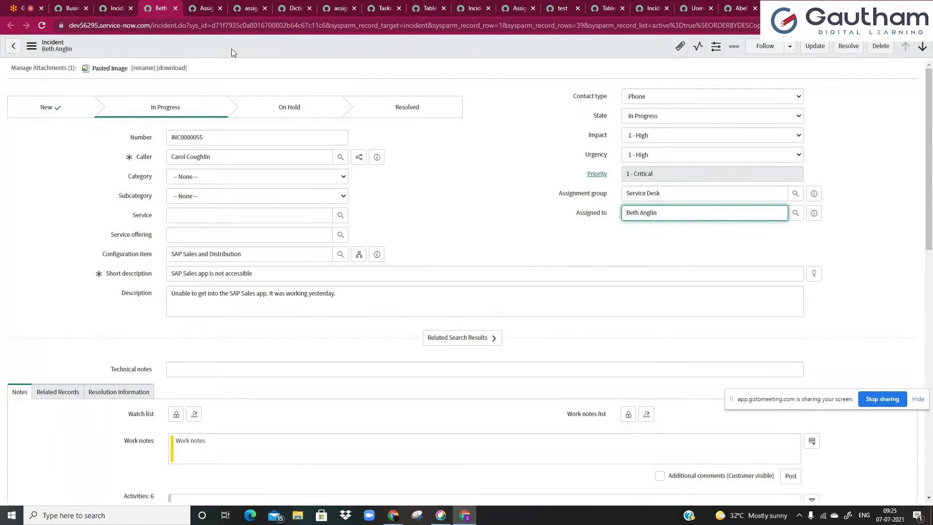
{"action": "key", "text": "ctrl+Tab"}
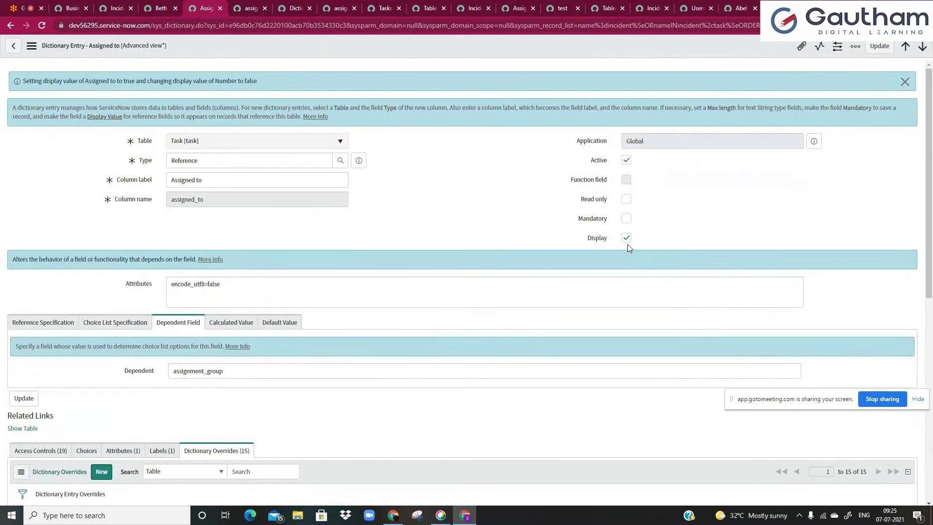
- Save the Task Assigned to dictionary entry with Display turned off
{"action": "left_click", "coordinate": [144, 7]}
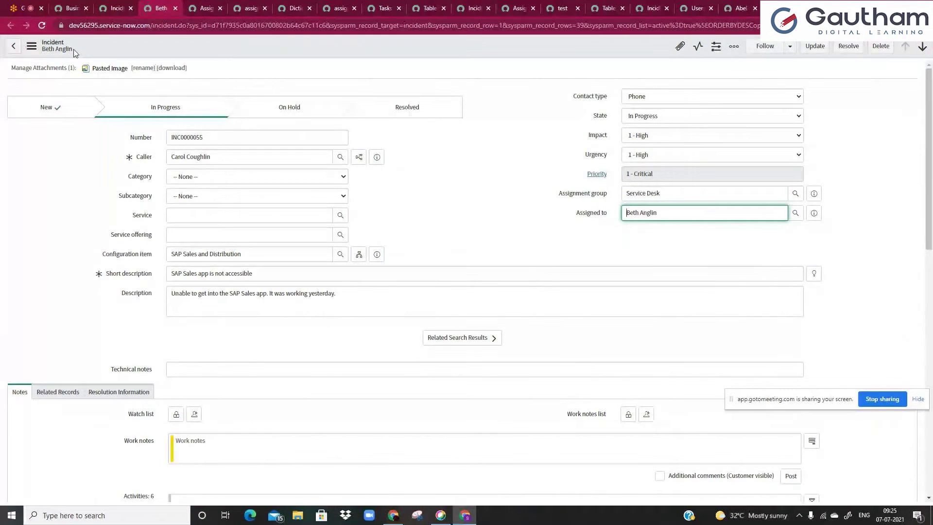
{"action": "left_click", "coordinate": [204, 8]}
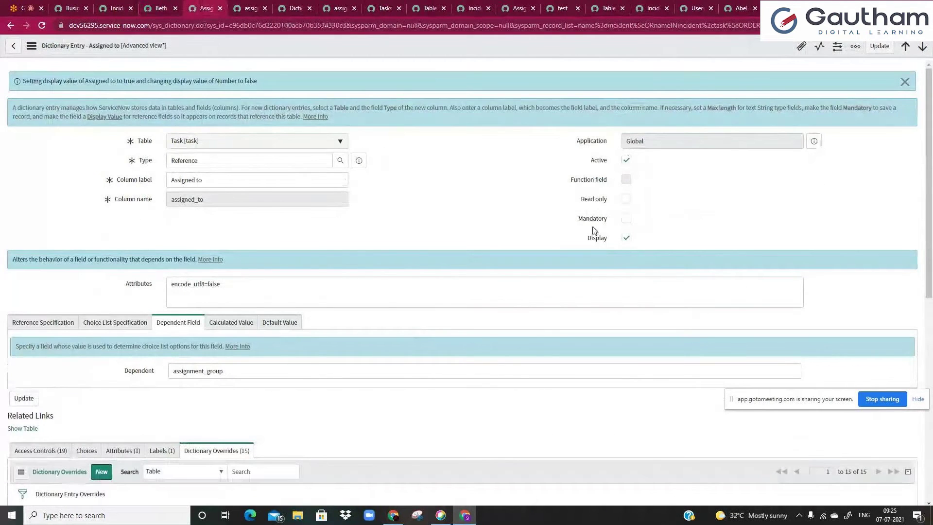
{"action": "left_click", "coordinate": [161, 8]}
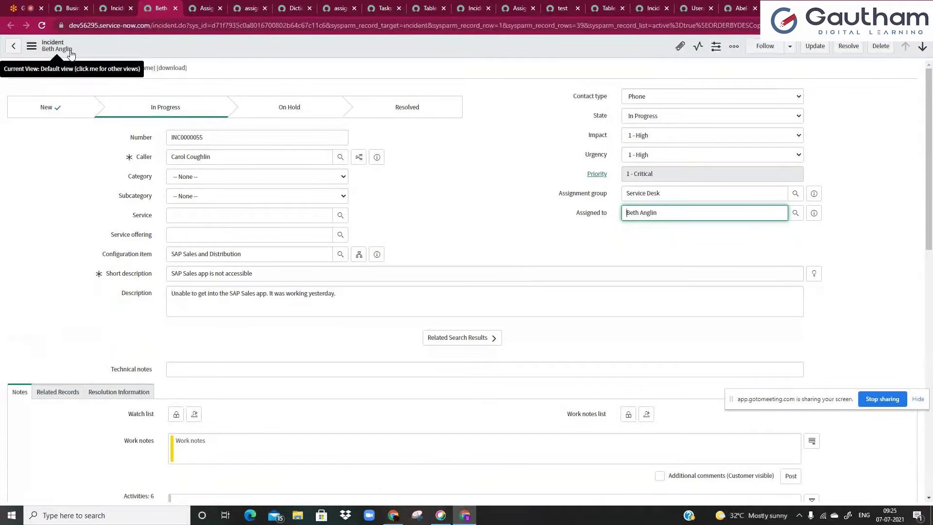
{"action": "left_click", "coordinate": [217, 5]}
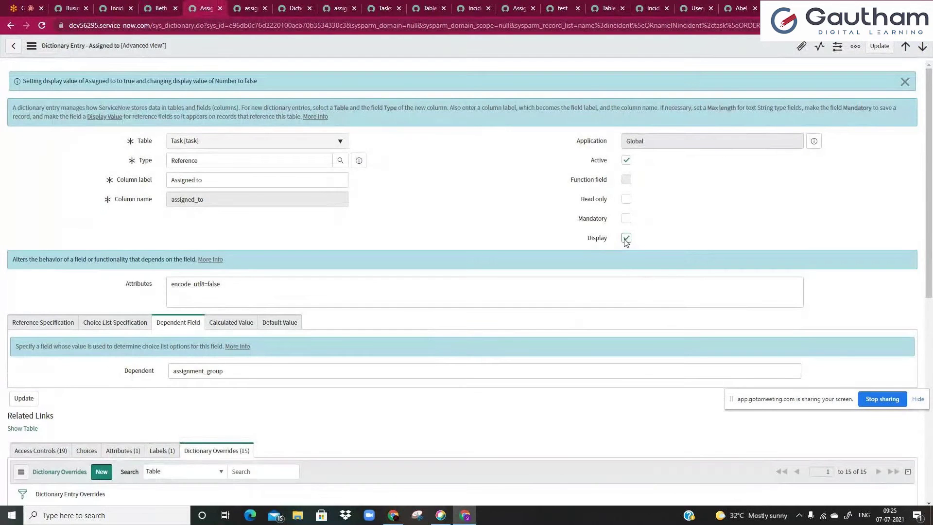
{"action": "right_click", "coordinate": [515, 50]}
{"action": "left_click", "coordinate": [525, 58]}
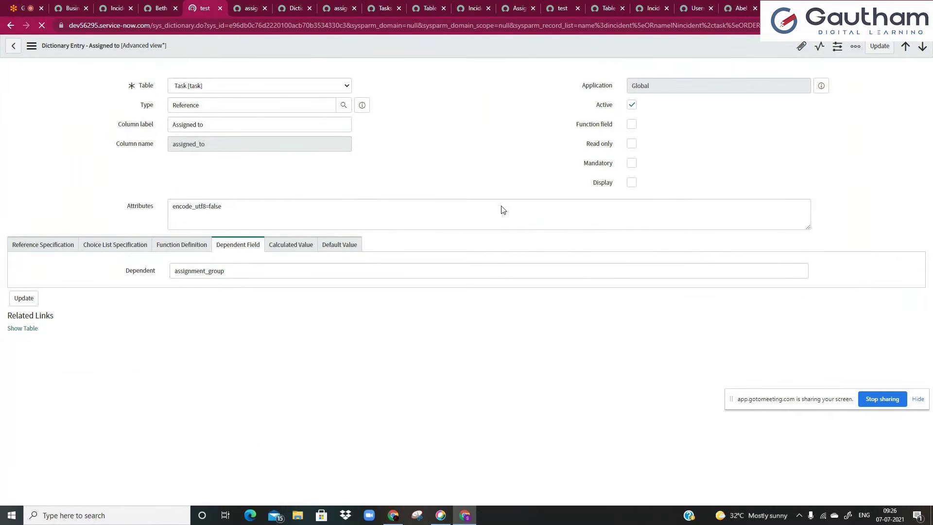
- Reload INC0000055 to confirm its header shows the incident number again
{"action": "left_click", "coordinate": [159, 8]}
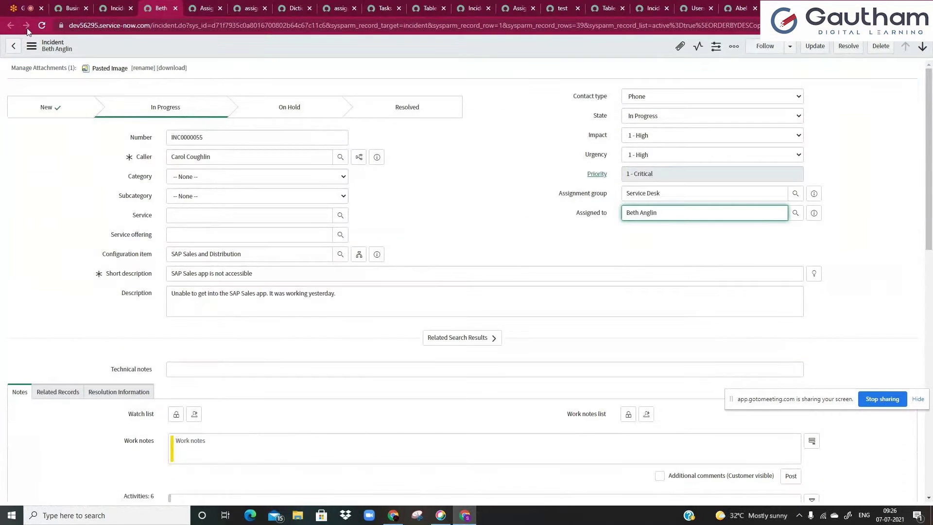
{"action": "left_click", "coordinate": [27, 27]}
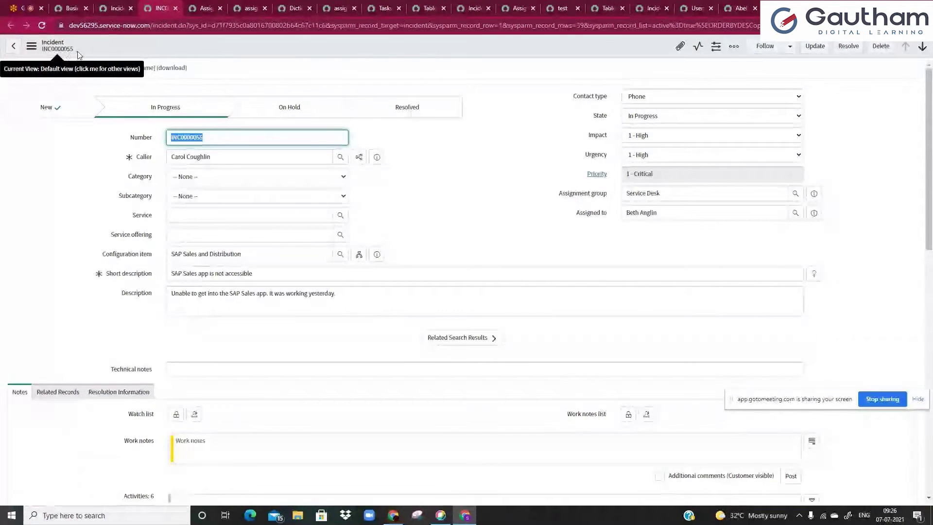
{"action": "left_click", "coordinate": [202, 7]}
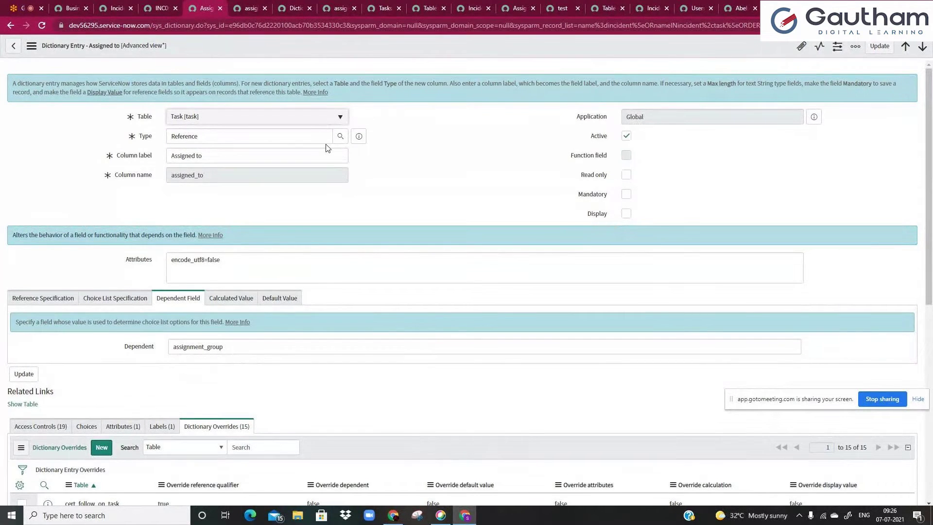
- Highlight the Reference value in the dictionary entry's Type field
{"action": "left_click", "coordinate": [197, 138]}
{"action": "double_click", "coordinate": [198, 138]}
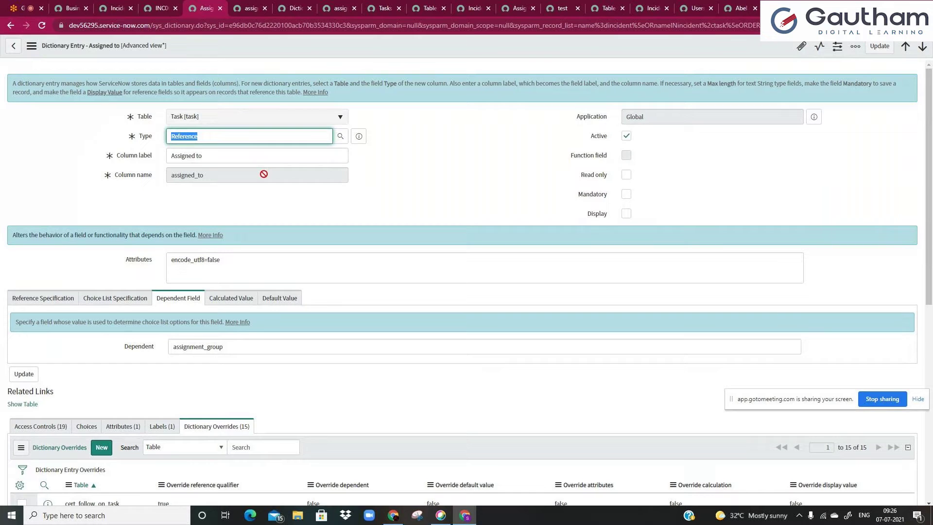
{"action": "left_click", "coordinate": [205, 140]}
{"action": "left_click_drag", "start_coordinate": [168, 141], "coordinate": [217, 138]}
{"action": "left_click", "coordinate": [217, 138]}
- Show the Reference Specification, highlighting the Assigned to label and referenced User table
{"action": "left_click", "coordinate": [48, 299]}
{"action": "scroll", "coordinate": [53, 262], "scroll_direction": "down", "scroll_amount": 1}
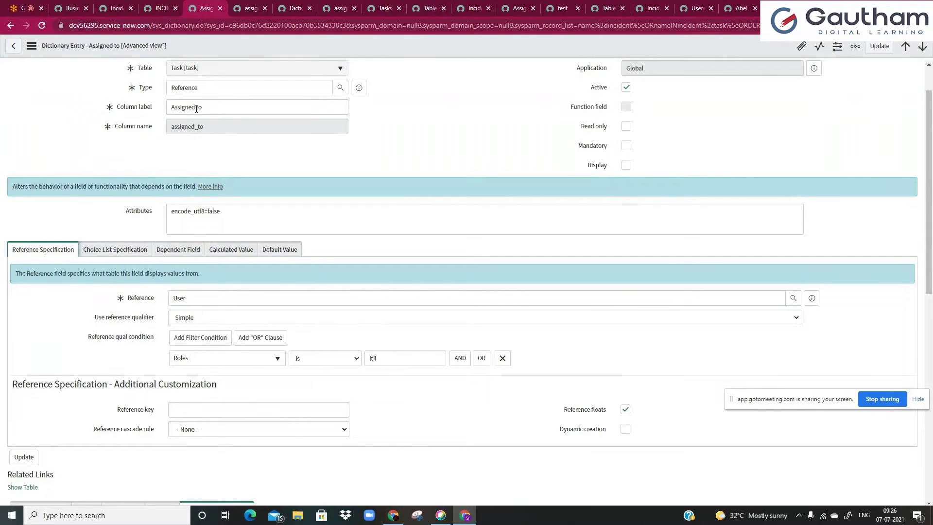
{"action": "double_click", "coordinate": [192, 87]}
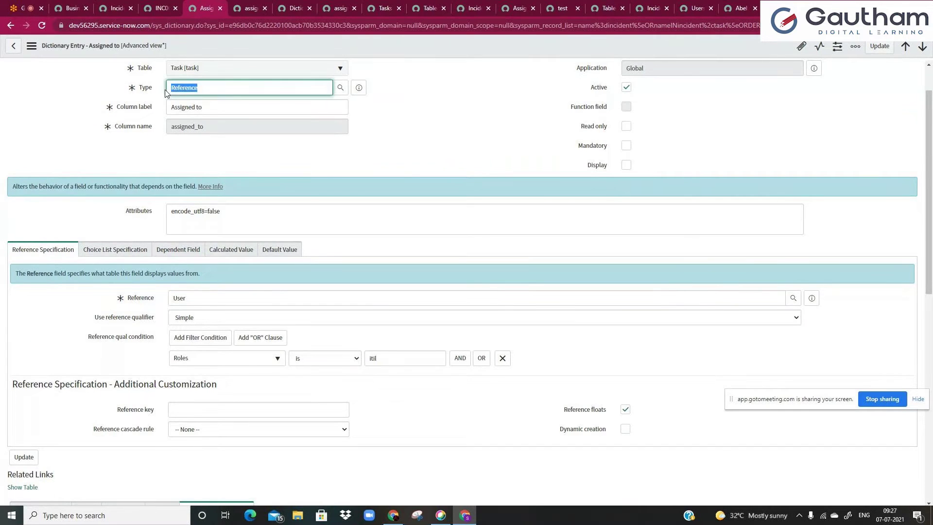
{"action": "left_click", "coordinate": [173, 87]}
{"action": "left_click", "coordinate": [204, 299]}
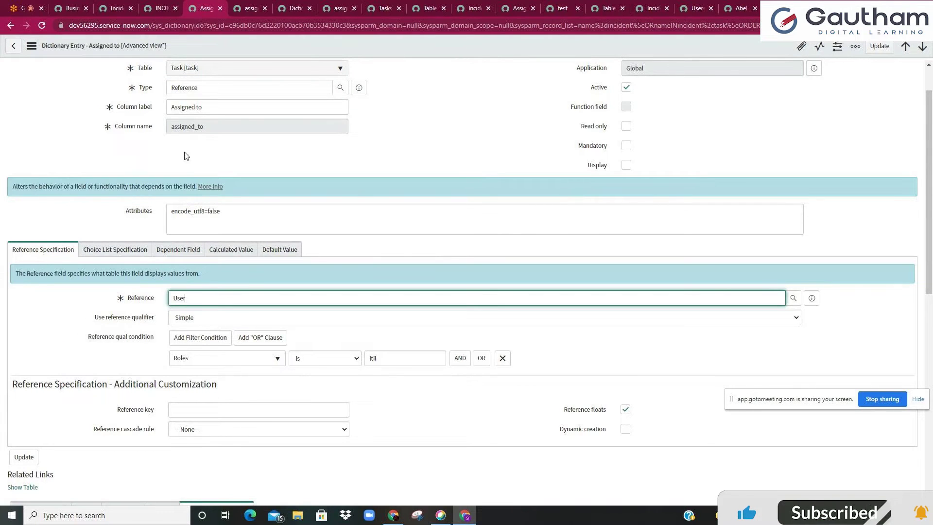
{"action": "left_click_drag", "start_coordinate": [175, 107], "coordinate": [205, 108]}
{"action": "left_click", "coordinate": [208, 109]}
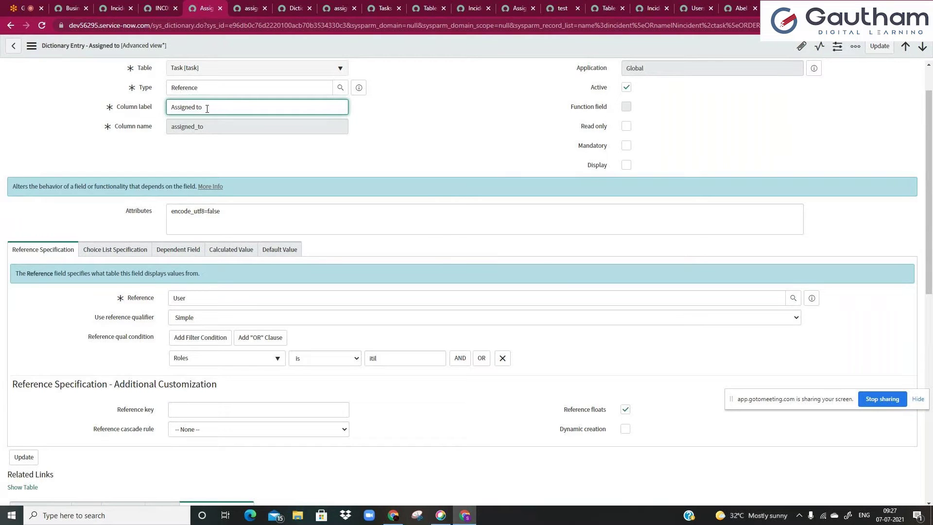
{"action": "left_click_drag", "start_coordinate": [209, 302], "coordinate": [170, 298]}
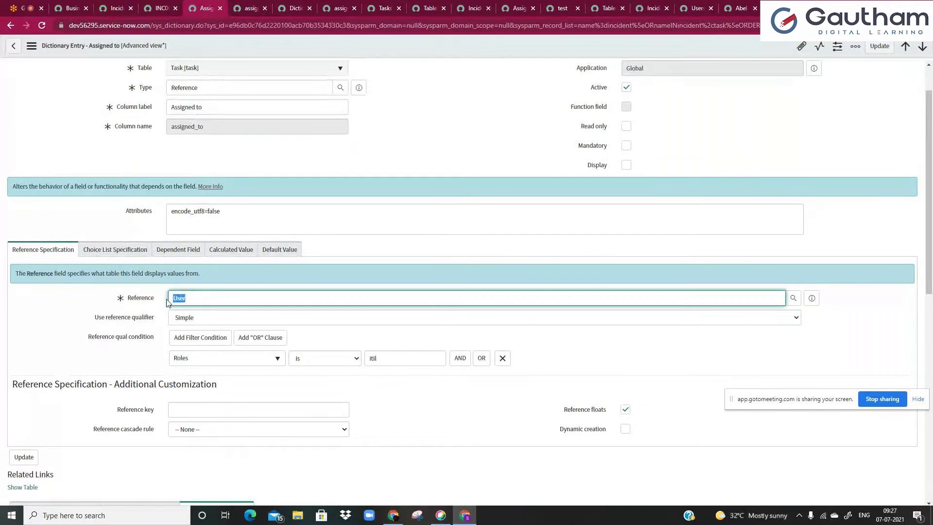
{"action": "left_click", "coordinate": [169, 297]}
{"action": "double_click", "coordinate": [170, 297]}
{"action": "left_click", "coordinate": [170, 298]}
- Keep the Simple qualifier and add an AND condition Active is true
{"action": "left_click", "coordinate": [145, 324]}
{"action": "left_click", "coordinate": [145, 324]}
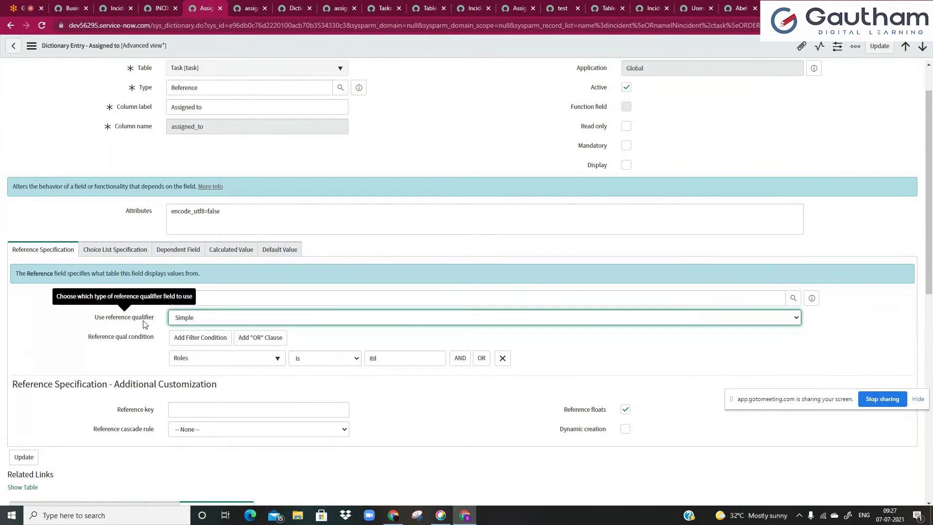
{"action": "left_click", "coordinate": [114, 352]}
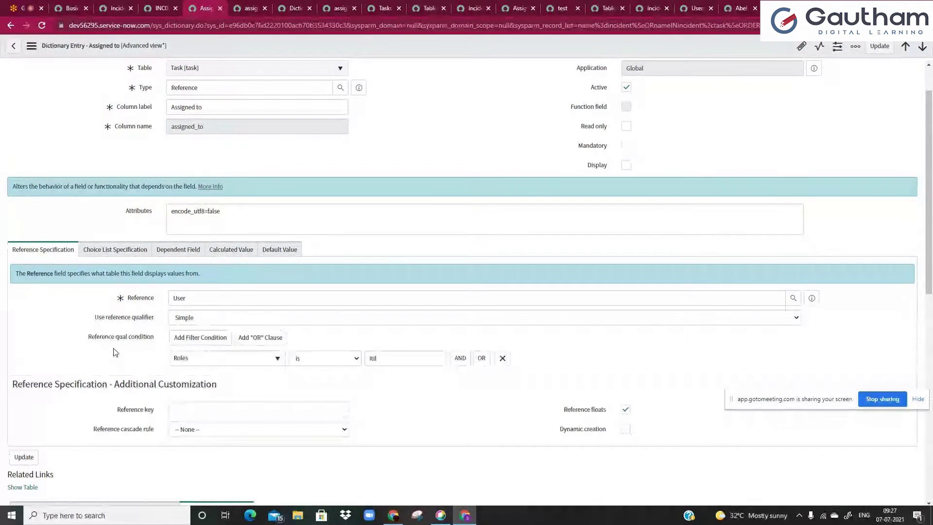
{"action": "left_click", "coordinate": [459, 359]}
{"action": "left_click", "coordinate": [194, 396]}
{"action": "type", "text": "act"}
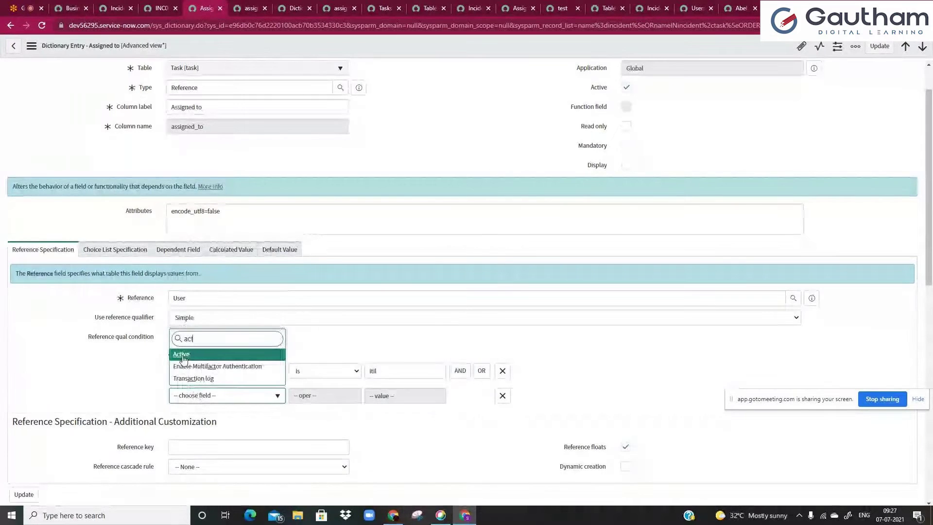
{"action": "key", "text": "Return"}
- Add a third AND condition Email is not empty, keeping Roles is itil
{"action": "left_click", "coordinate": [505, 395]}
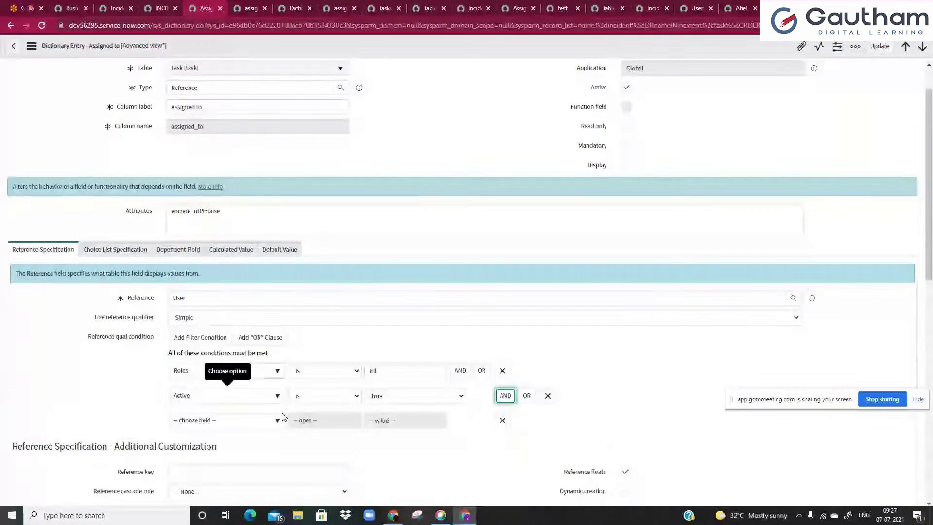
{"action": "left_click", "coordinate": [253, 421]}
{"action": "type", "text": "ema"}
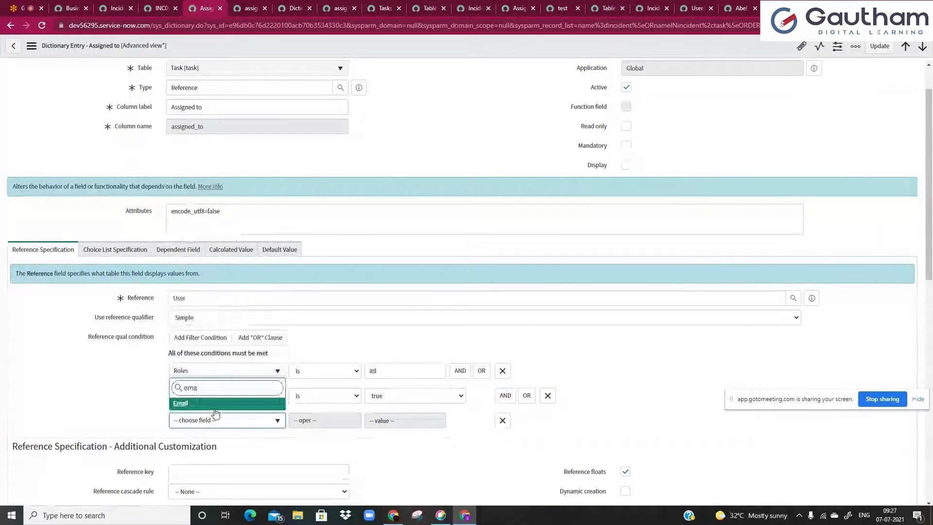
{"action": "left_click", "coordinate": [214, 408]}
{"action": "left_click", "coordinate": [325, 420]}
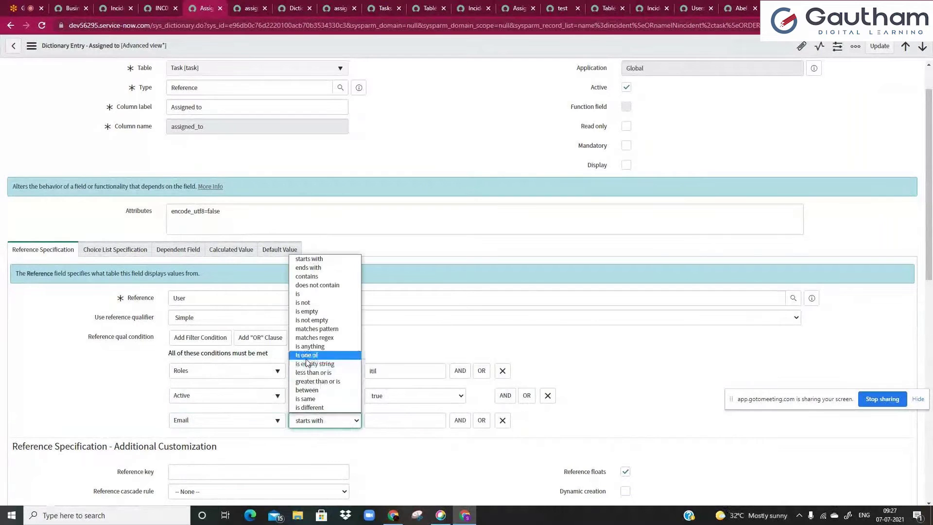
{"action": "left_click", "coordinate": [311, 321]}
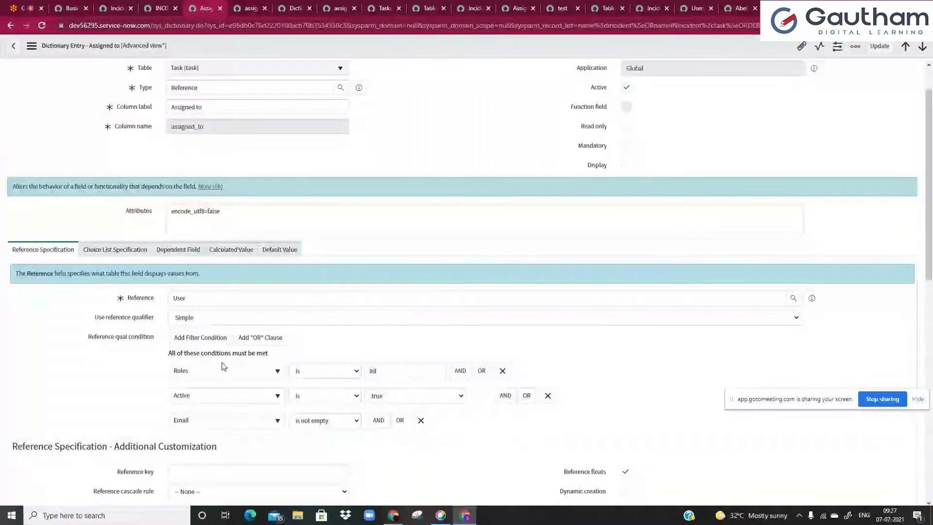
{"action": "left_click", "coordinate": [391, 370]}
{"action": "left_click", "coordinate": [361, 354]}
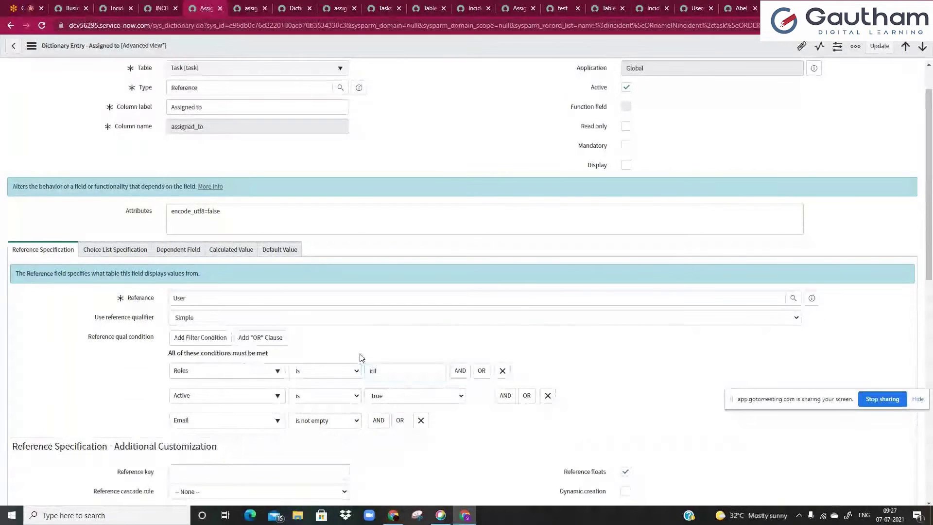
{"action": "scroll", "coordinate": [360, 357], "scroll_direction": "down", "scroll_amount": 2}
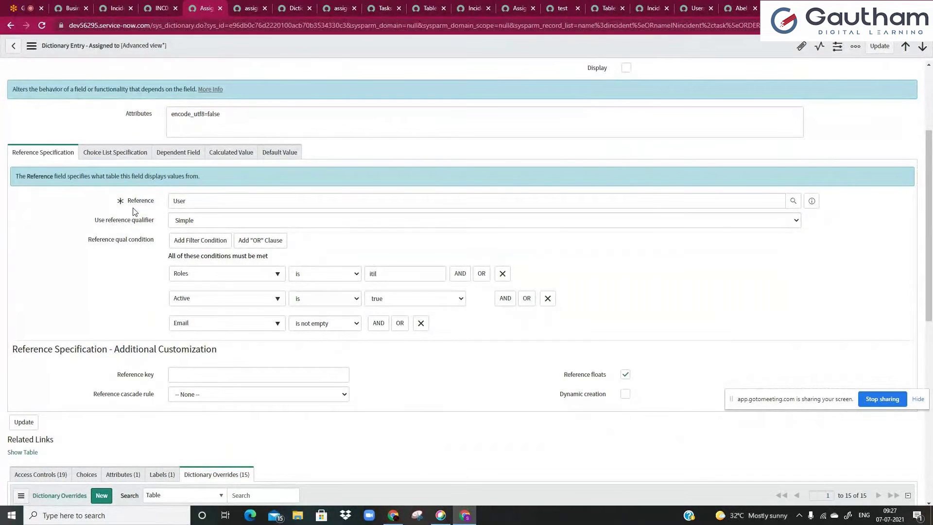
- Review the entry's choice list, Reference type and assignment_group dependent field
{"action": "left_click", "coordinate": [119, 155]}
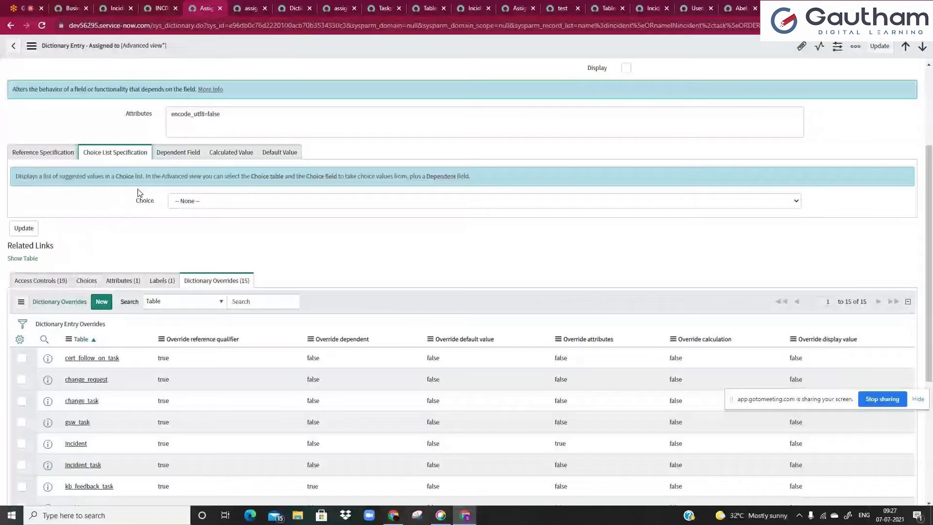
{"action": "scroll", "coordinate": [134, 194], "scroll_direction": "up", "scroll_amount": 1}
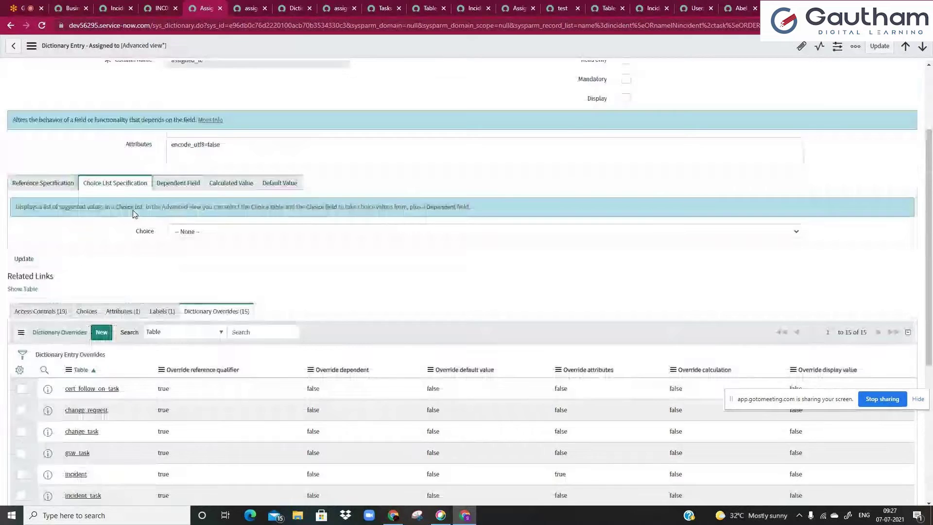
{"action": "scroll", "coordinate": [134, 214], "scroll_direction": "up", "scroll_amount": 2}
{"action": "double_click", "coordinate": [229, 89]}
{"action": "left_click", "coordinate": [229, 89]}
{"action": "left_click", "coordinate": [176, 250]}
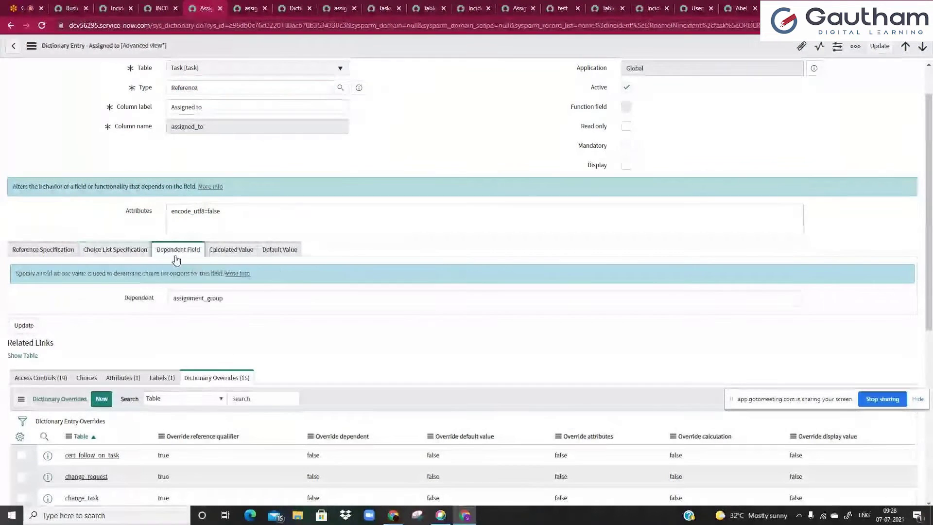
{"action": "left_click", "coordinate": [207, 299]}
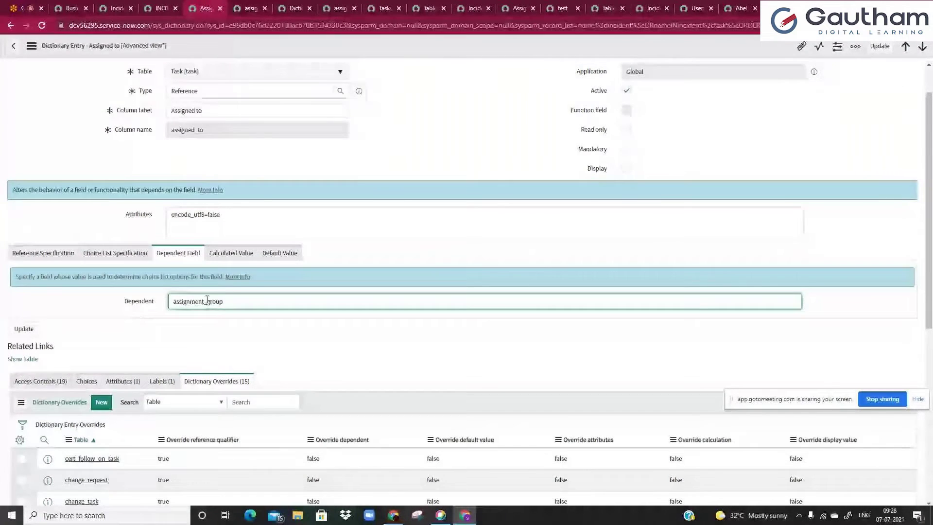
- Clear the Assigned to field on INC0000055 and try its assignee lookup
{"action": "left_click", "coordinate": [160, 8]}
{"action": "left_click", "coordinate": [672, 214]}
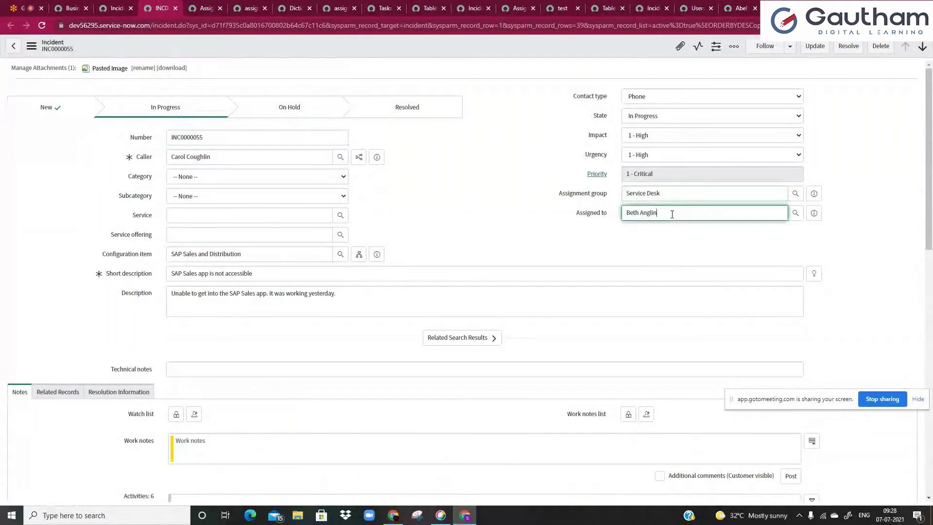
{"action": "key", "text": "ctrl+a"}
{"action": "key", "text": "BackSpace"}
{"action": "left_click", "coordinate": [635, 192]}
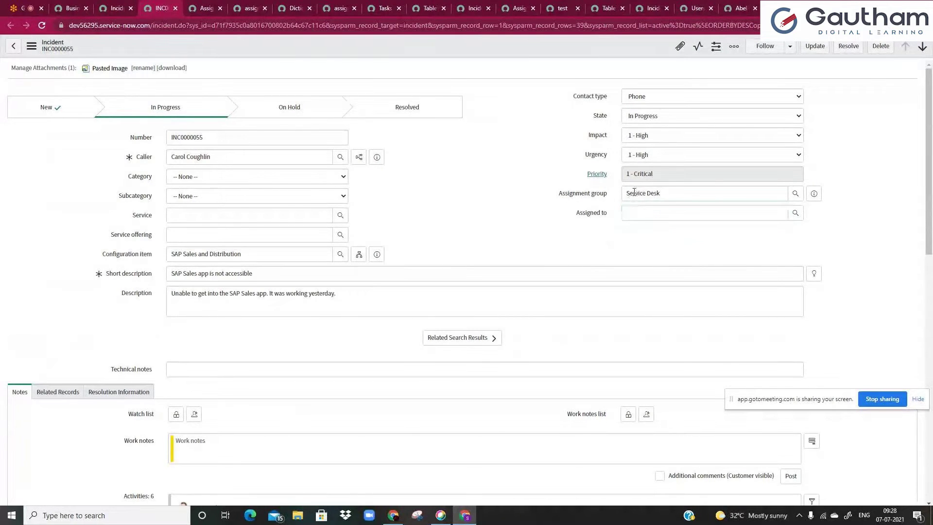
{"action": "left_click", "coordinate": [796, 213]}
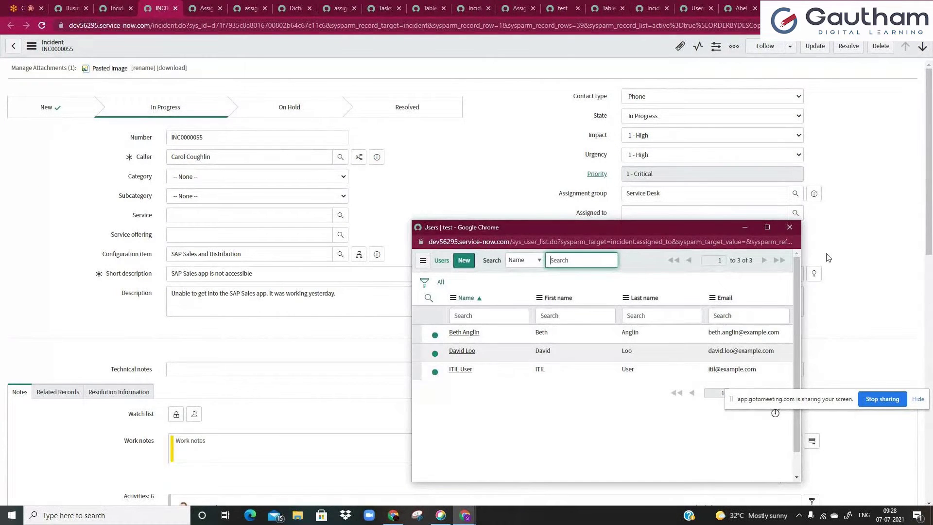
{"action": "left_click", "coordinate": [790, 227]}
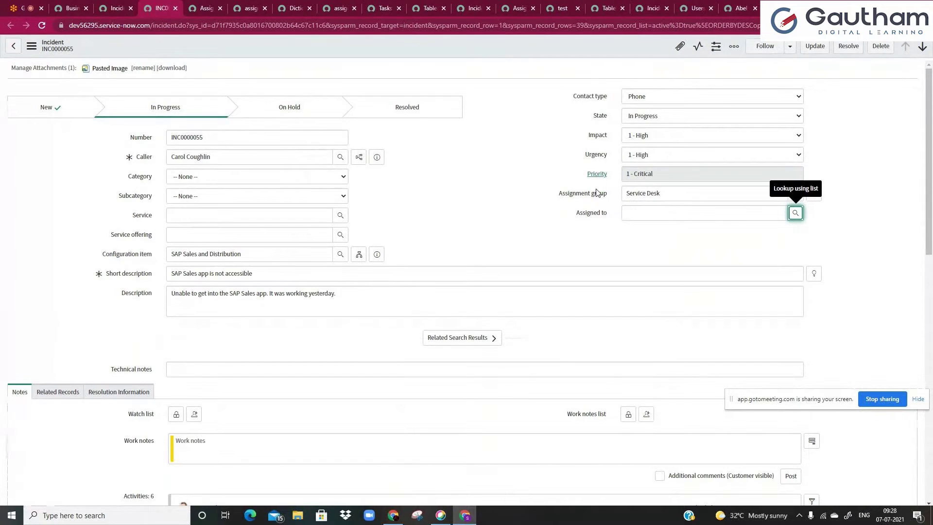
- Show the assigned_to dictionary info, then preview the Service Desk assignment group record
{"action": "right_click", "coordinate": [603, 214]}
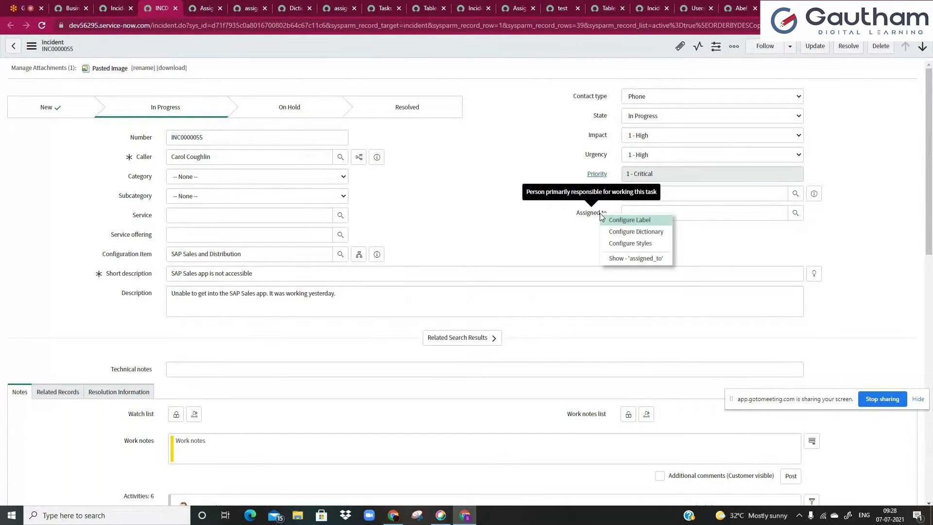
{"action": "left_click", "coordinate": [625, 258]}
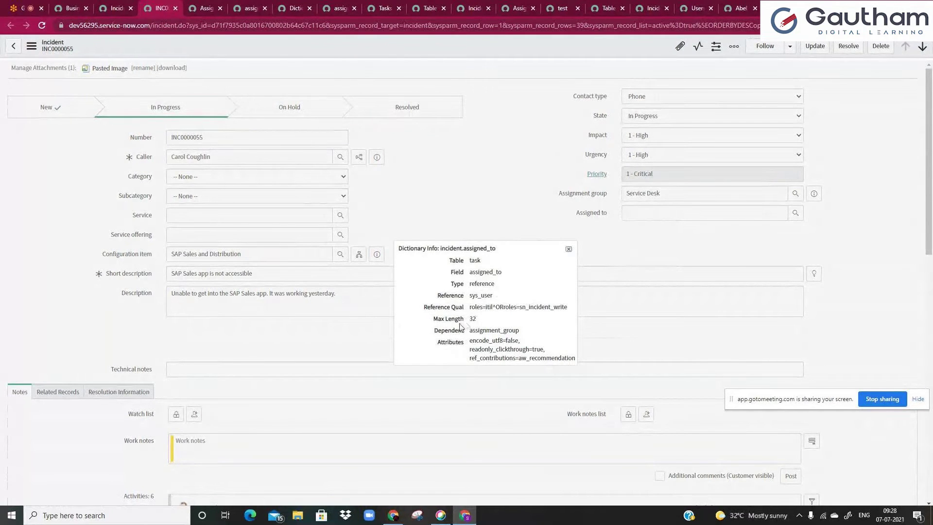
{"action": "left_click_drag", "start_coordinate": [436, 332], "coordinate": [507, 330]}
{"action": "left_click", "coordinate": [569, 249]}
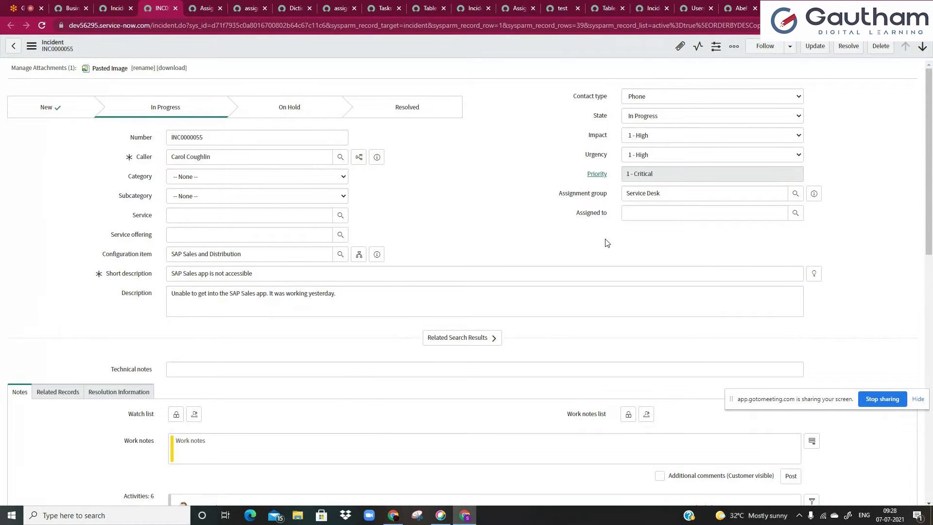
{"action": "left_click", "coordinate": [653, 193]}
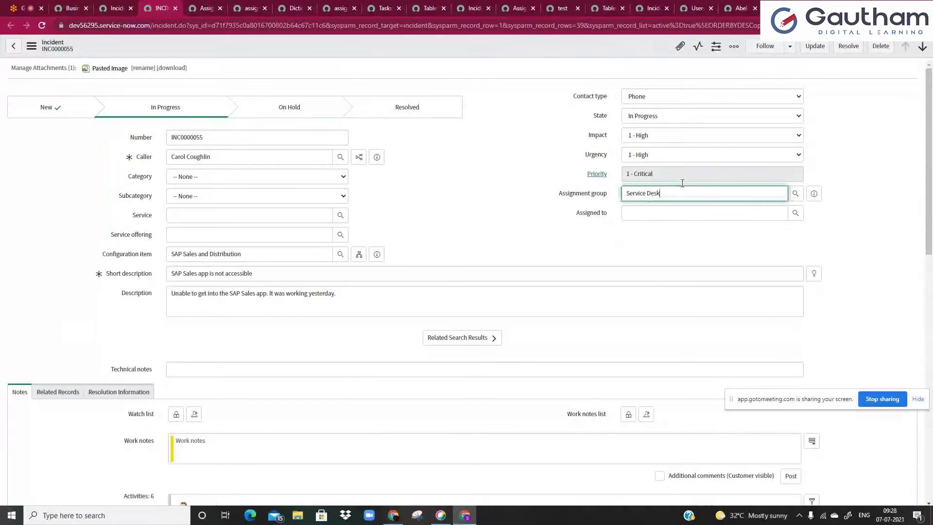
{"action": "left_click", "coordinate": [814, 195]}
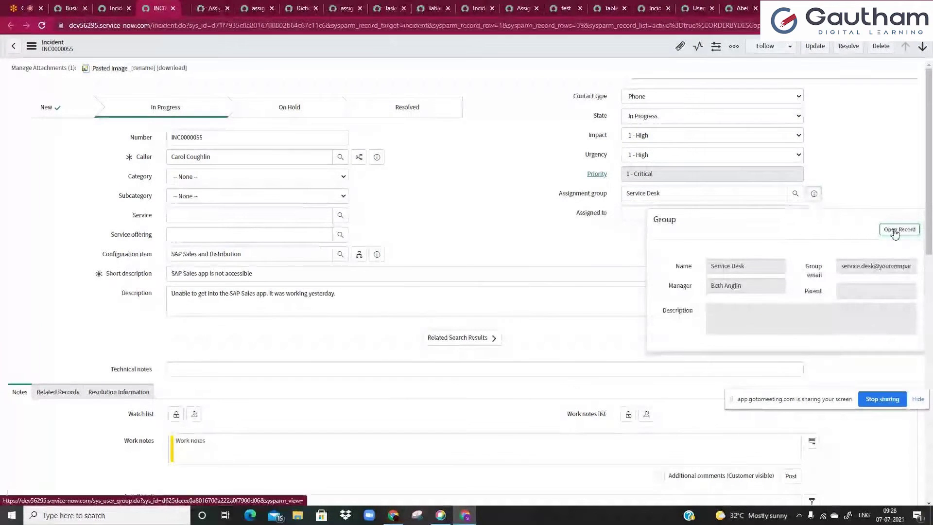
- Open the Service Desk group's members and compare them with the reference qualifier
{"action": "left_click", "coordinate": [895, 231]}
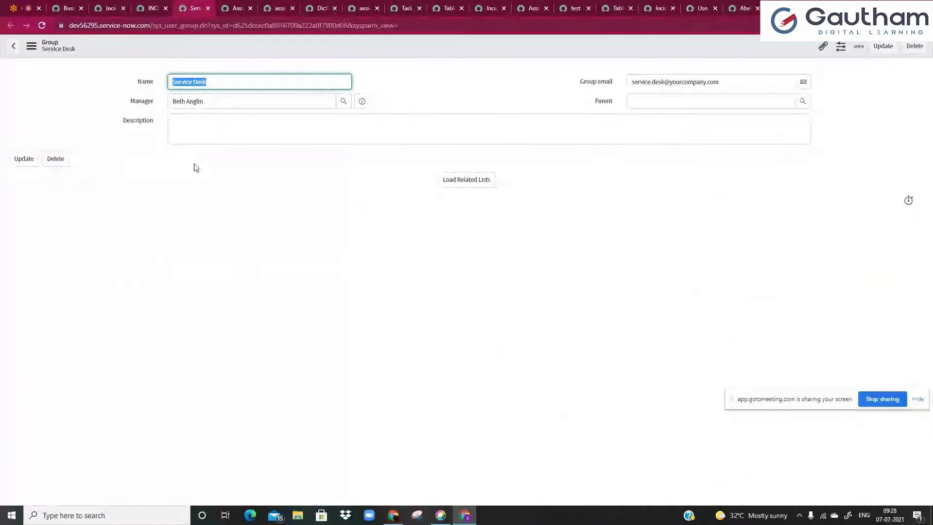
{"action": "left_click", "coordinate": [466, 180]}
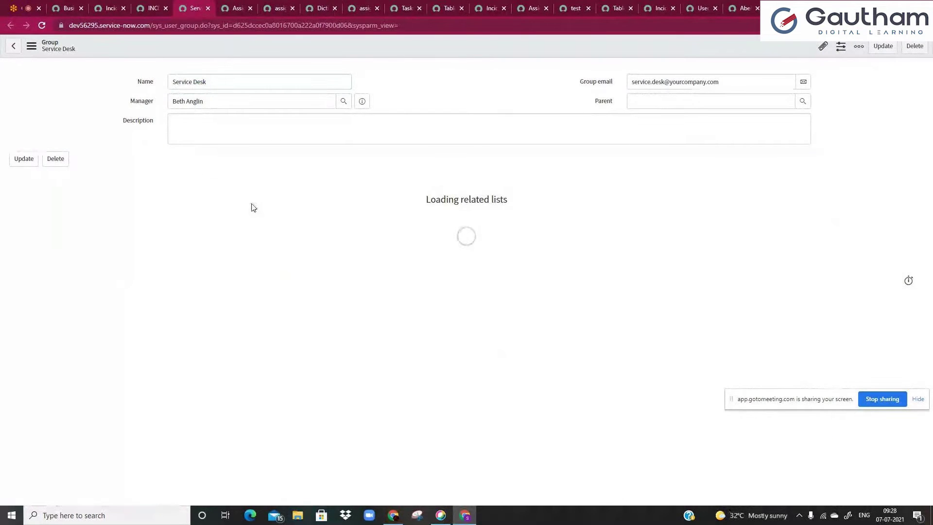
{"action": "left_click", "coordinate": [63, 180]}
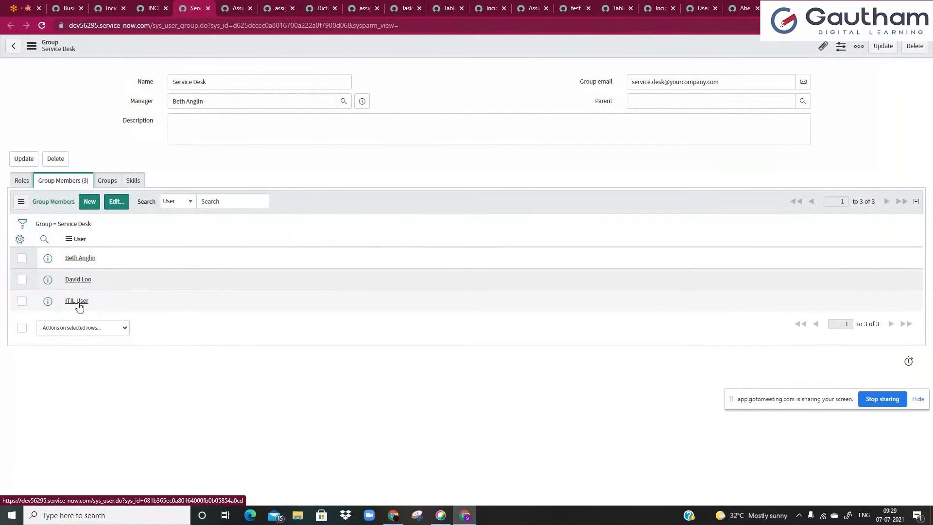
{"action": "left_click", "coordinate": [238, 9]}
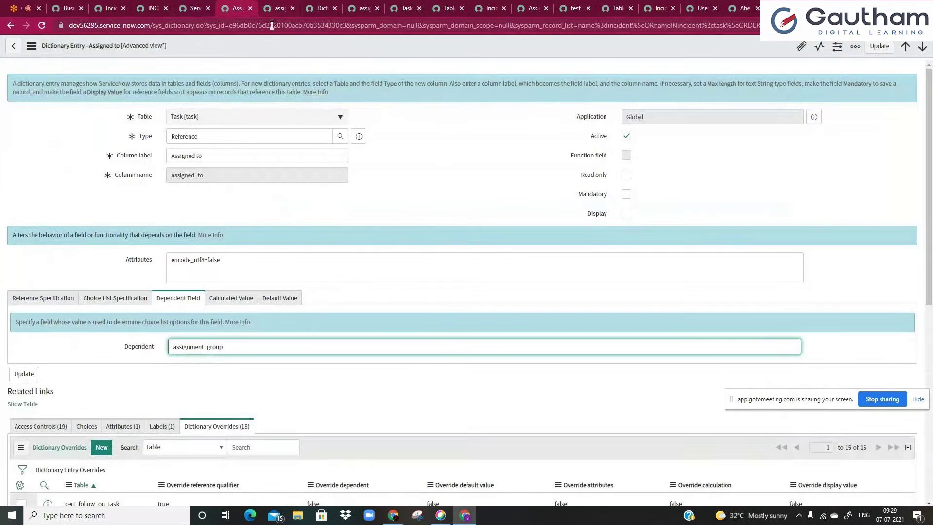
{"action": "left_click", "coordinate": [55, 303]}
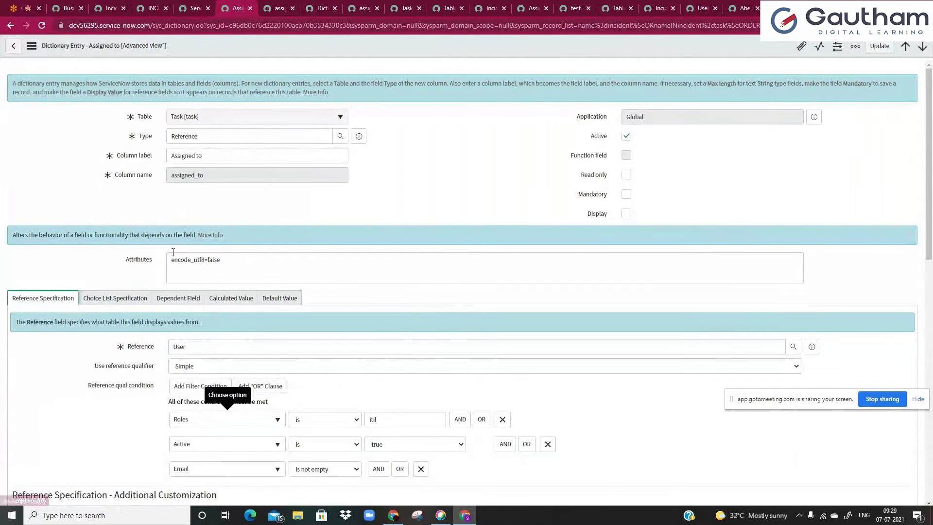
{"action": "key", "text": "ctrl+shift+Tab"}
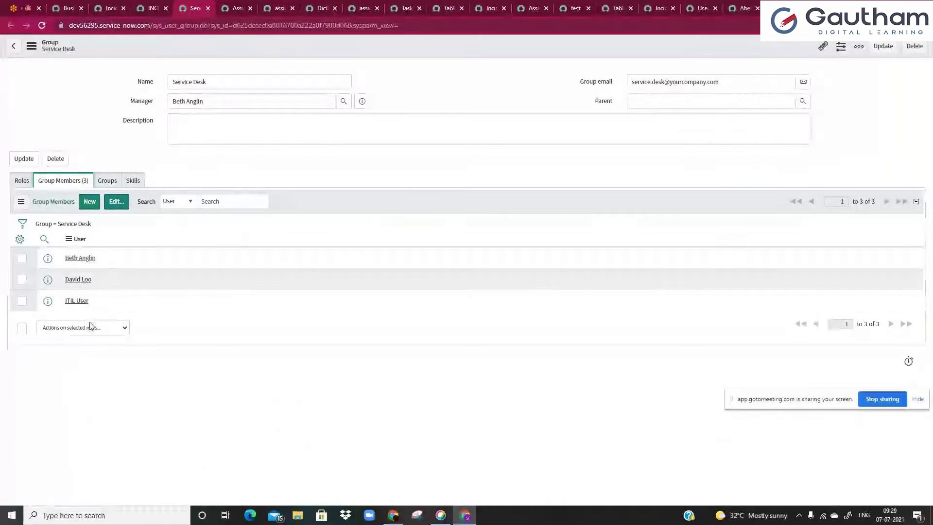
- Open INC0000055's Assigned to lookup to confirm it offers only Service Desk members
{"action": "left_click", "coordinate": [161, 5]}
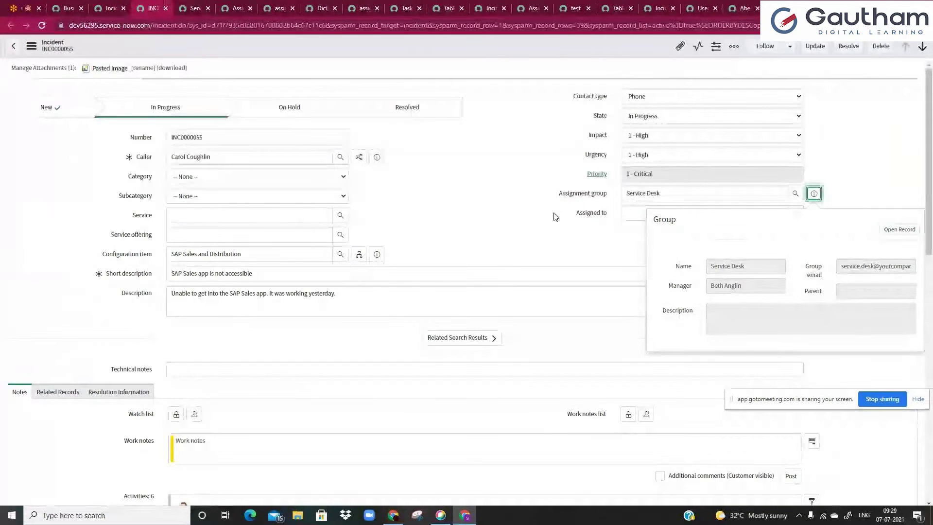
{"action": "left_click", "coordinate": [795, 214]}
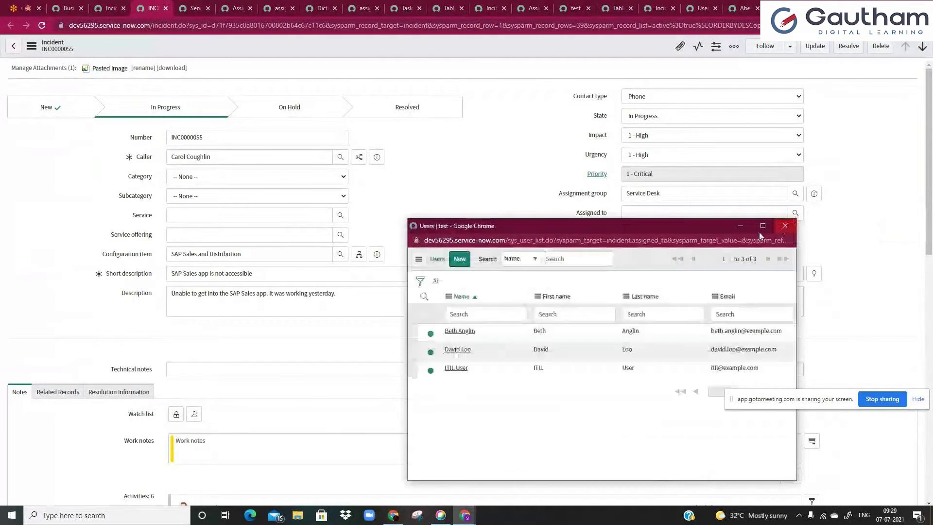
{"action": "left_click", "coordinate": [431, 204]}
{"action": "left_click", "coordinate": [271, 4]}
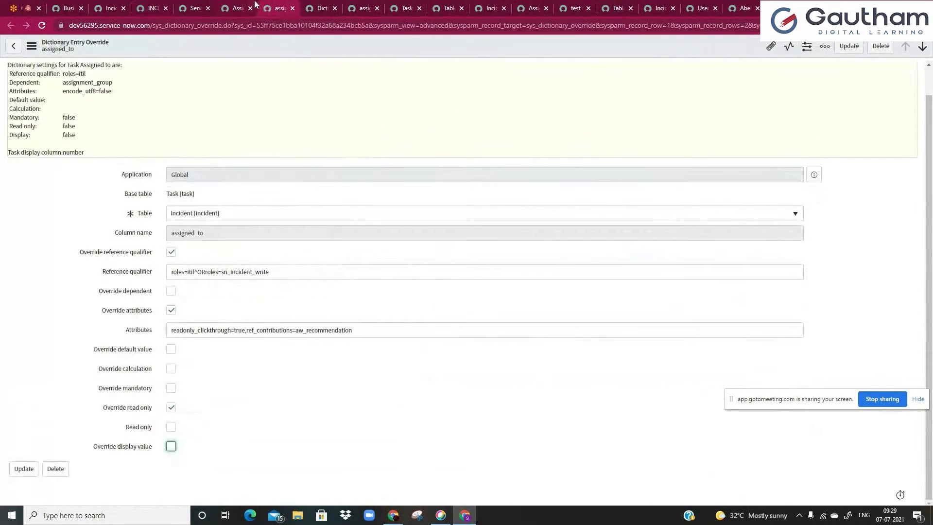
- Review the entry's assignment_group dependent field and its Calculated Value settings
{"action": "left_click", "coordinate": [238, 7]}
{"action": "left_click", "coordinate": [178, 298]}
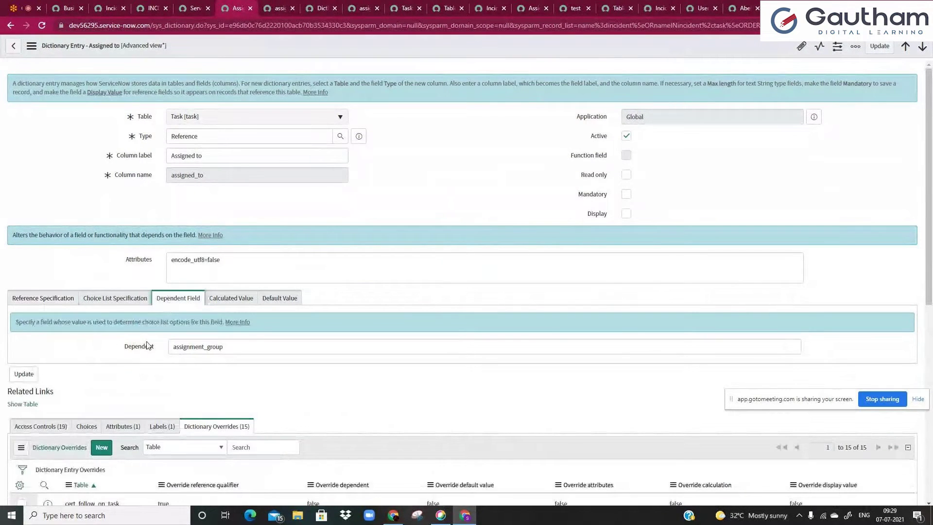
{"action": "left_click", "coordinate": [197, 345]}
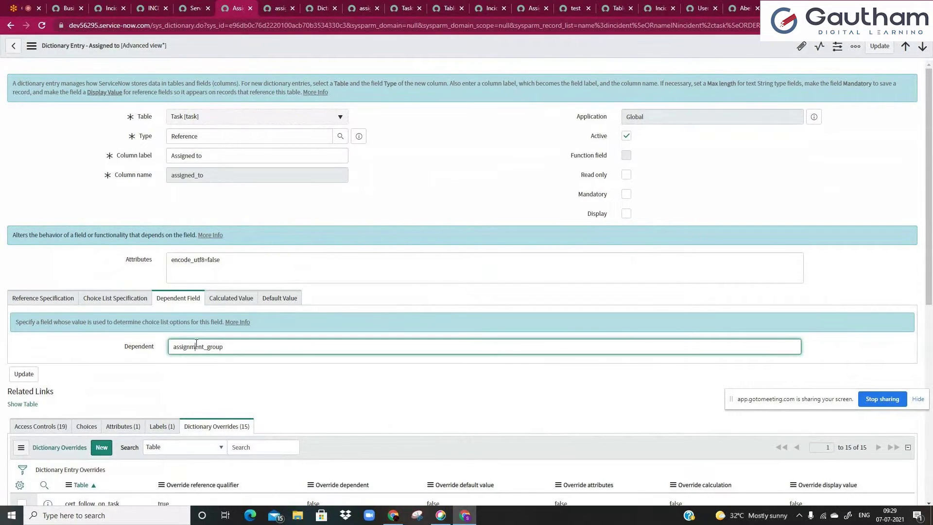
{"action": "double_click", "coordinate": [197, 346]}
{"action": "left_click", "coordinate": [234, 346]}
{"action": "left_click", "coordinate": [243, 310]}
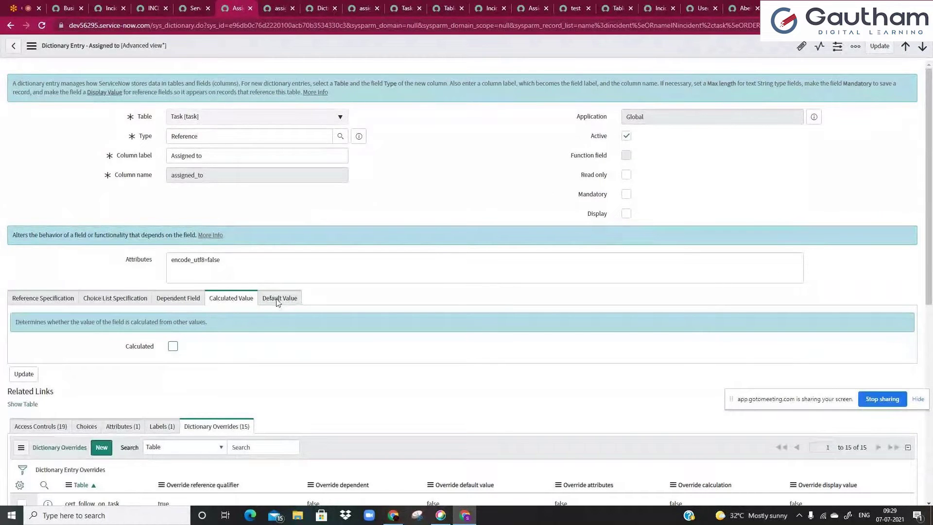
- Check the override's attributes readonly_clickthrough=true,ref_contributions=aw_recommendation
{"action": "left_click", "coordinate": [279, 8]}
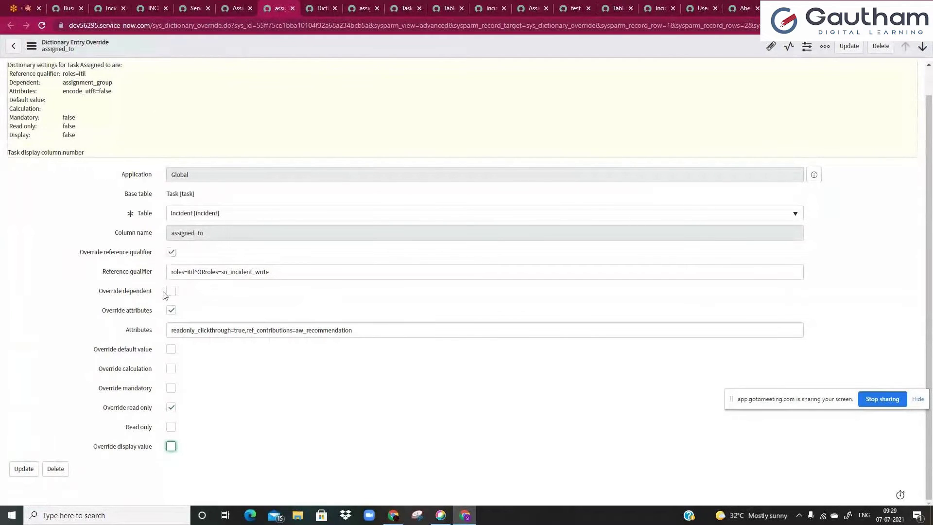
{"action": "left_click", "coordinate": [181, 336]}
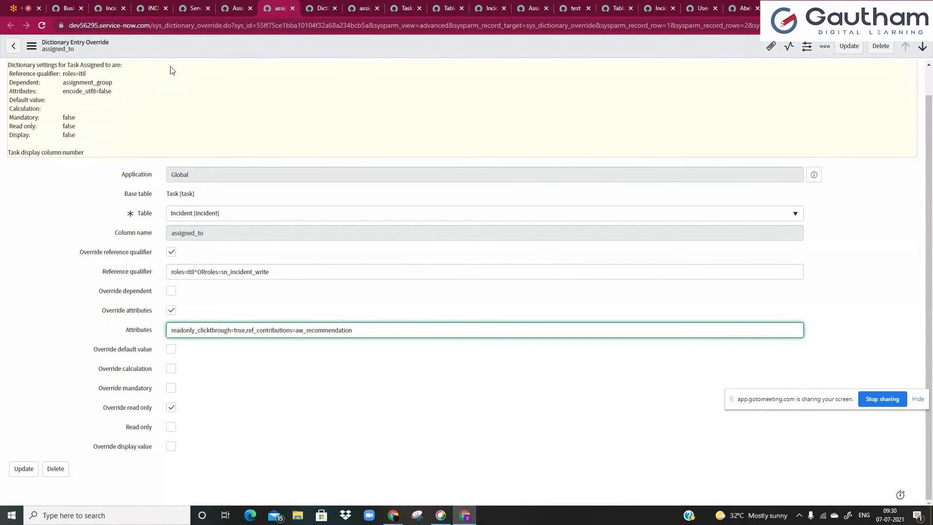
{"action": "left_click", "coordinate": [152, 9]}
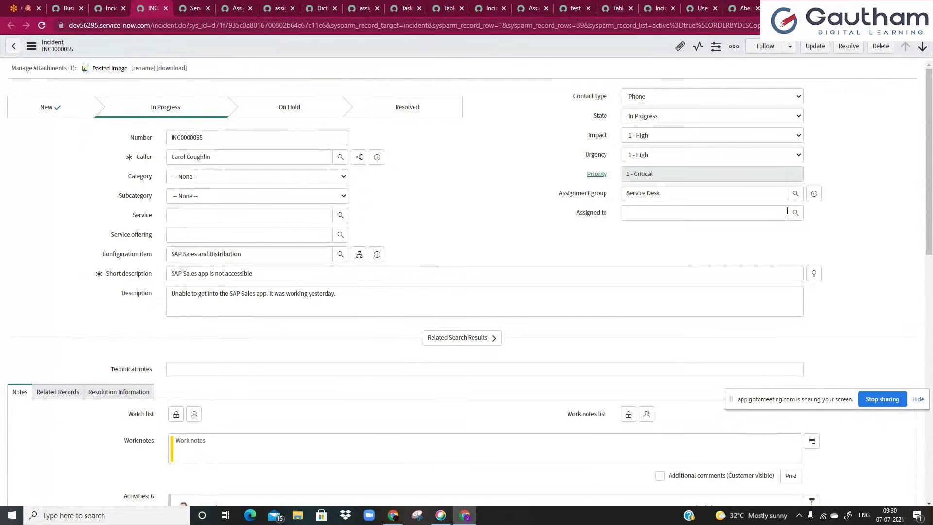
- Select and compare INC0000055's Caller value with its Service Desk assignment group
{"action": "triple_click", "coordinate": [322, 159]}
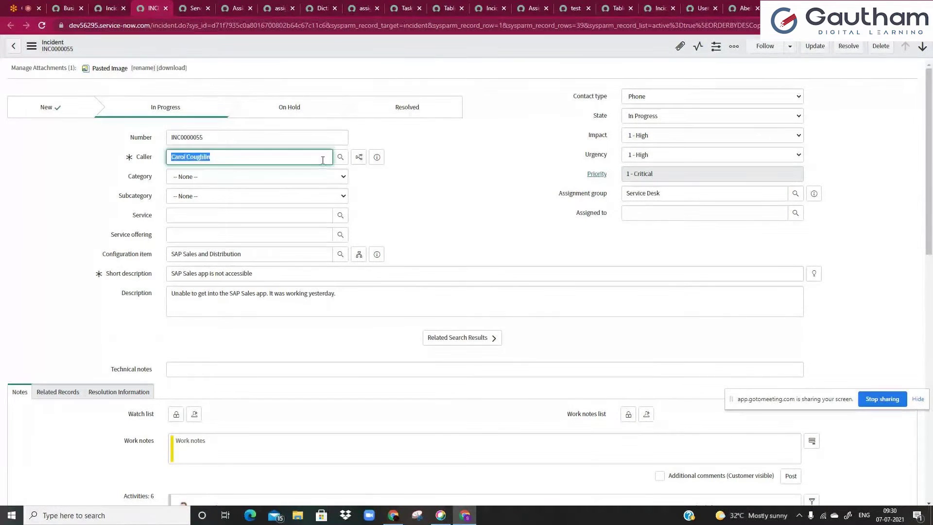
{"action": "triple_click", "coordinate": [661, 193]}
{"action": "left_click", "coordinate": [658, 193]}
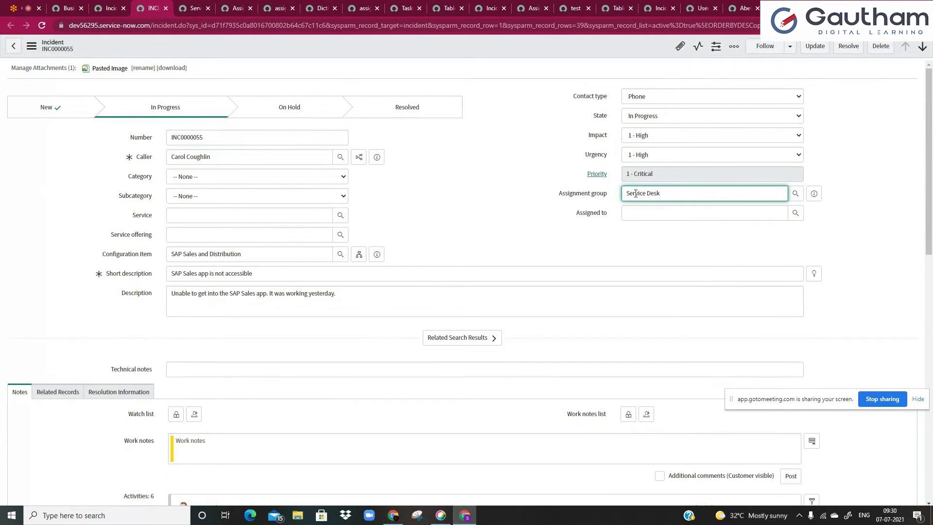
{"action": "left_click_drag", "start_coordinate": [273, 161], "coordinate": [140, 162]}
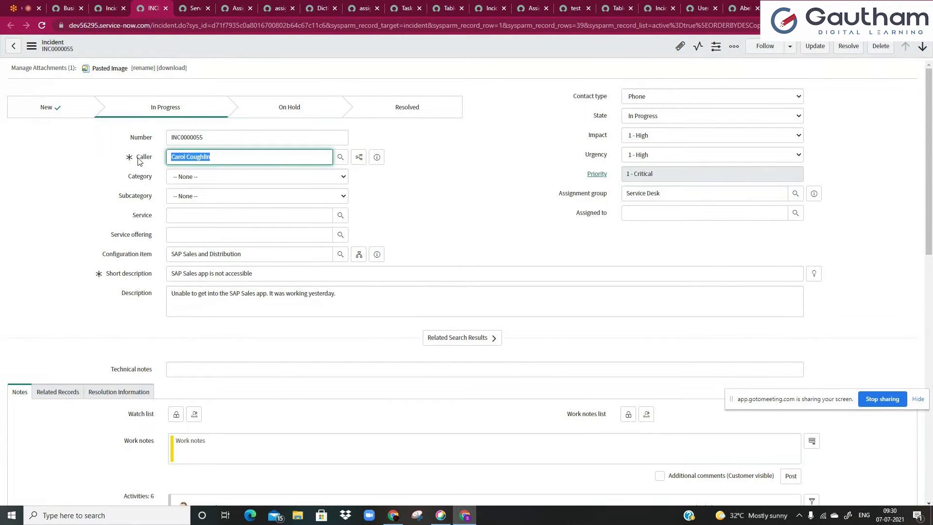
{"action": "triple_click", "coordinate": [689, 194]}
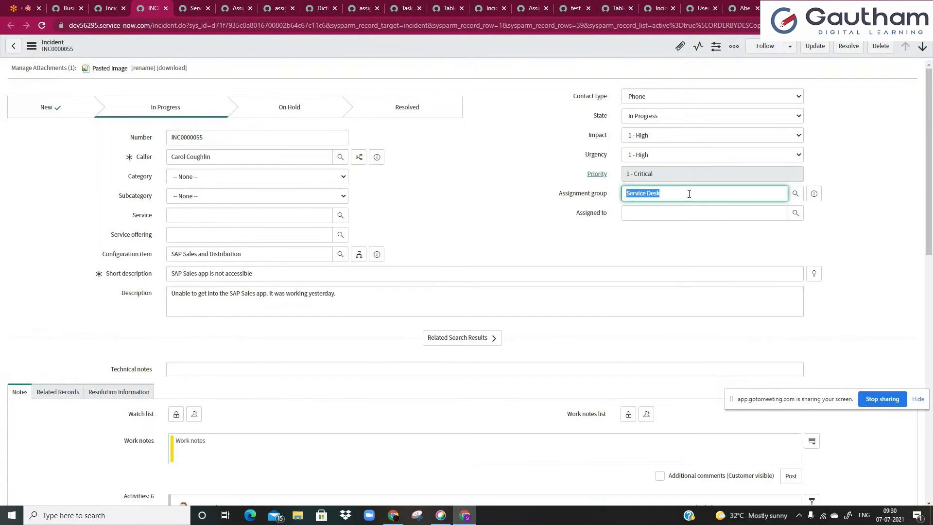
{"action": "left_click", "coordinate": [675, 200]}
{"action": "left_click", "coordinate": [252, 162]}
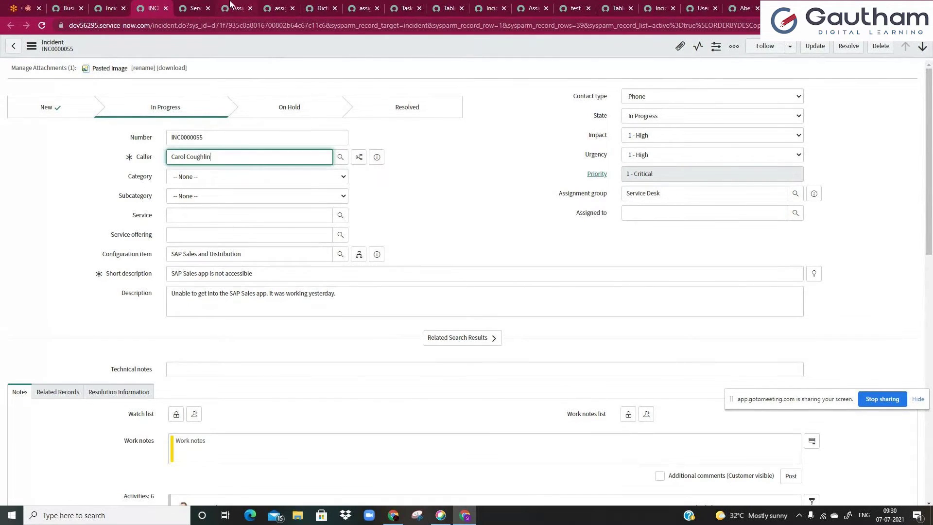
{"action": "left_click", "coordinate": [273, 6]}
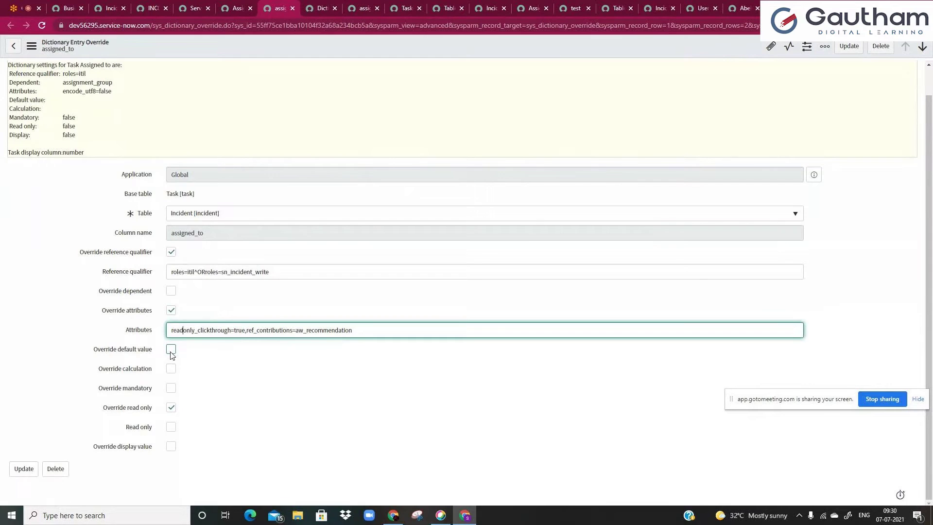
- Tick Override default value and place the cursor in the empty Default value field
{"action": "left_click", "coordinate": [171, 350]}
{"action": "left_click", "coordinate": [199, 359]}
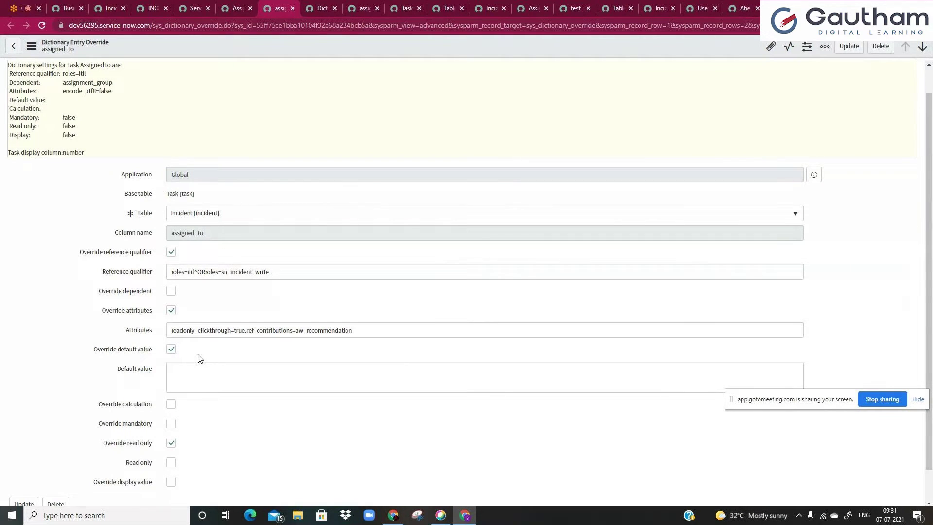
{"action": "left_click", "coordinate": [196, 378]}
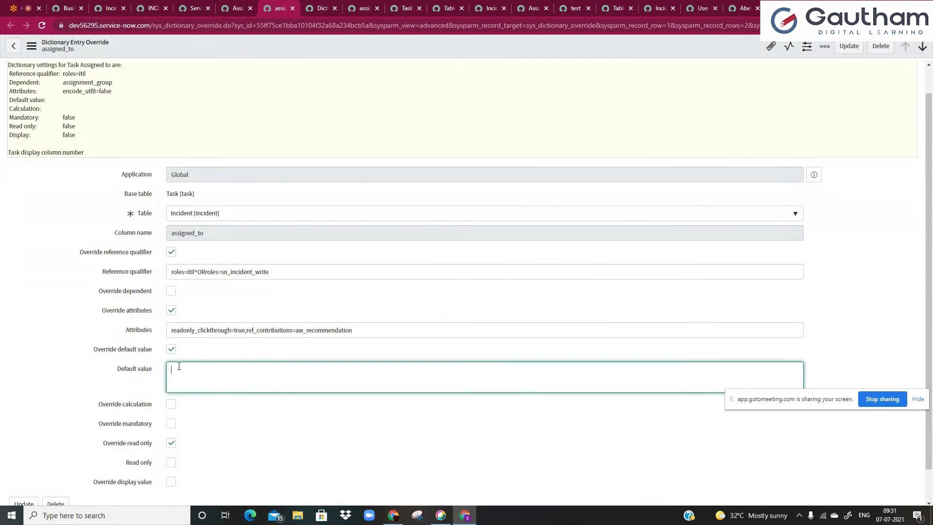
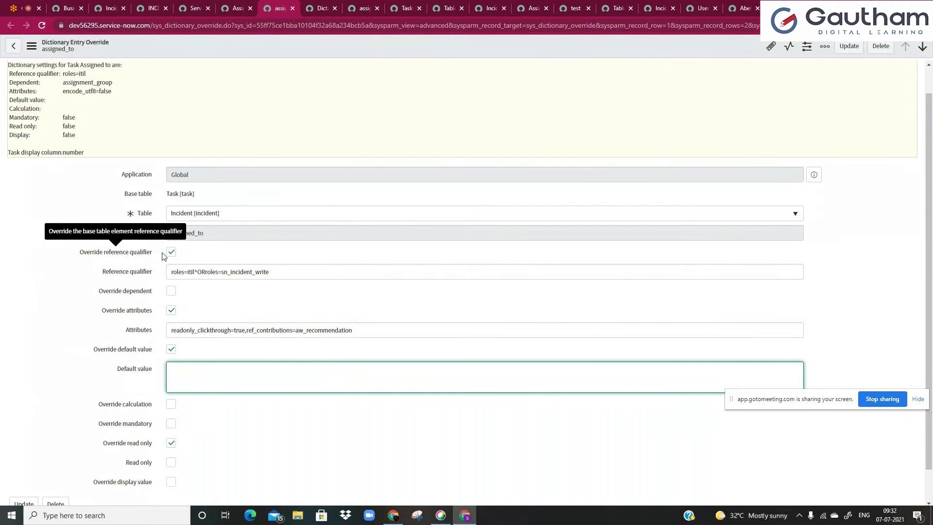
- Check the Reference Specification settings of the base Assigned to dictionary entry
{"action": "left_click", "coordinate": [238, 8]}
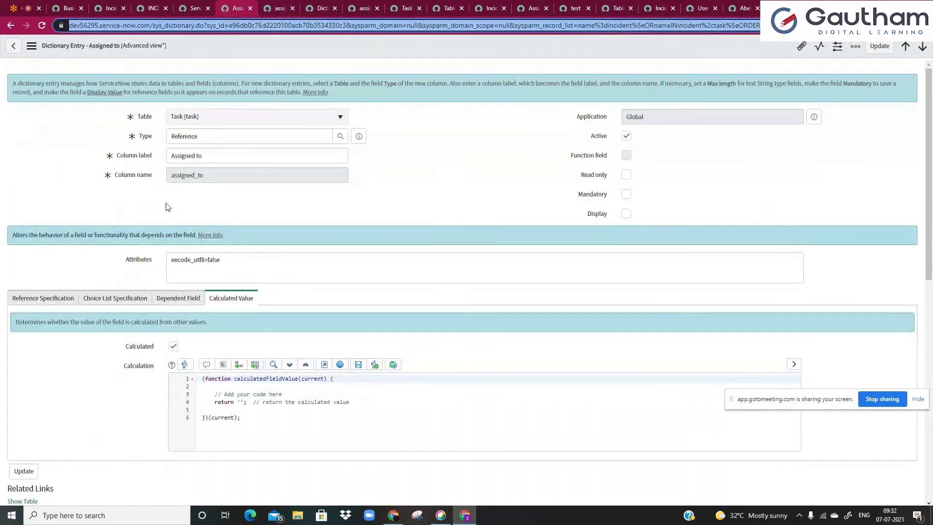
{"action": "left_click", "coordinate": [68, 299]}
{"action": "scroll", "coordinate": [122, 374], "scroll_direction": "down", "scroll_amount": 2}
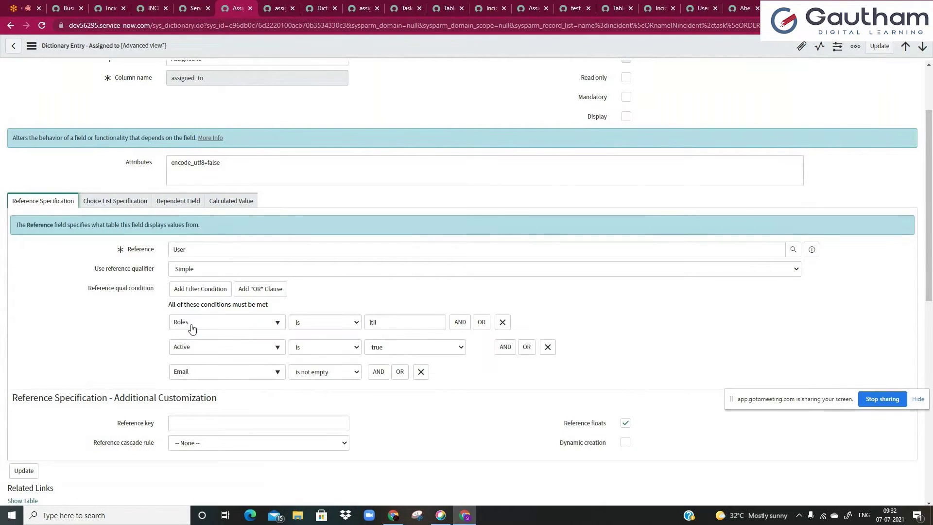
- Examine the override's reference qualifier roles=itil^ORroles=sn_incident_write by selecting its text
{"action": "key", "text": "ctrl+Tab"}
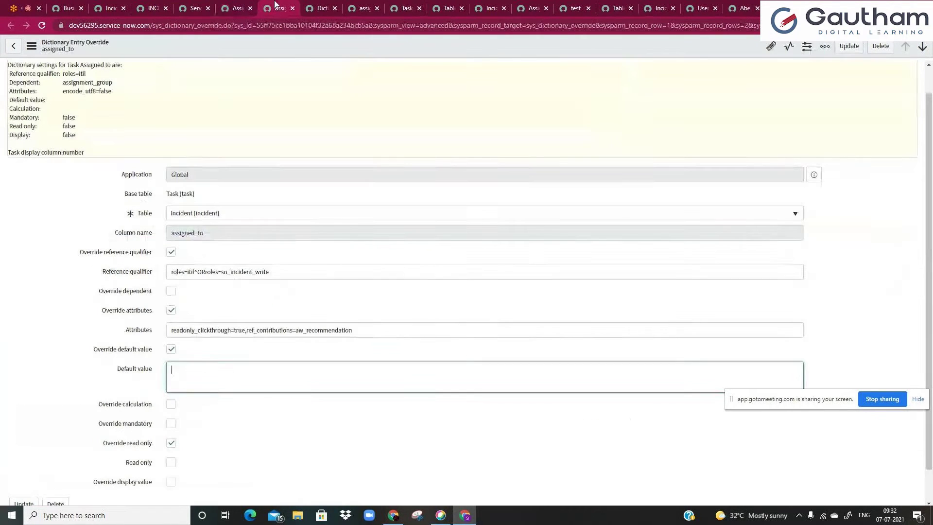
{"action": "left_click_drag", "start_coordinate": [174, 274], "coordinate": [270, 275]}
{"action": "left_click", "coordinate": [292, 271]}
{"action": "left_click", "coordinate": [167, 276]}
{"action": "left_click", "coordinate": [271, 276]}
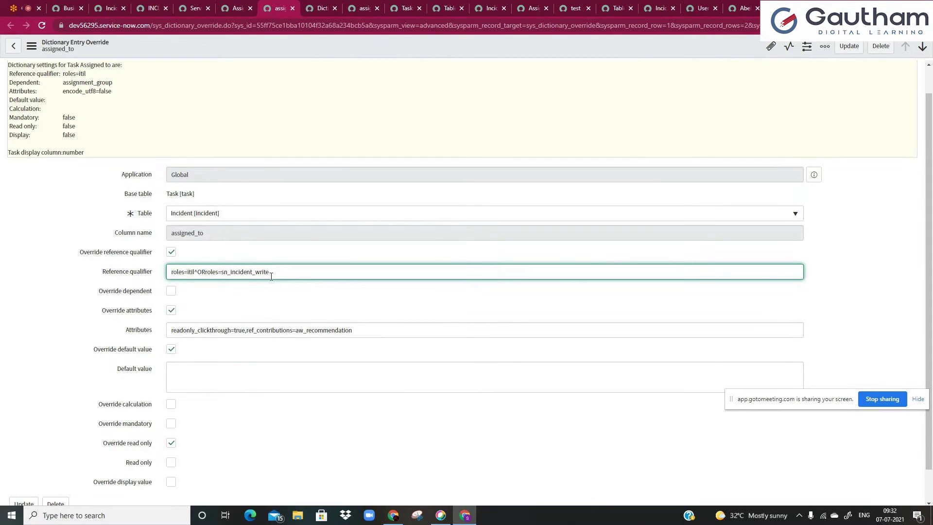
{"action": "left_click_drag", "start_coordinate": [272, 276], "coordinate": [170, 263]}
{"action": "left_click", "coordinate": [169, 268]}
{"action": "left_click", "coordinate": [294, 278]}
{"action": "left_click", "coordinate": [169, 263]}
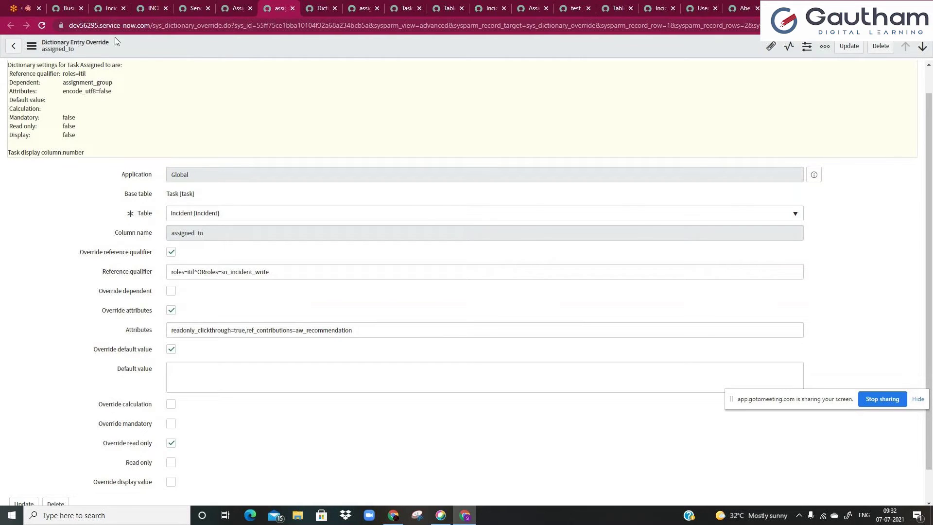
{"action": "left_click", "coordinate": [110, 6]}
- Open the Users list by filtering the navigator for 'users'
{"action": "left_click", "coordinate": [75, 5]}
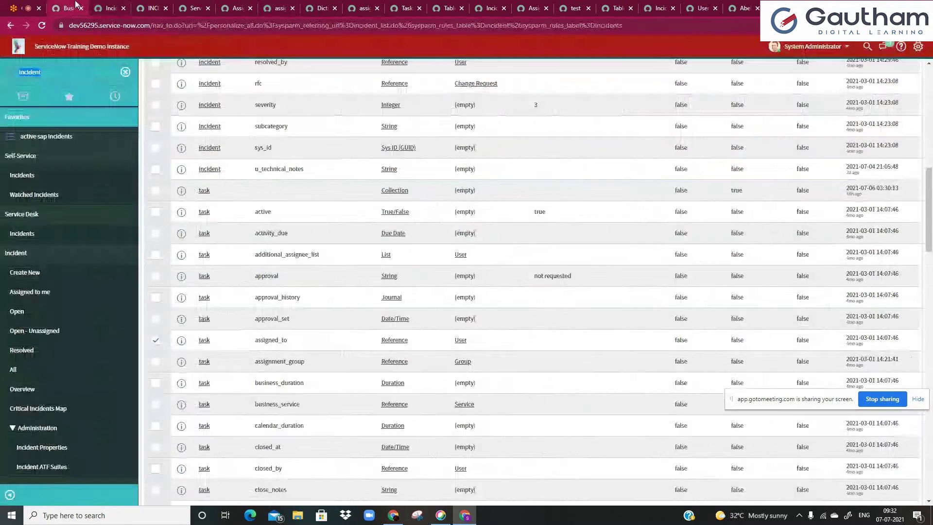
{"action": "left_click", "coordinate": [82, 70]}
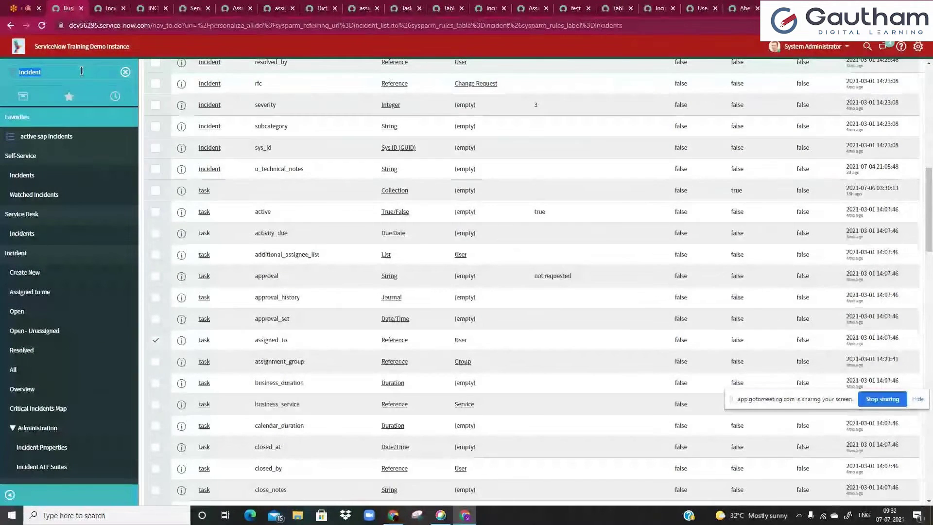
{"action": "type", "text": "user"}
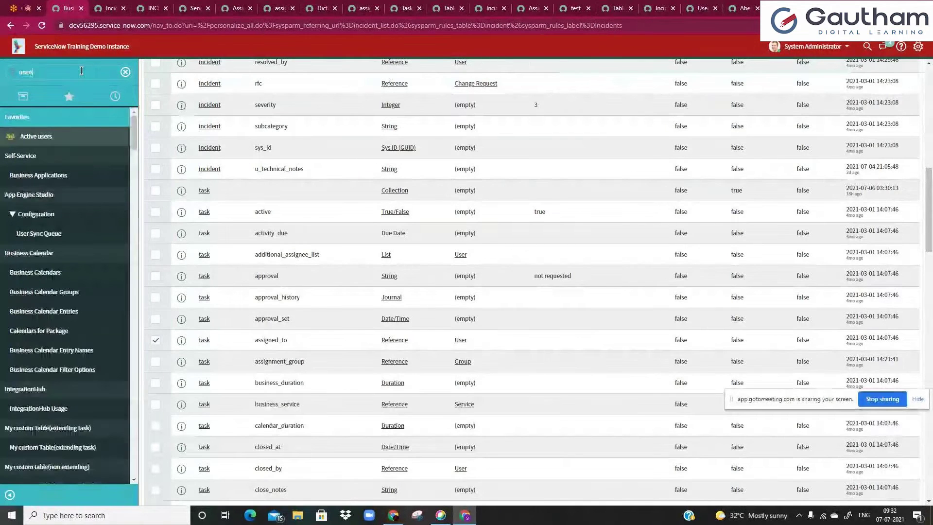
{"action": "type", "text": "s"}
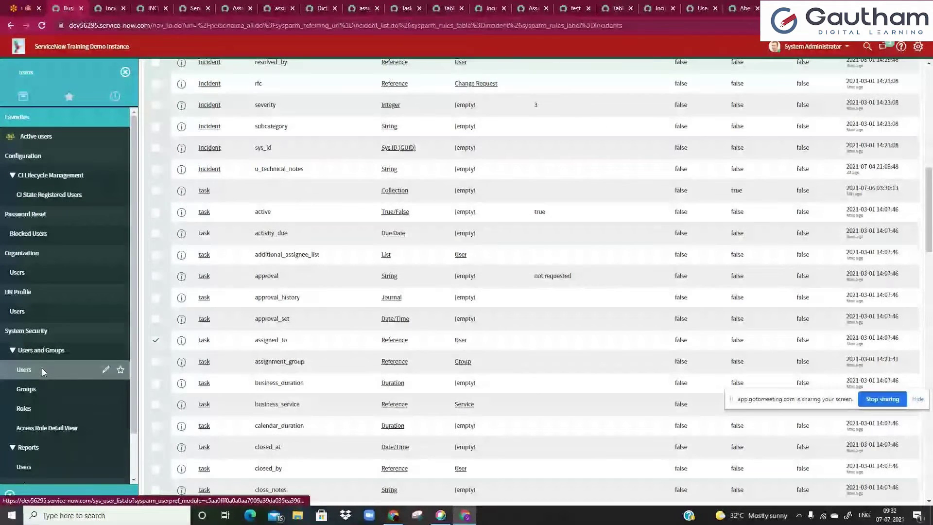
{"action": "left_click", "coordinate": [42, 368]}
{"action": "left_click_drag", "start_coordinate": [279, 8], "coordinate": [125, 3]}
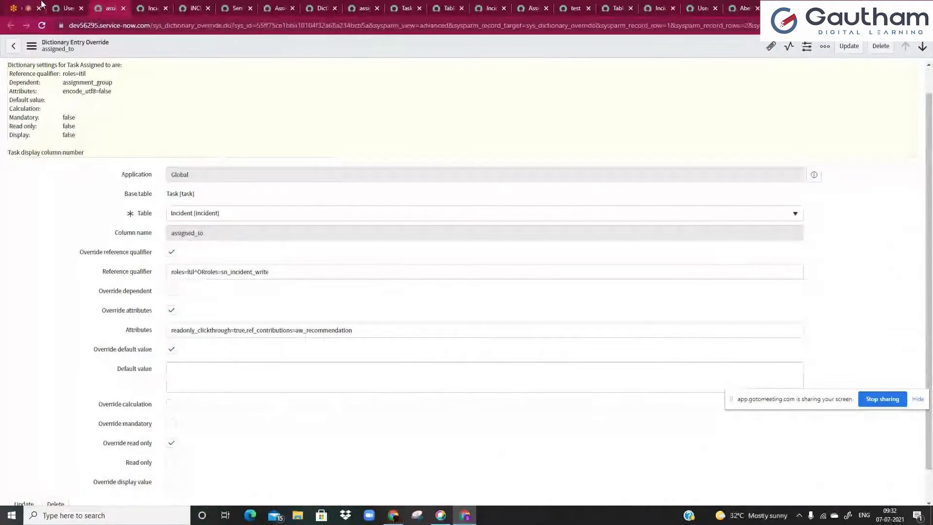
{"action": "left_click", "coordinate": [32, 6]}
{"action": "left_click", "coordinate": [59, 5]}
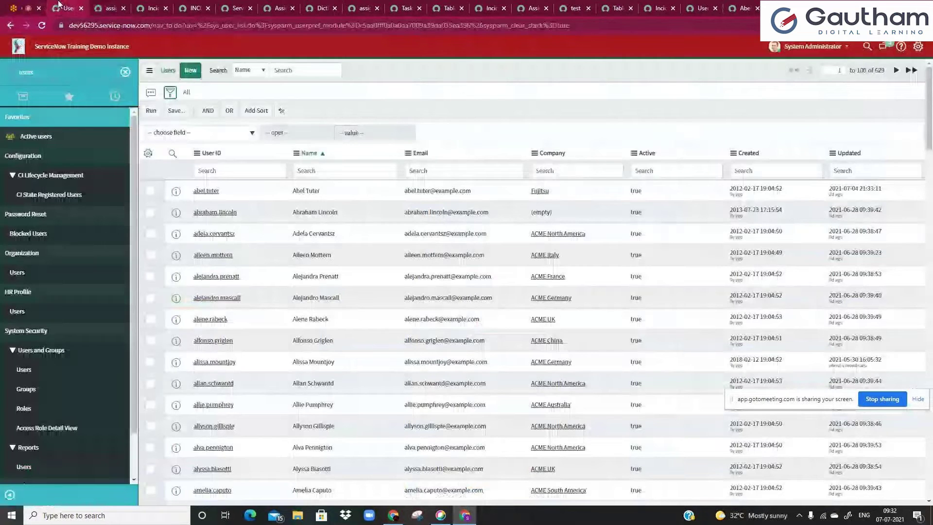
- Add a user filter condition Roles is itil
{"action": "left_click", "coordinate": [181, 133]}
{"action": "type", "text": "rol"}
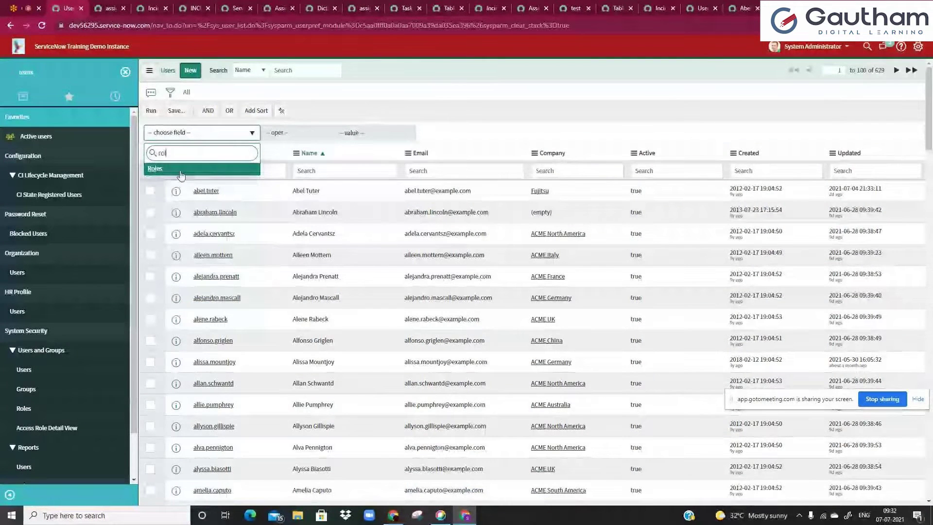
{"action": "left_click", "coordinate": [181, 174]}
{"action": "left_click", "coordinate": [351, 137]}
{"action": "type", "text": "itil"}
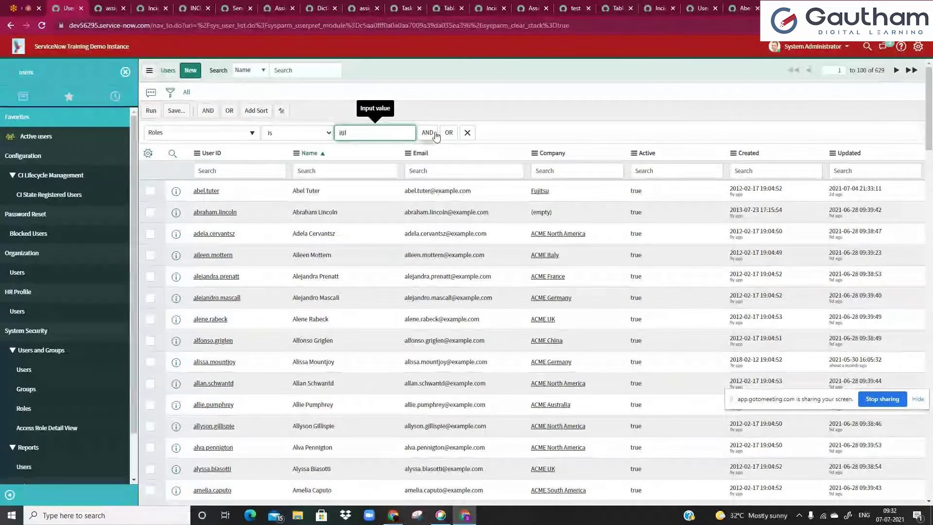
- Copy sn_incident_write from the override's qualifier into the OR Roles condition
{"action": "key", "text": "ctrl+Tab"}
{"action": "double_click", "coordinate": [256, 275]}
{"action": "key", "text": "ctrl+c"}
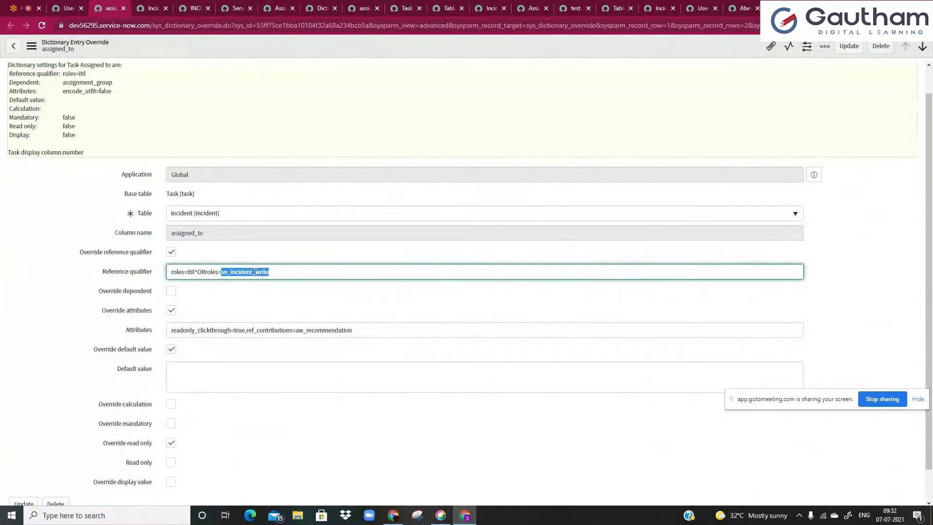
{"action": "key", "text": "ctrl+shift+Tab"}
{"action": "left_click", "coordinate": [362, 154]}
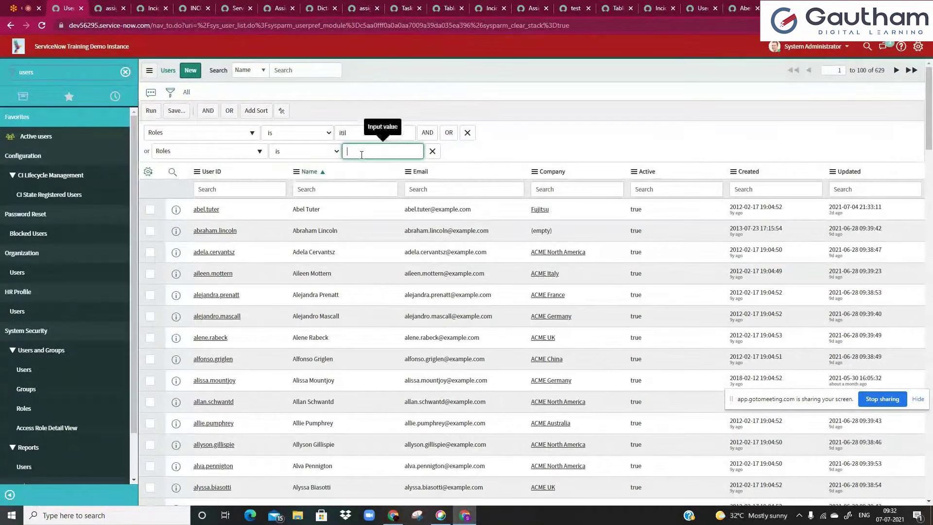
{"action": "key", "text": "ctrl+v"}
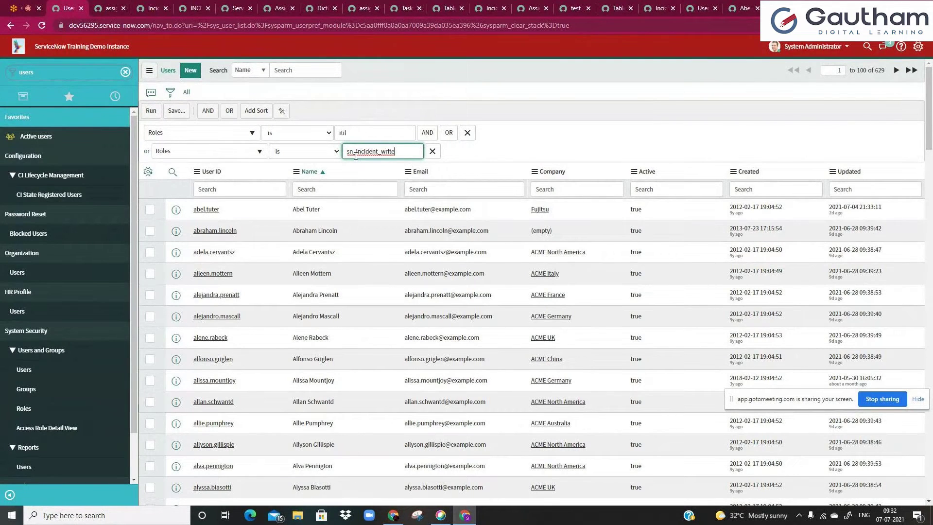
{"action": "double_click", "coordinate": [356, 156]}
{"action": "left_click", "coordinate": [405, 150]}
{"action": "left_click", "coordinate": [378, 174]}
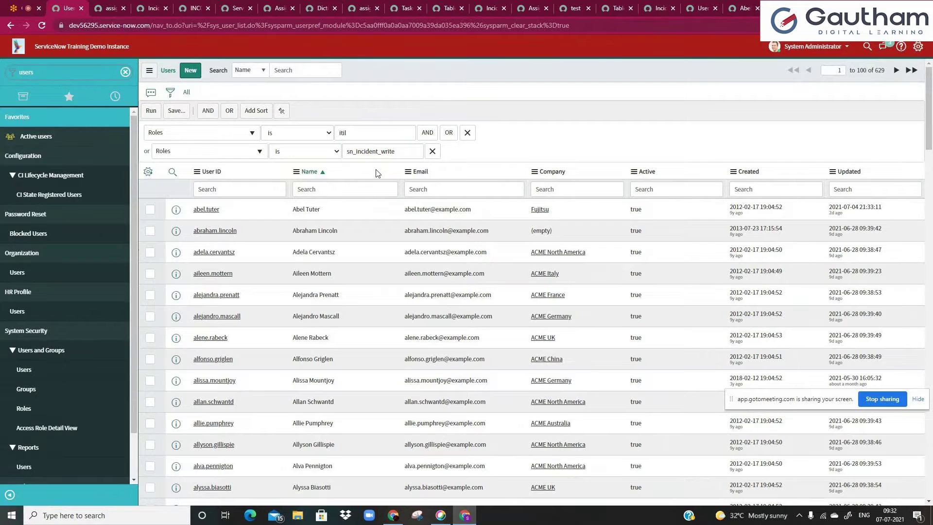
- Clear the navigator filter and run the Roles filter on users
{"action": "left_click", "coordinate": [56, 65]}
{"action": "key", "text": "BackSpace"}
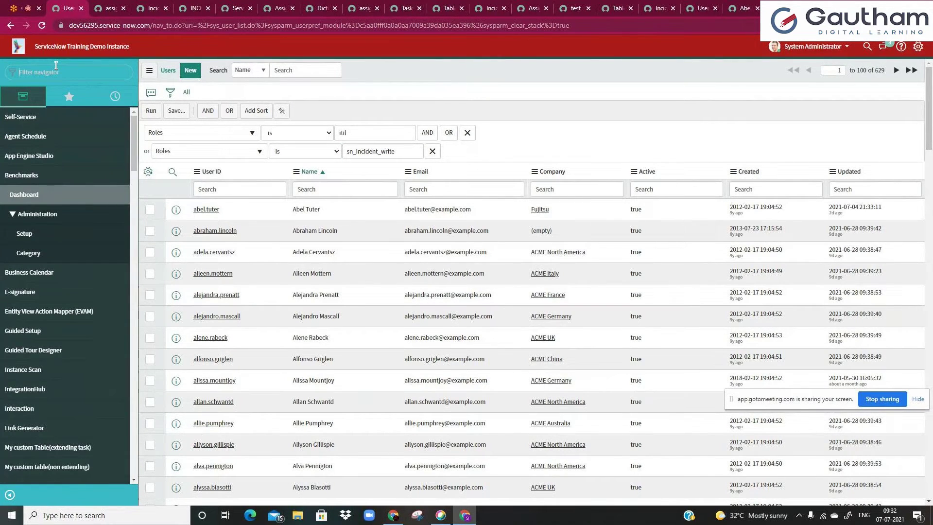
{"action": "left_click_drag", "start_coordinate": [348, 151], "coordinate": [394, 151]}
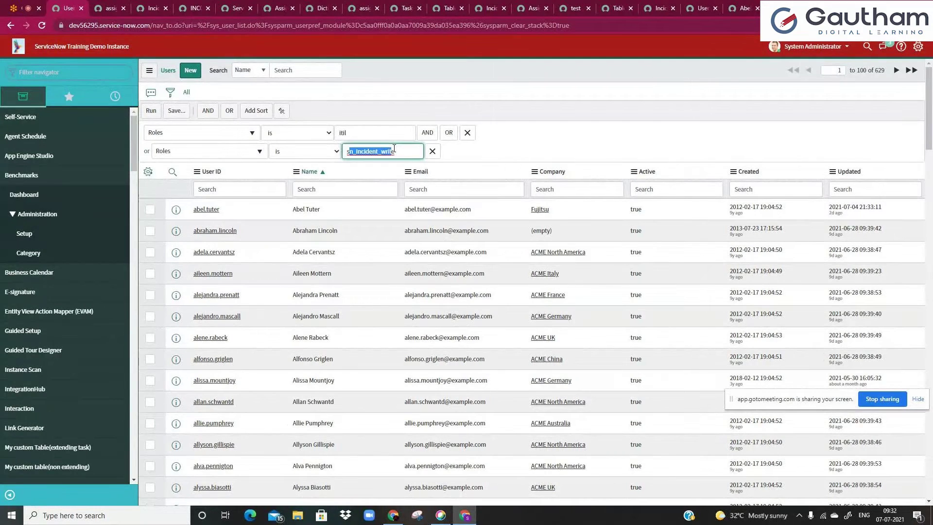
{"action": "left_click", "coordinate": [394, 150]}
{"action": "left_click", "coordinate": [150, 115]}
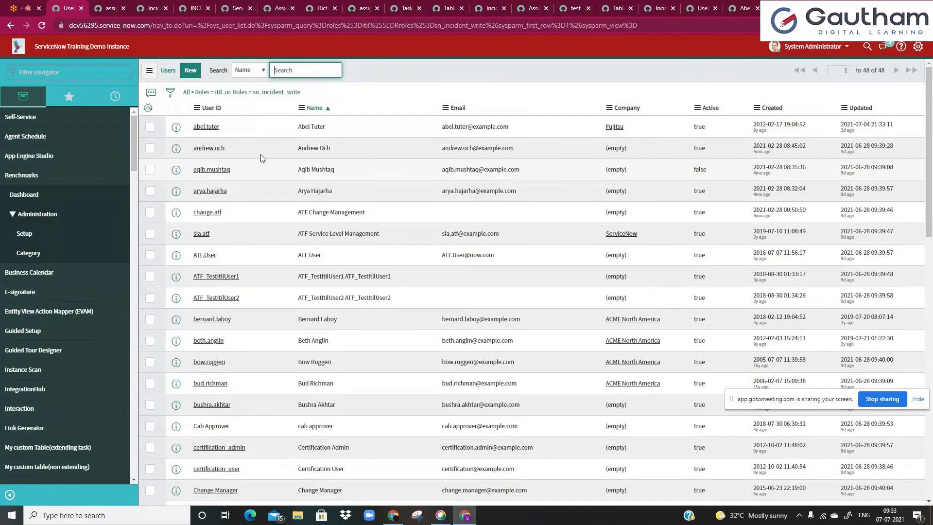
- Copy the Roles is itil or sn_incident_write query from the filter breadcrumb
{"action": "right_click", "coordinate": [279, 99]}
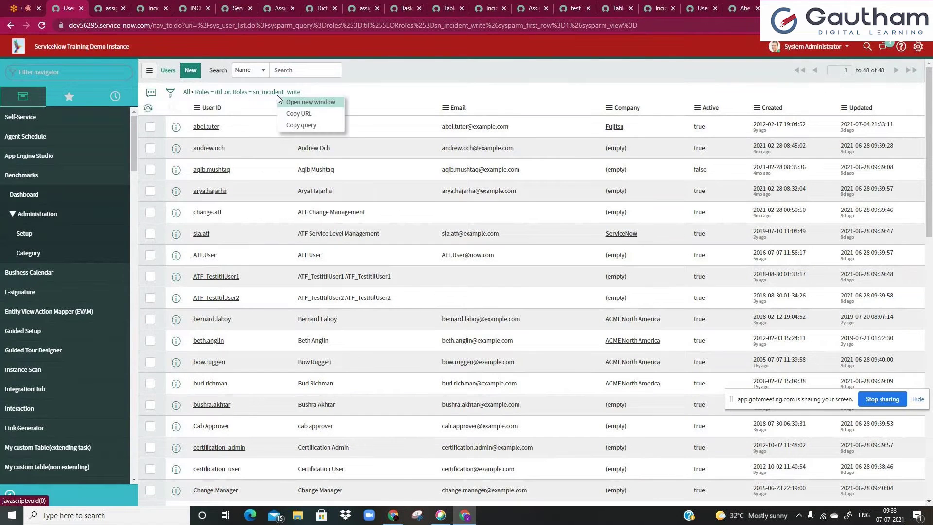
{"action": "left_click", "coordinate": [302, 125]}
{"action": "left_click", "coordinate": [170, 94]}
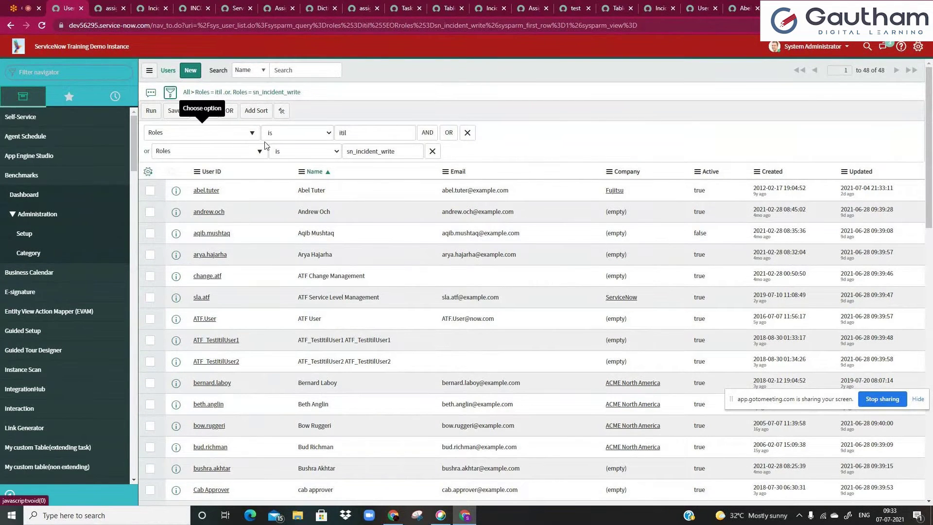
{"action": "left_click", "coordinate": [150, 111]}
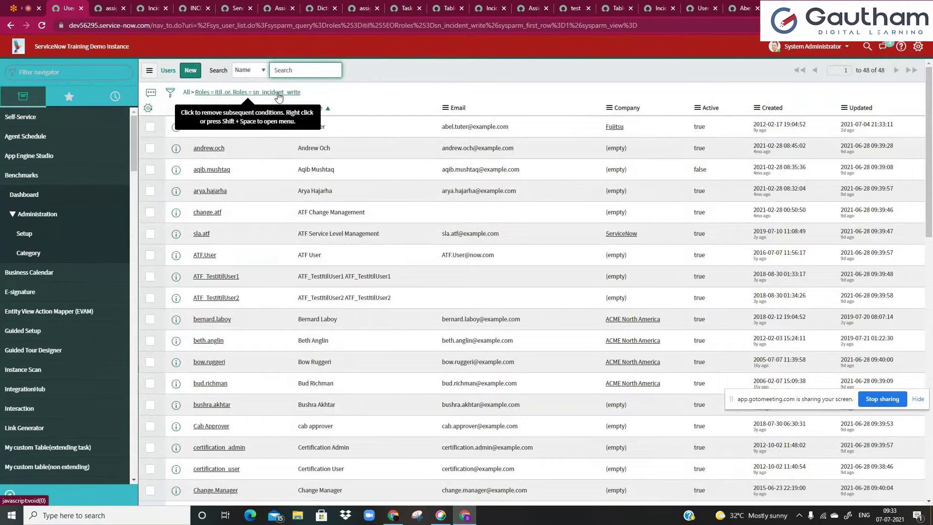
{"action": "right_click", "coordinate": [278, 95]}
{"action": "left_click", "coordinate": [308, 115]}
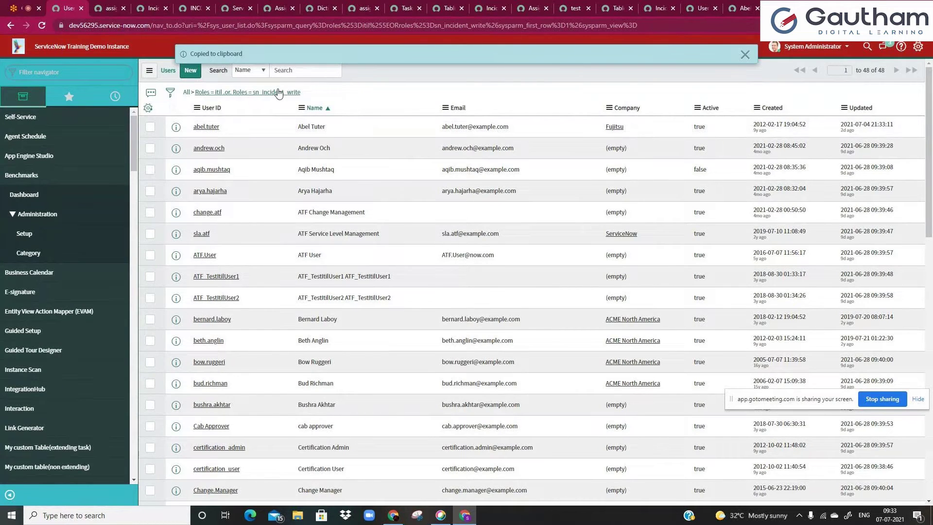
{"action": "left_click", "coordinate": [107, 5]}
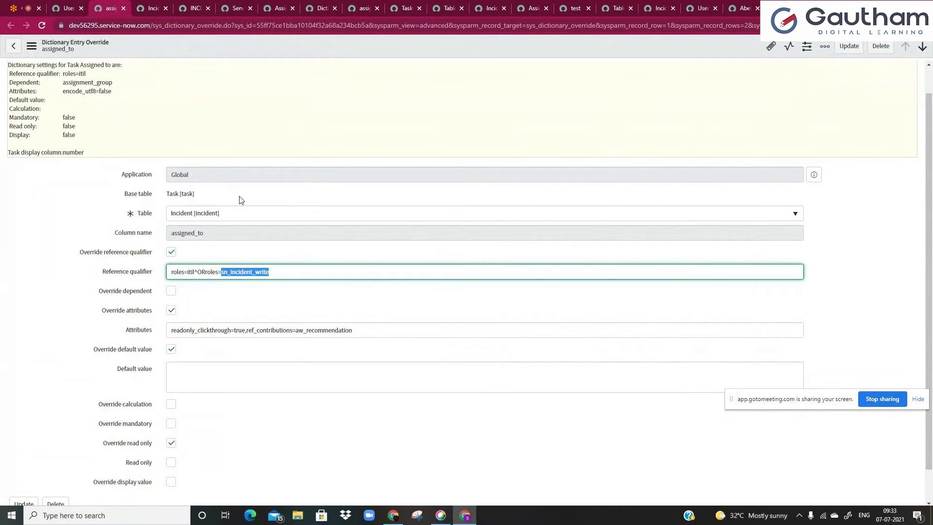
- Paste the roles query into the override's Default value, then delete it again
{"action": "left_click", "coordinate": [297, 259]}
{"action": "left_click", "coordinate": [237, 375]}
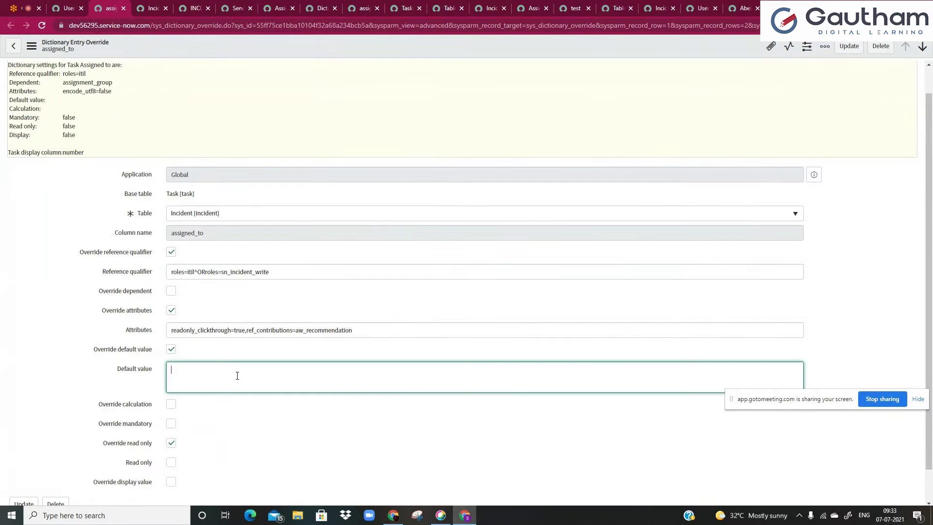
{"action": "key", "text": "ctrl+v"}
{"action": "key", "text": "ctrl+a"}
{"action": "key", "text": "BackSpace"}
{"action": "left_click", "coordinate": [209, 439]}
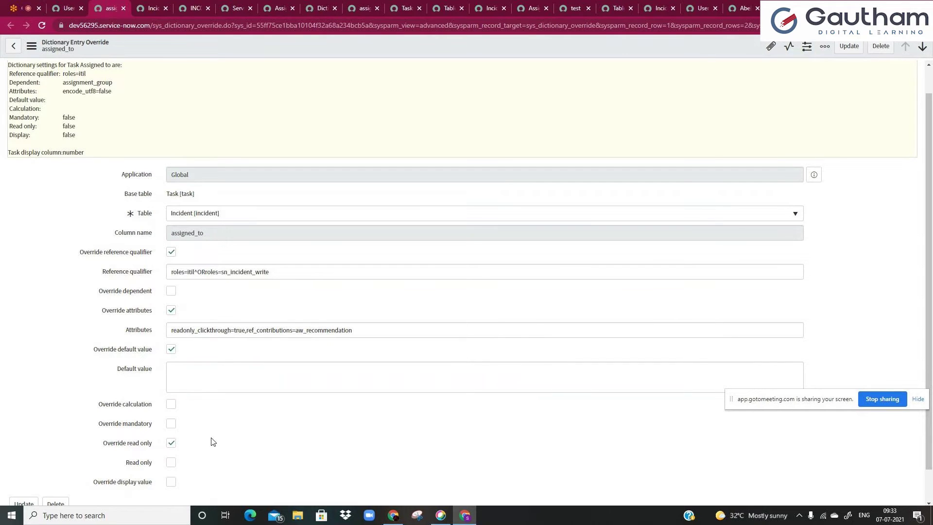
{"action": "left_click", "coordinate": [141, 9]}
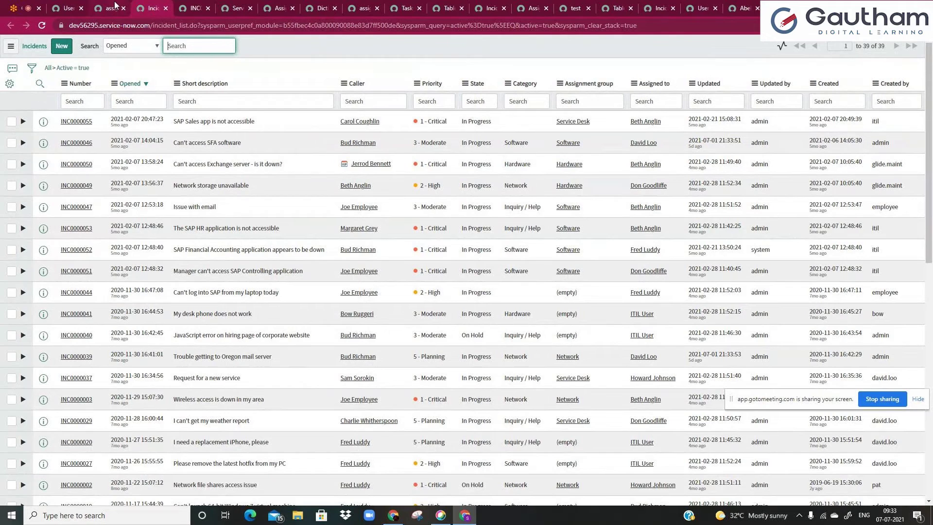
- Go from the active Incidents list to INC0000055, 'SAP Sales app is not accessible'
{"action": "left_click", "coordinate": [152, 64]}
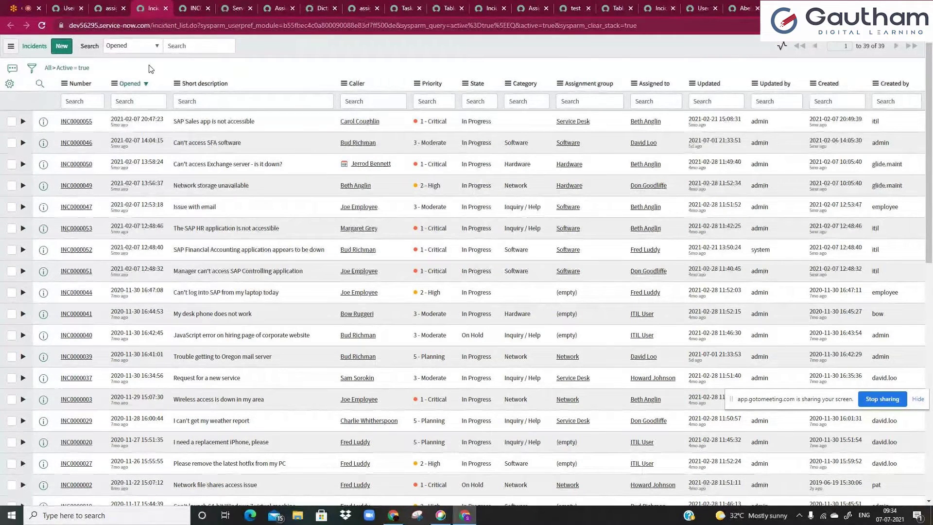
{"action": "left_click", "coordinate": [195, 8]}
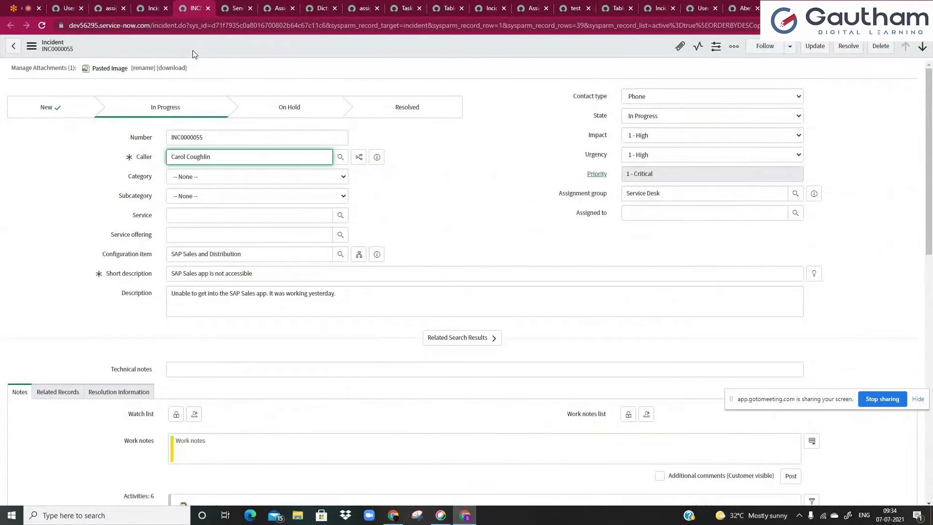
- Duplicate the INC0000055 incident page into a second tab
{"action": "right_click", "coordinate": [194, 10]}
{"action": "left_click", "coordinate": [218, 78]}
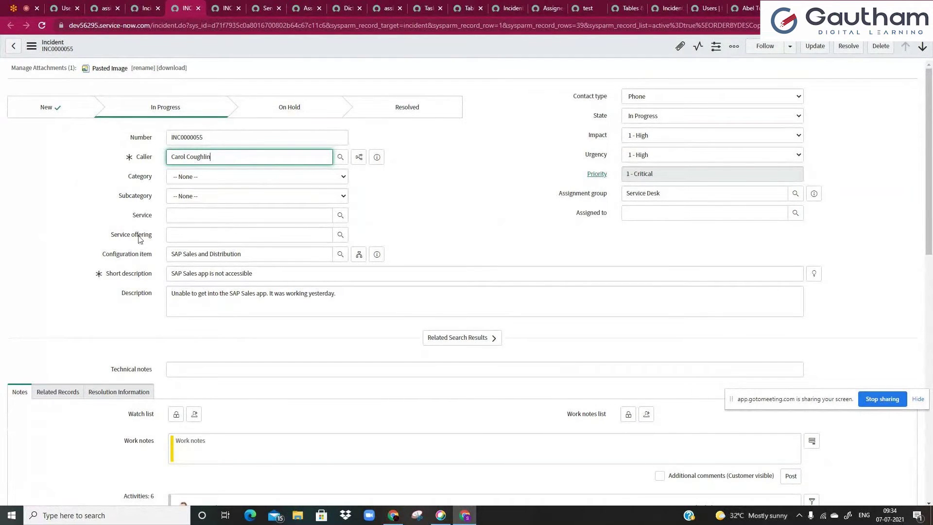
{"action": "mouse_move", "coordinate": [137, 165]}
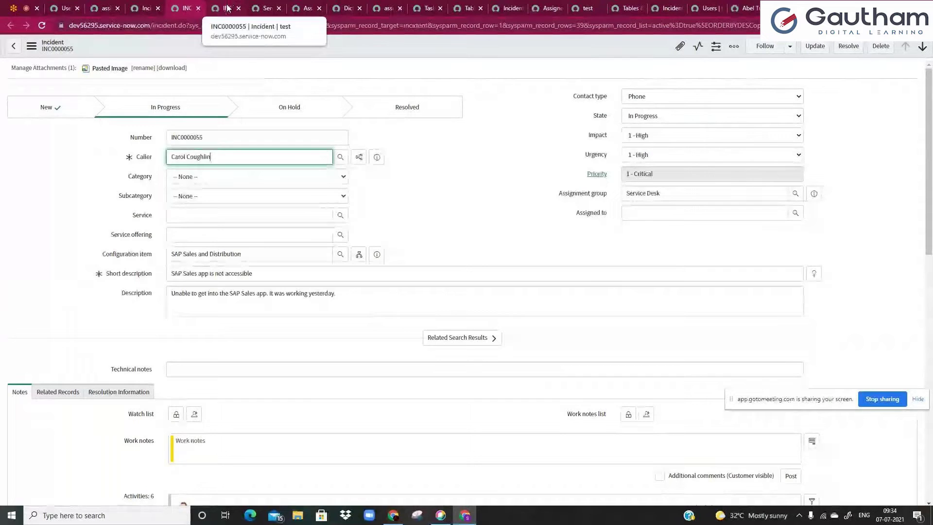
{"action": "left_click", "coordinate": [168, 235]}
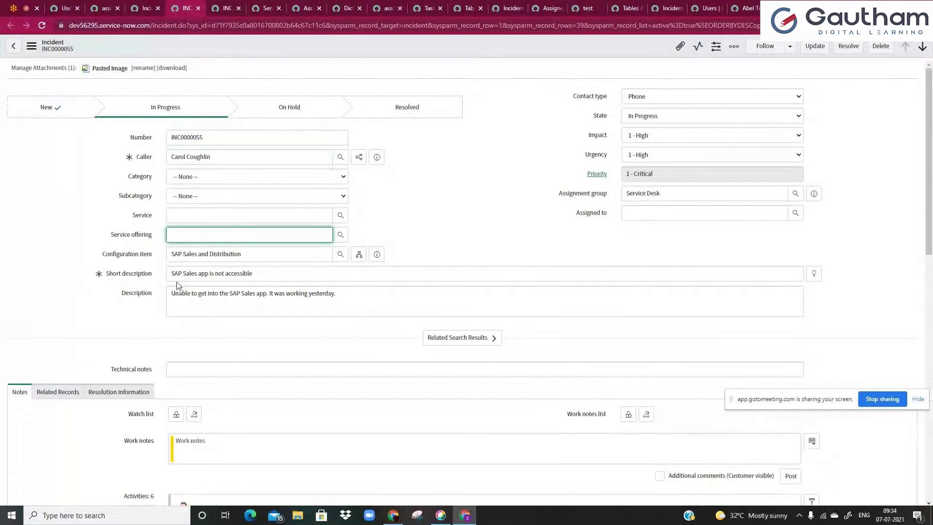
- Highlight 'SAP Sales' in the Short description and move into Description
{"action": "triple_click", "coordinate": [266, 273]}
{"action": "left_click", "coordinate": [266, 273]}
{"action": "left_click_drag", "start_coordinate": [198, 274], "coordinate": [166, 275]}
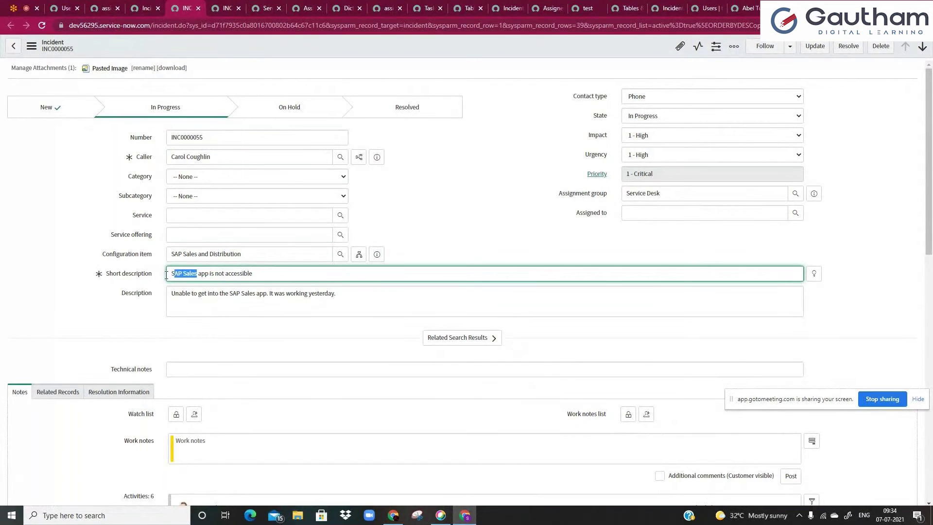
{"action": "left_click", "coordinate": [178, 297]}
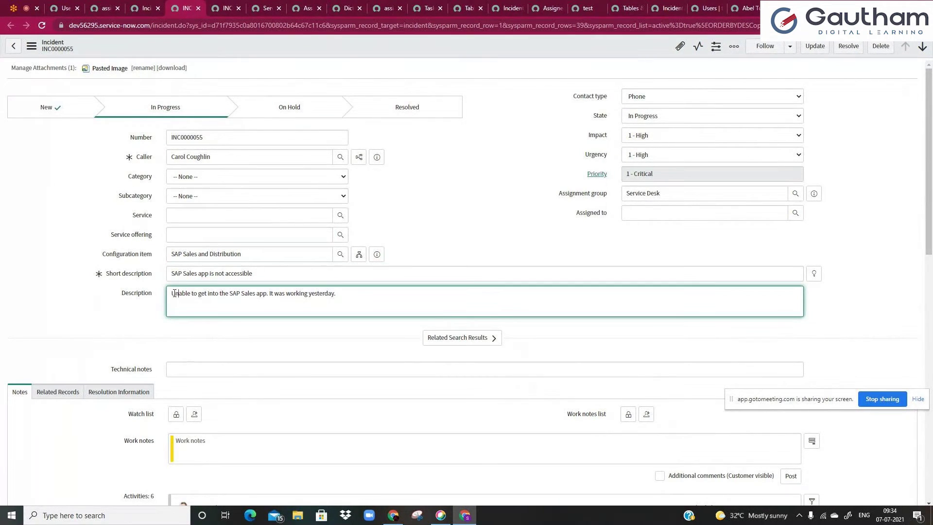
- Look through INC0000055's related records, resolution information and notes sections
{"action": "left_click", "coordinate": [58, 392]}
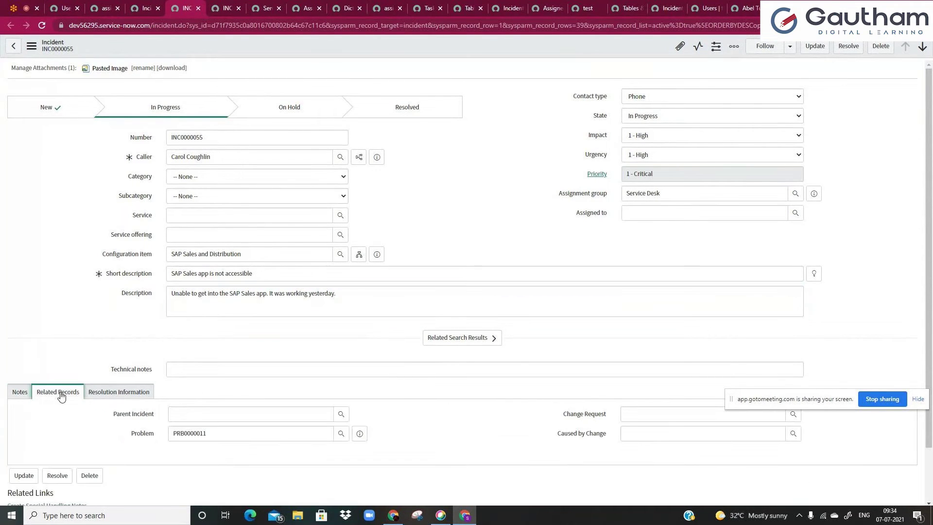
{"action": "left_click", "coordinate": [90, 394]}
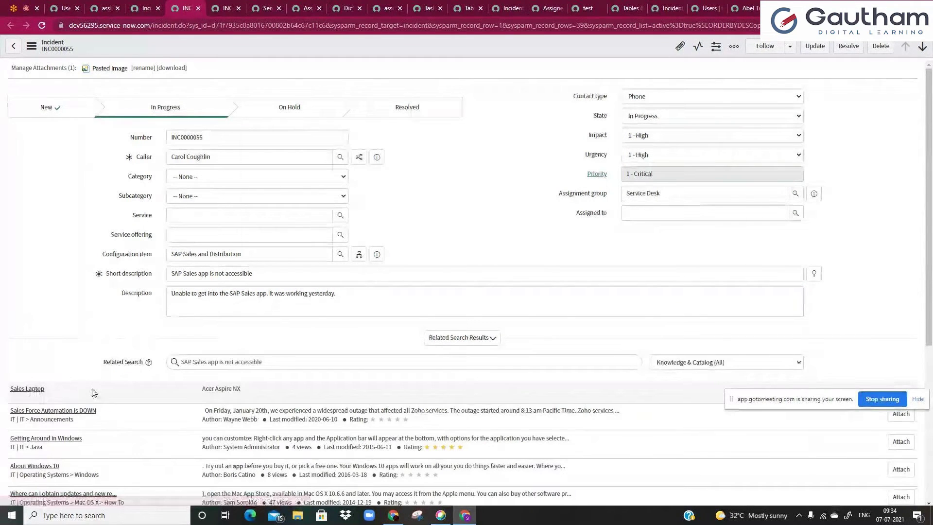
{"action": "scroll", "coordinate": [148, 355], "scroll_direction": "down", "scroll_amount": 3}
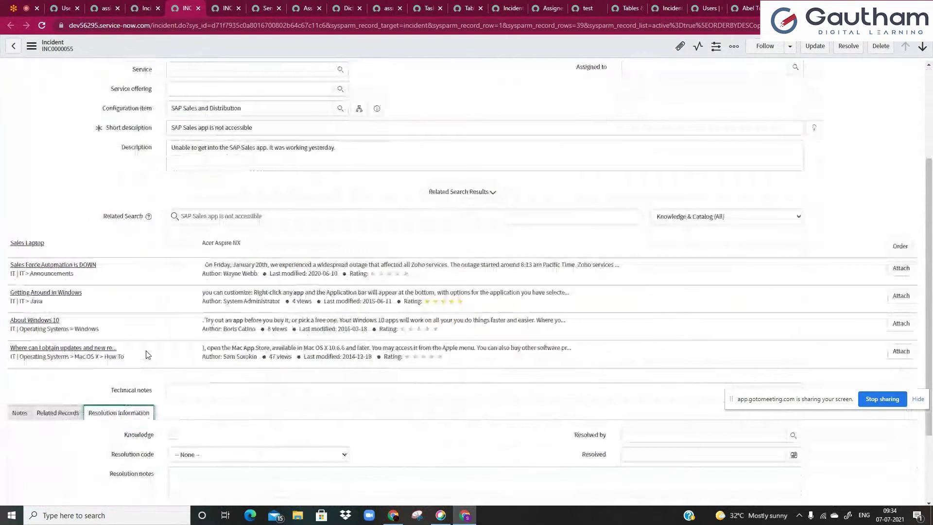
{"action": "left_click", "coordinate": [20, 417]}
{"action": "scroll", "coordinate": [56, 355], "scroll_direction": "up", "scroll_amount": 2}
- Review the full Short description and Description text of INC0000055
{"action": "left_click", "coordinate": [213, 273]}
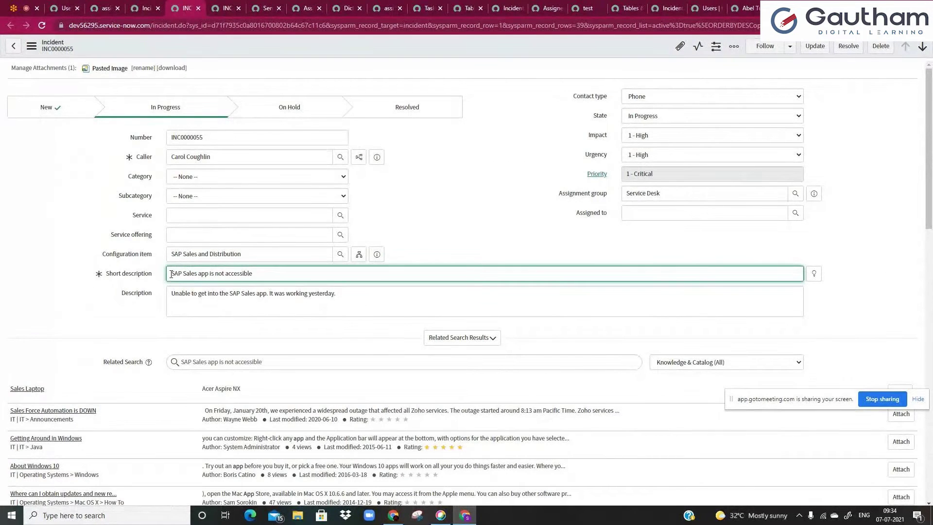
{"action": "left_click_drag", "start_coordinate": [171, 274], "coordinate": [263, 273]}
{"action": "left_click", "coordinate": [263, 273]}
{"action": "left_click_drag", "start_coordinate": [173, 295], "coordinate": [337, 294]}
{"action": "left_click", "coordinate": [337, 293]}
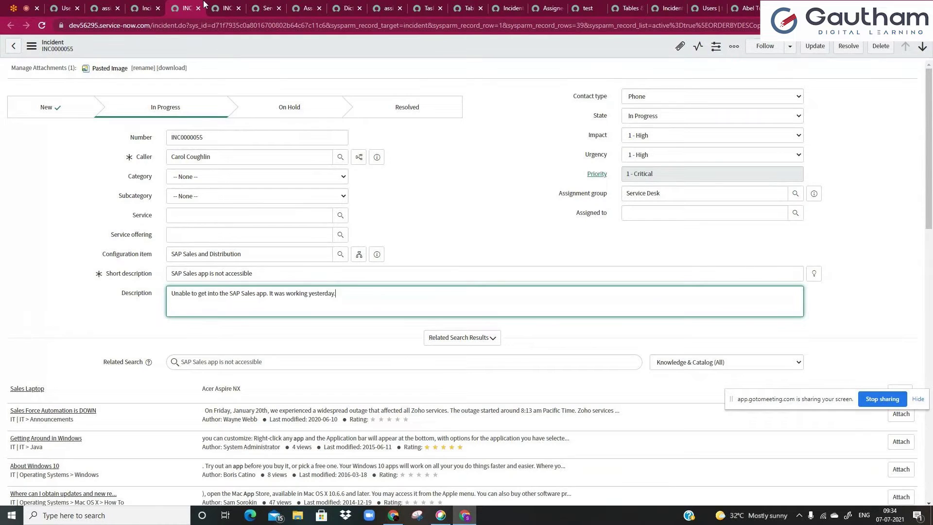
- Open Configure > All for the Incident table from the other incident tab
{"action": "left_click", "coordinate": [224, 8]}
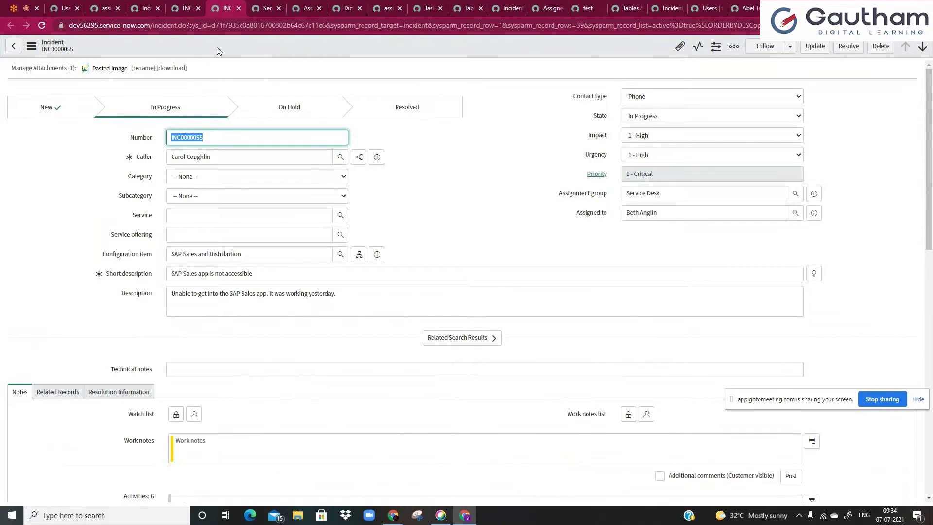
{"action": "right_click", "coordinate": [217, 50]}
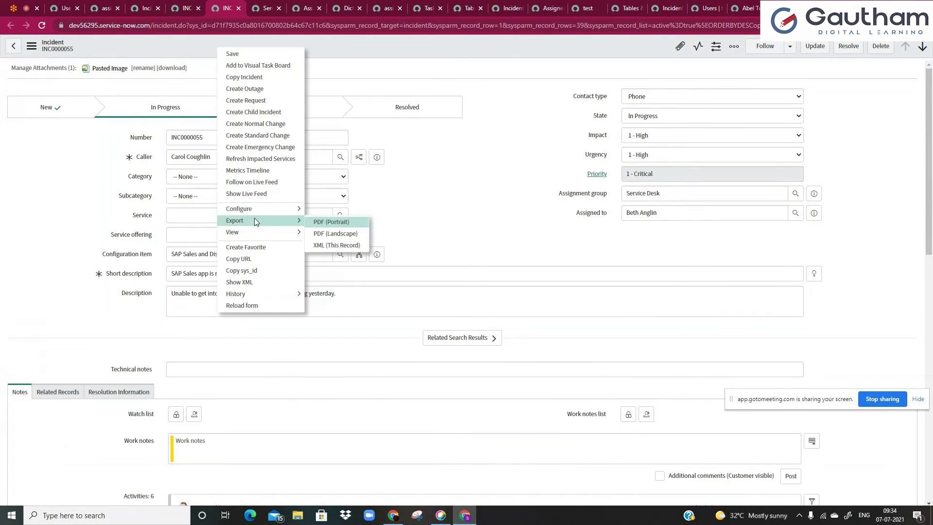
{"action": "mouse_move", "coordinate": [264, 209]}
{"action": "left_click", "coordinate": [317, 248]}
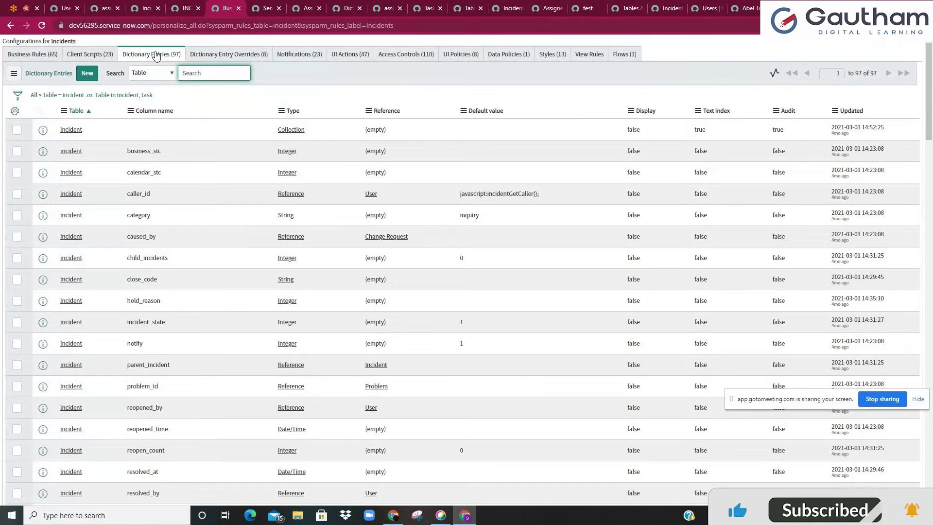
- View the Incident dictionary entry overrides and UI Policies, then create a new UI policy
{"action": "left_click", "coordinate": [223, 57]}
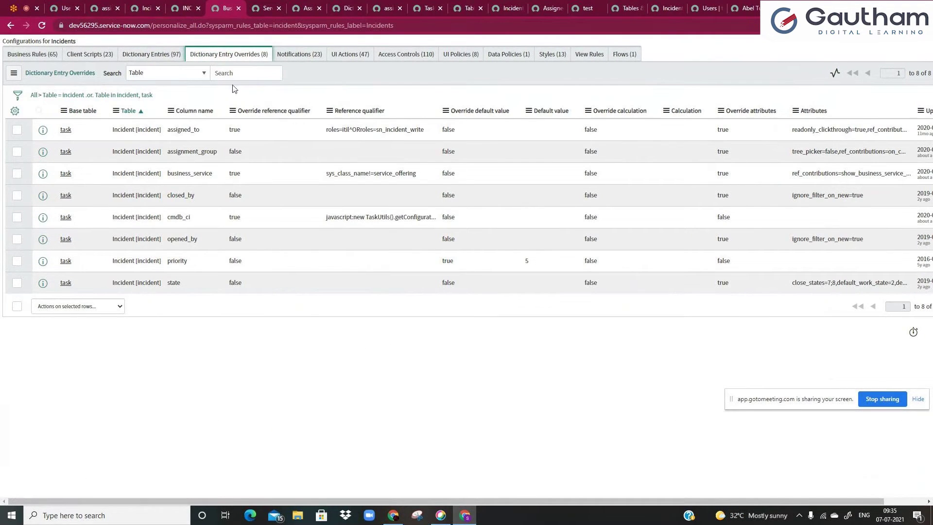
{"action": "left_click", "coordinate": [460, 55]}
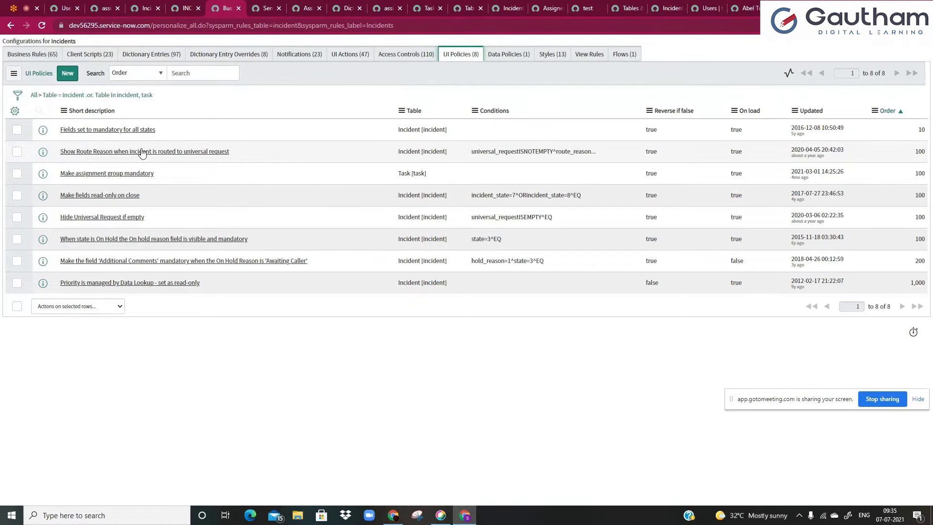
{"action": "left_click", "coordinate": [68, 73]}
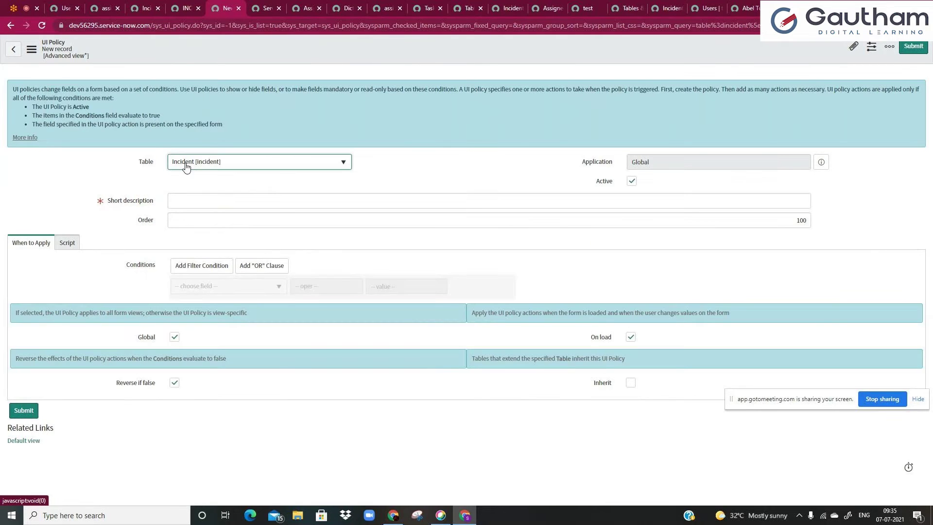
- Title the policy 'make th desc mandatory when short desc contains the word SAP Sales'
{"action": "left_click", "coordinate": [192, 202]}
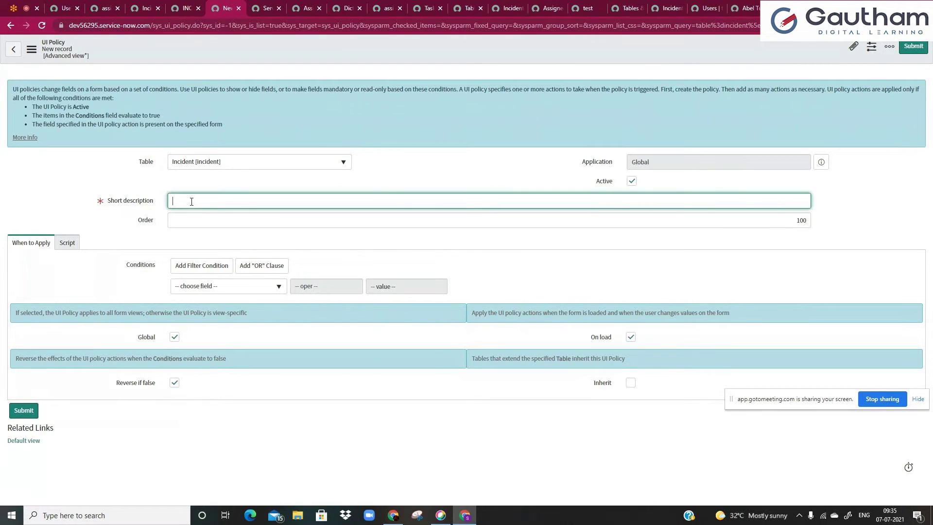
{"action": "type", "text": "i"}
{"action": "key", "text": "BackSpace"}
{"action": "type", "text": "make in shrt"}
{"action": "key", "text": "BackSpace"}
{"action": "key", "text": "BackSpace"}
{"action": "key", "text": "BackSpace"}
{"action": "type", "text": "esc mandatory when short desc contains the word"}
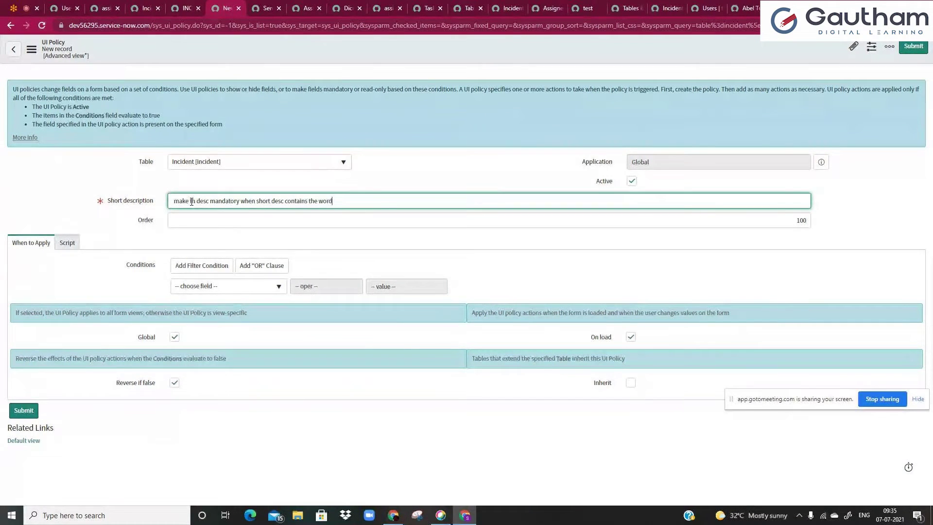
{"action": "type", "text": " SAP Sales"}
{"action": "left_click", "coordinate": [408, 154]}
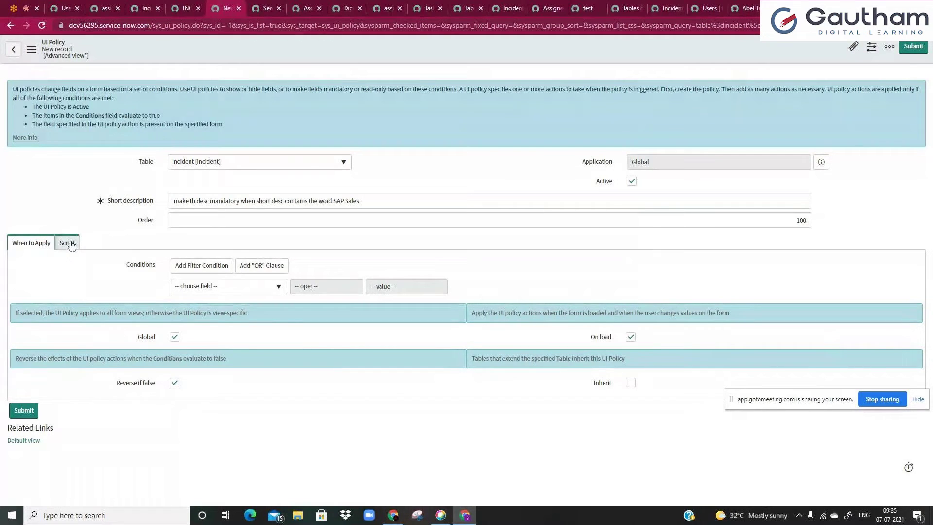
{"action": "left_click", "coordinate": [67, 243]}
{"action": "left_click", "coordinate": [39, 247]}
- Set the policy condition to Short description contains SAP Sales
{"action": "left_click", "coordinate": [202, 291]}
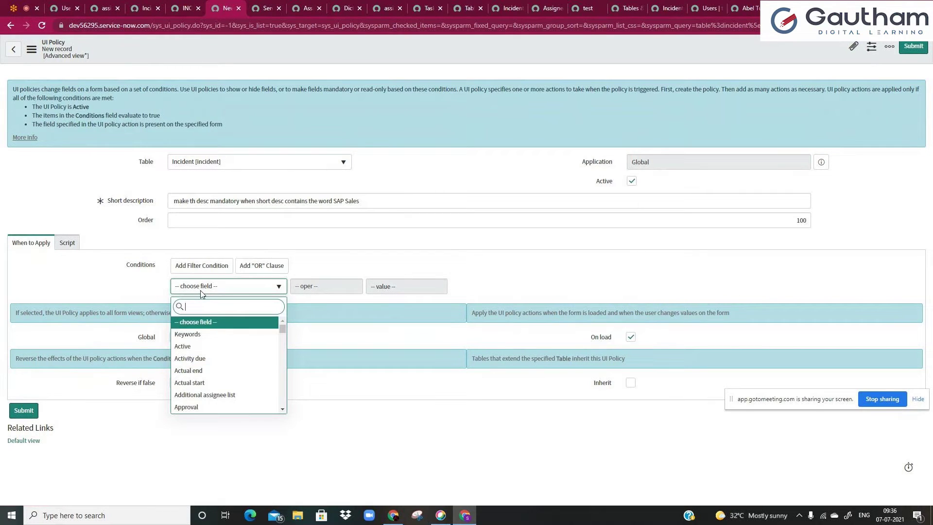
{"action": "type", "text": "sho"}
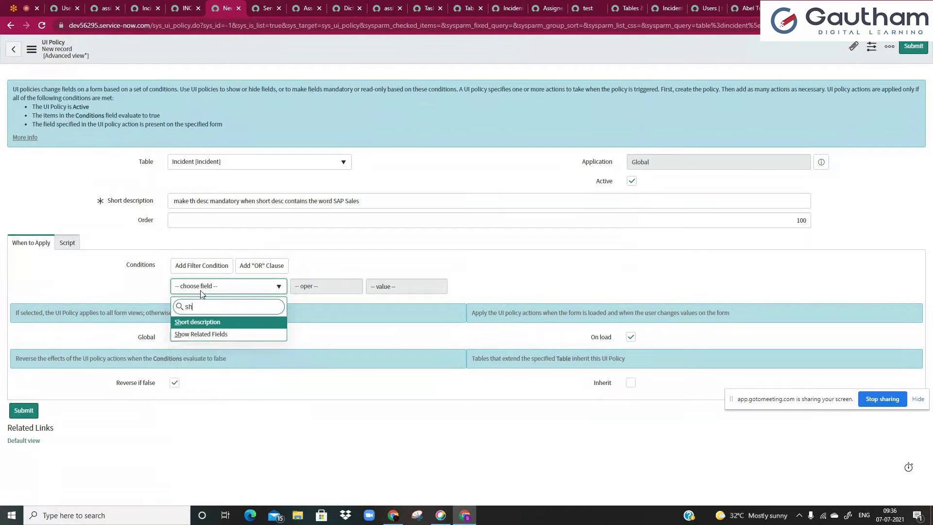
{"action": "left_click", "coordinate": [218, 323]}
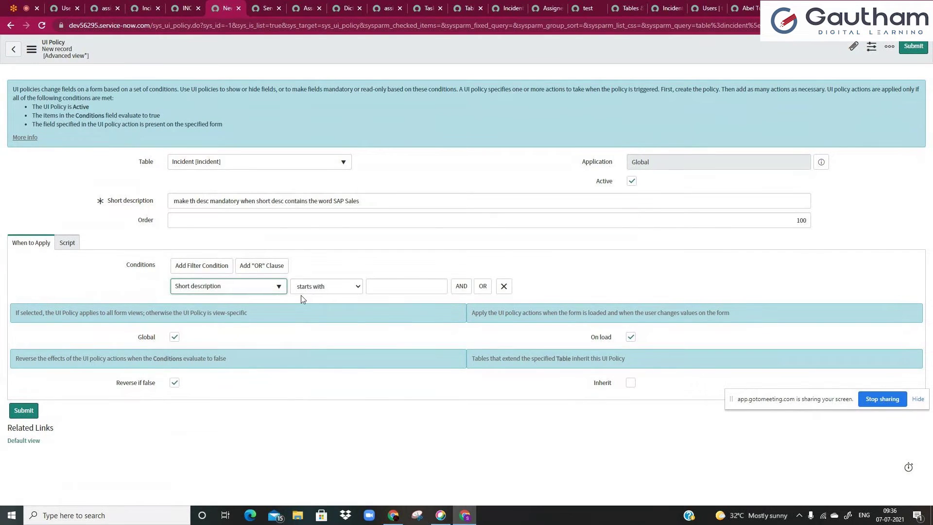
{"action": "left_click", "coordinate": [314, 288]}
{"action": "left_click", "coordinate": [313, 289]}
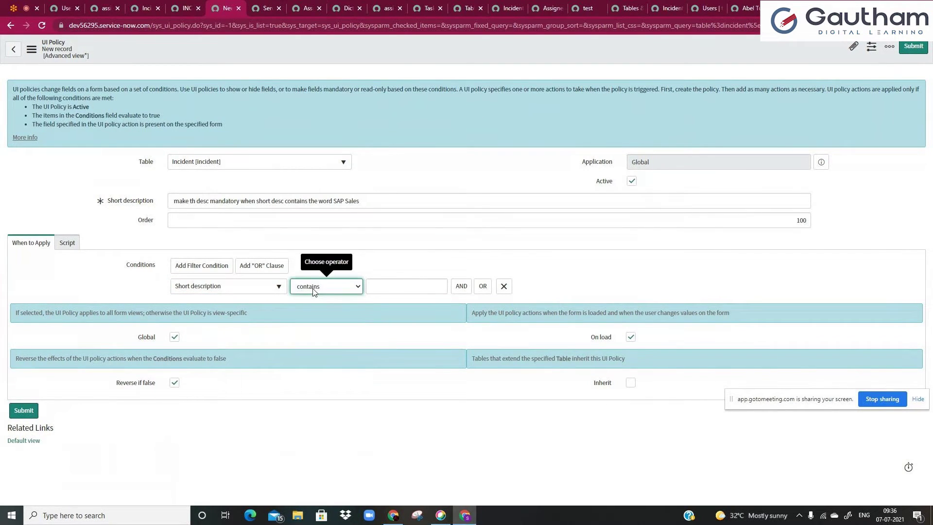
{"action": "left_click", "coordinate": [389, 286]}
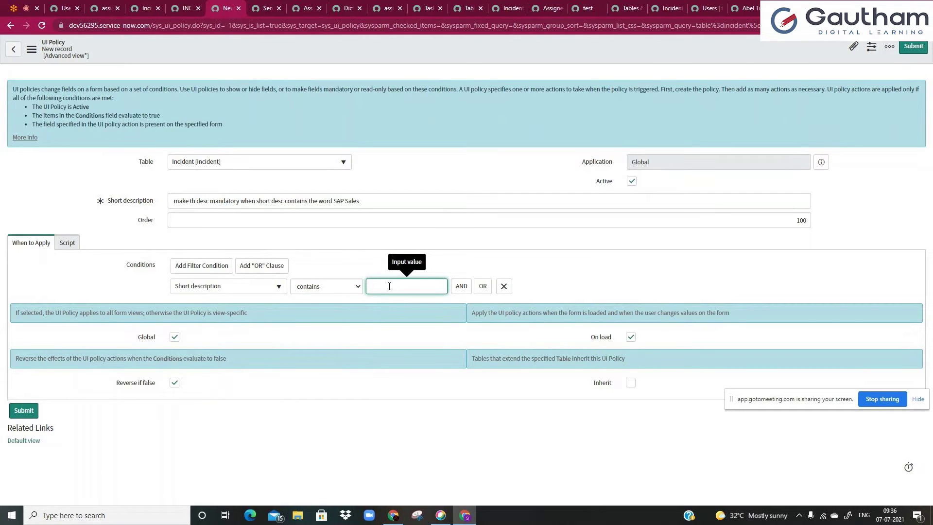
{"action": "type", "text": "SAP Sales"}
{"action": "left_click", "coordinate": [383, 263]}
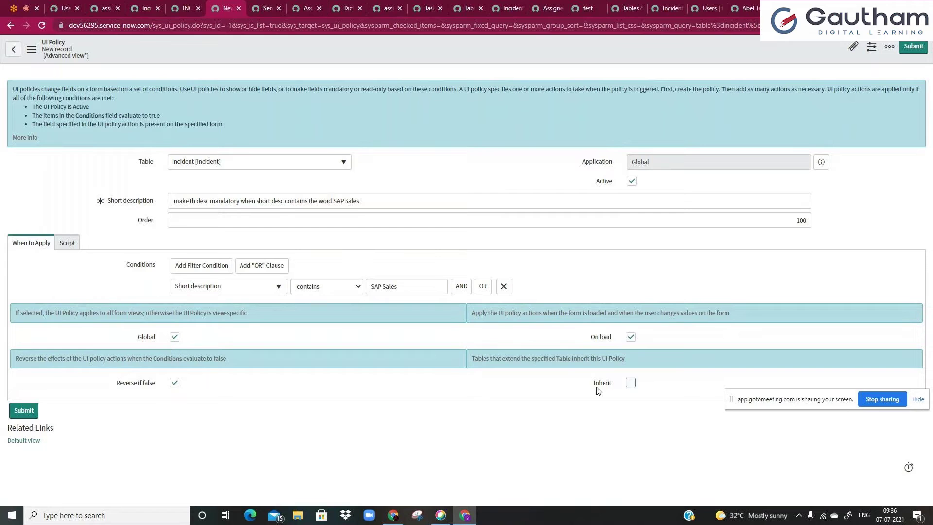
- Ensure On load is checked and save the UI policy
{"action": "left_click", "coordinate": [631, 337]}
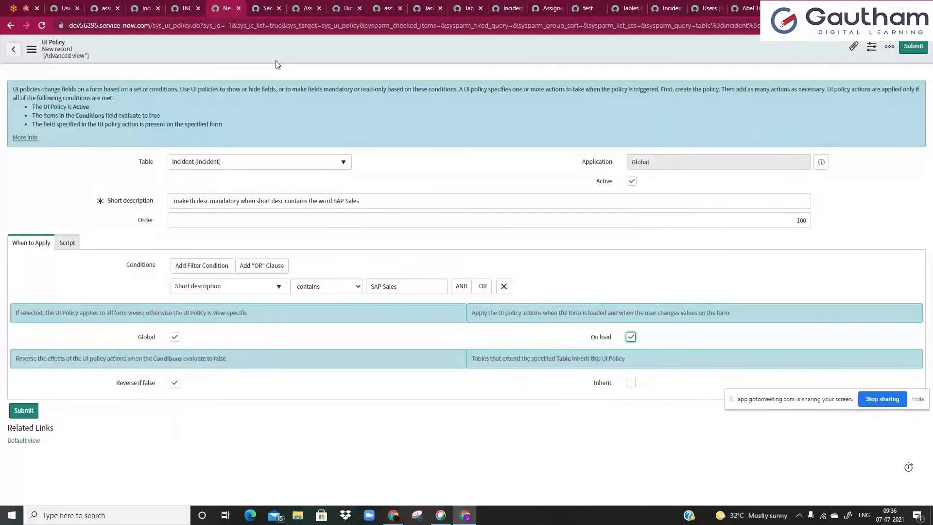
{"action": "right_click", "coordinate": [285, 47]}
{"action": "left_click", "coordinate": [295, 122]}
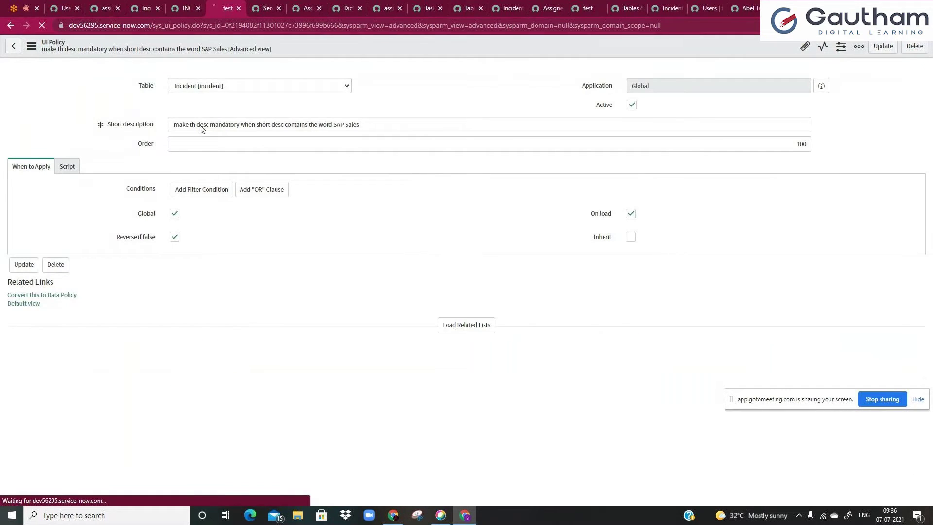
- Review the saved policy's short description wording about the SAP Sales condition
{"action": "left_click_drag", "start_coordinate": [173, 195], "coordinate": [360, 197]}
{"action": "left_click", "coordinate": [360, 196]}
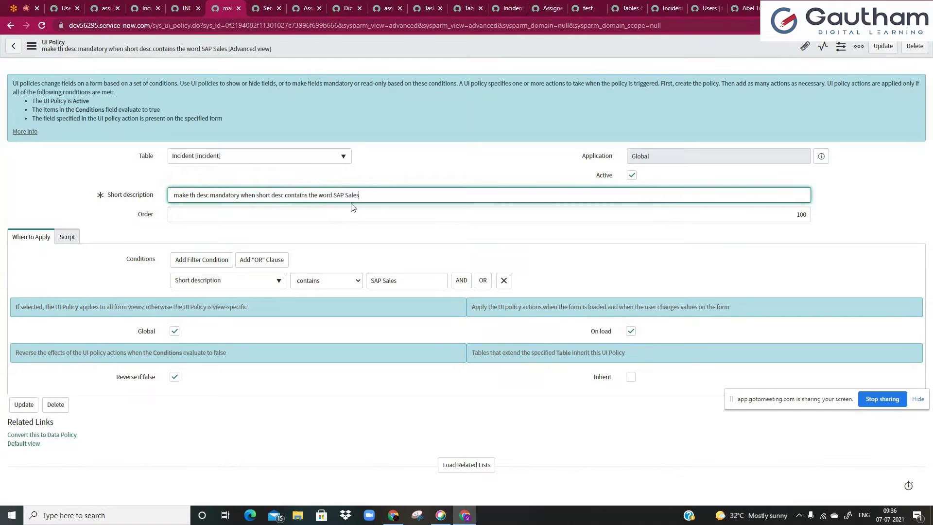
{"action": "left_click_drag", "start_coordinate": [240, 195], "coordinate": [364, 202]}
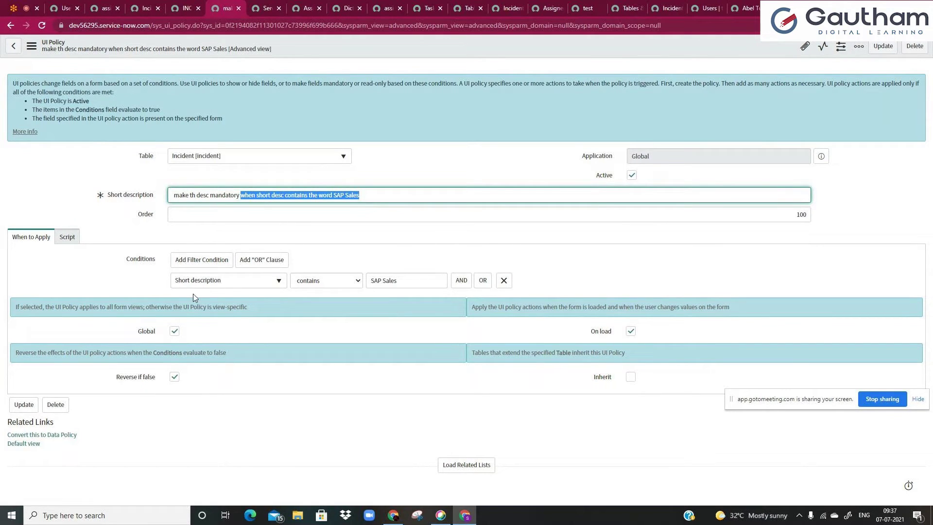
{"action": "left_click", "coordinate": [204, 197]}
{"action": "key", "text": "shift+Home"}
- Load the related lists and start a new UI Policy Action
{"action": "left_click", "coordinate": [464, 465]}
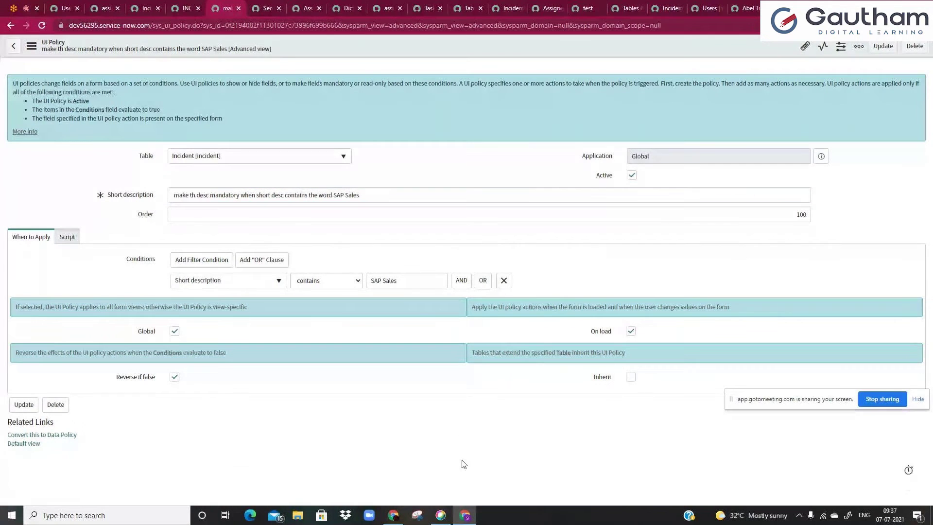
{"action": "scroll", "coordinate": [266, 404], "scroll_direction": "down", "scroll_amount": 2}
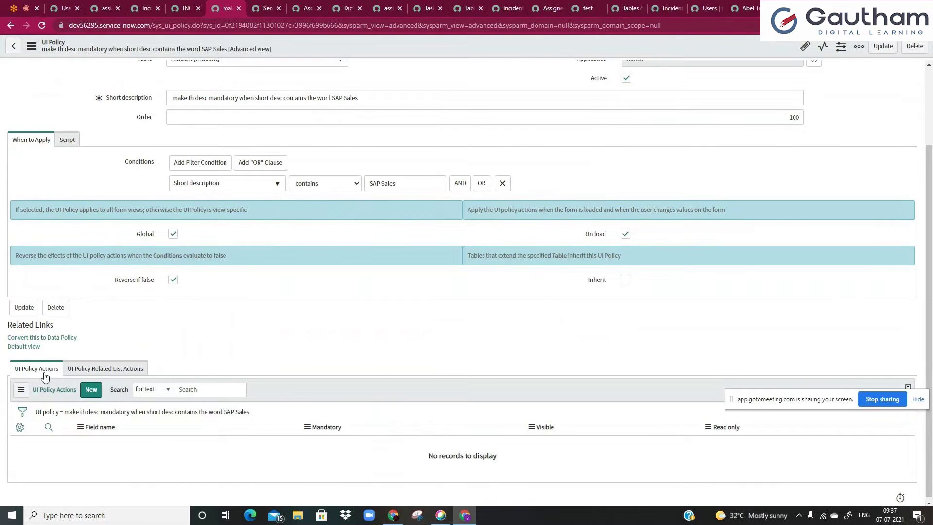
{"action": "left_click", "coordinate": [92, 394]}
- Start a new UI policy action and choose Description as its field
{"action": "left_click", "coordinate": [92, 394]}
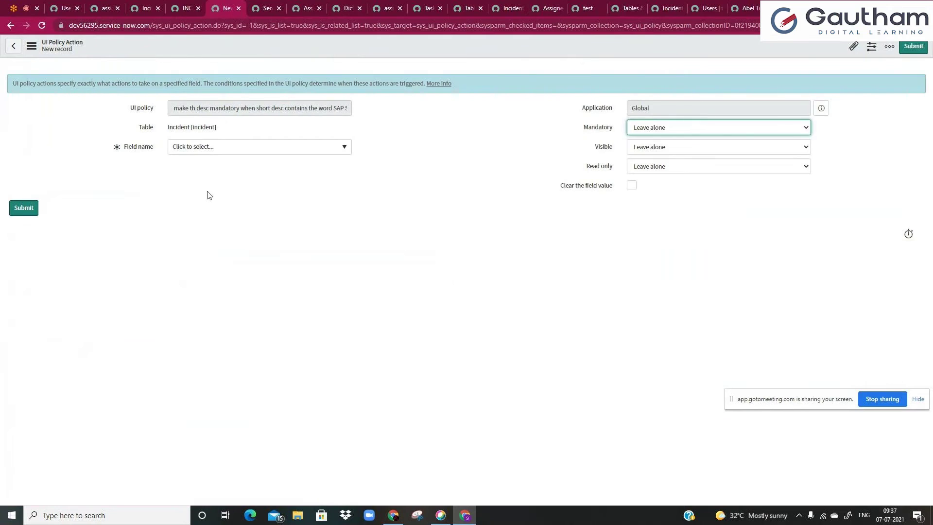
{"action": "left_click", "coordinate": [210, 153]}
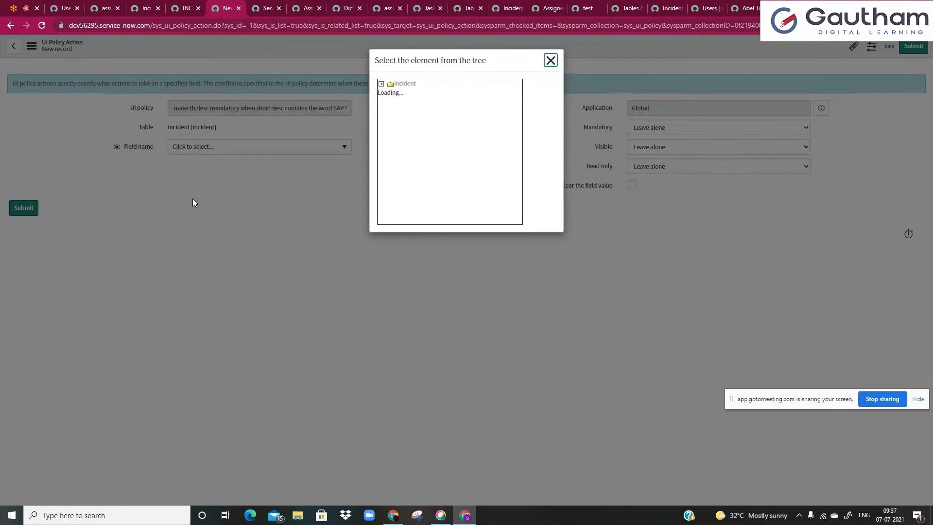
{"action": "left_click", "coordinate": [551, 60]}
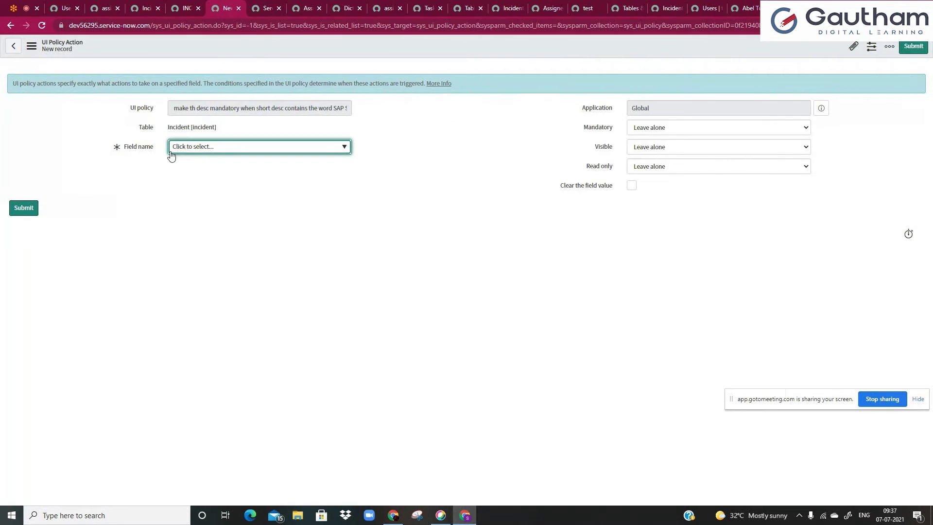
{"action": "left_click", "coordinate": [208, 152]}
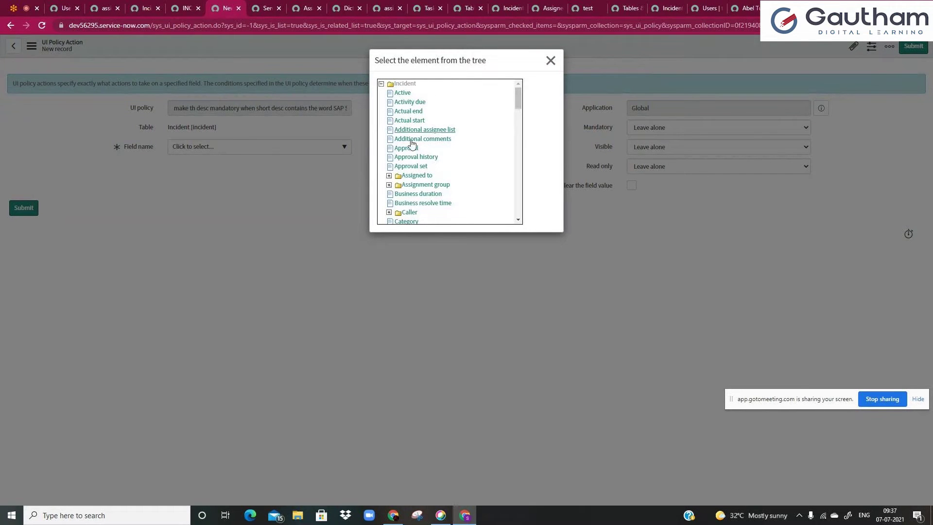
{"action": "key", "text": "ctrl+f"}
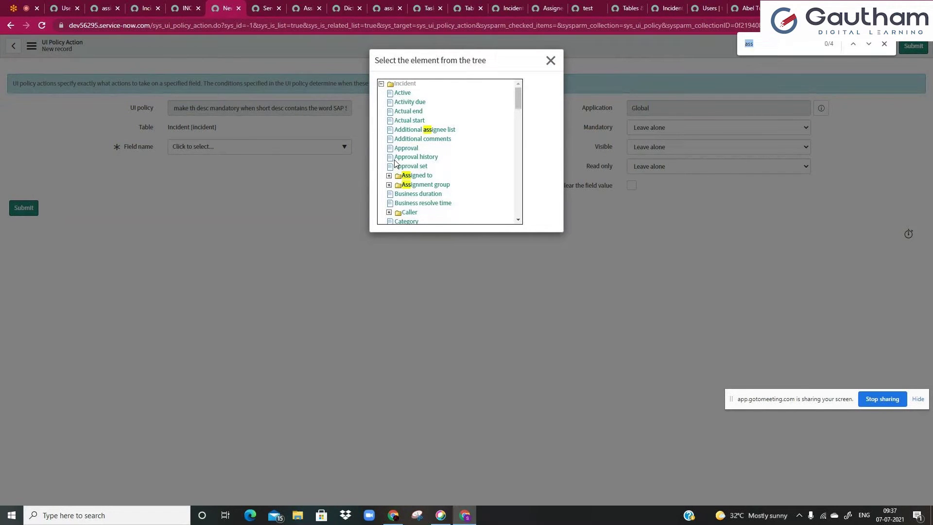
{"action": "type", "text": "desc"}
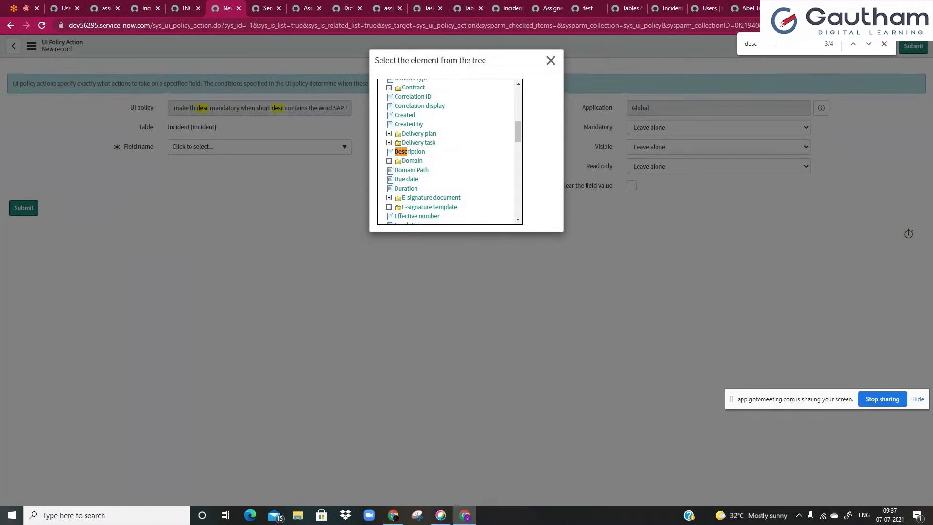
{"action": "left_click", "coordinate": [416, 151]}
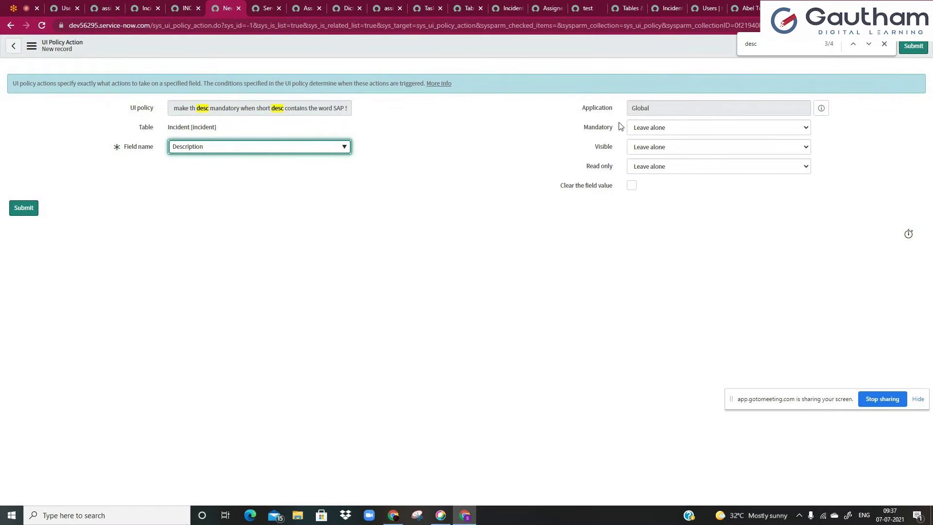
- Set Mandatory to True and save the policy action
{"action": "left_click", "coordinate": [643, 129]}
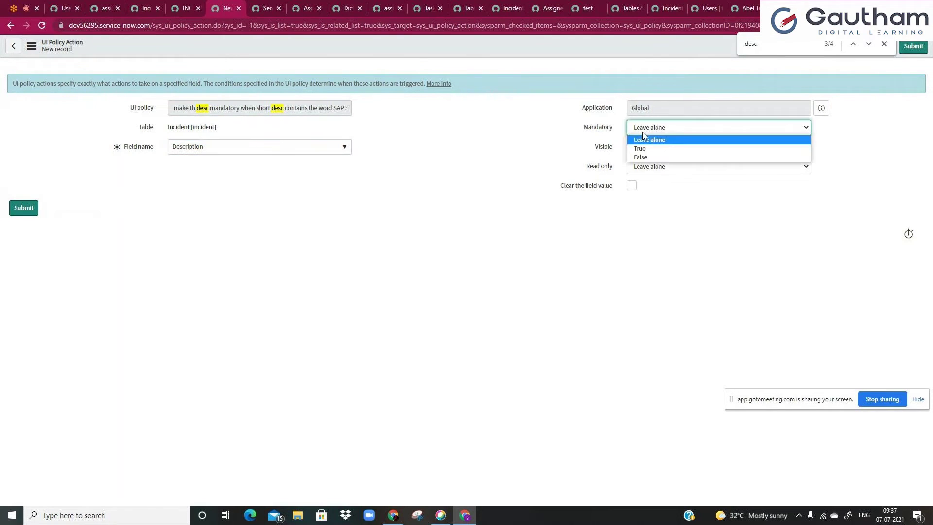
{"action": "left_click", "coordinate": [641, 148]}
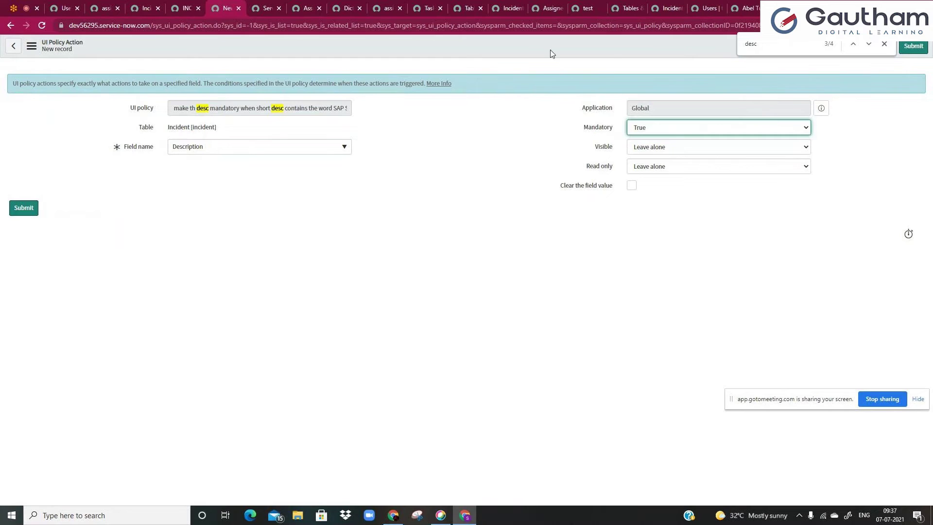
{"action": "right_click", "coordinate": [551, 50]}
{"action": "left_click", "coordinate": [563, 57]}
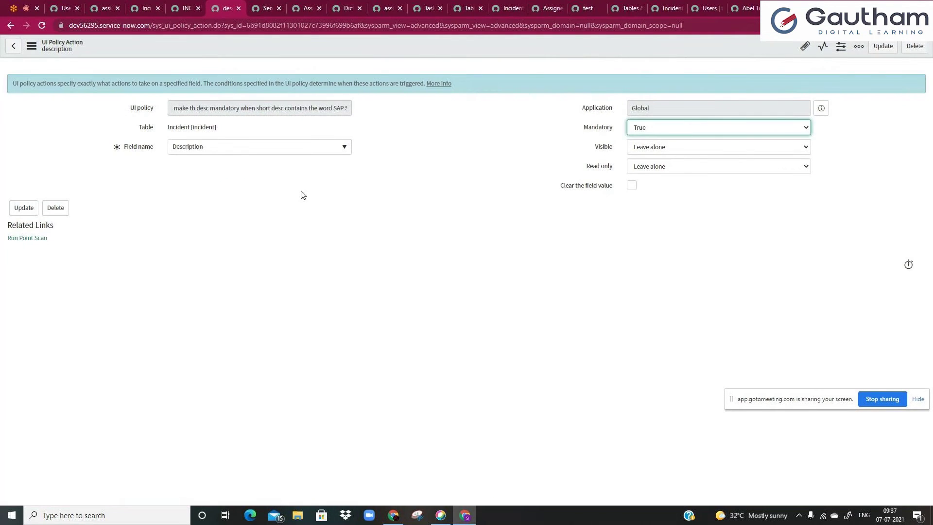
- Reload incident INC0000055 and delete all text from its now-required Description field
{"action": "right_click", "coordinate": [237, 1]}
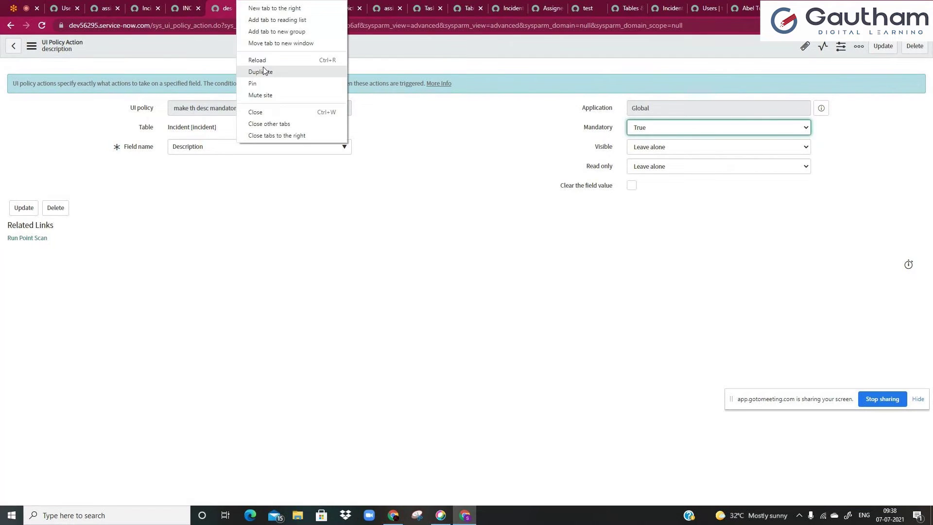
{"action": "left_click", "coordinate": [209, 3]}
{"action": "left_click", "coordinate": [192, 7]}
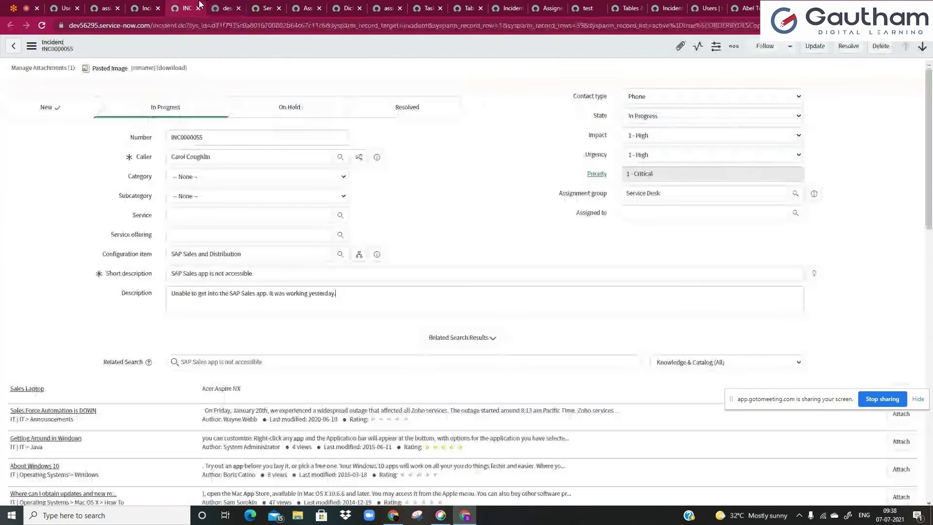
{"action": "left_click", "coordinate": [42, 26]}
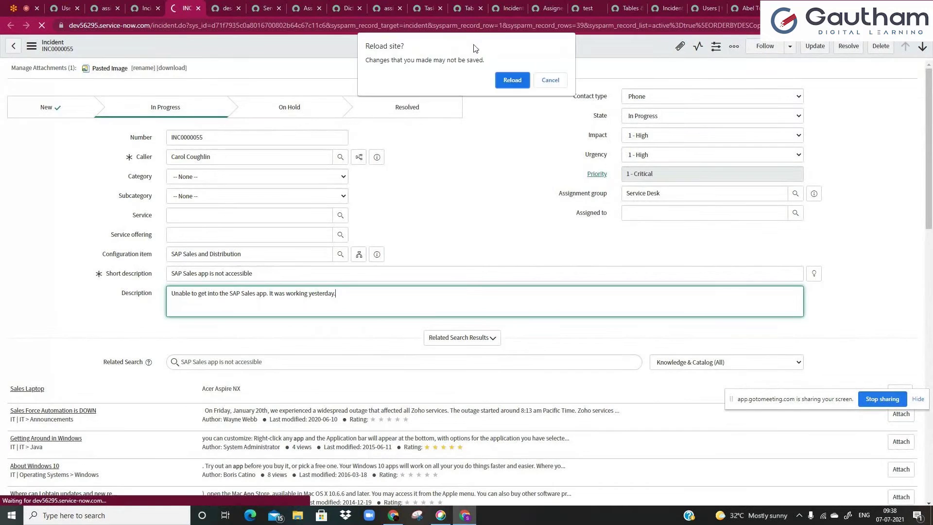
{"action": "left_click", "coordinate": [512, 80]}
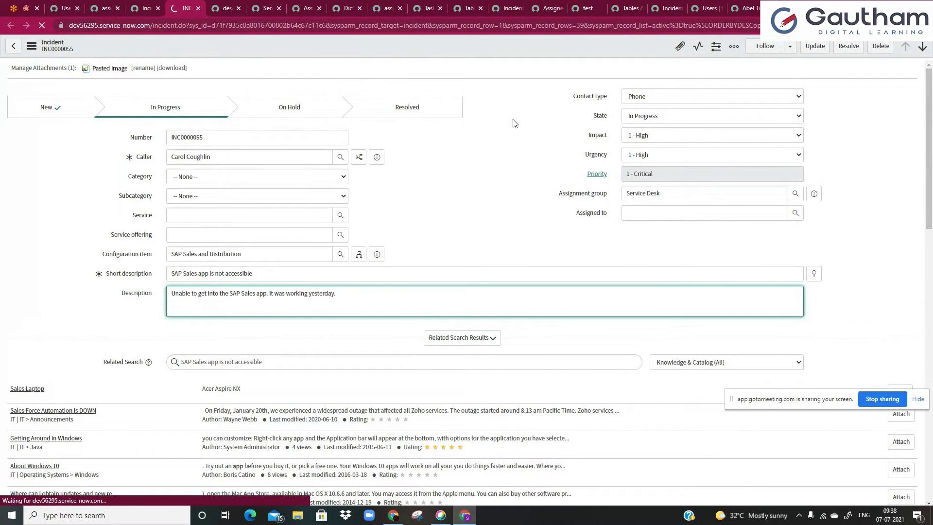
{"action": "left_click", "coordinate": [354, 314]}
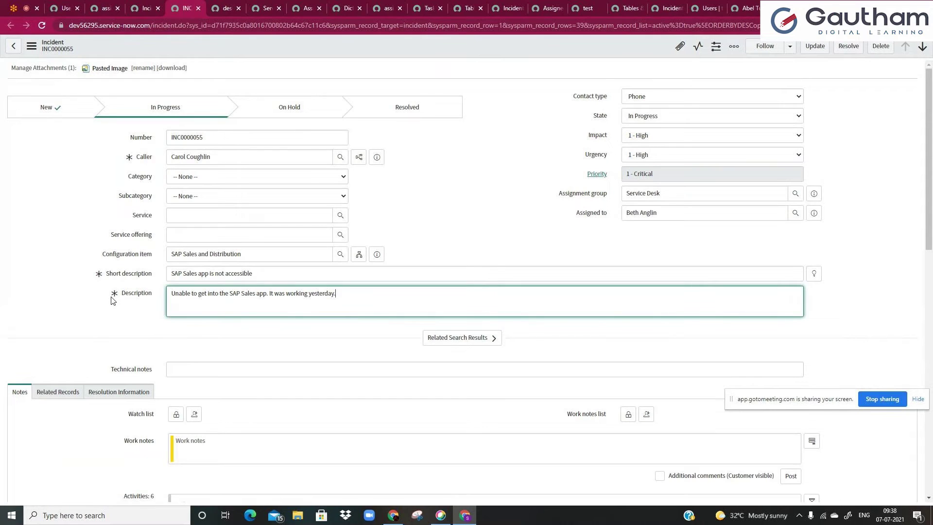
{"action": "mouse_move", "coordinate": [117, 299]}
{"action": "left_click_drag", "start_coordinate": [174, 295], "coordinate": [380, 298]}
{"action": "key", "text": "BackSpace"}
{"action": "left_click", "coordinate": [447, 213]}
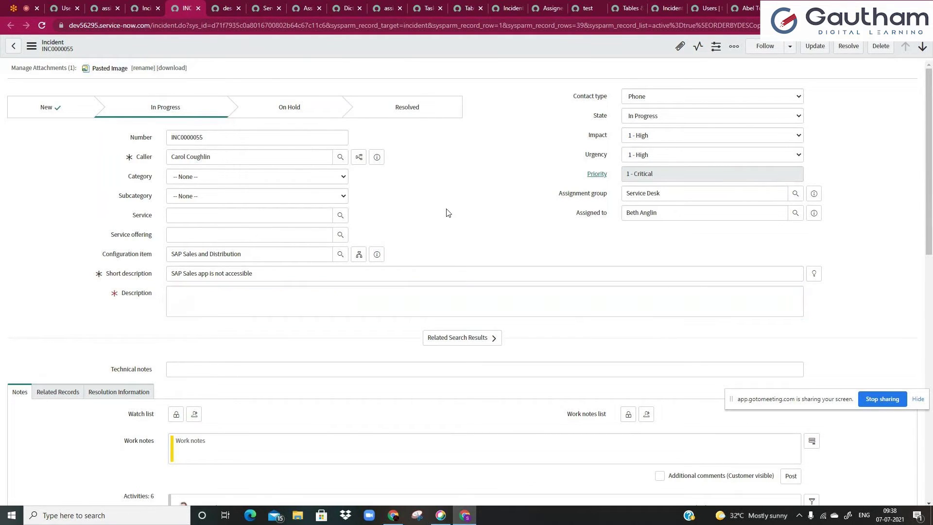
- Return to the SAP Sales UI policy record
{"action": "left_click", "coordinate": [224, 8]}
{"action": "right_click", "coordinate": [225, 7]}
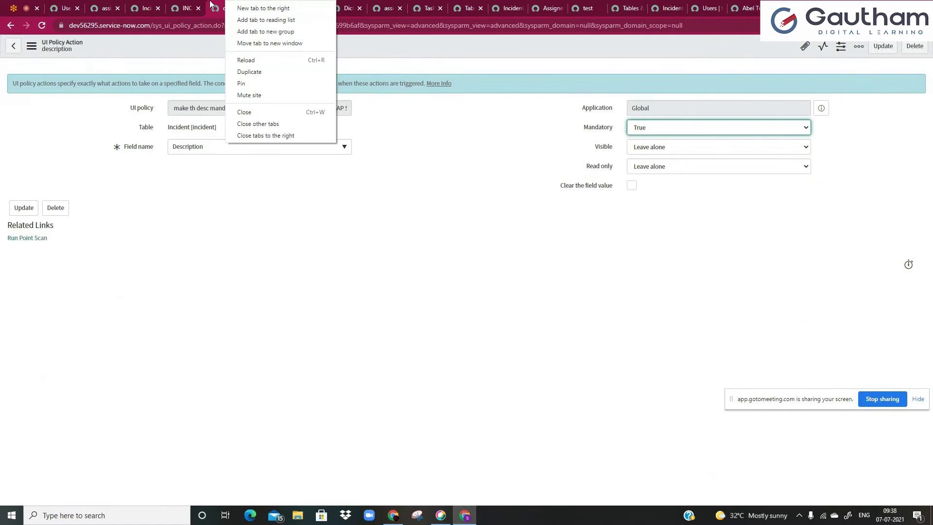
{"action": "left_click", "coordinate": [267, 60]}
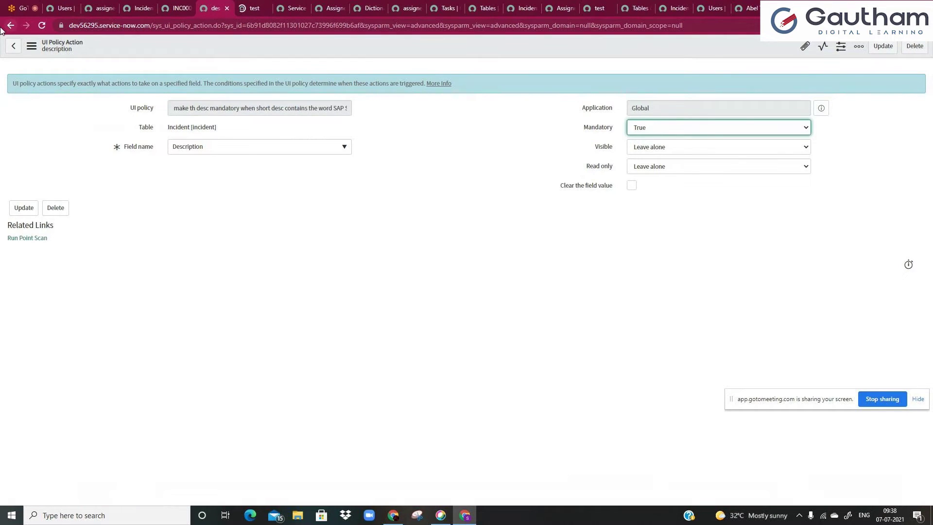
{"action": "left_click", "coordinate": [8, 26]}
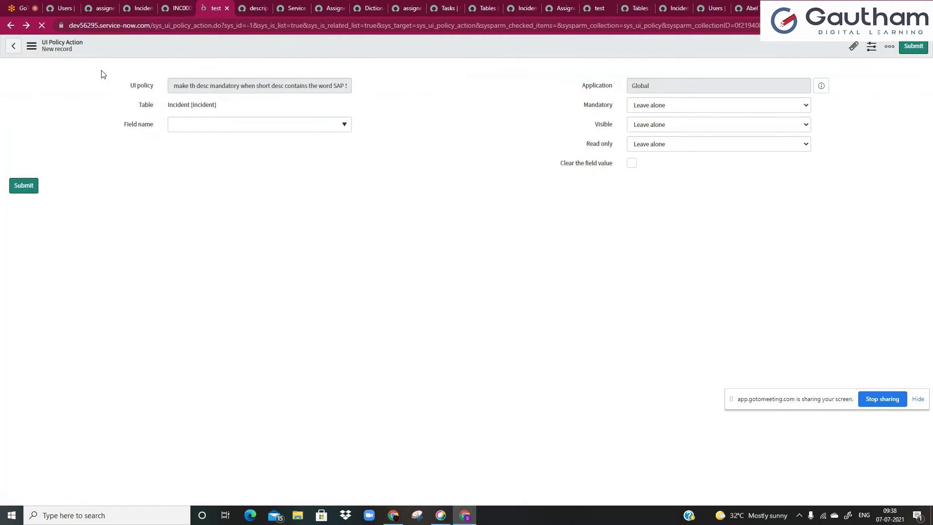
{"action": "left_click", "coordinate": [10, 26]}
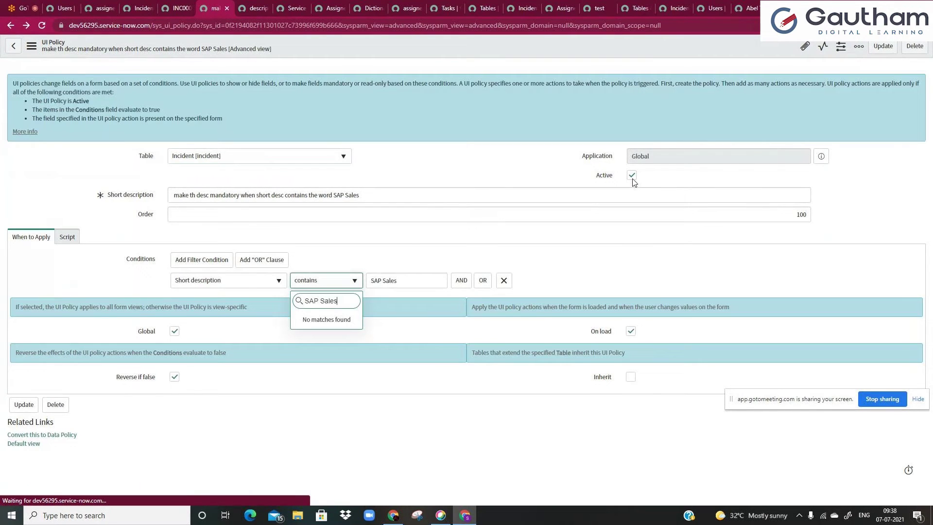
- Uncheck Active on the UI policy and save it
{"action": "left_click", "coordinate": [626, 176]}
{"action": "right_click", "coordinate": [527, 47]}
{"action": "left_click", "coordinate": [535, 55]}
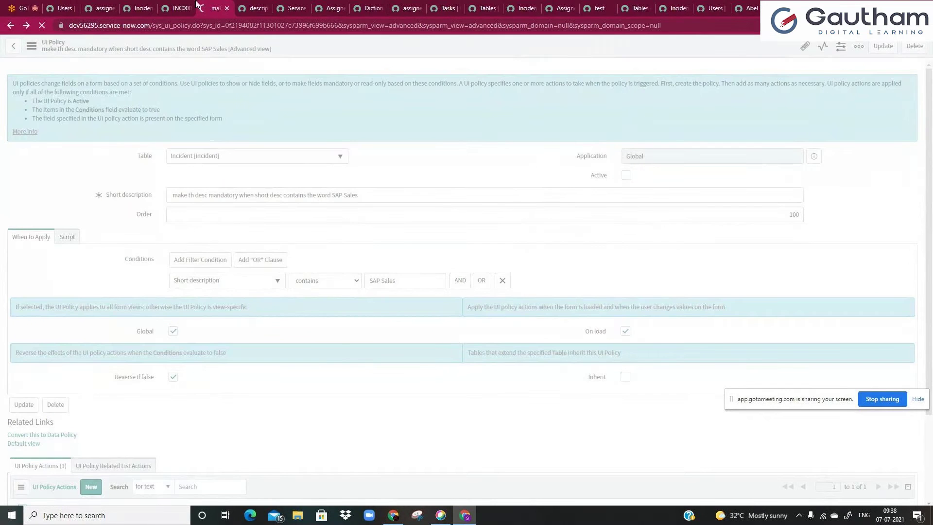
- Reload INC0000055 and paste the original sentence back into its Description
{"action": "left_click", "coordinate": [180, 7]}
{"action": "left_click", "coordinate": [42, 25]}
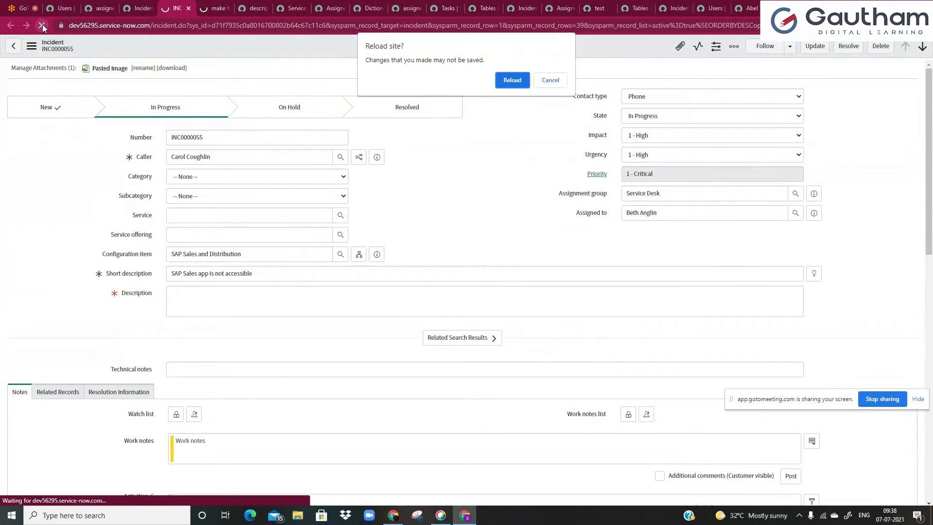
{"action": "left_click", "coordinate": [542, 81]}
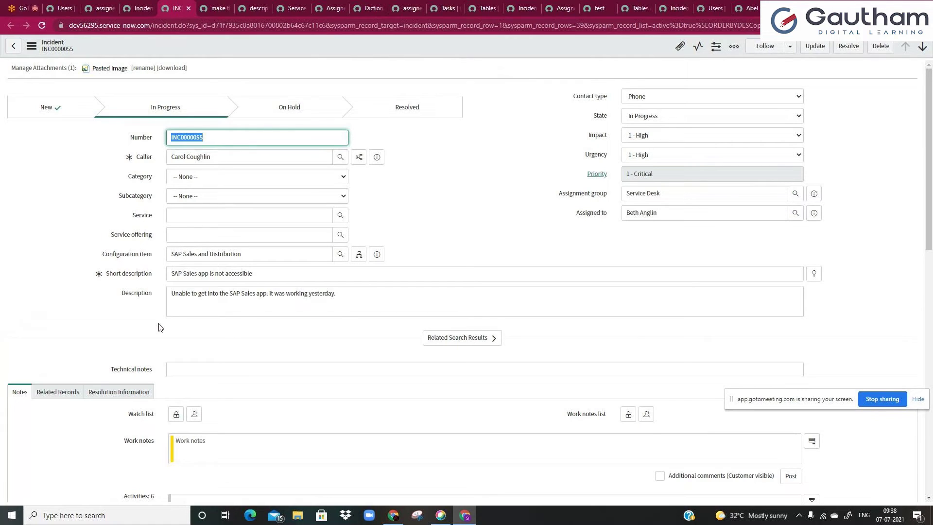
{"action": "left_click", "coordinate": [152, 292]}
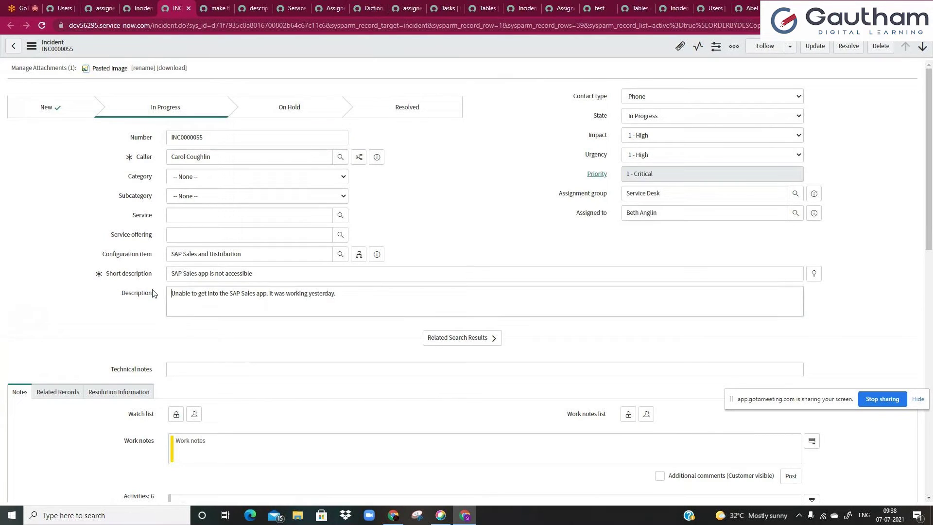
{"action": "key", "text": "ctrl+a"}
{"action": "key", "text": "BackSpace"}
{"action": "left_click", "coordinate": [465, 159]}
{"action": "left_click", "coordinate": [296, 312]}
{"action": "type", "text": "Unable to get into the SAP Sales app, it was working yesterday"}
- Check Active on the UI policy again and save it
{"action": "key", "text": "ctrl+Tab"}
{"action": "left_click", "coordinate": [626, 175]}
{"action": "right_click", "coordinate": [545, 39]}
{"action": "left_click", "coordinate": [557, 49]}
- Set the description action's Read only value to True in the actions list
{"action": "scroll", "coordinate": [120, 286], "scroll_direction": "down", "scroll_amount": 1}
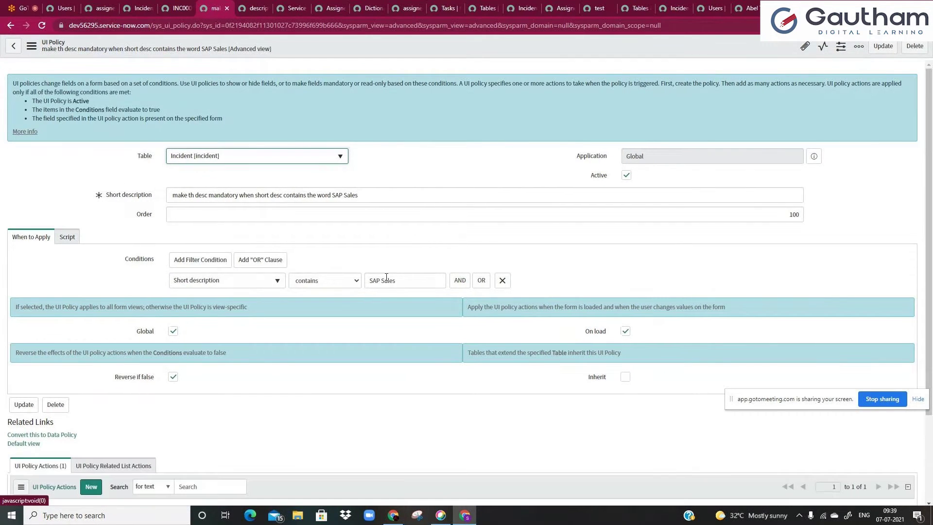
{"action": "scroll", "coordinate": [386, 279], "scroll_direction": "down", "scroll_amount": 3}
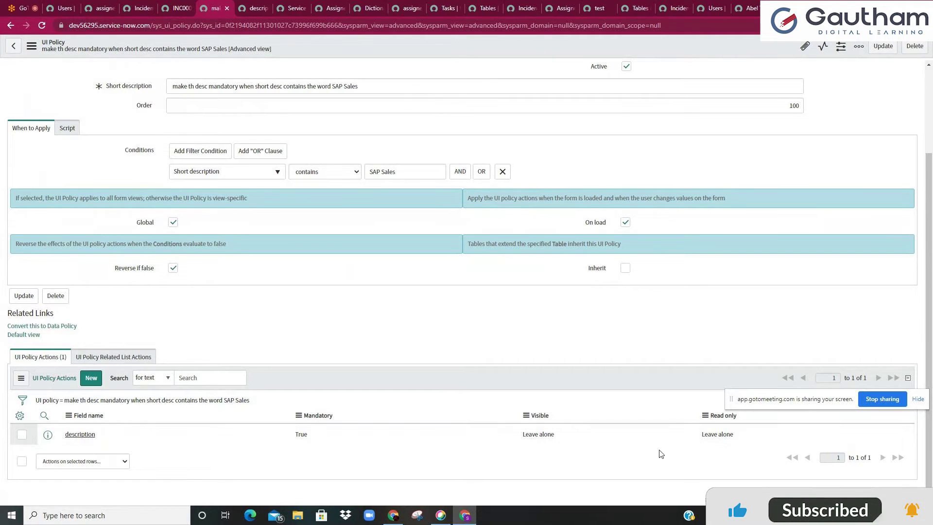
{"action": "left_click", "coordinate": [734, 436]}
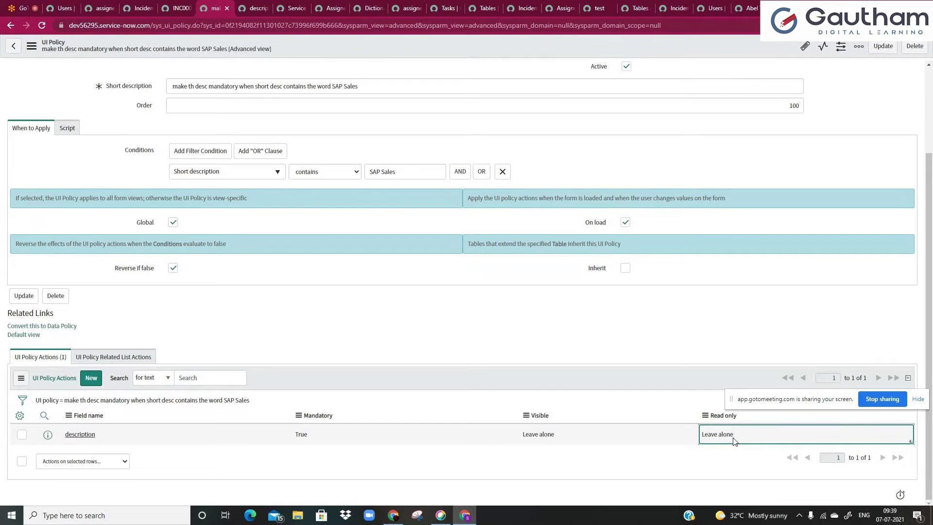
{"action": "double_click", "coordinate": [735, 441]}
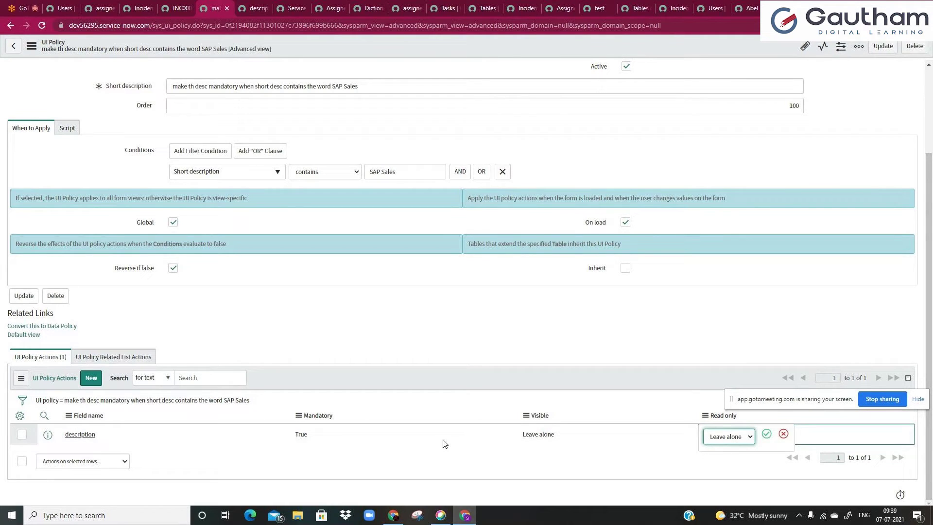
{"action": "left_click", "coordinate": [735, 437]}
{"action": "left_click", "coordinate": [726, 457]}
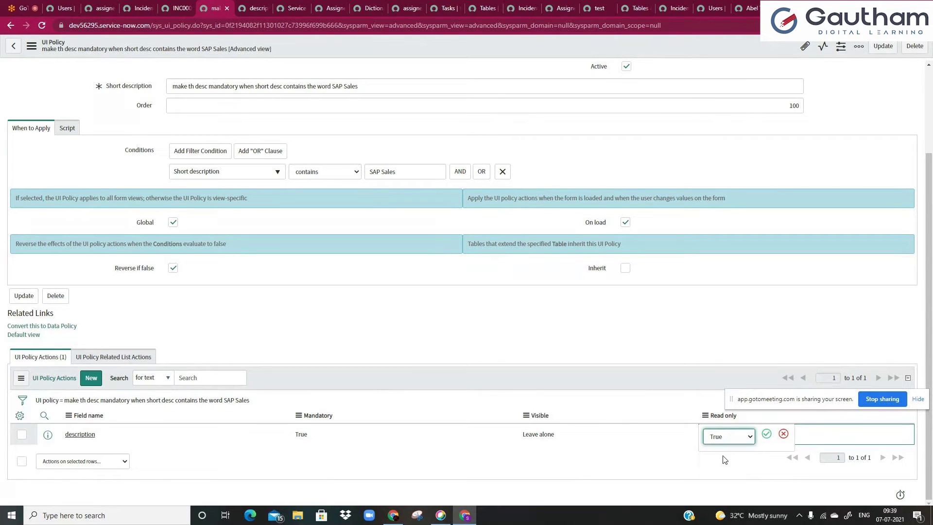
{"action": "left_click", "coordinate": [767, 434]}
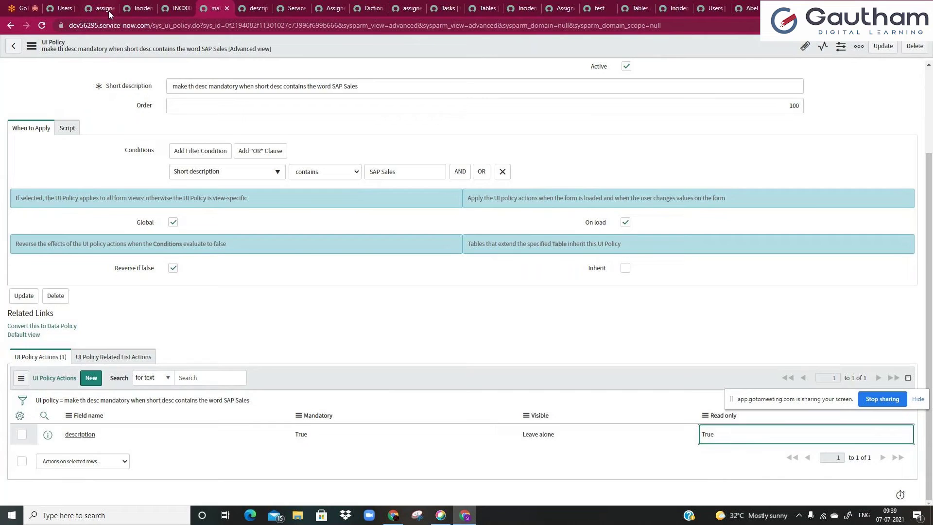
- Reload INC0000055 to confirm Description can't be edited, then return to the policy
{"action": "left_click", "coordinate": [178, 8]}
{"action": "left_click", "coordinate": [42, 24]}
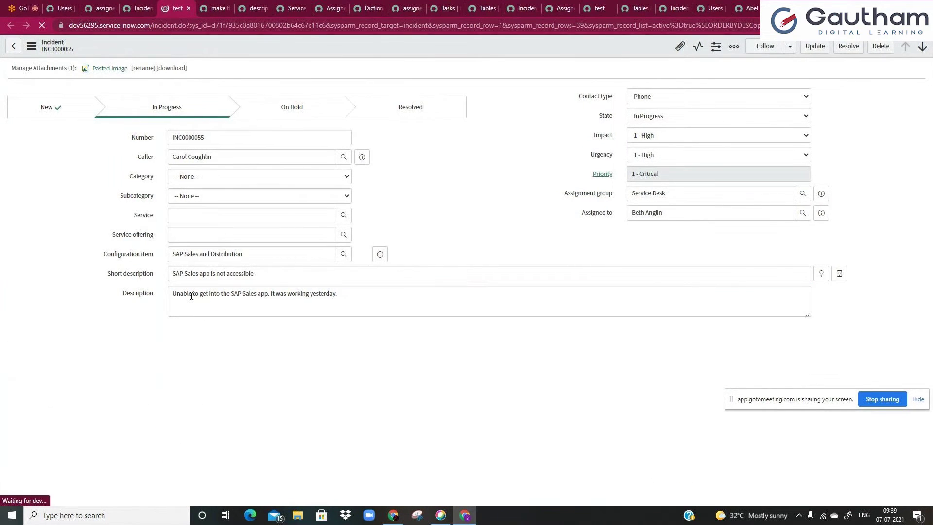
{"action": "triple_click", "coordinate": [223, 293]}
{"action": "left_click", "coordinate": [223, 294]}
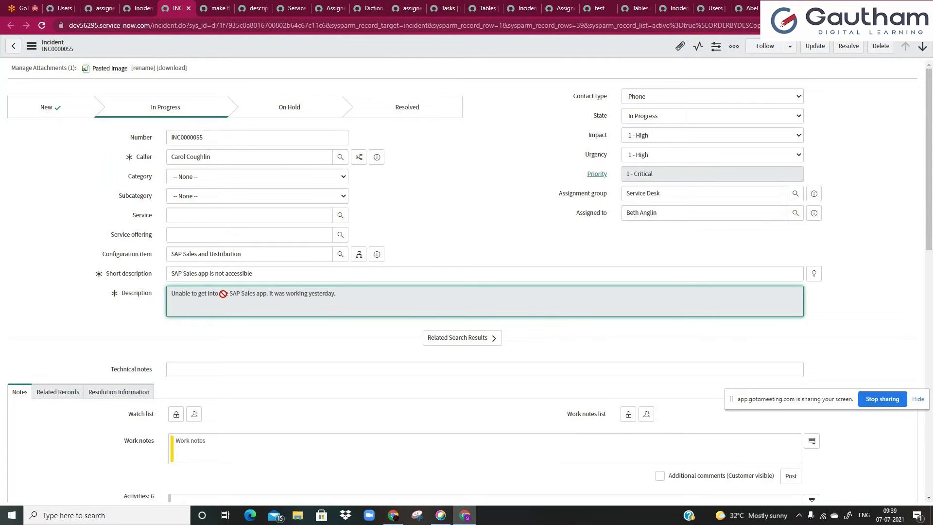
{"action": "left_click", "coordinate": [215, 8]}
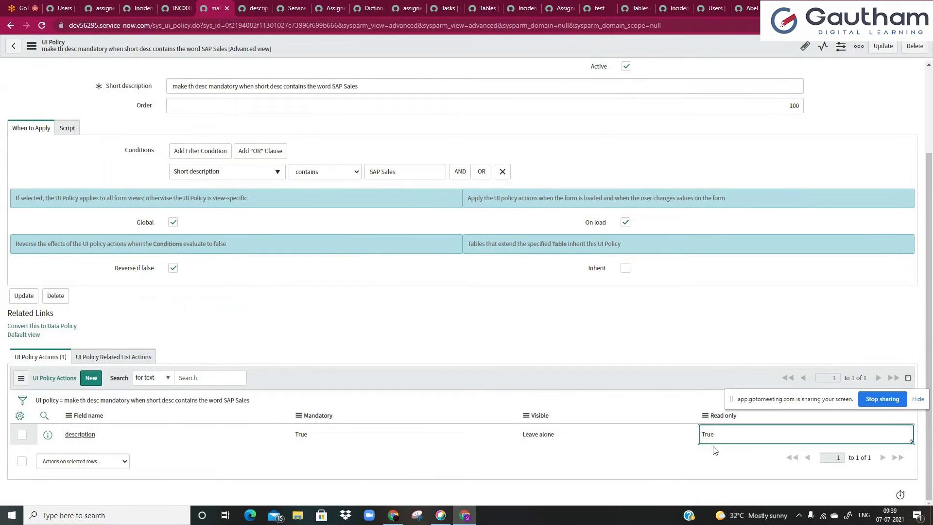
- Set the description action's Read only and Mandatory values to Leave alone
{"action": "left_click", "coordinate": [727, 437]}
{"action": "left_click", "coordinate": [726, 449]}
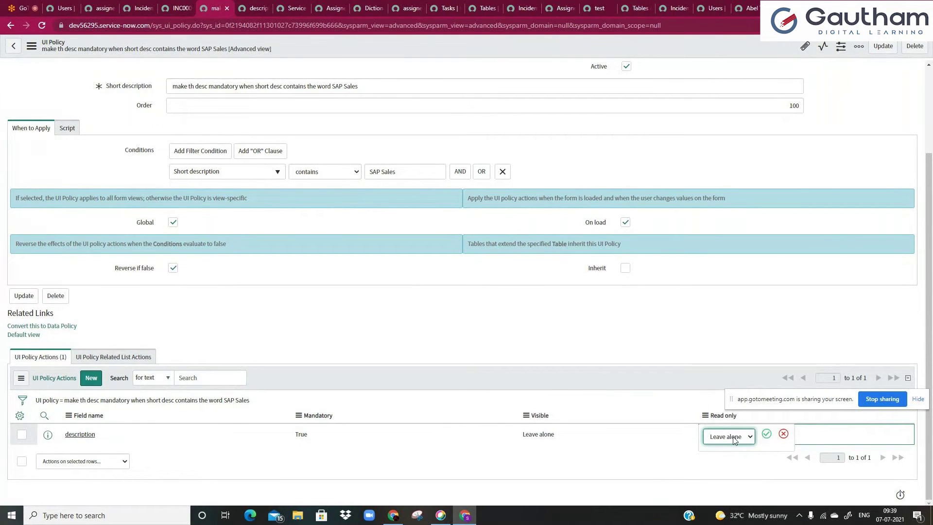
{"action": "left_click", "coordinate": [735, 438]}
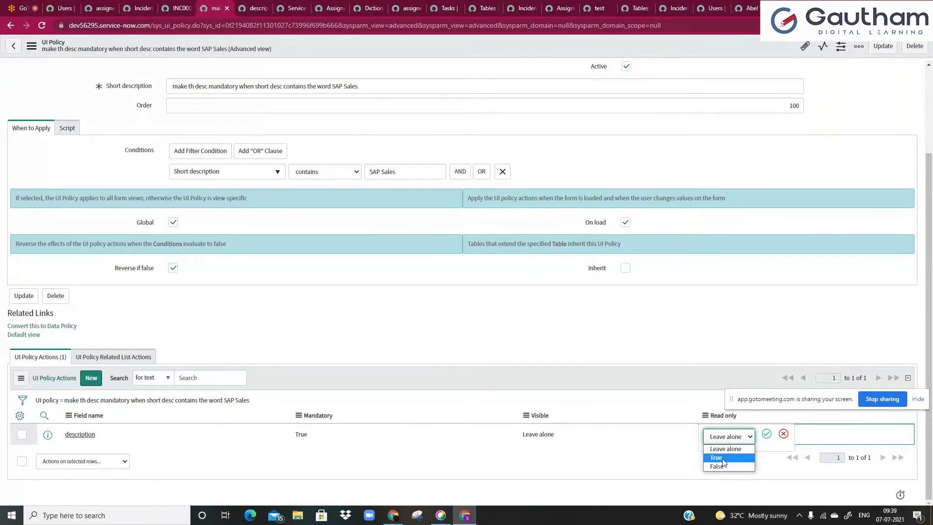
{"action": "left_click", "coordinate": [773, 440]}
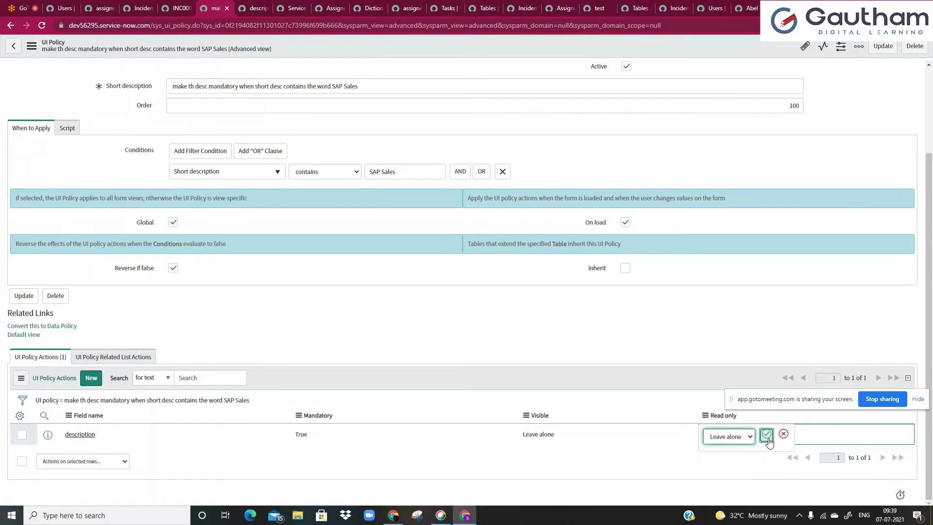
{"action": "left_click", "coordinate": [768, 433]}
{"action": "left_click", "coordinate": [310, 435]}
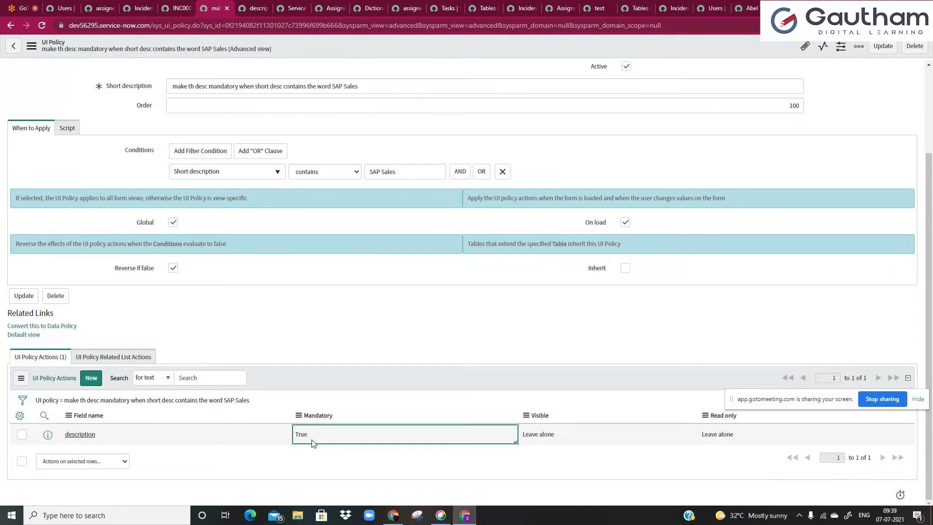
{"action": "double_click", "coordinate": [313, 444]}
{"action": "left_click", "coordinate": [314, 447]}
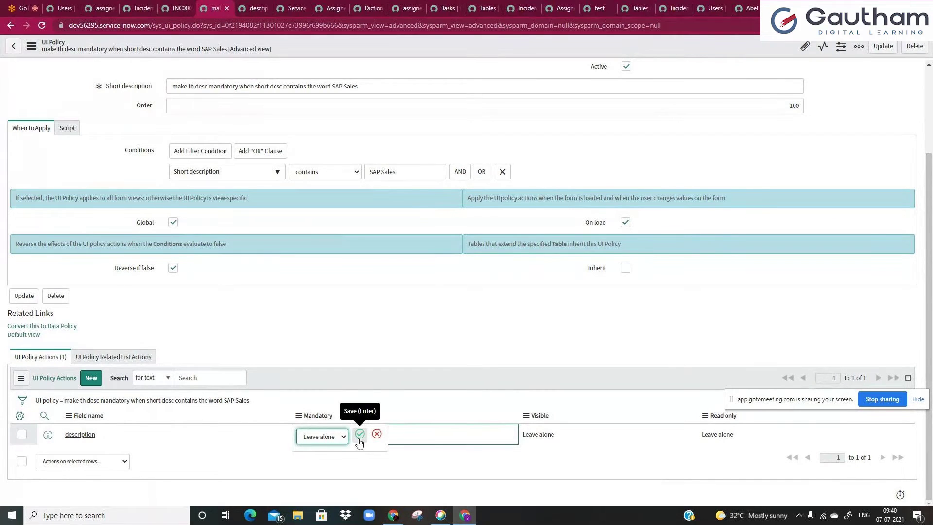
{"action": "left_click", "coordinate": [360, 434]}
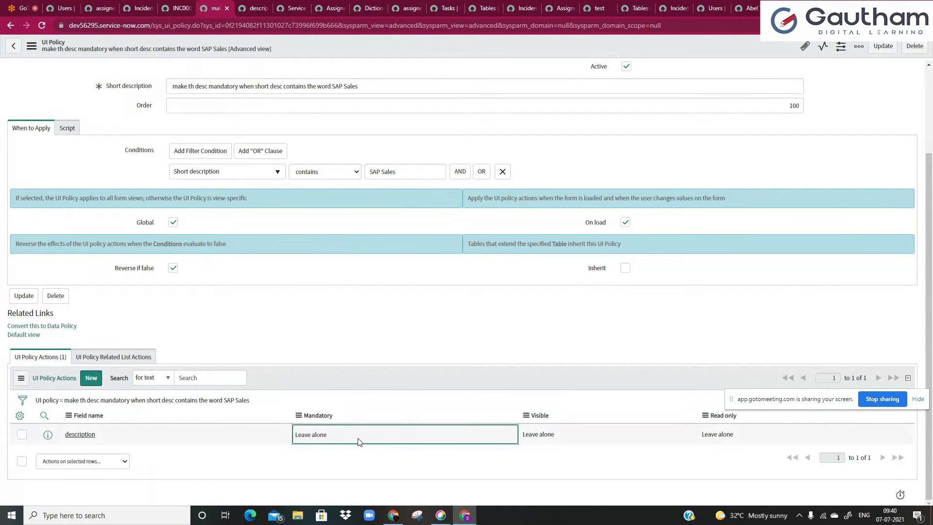
- Set the description action's Visible value to False
{"action": "left_click", "coordinate": [547, 443]}
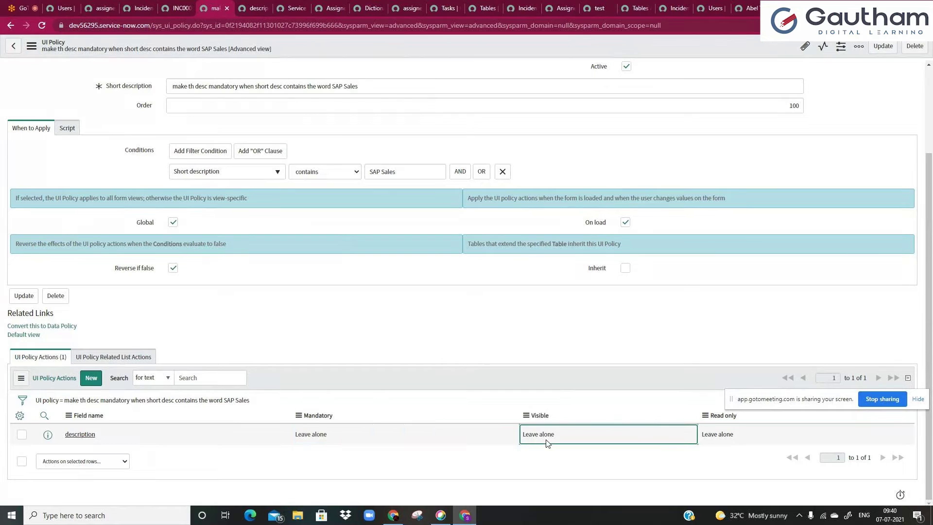
{"action": "left_click", "coordinate": [547, 441]}
{"action": "left_click", "coordinate": [542, 437]}
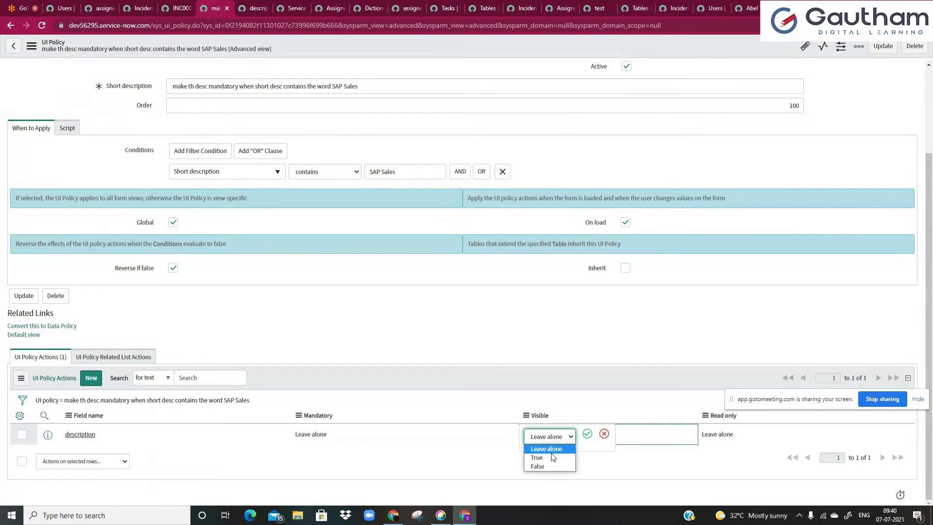
{"action": "left_click", "coordinate": [538, 466]}
{"action": "left_click", "coordinate": [515, 455]}
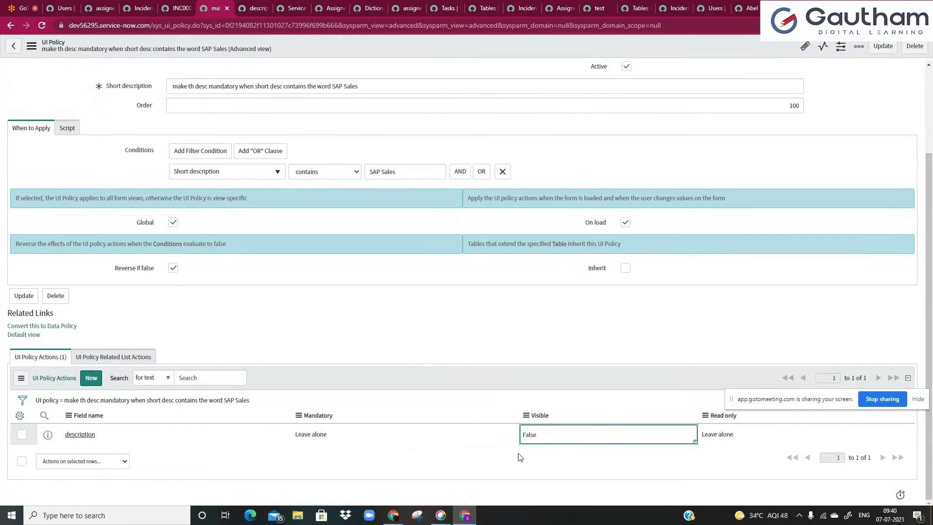
{"action": "left_click", "coordinate": [233, 404]}
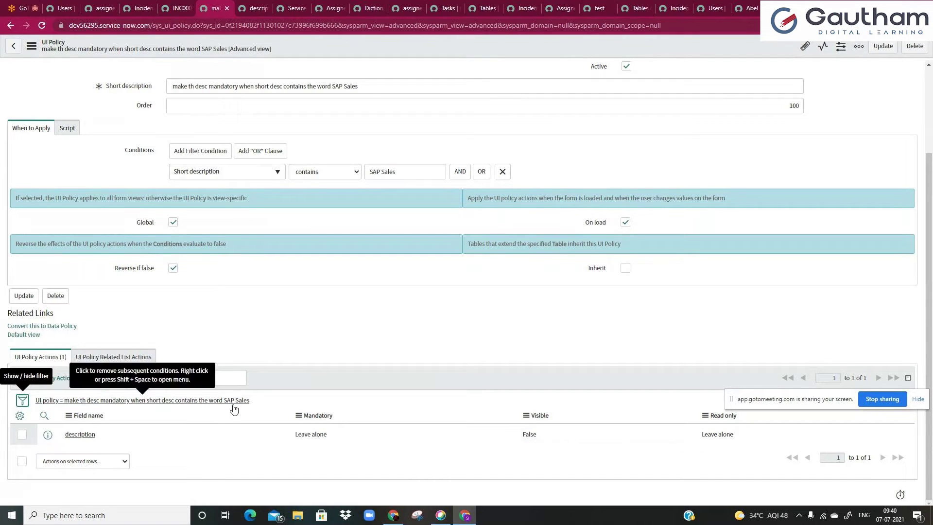
- Check INC0000055 no longer shows Description, then return to the policy
{"action": "left_click", "coordinate": [173, 9]}
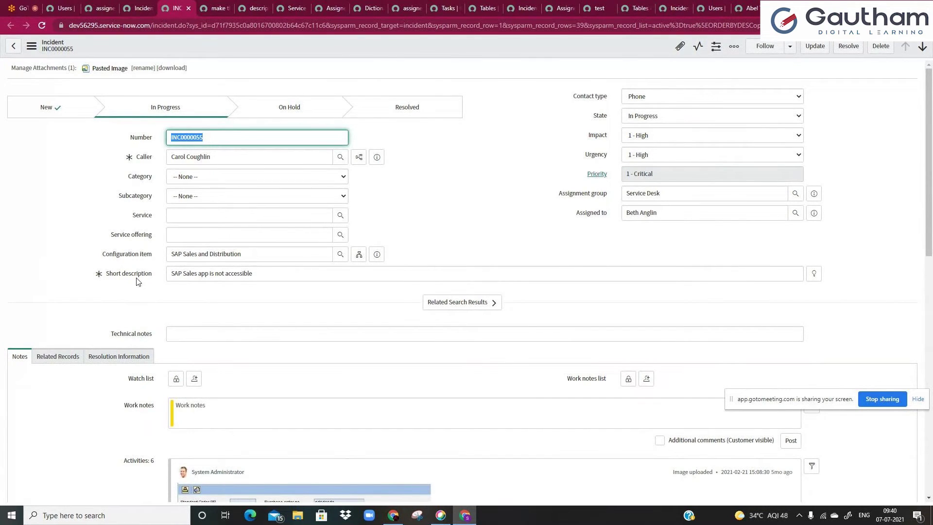
{"action": "left_click", "coordinate": [174, 302]}
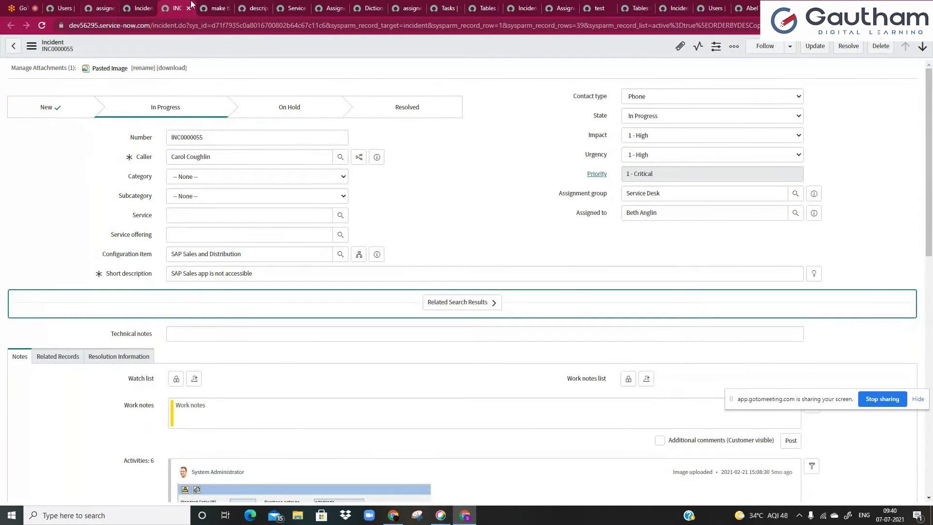
{"action": "key", "text": "ctrl+Tab"}
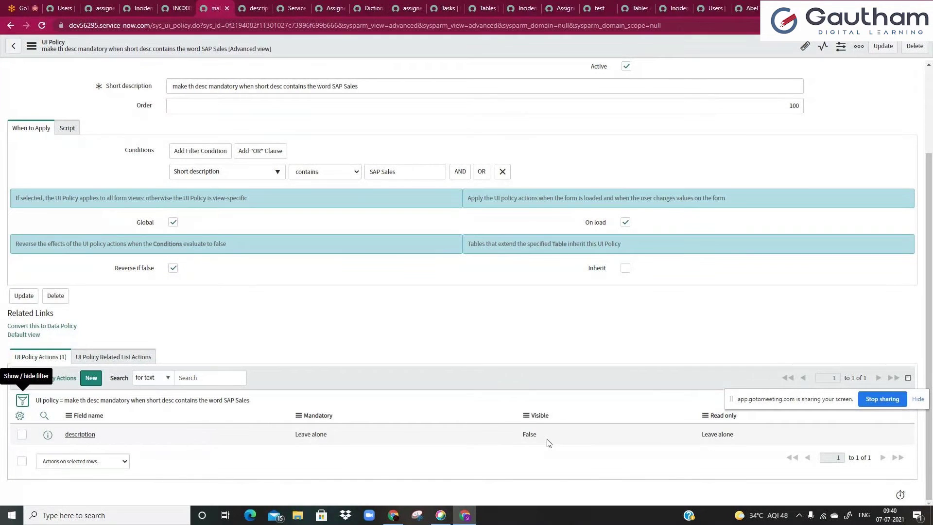
- Set the description action's Visible value back to Leave alone
{"action": "left_click", "coordinate": [548, 441]}
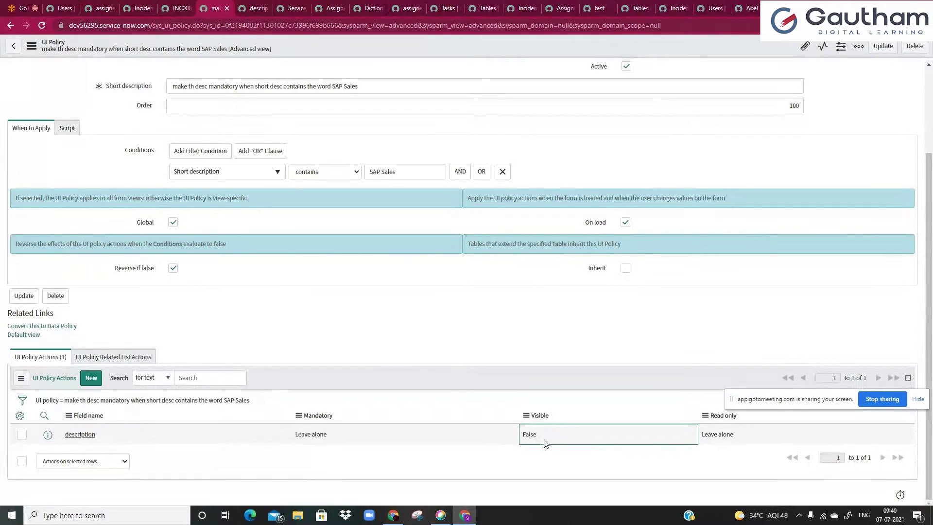
{"action": "double_click", "coordinate": [546, 441]}
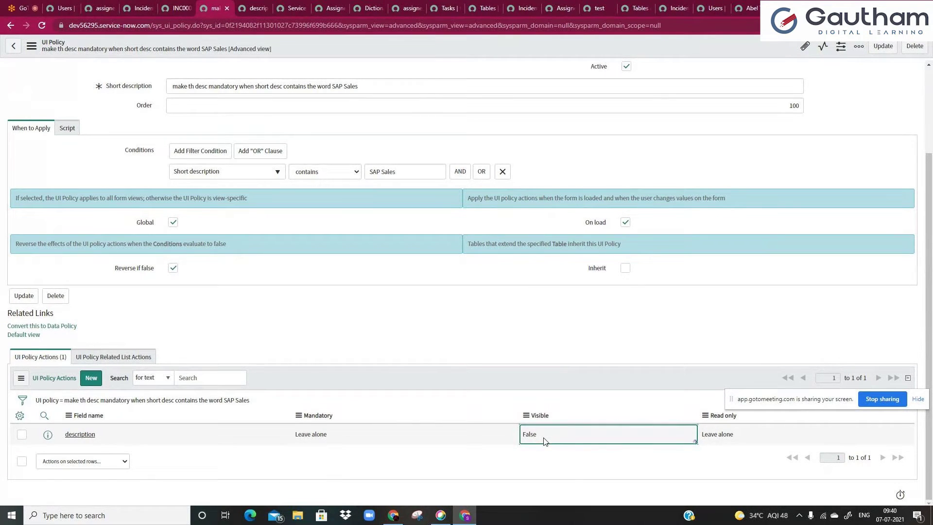
{"action": "left_click", "coordinate": [539, 437]}
{"action": "left_click", "coordinate": [540, 444]}
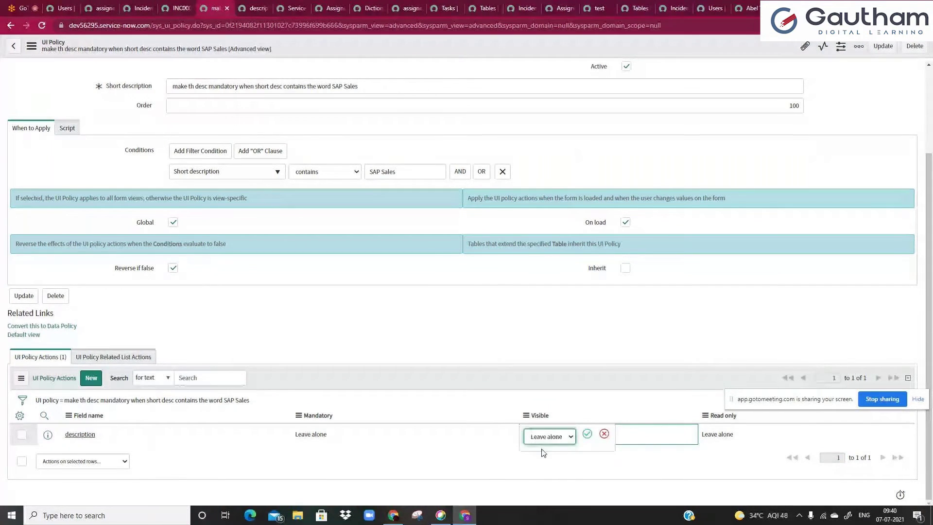
{"action": "left_click", "coordinate": [587, 434]}
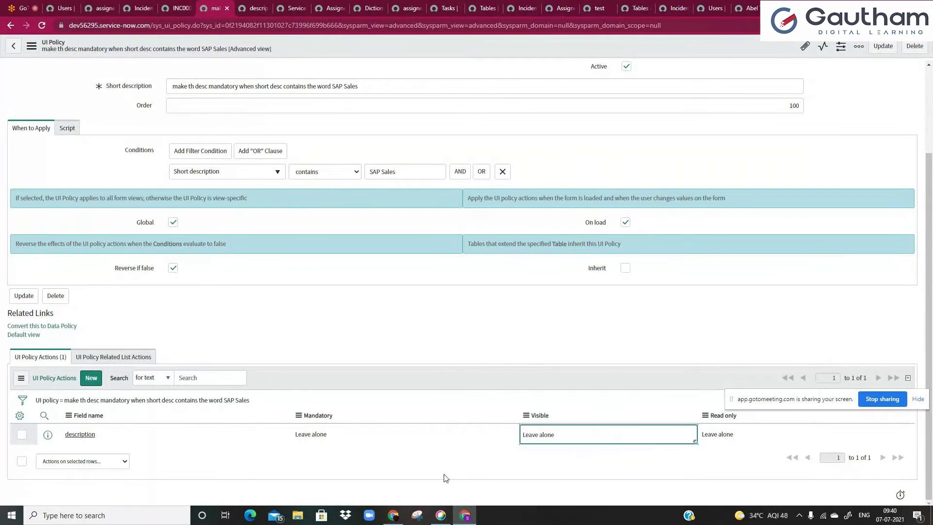
- Set Mandatory back to True and view Description on INC0000055
{"action": "double_click", "coordinate": [329, 441]}
{"action": "left_click", "coordinate": [322, 437]}
{"action": "left_click", "coordinate": [311, 456]}
{"action": "left_click", "coordinate": [361, 435]}
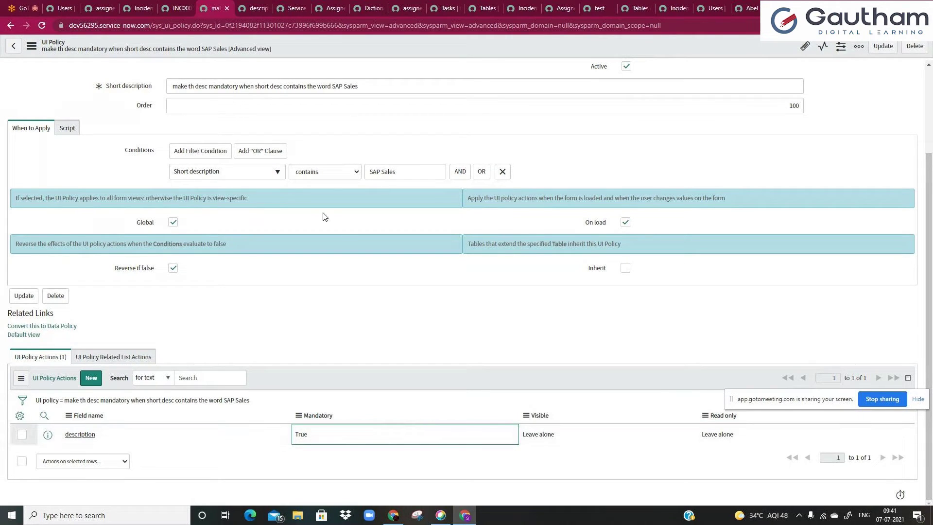
{"action": "left_click", "coordinate": [181, 6]}
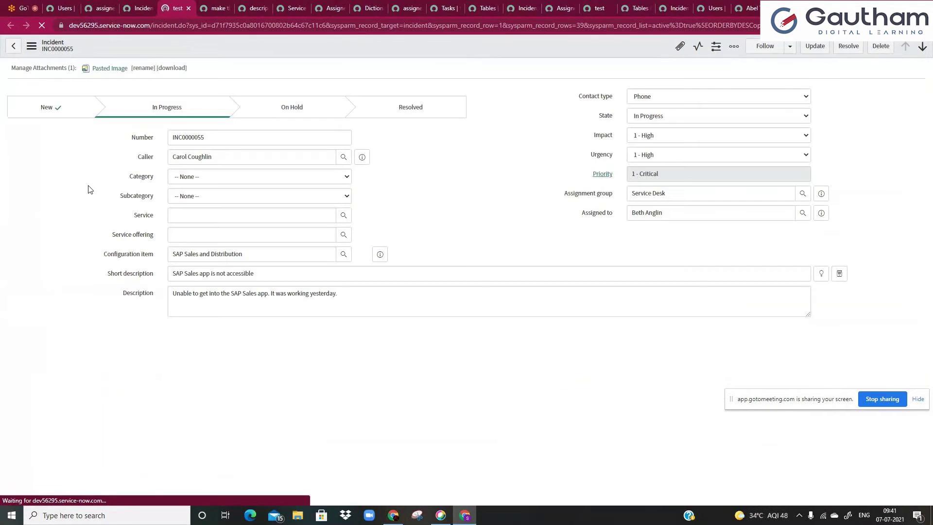
- Uncheck On load on the UI policy and save it
{"action": "mouse_move", "coordinate": [114, 297]}
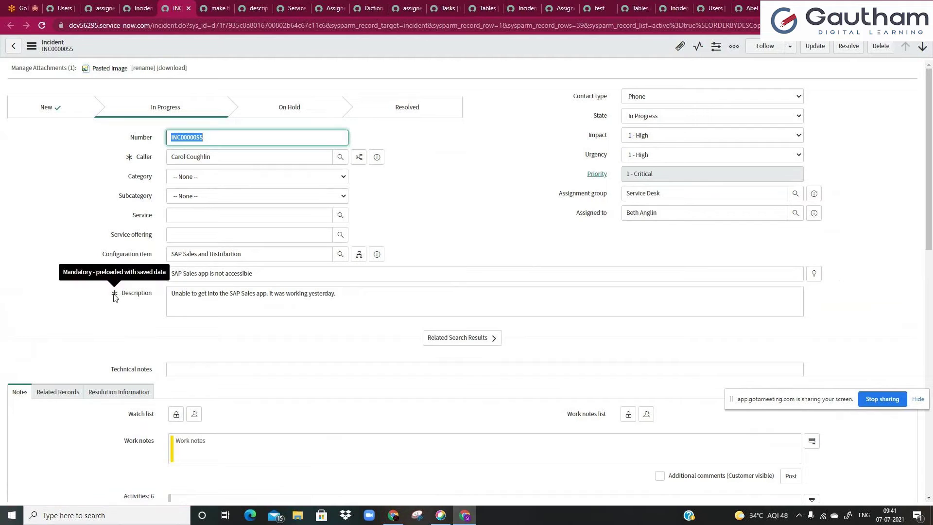
{"action": "left_click", "coordinate": [217, 8]}
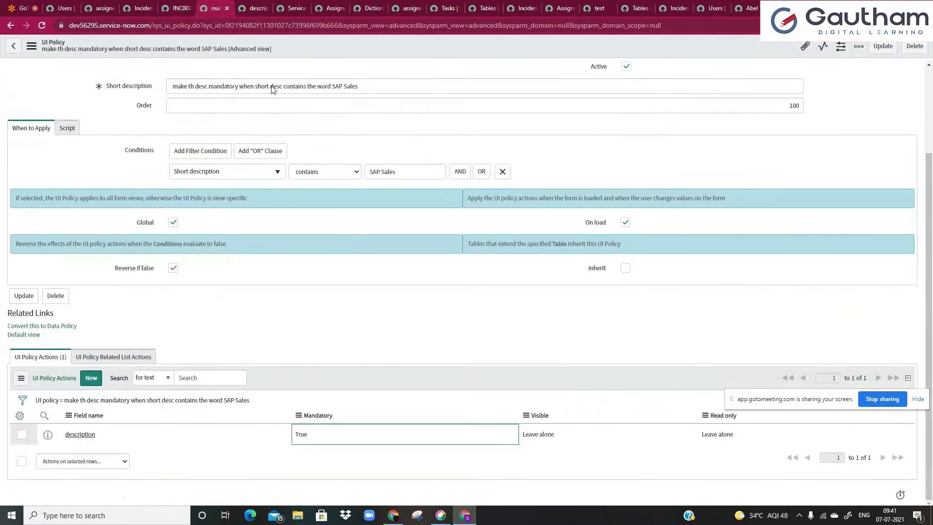
{"action": "left_click", "coordinate": [626, 224]}
{"action": "right_click", "coordinate": [396, 51]}
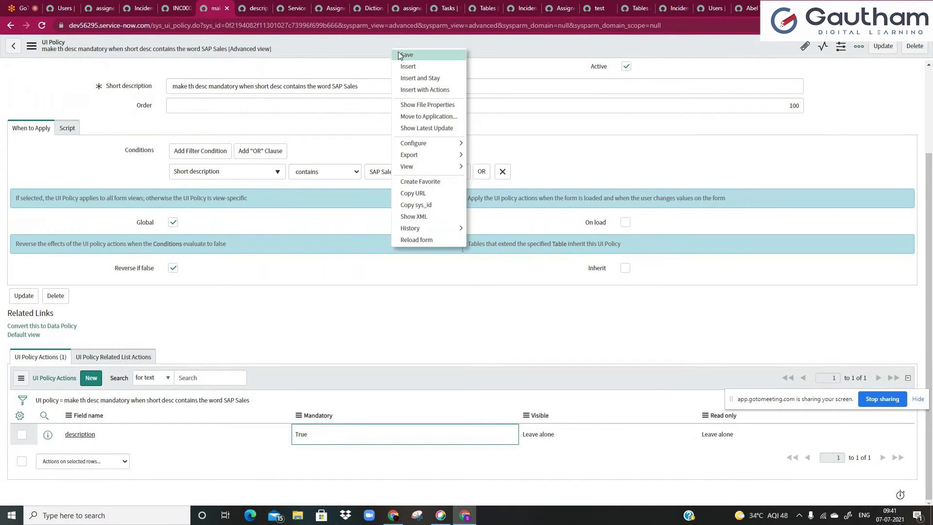
{"action": "left_click", "coordinate": [400, 53]}
- Reload INC0000055, retype 'SAP Sales' at the end of Short description, then recheck On load
{"action": "left_click", "coordinate": [178, 8]}
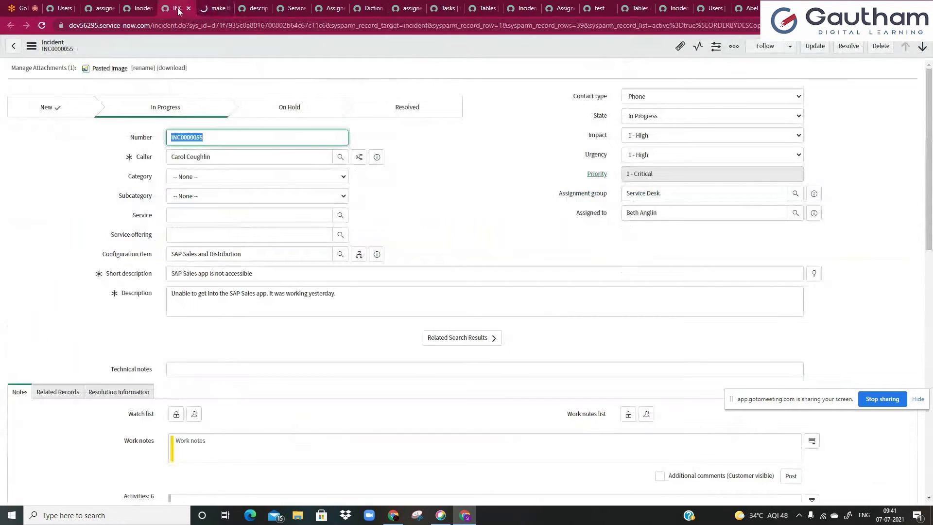
{"action": "left_click", "coordinate": [42, 26]}
{"action": "left_click", "coordinate": [221, 272]}
{"action": "left_click_drag", "start_coordinate": [197, 273], "coordinate": [170, 274]}
{"action": "key", "text": "BackSpace"}
{"action": "left_click", "coordinate": [102, 311]}
{"action": "left_click", "coordinate": [246, 272]}
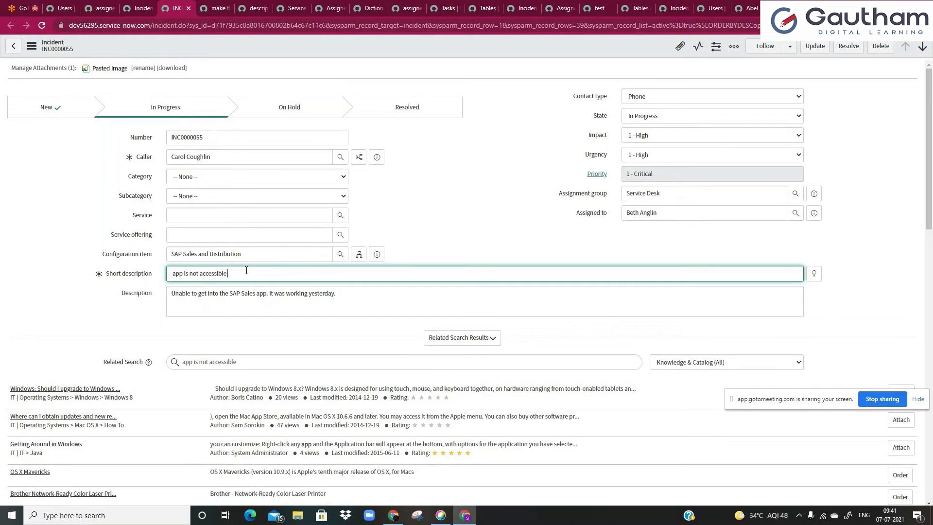
{"action": "type", "text": "SAP Sales"}
{"action": "left_click", "coordinate": [382, 225]}
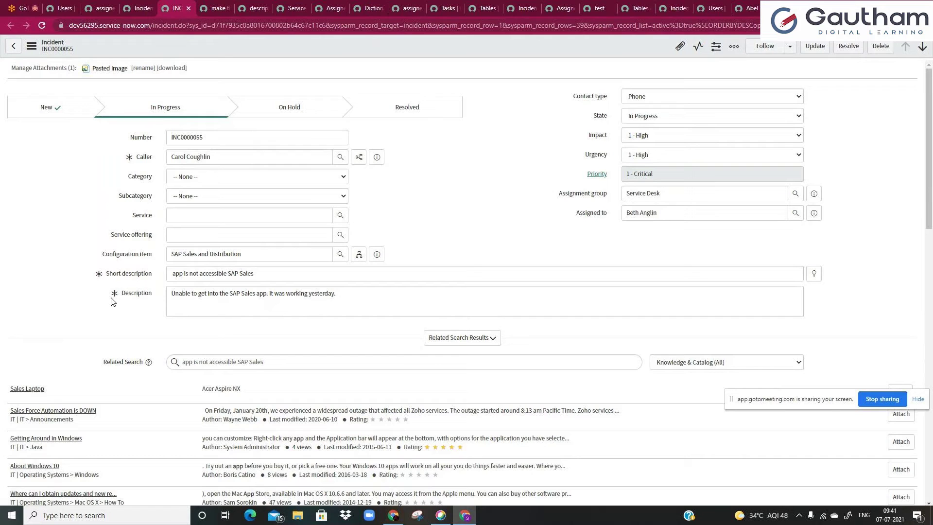
{"action": "left_click", "coordinate": [215, 7]}
{"action": "left_click", "coordinate": [625, 331]}
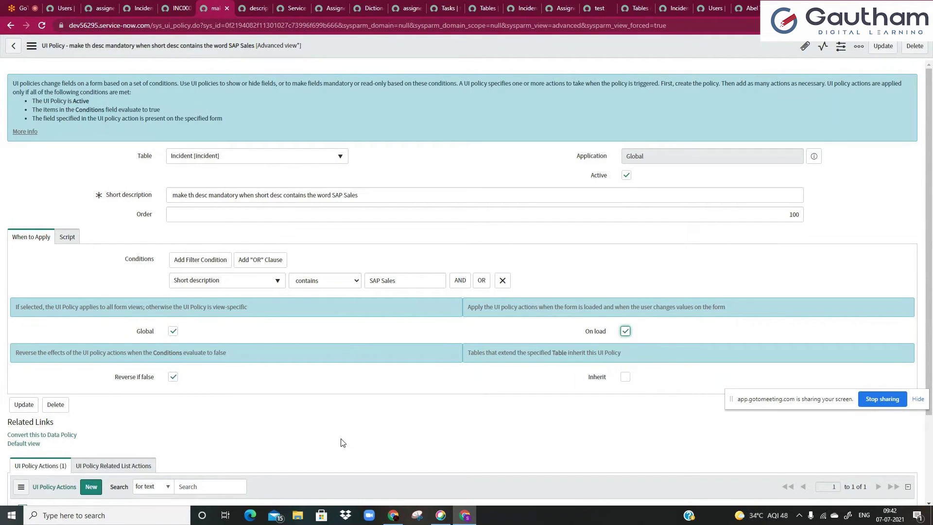
- Reload the UI policy page, discarding its unsaved On load change
{"action": "left_click", "coordinate": [179, 8]}
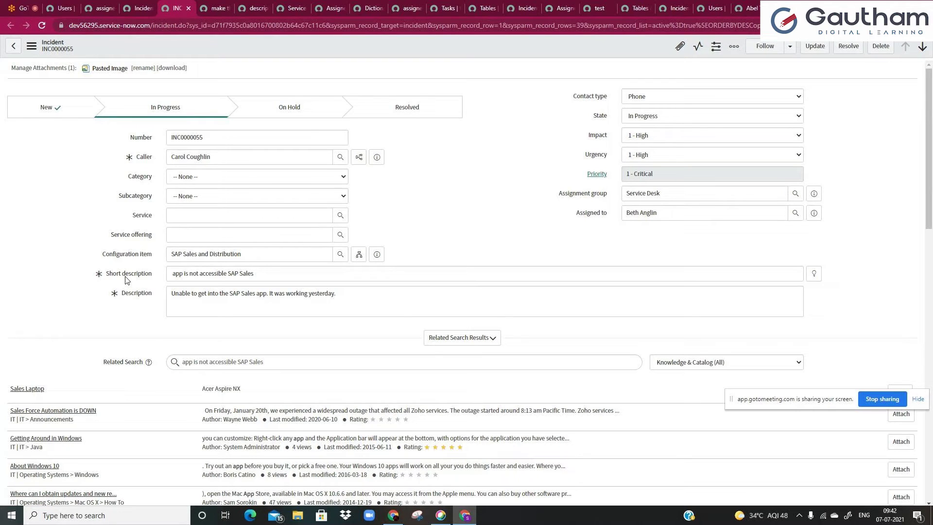
{"action": "left_click_drag", "start_coordinate": [227, 273], "coordinate": [293, 273]}
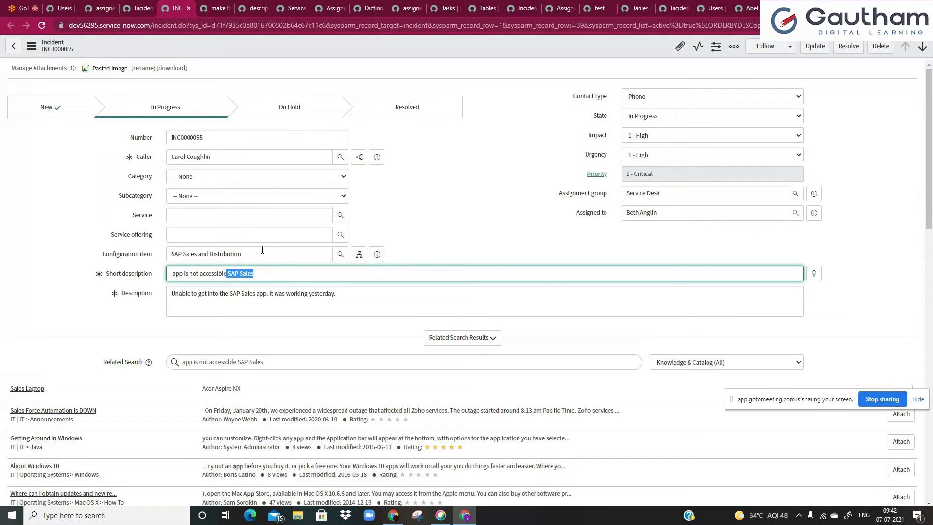
{"action": "left_click", "coordinate": [210, 6]}
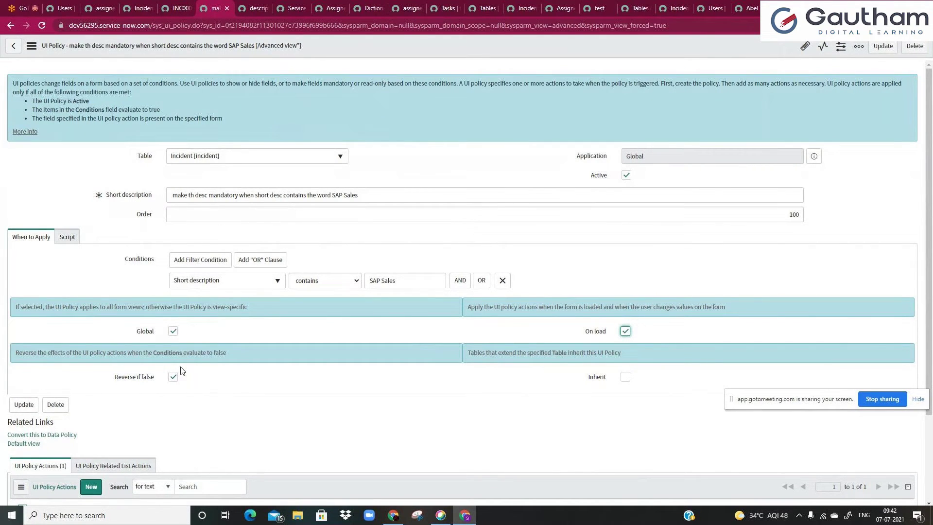
{"action": "left_click", "coordinate": [423, 353]}
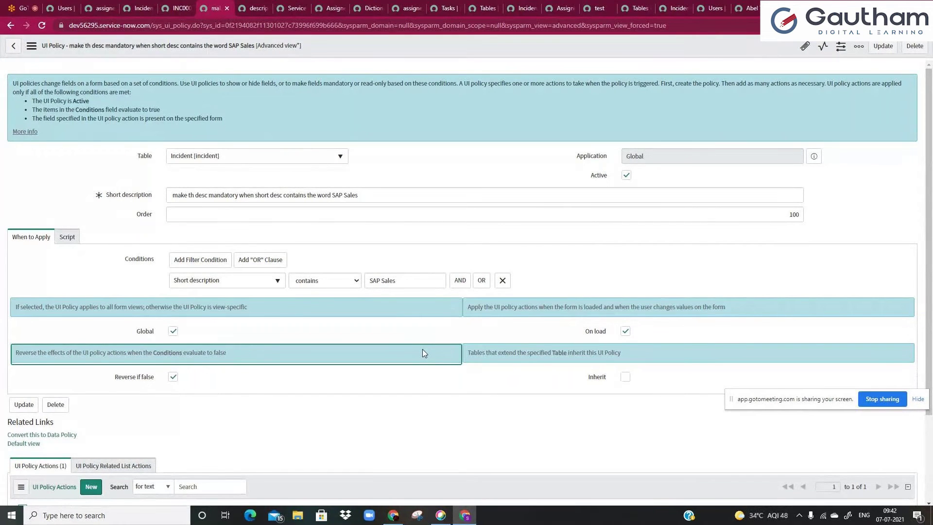
{"action": "left_click", "coordinate": [42, 25]}
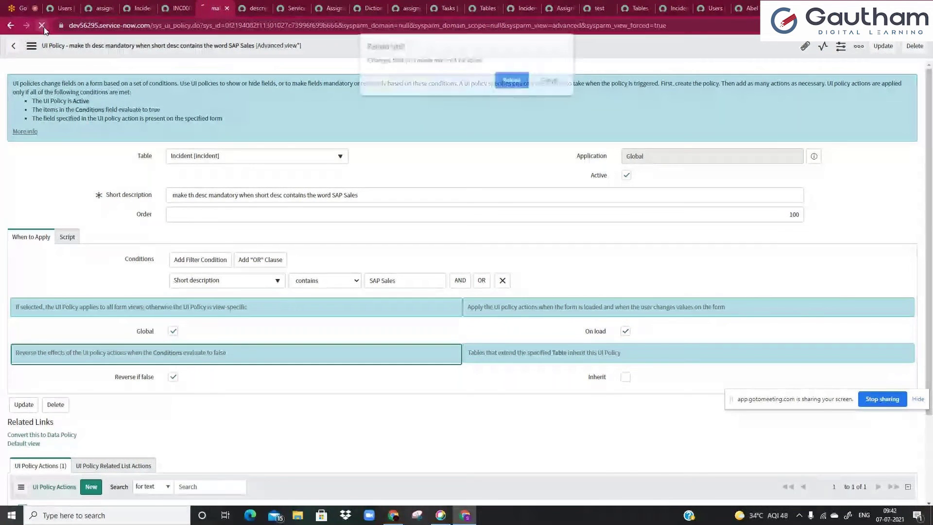
{"action": "left_click", "coordinate": [506, 83]}
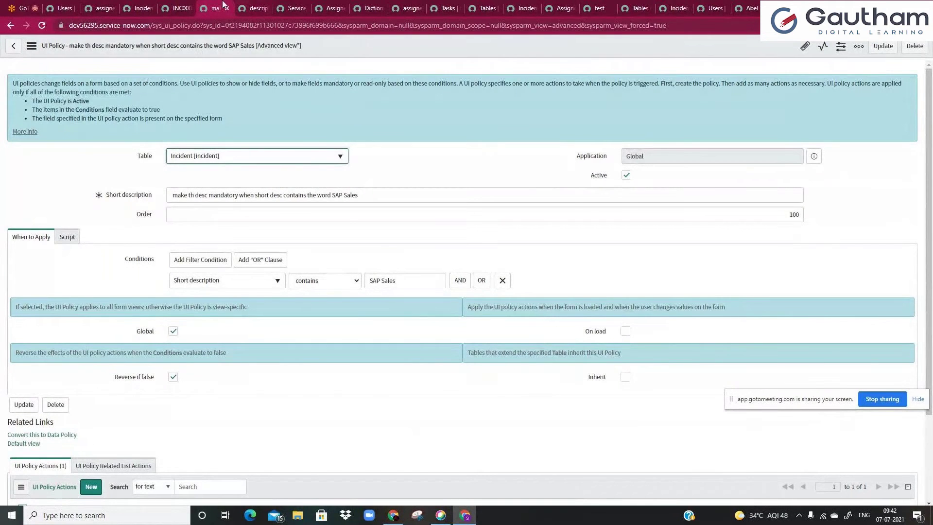
- Reload INC0000055 and delete 'SAP Sales' from its Short description
{"action": "left_click", "coordinate": [179, 8]}
{"action": "left_click", "coordinate": [42, 27]}
{"action": "key", "text": "Return"}
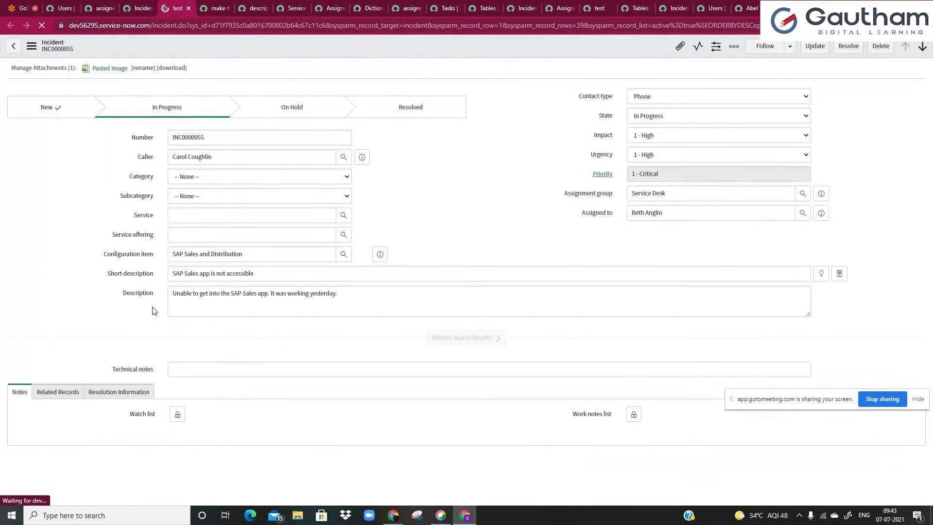
{"action": "left_click_drag", "start_coordinate": [198, 273], "coordinate": [174, 274]}
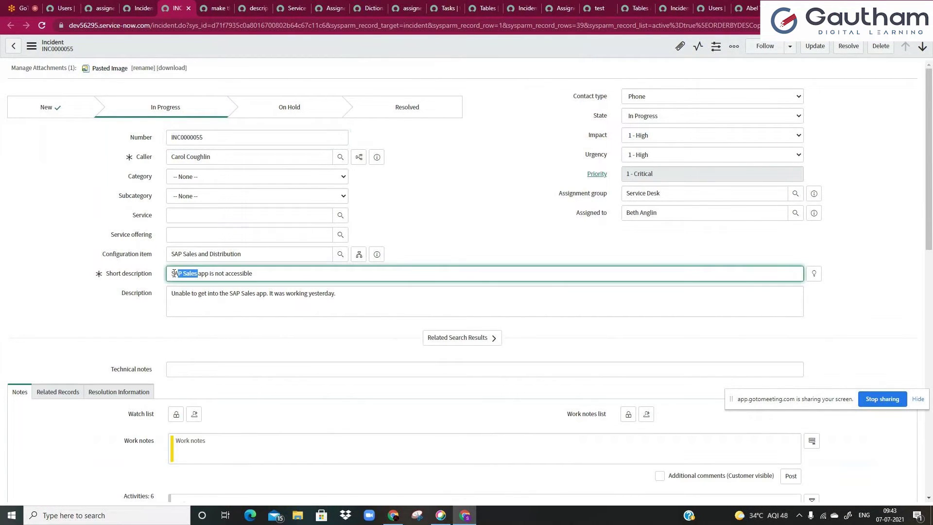
{"action": "key", "text": "BackSpace"}
{"action": "key", "text": "Tab"}
{"action": "left_click", "coordinate": [236, 279]}
- Append 'SAP Sales' to the Short description, then verify the policy's Mandatory True description action
{"action": "type", "text": "SAP Sales"}
{"action": "left_click", "coordinate": [241, 297]}
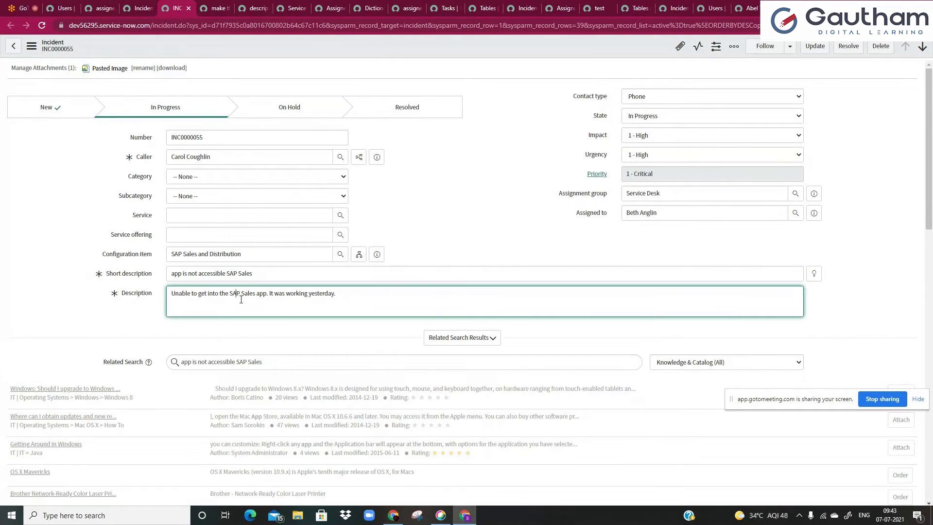
{"action": "left_click", "coordinate": [207, 6]}
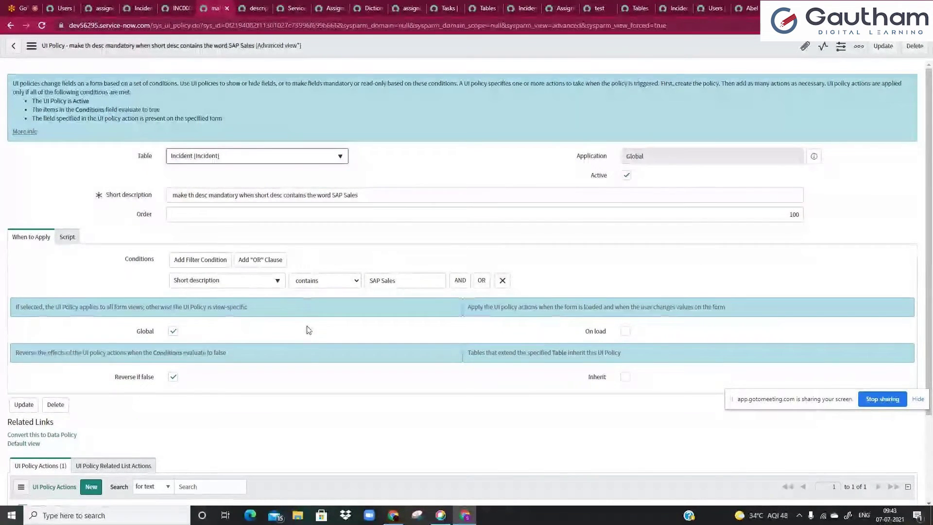
{"action": "scroll", "coordinate": [124, 426], "scroll_direction": "down", "scroll_amount": 2}
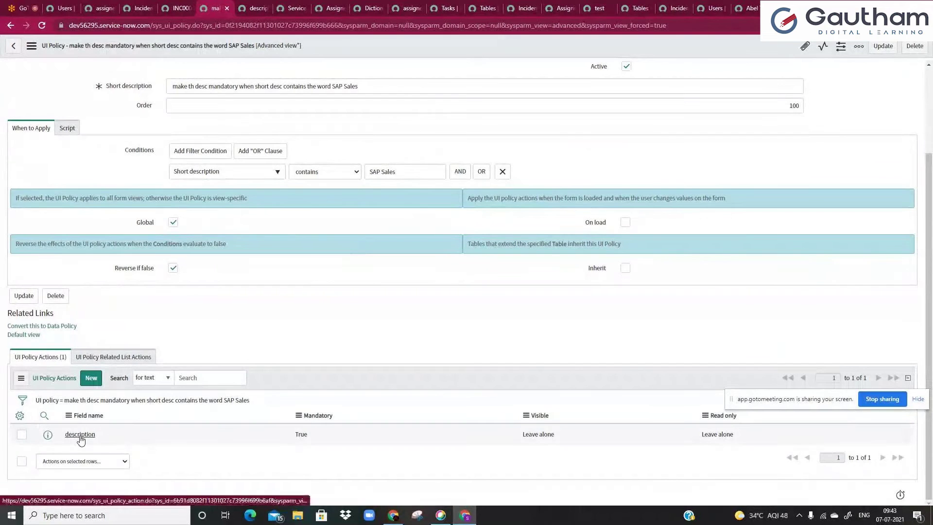
{"action": "left_click", "coordinate": [311, 440]}
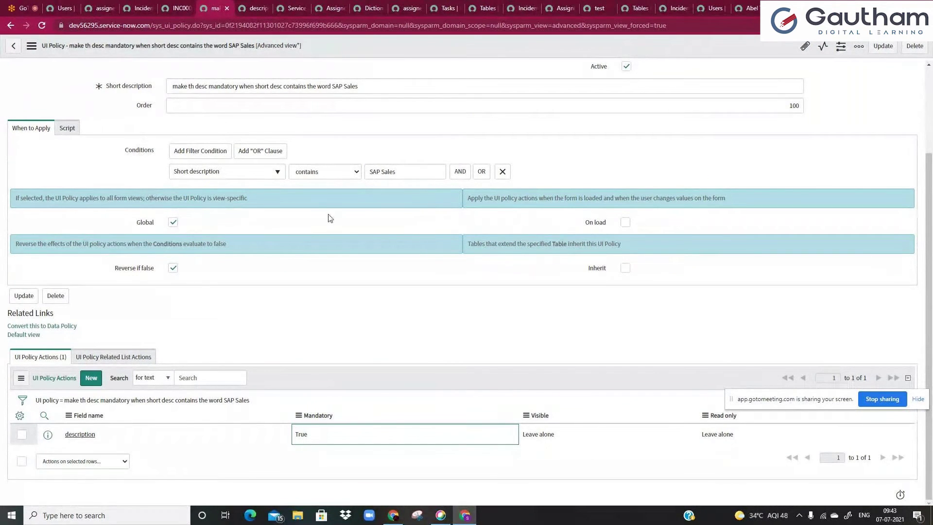
{"action": "triple_click", "coordinate": [382, 176]}
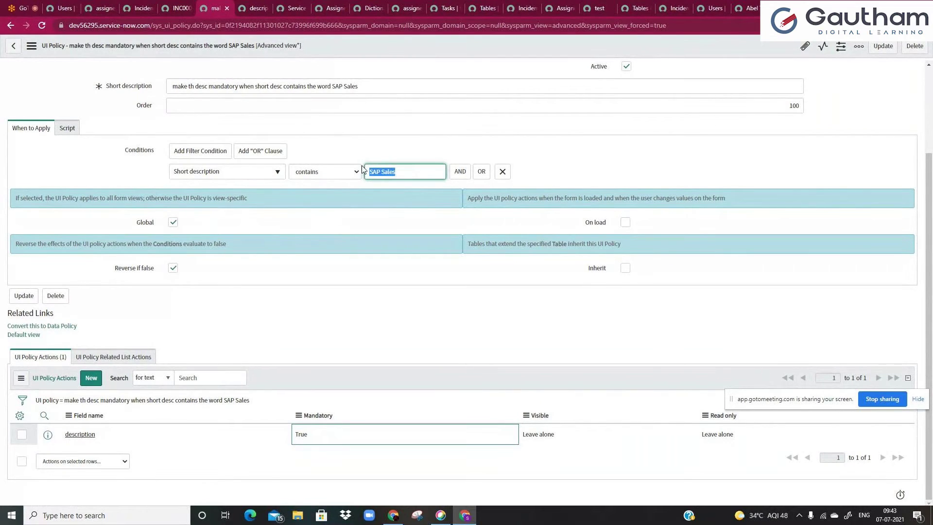
{"action": "left_click", "coordinate": [168, 4]}
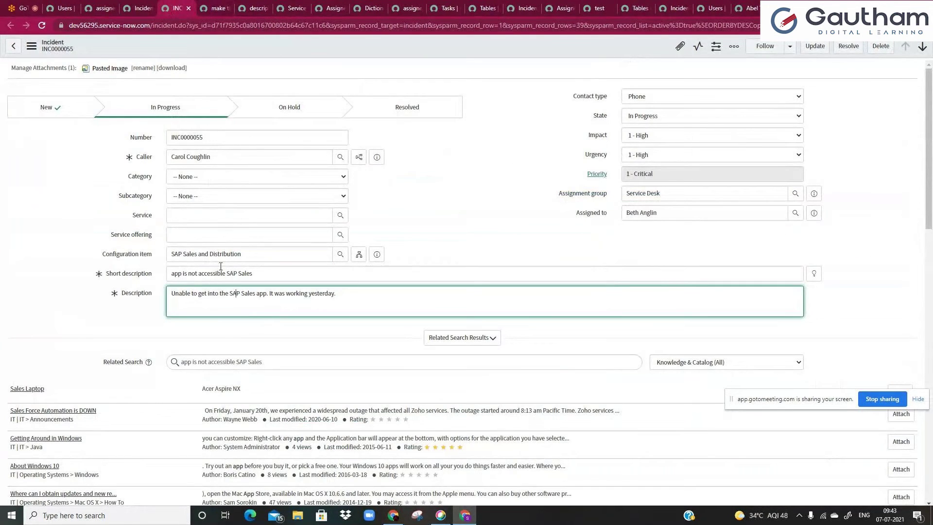
- Delete then retype 'SAP Sales' in Short description, watching Description's mandatory mark toggle
{"action": "left_click_drag", "start_coordinate": [226, 275], "coordinate": [255, 275]}
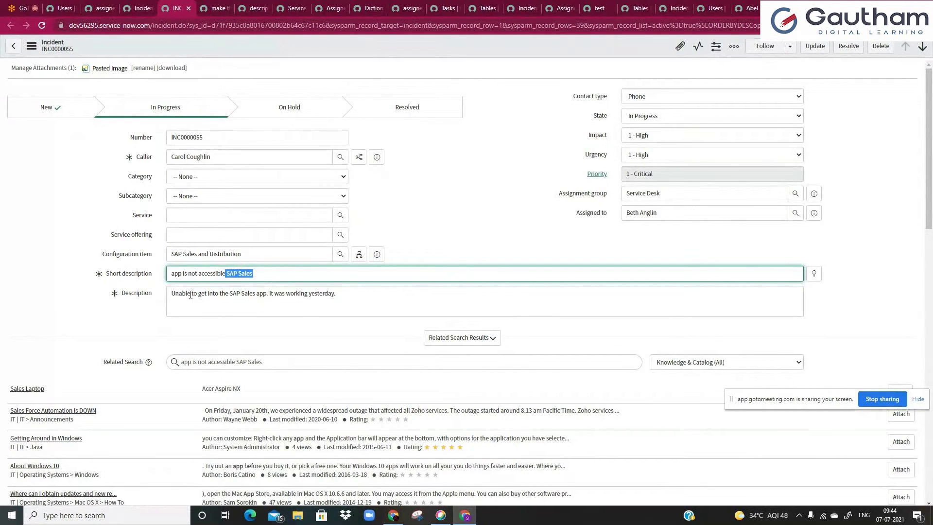
{"action": "key", "text": "BackSpace"}
{"action": "left_click", "coordinate": [376, 221]}
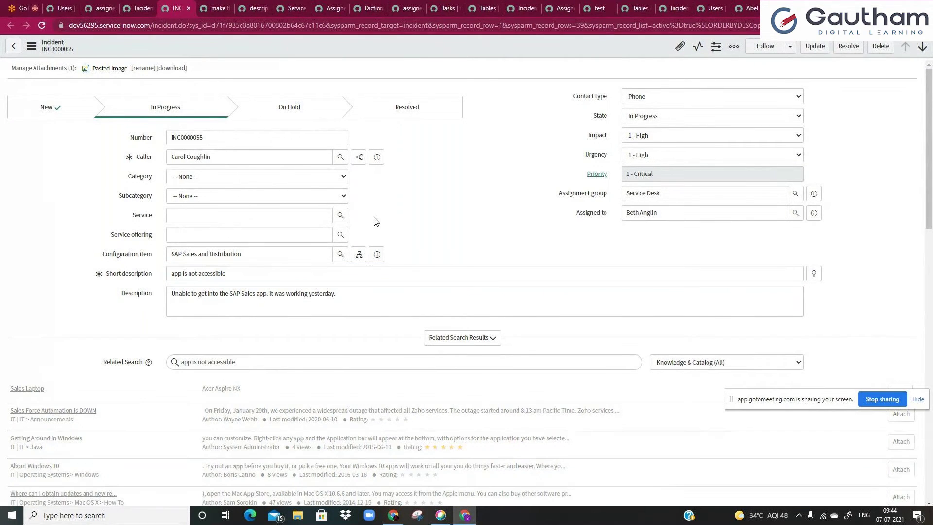
{"action": "left_click", "coordinate": [249, 274]}
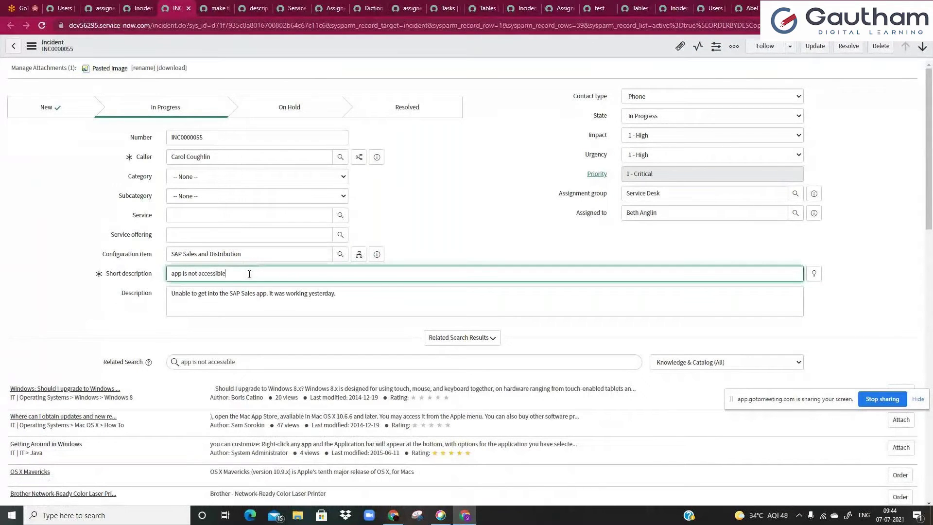
{"action": "type", "text": "SAP Sales"}
{"action": "left_click", "coordinate": [384, 199]}
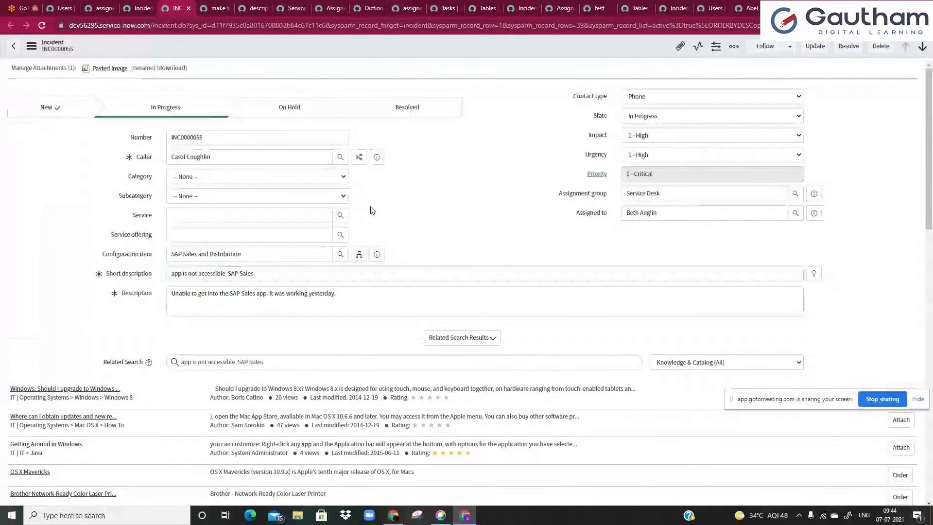
{"action": "left_click", "coordinate": [212, 5]}
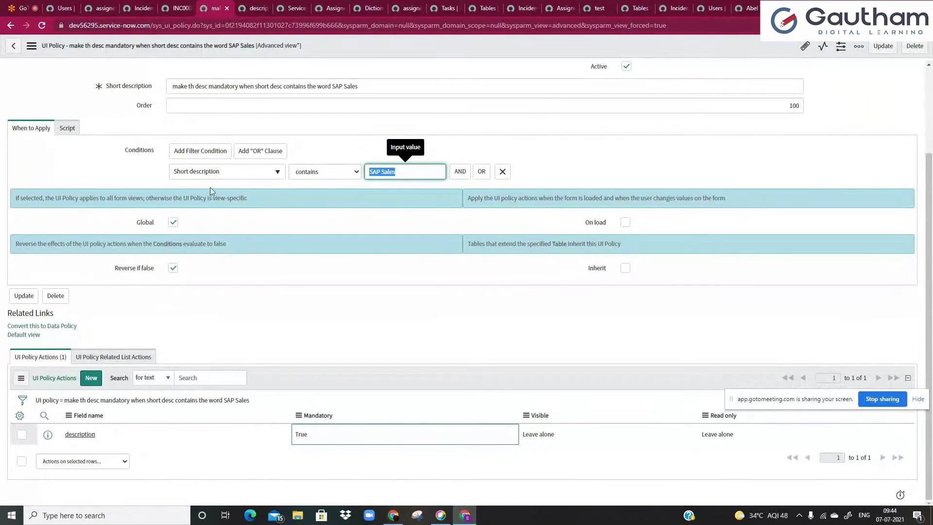
- Turn off Reverse if false on the SAP Sales UI policy and save it
{"action": "left_click", "coordinate": [172, 267]}
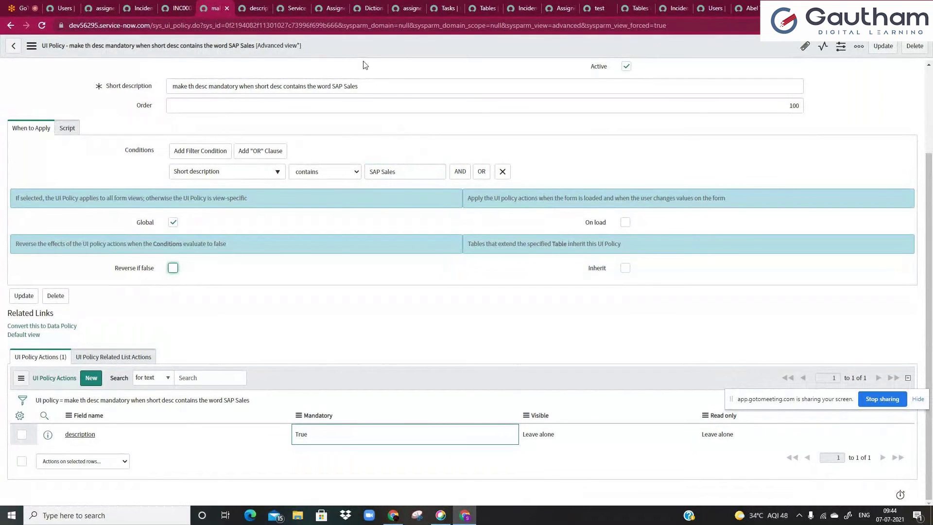
{"action": "right_click", "coordinate": [383, 53]}
{"action": "left_click", "coordinate": [386, 57]}
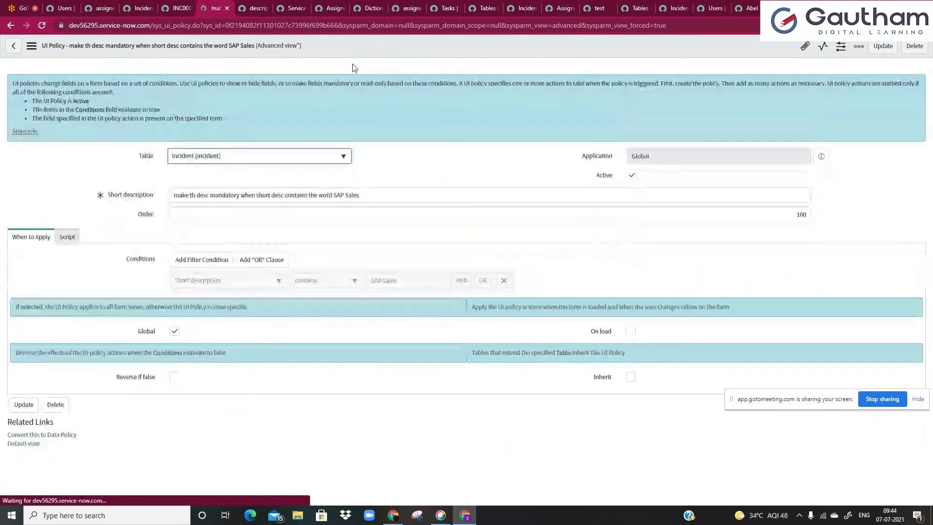
- Reload the test incident form, confirming the reload prompt
{"action": "key", "text": "ctrl+Page_Up"}
{"action": "key", "text": "F5"}
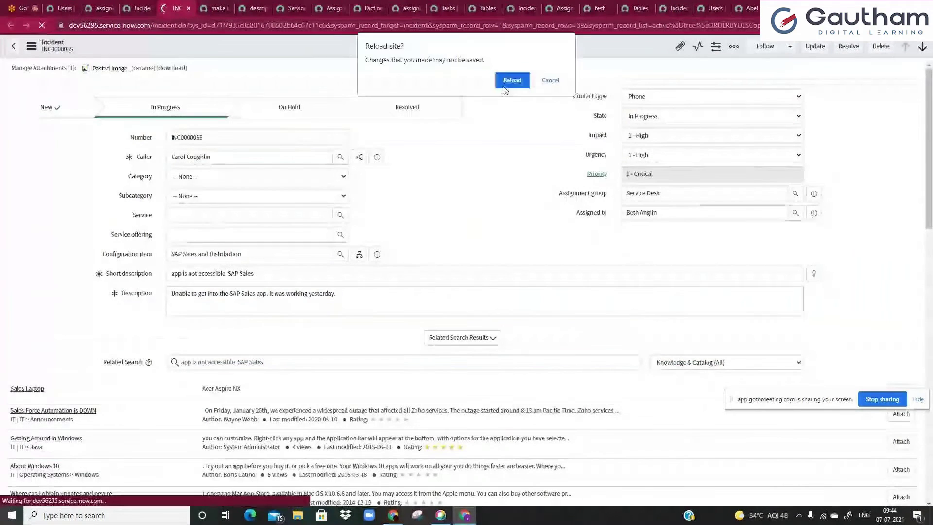
{"action": "left_click", "coordinate": [505, 82]}
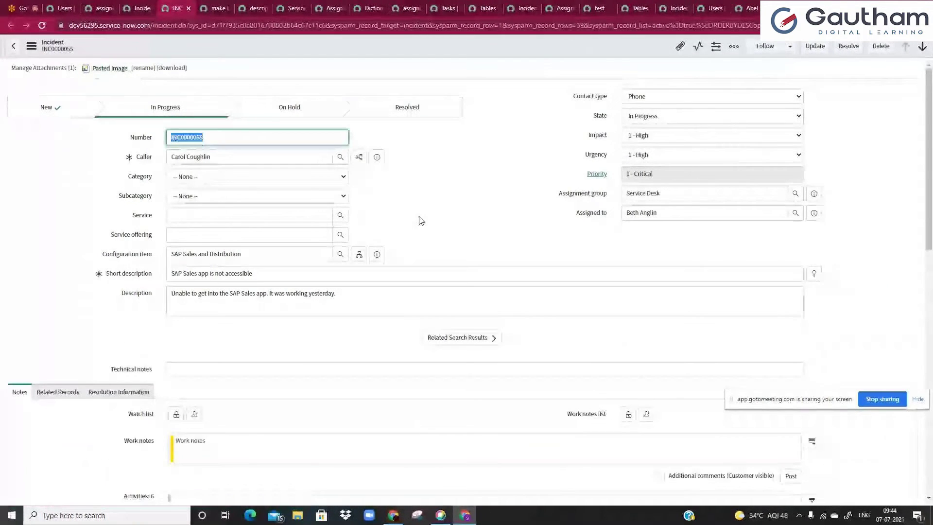
{"action": "left_click", "coordinate": [285, 299]}
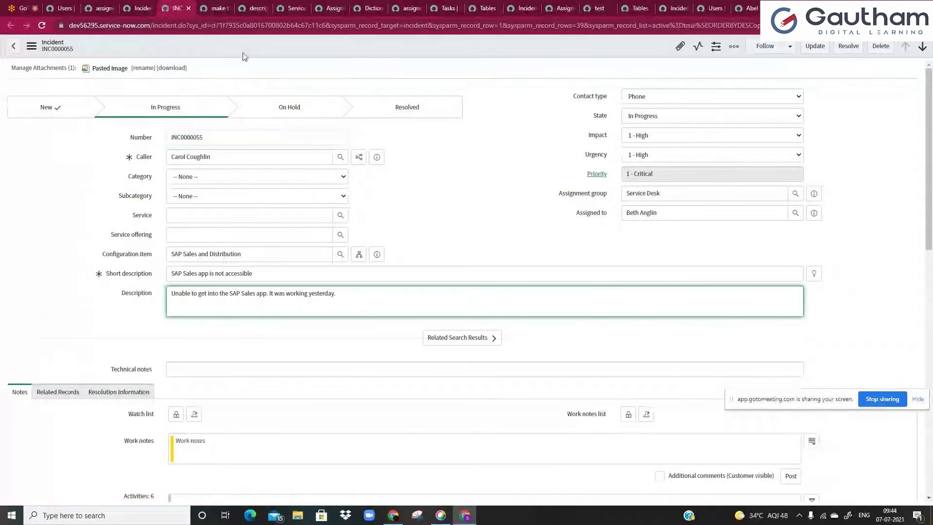
{"action": "key", "text": "ctrl+Tab"}
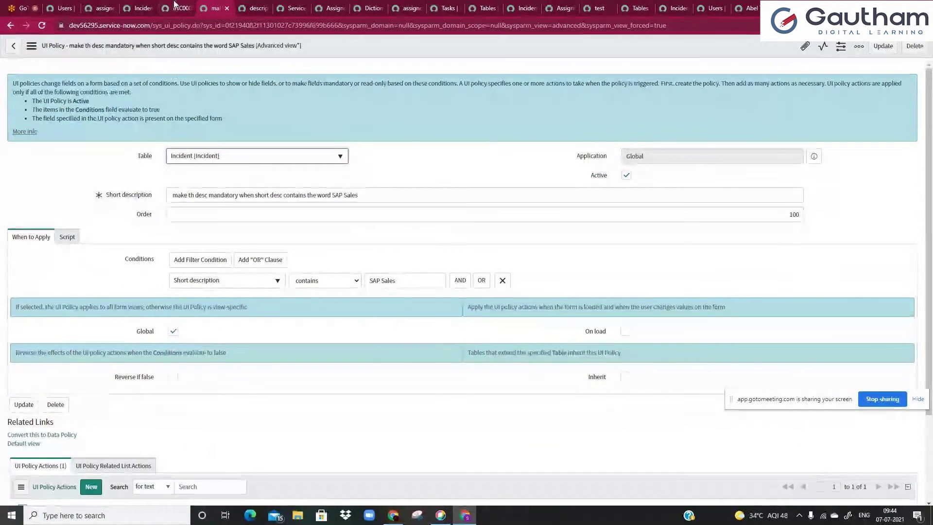
{"action": "key", "text": "ctrl+shift+Tab"}
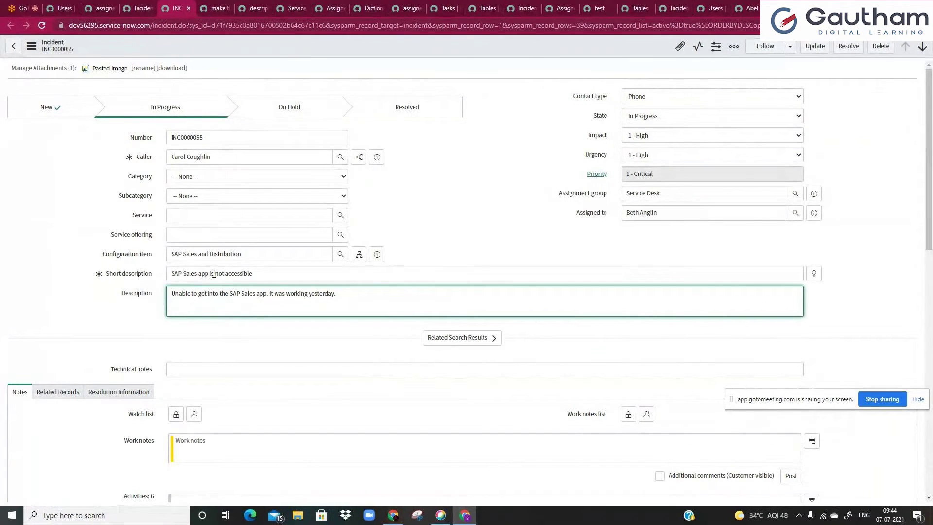
- Delete 'SAP Sales app' from the Short description, then paste it back
{"action": "left_click_drag", "start_coordinate": [209, 274], "coordinate": [154, 275]}
{"action": "key", "text": "ctrl+c"}
{"action": "key", "text": "BackSpace"}
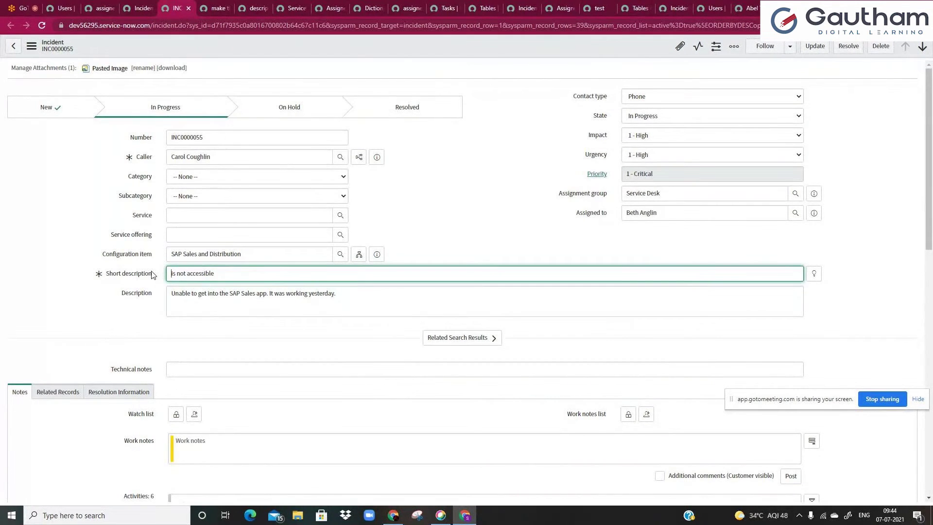
{"action": "left_click", "coordinate": [420, 211]}
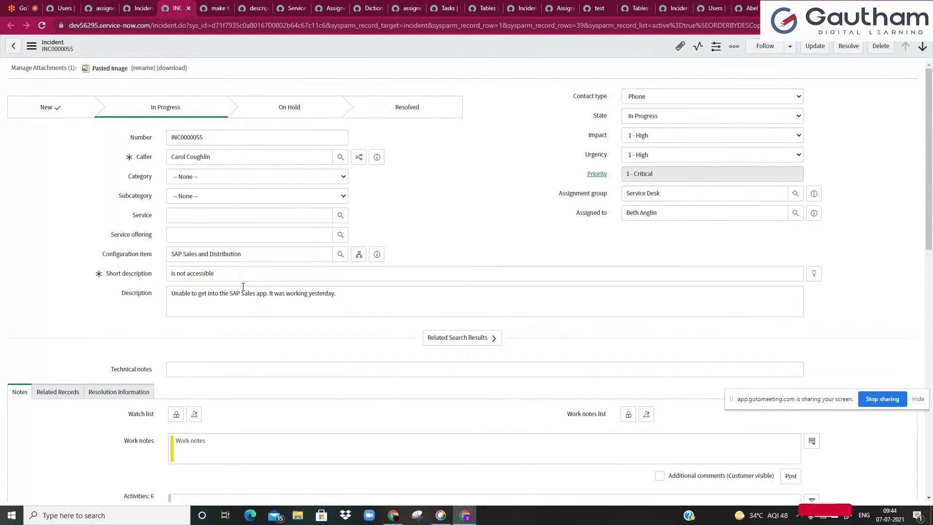
{"action": "left_click", "coordinate": [171, 274]}
{"action": "key", "text": "ctrl+v"}
{"action": "left_click", "coordinate": [153, 311]}
- Cut 'SAP Sales app' from the Short description again; Description stays mandatory
{"action": "left_click_drag", "start_coordinate": [210, 273], "coordinate": [161, 280]}
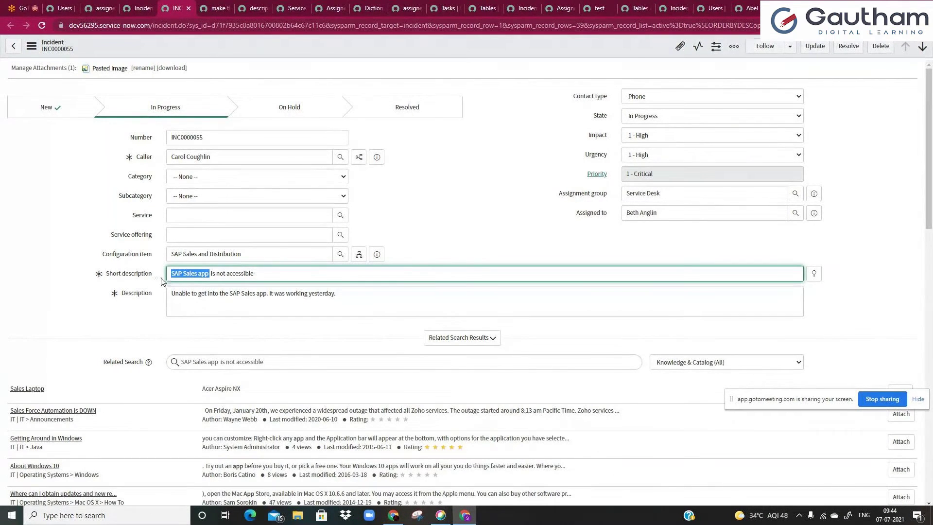
{"action": "key", "text": "ctrl+x"}
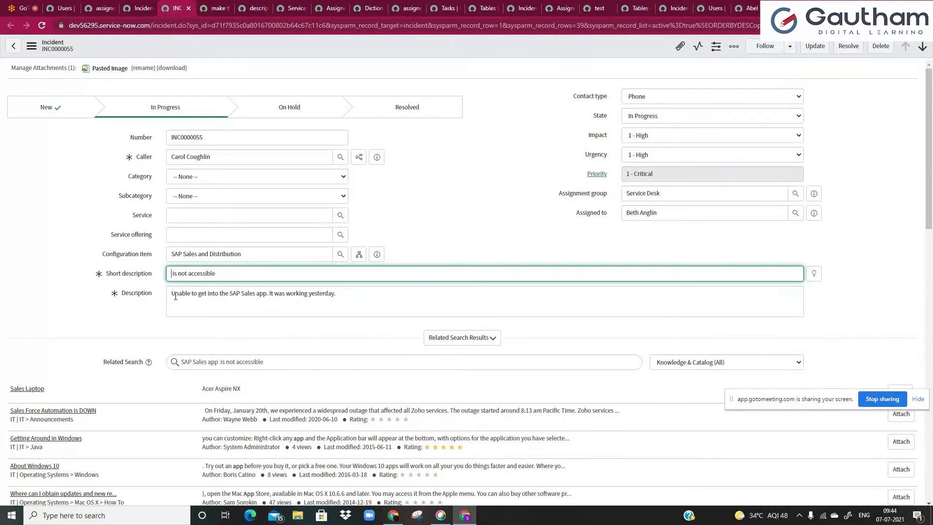
{"action": "left_click", "coordinate": [114, 298]}
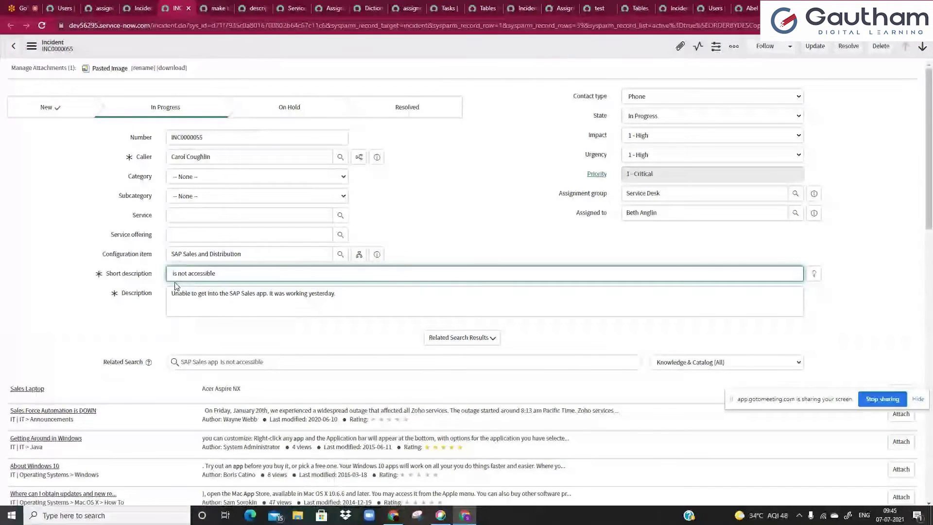
{"action": "left_click", "coordinate": [192, 296]}
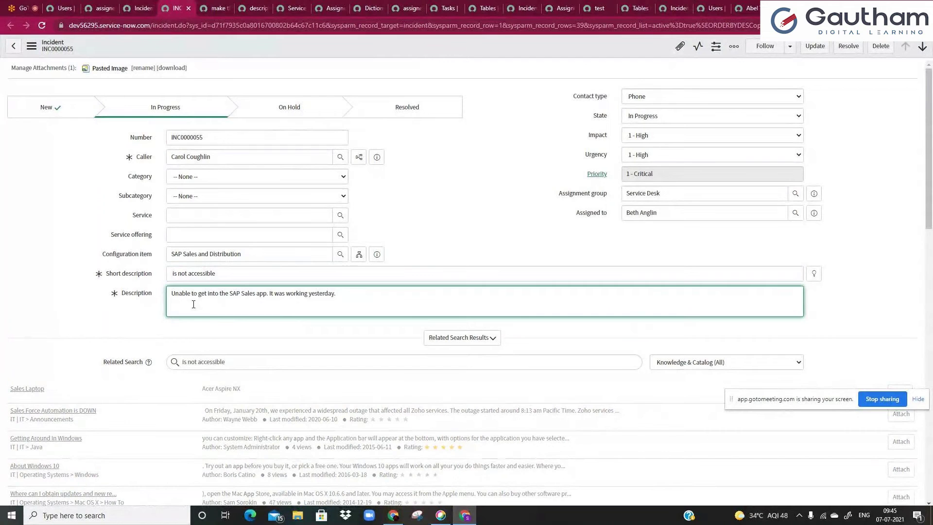
{"action": "left_click", "coordinate": [214, 7]}
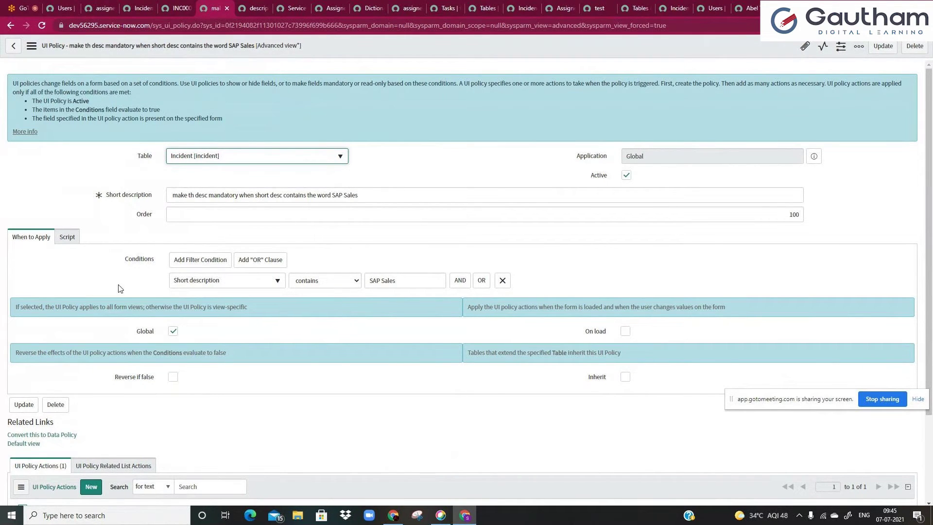
{"action": "left_click", "coordinate": [177, 8]}
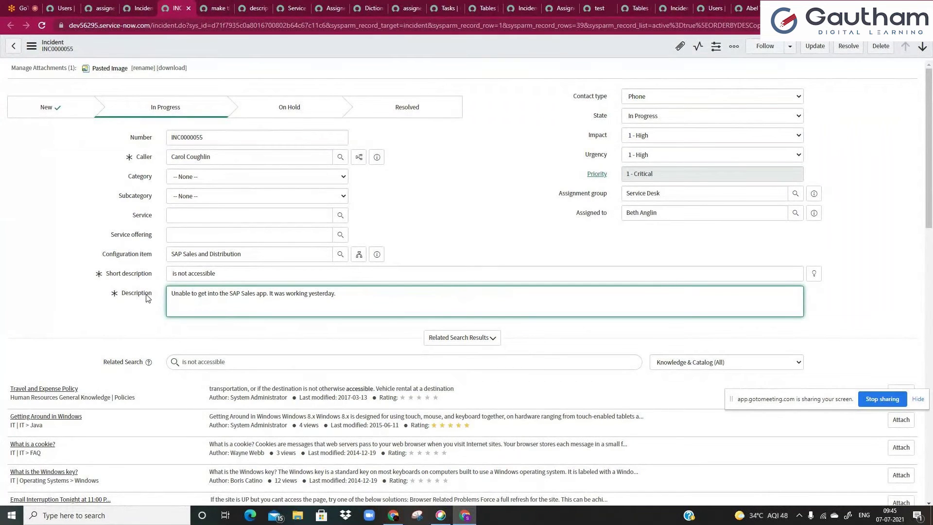
{"action": "key", "text": "ctrl+Tab"}
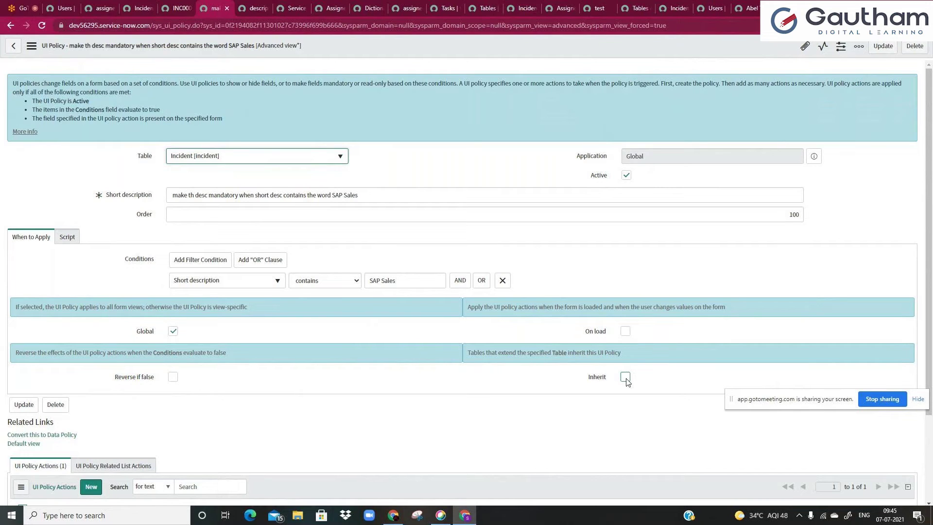
- Check Inherit on the SAP Sales UI policy so Incident child tables inherit it
{"action": "left_click", "coordinate": [626, 378]}
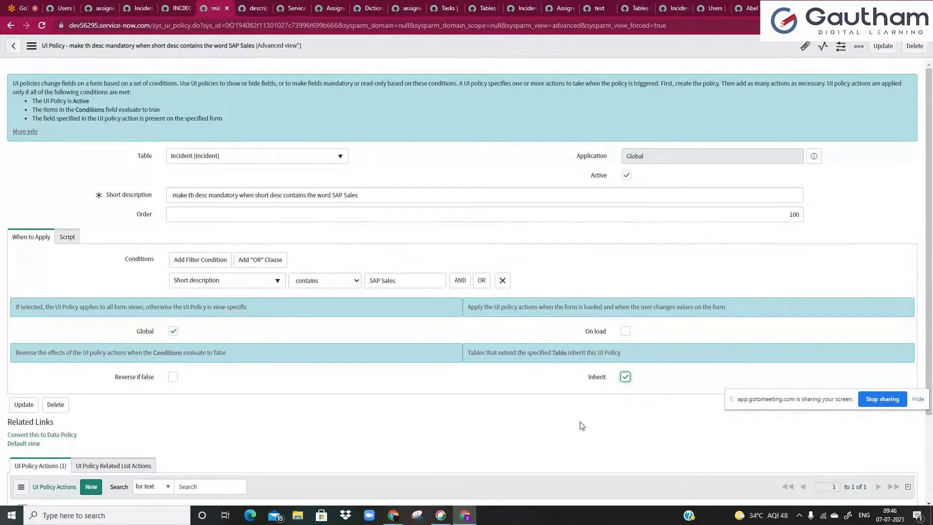
{"action": "scroll", "coordinate": [557, 424], "scroll_direction": "down", "scroll_amount": 2}
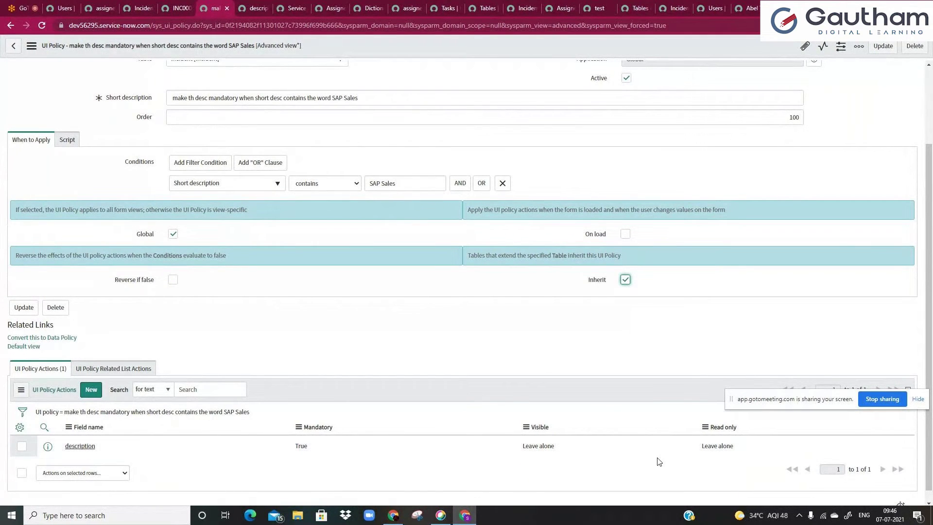
{"action": "left_click", "coordinate": [421, 341]}
- Turn on Run scripts in the Script tab, then go back to When to Apply
{"action": "left_click", "coordinate": [69, 139]}
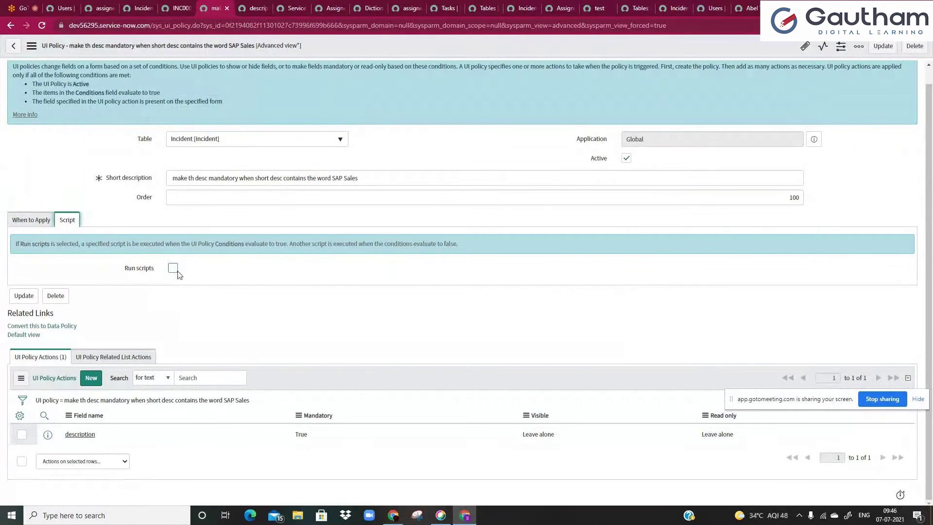
{"action": "left_click", "coordinate": [175, 271]}
{"action": "left_click", "coordinate": [233, 329]}
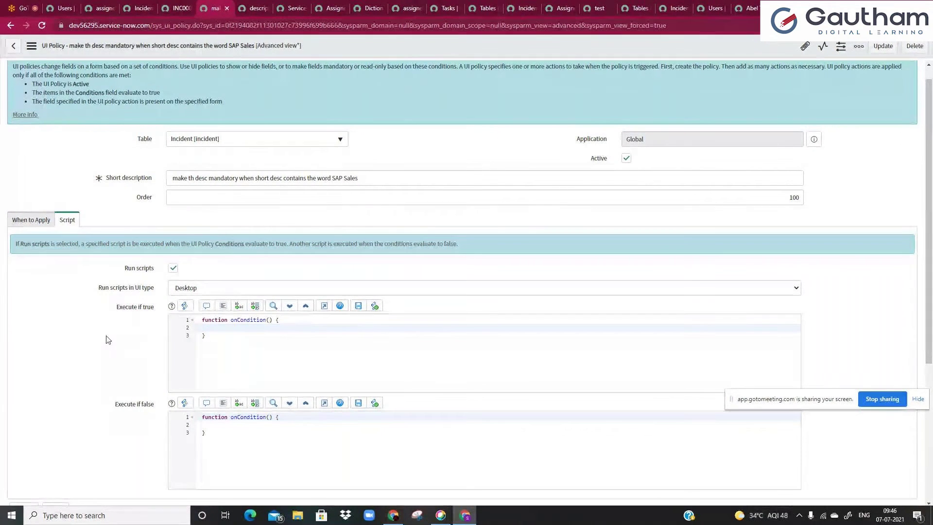
{"action": "left_click", "coordinate": [48, 221]}
- Add every available column to the UI Policy Actions list, leaving the page unsaved
{"action": "scroll", "coordinate": [71, 335], "scroll_direction": "down", "scroll_amount": 1}
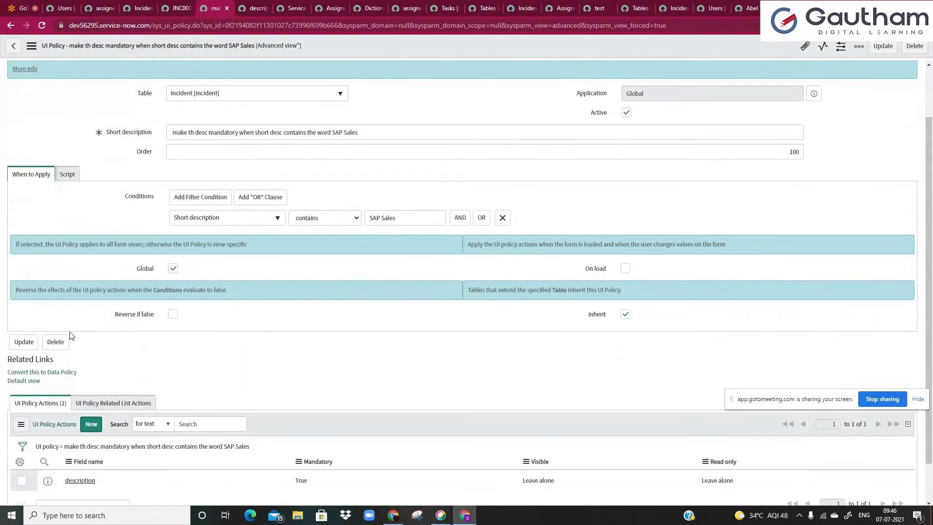
{"action": "left_click", "coordinate": [180, 419]}
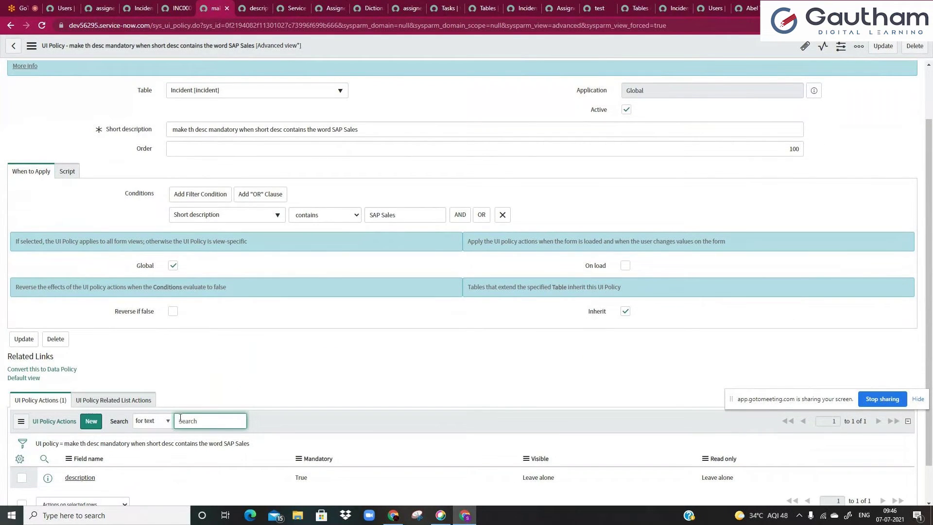
{"action": "left_click", "coordinate": [181, 394]}
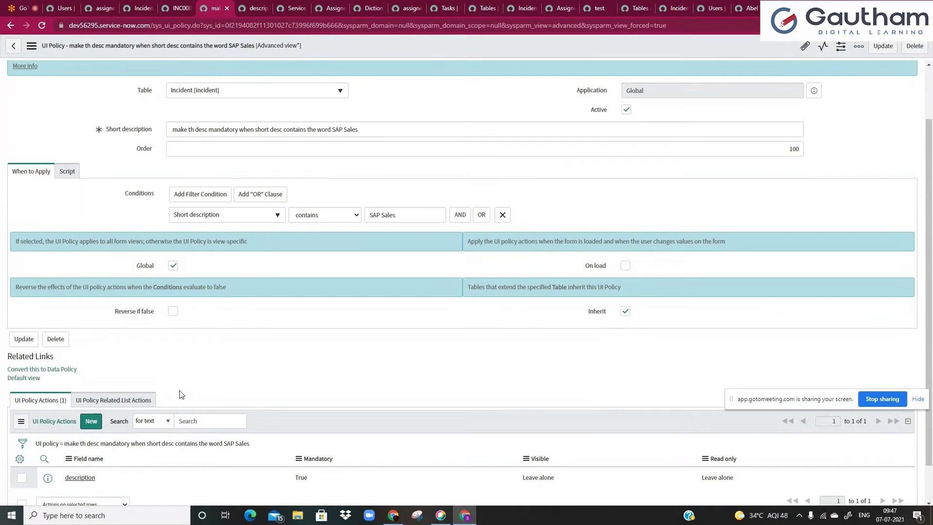
{"action": "scroll", "coordinate": [33, 422], "scroll_direction": "down", "scroll_amount": 1}
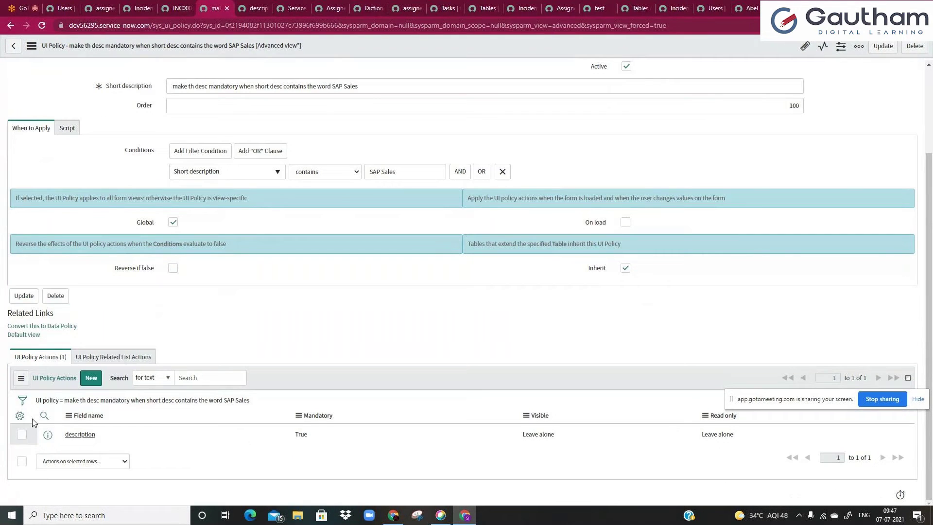
{"action": "left_click", "coordinate": [19, 416]}
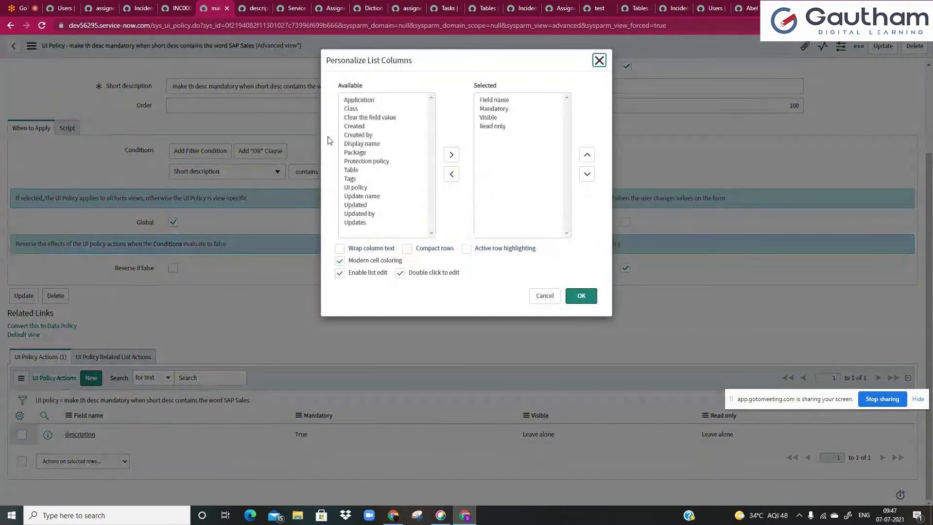
{"action": "left_click", "coordinate": [351, 108]}
{"action": "key", "text": "ctrl+a"}
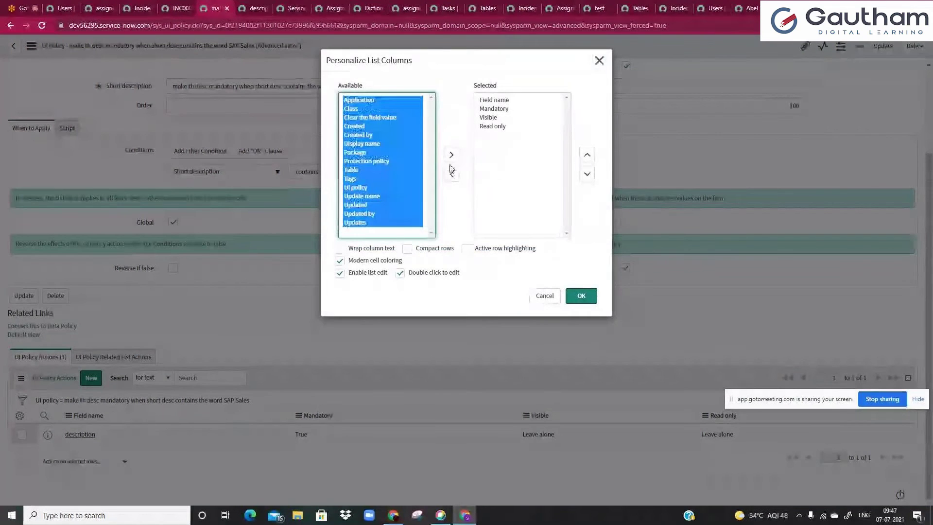
{"action": "left_click", "coordinate": [452, 155]}
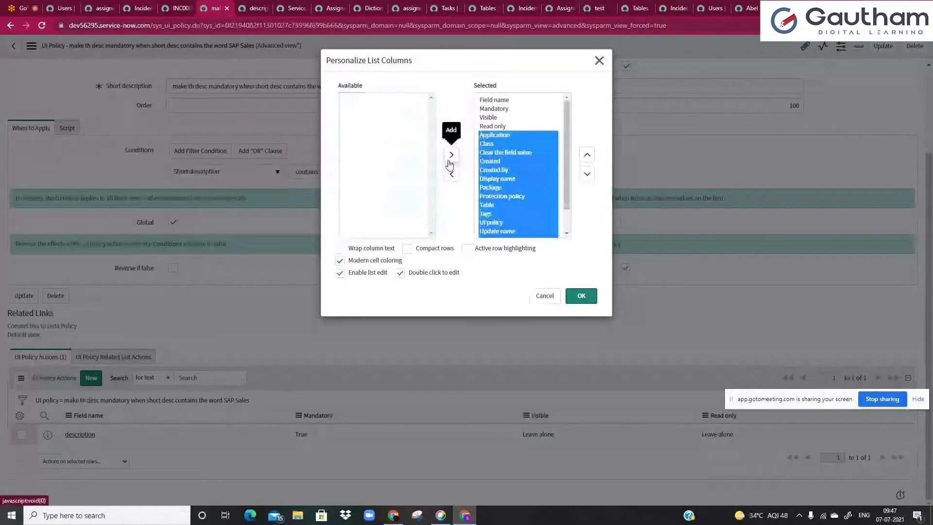
{"action": "left_click", "coordinate": [581, 298]}
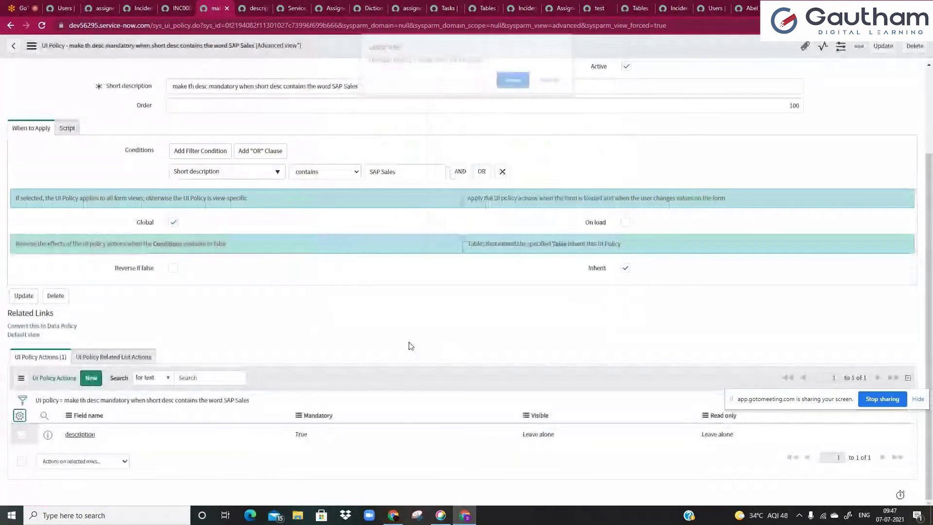
{"action": "left_click", "coordinate": [507, 87]}
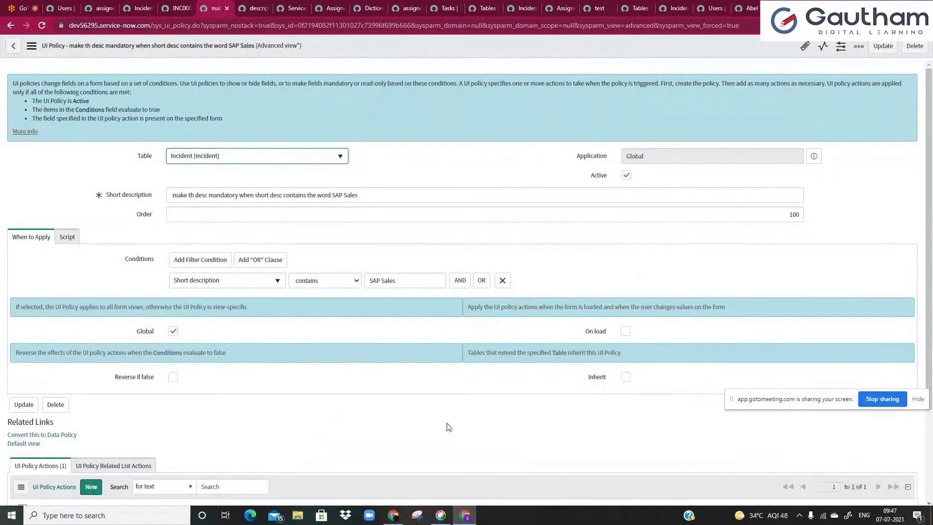
- Check Clear the field value on the description policy action and select the incident's Description text
{"action": "scroll", "coordinate": [330, 433], "scroll_direction": "down", "scroll_amount": 3}
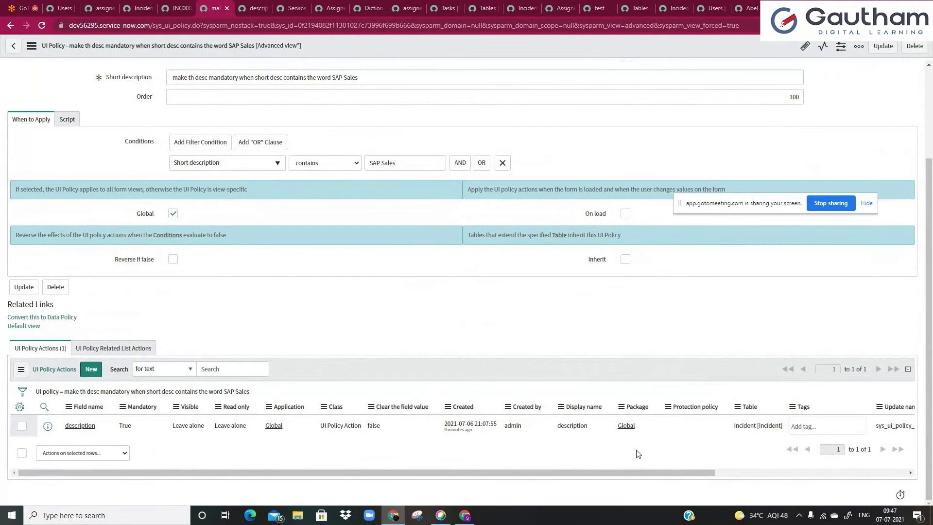
{"action": "left_click", "coordinate": [389, 426]}
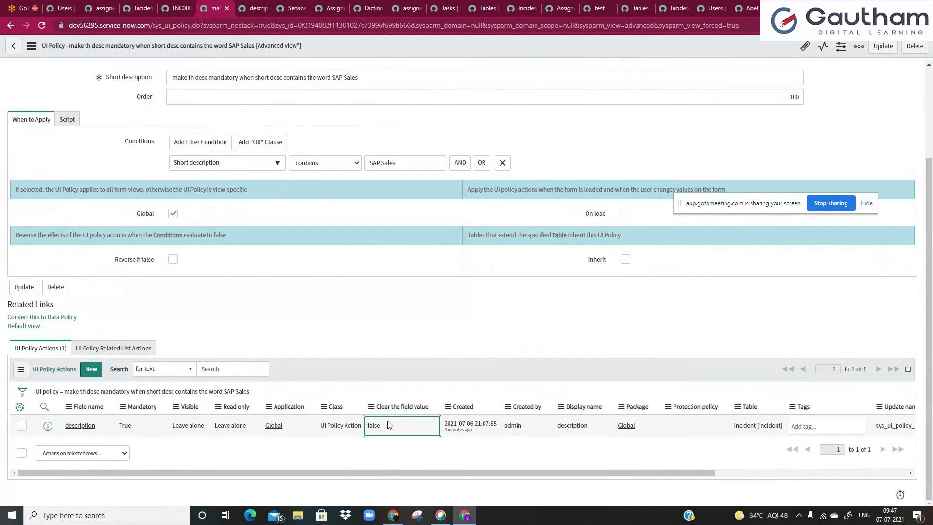
{"action": "left_click", "coordinate": [80, 425]}
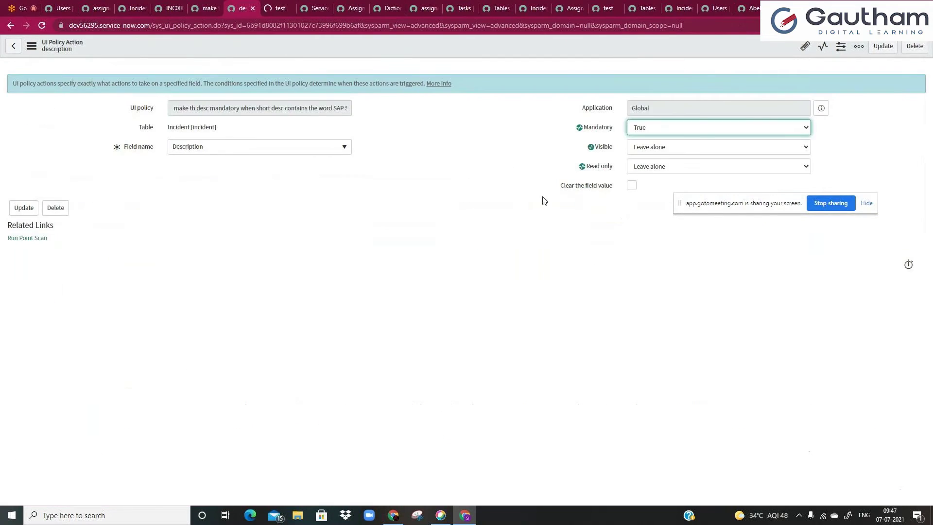
{"action": "left_click", "coordinate": [632, 186]}
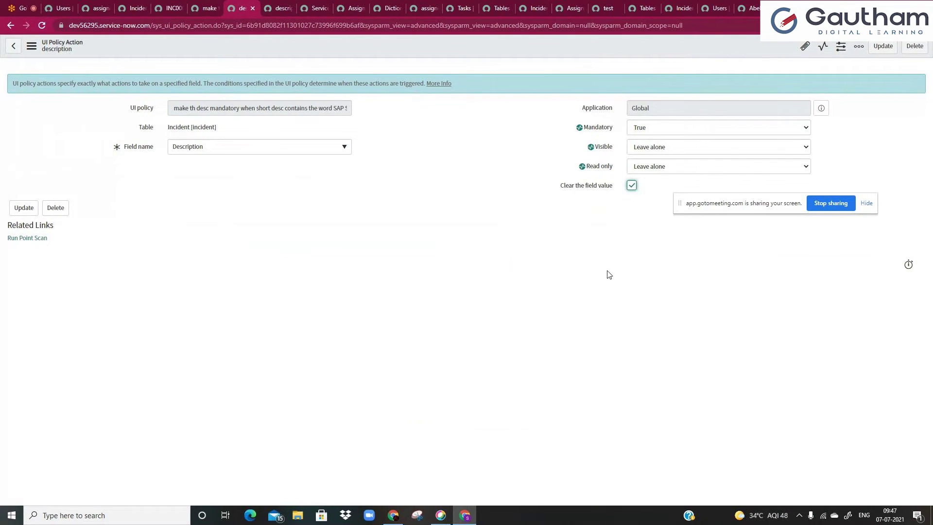
{"action": "left_click", "coordinate": [171, 7]}
{"action": "triple_click", "coordinate": [435, 290]}
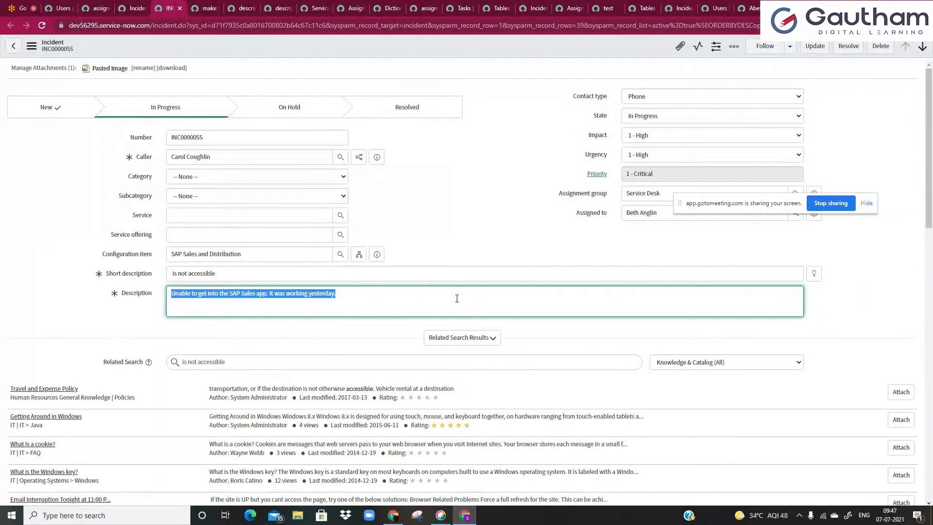
- Turn on Reverse if false on the SAP Sales UI policy
{"action": "left_click", "coordinate": [205, 8]}
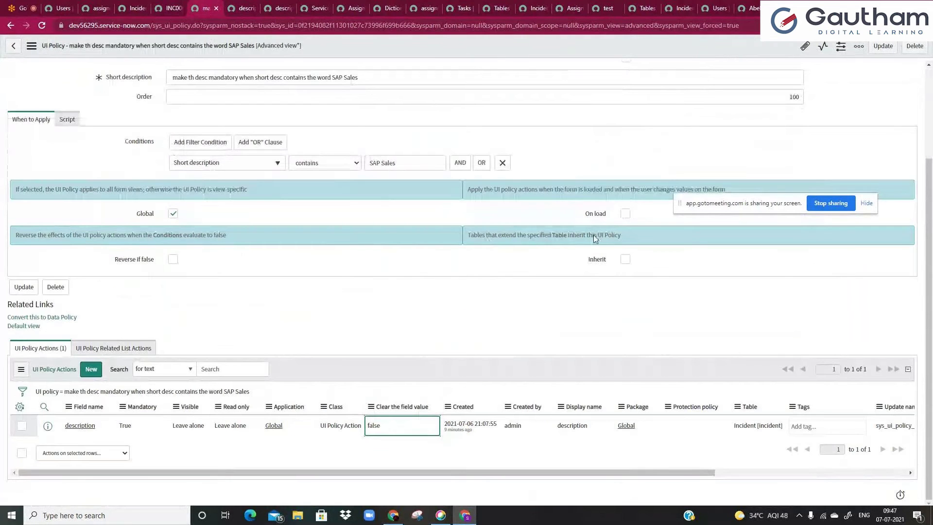
{"action": "left_click", "coordinate": [173, 259]}
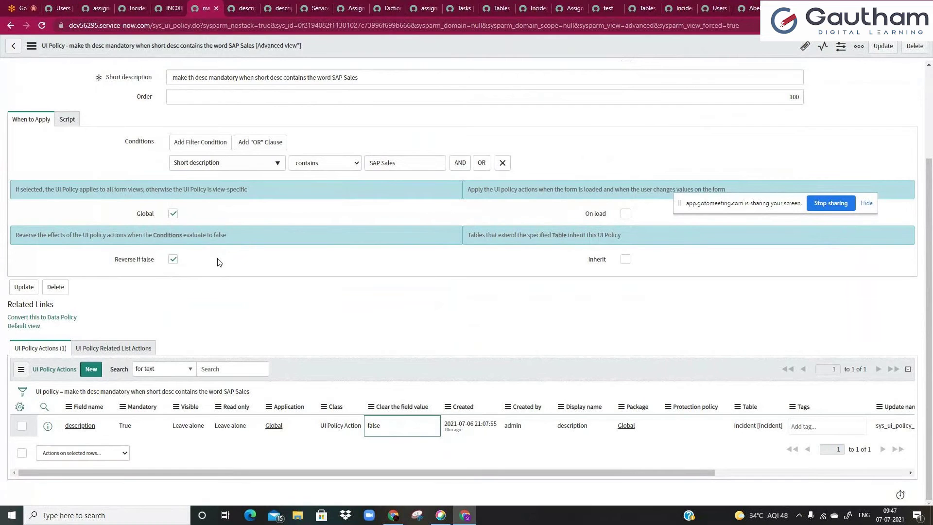
{"action": "key", "text": "ctrl+s"}
{"action": "key", "text": "Escape"}
- Save the description policy action and reload incident INC0000055
{"action": "left_click", "coordinate": [160, 5]}
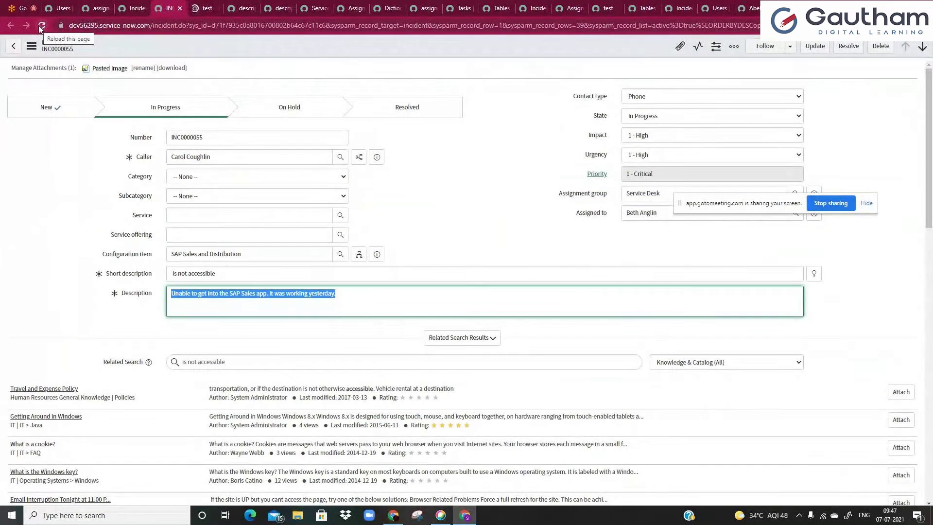
{"action": "left_click", "coordinate": [241, 8]}
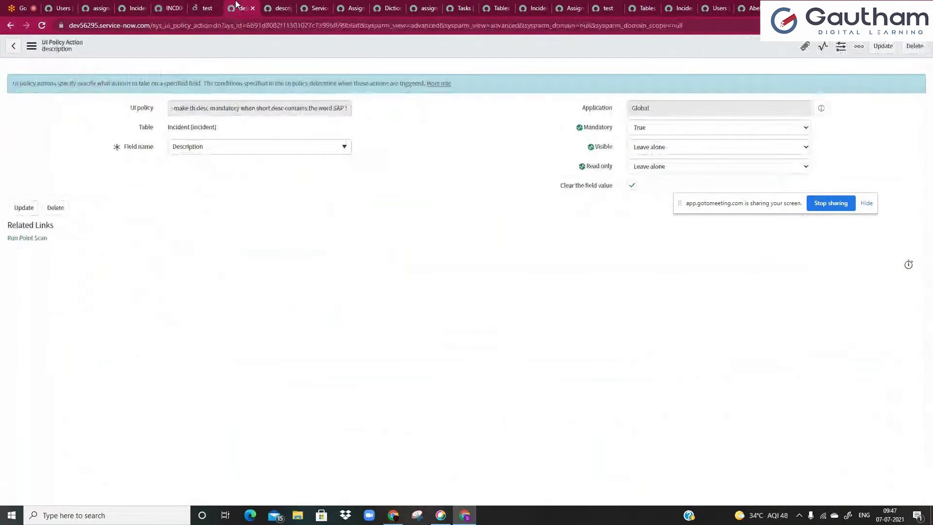
{"action": "right_click", "coordinate": [512, 46]}
{"action": "left_click", "coordinate": [525, 58]}
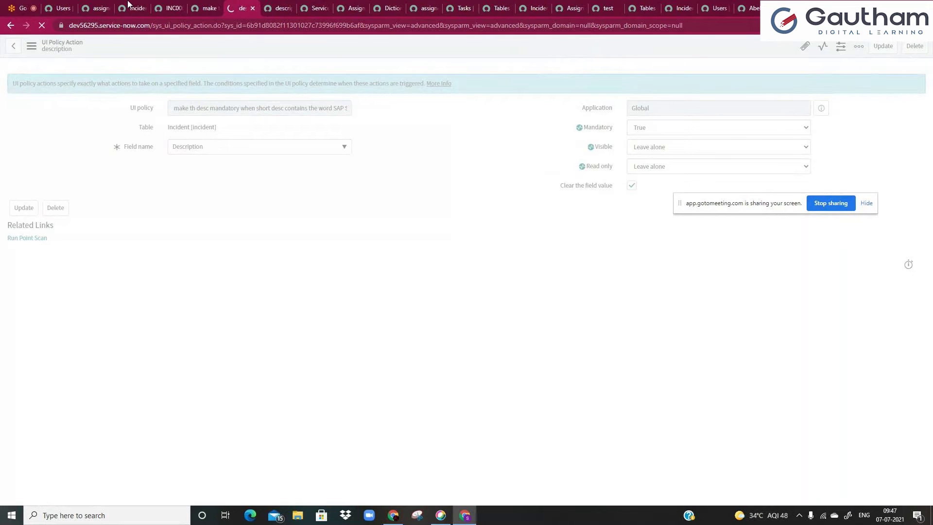
{"action": "left_click", "coordinate": [170, 8]}
{"action": "left_click", "coordinate": [42, 25]}
{"action": "left_click", "coordinate": [509, 79]}
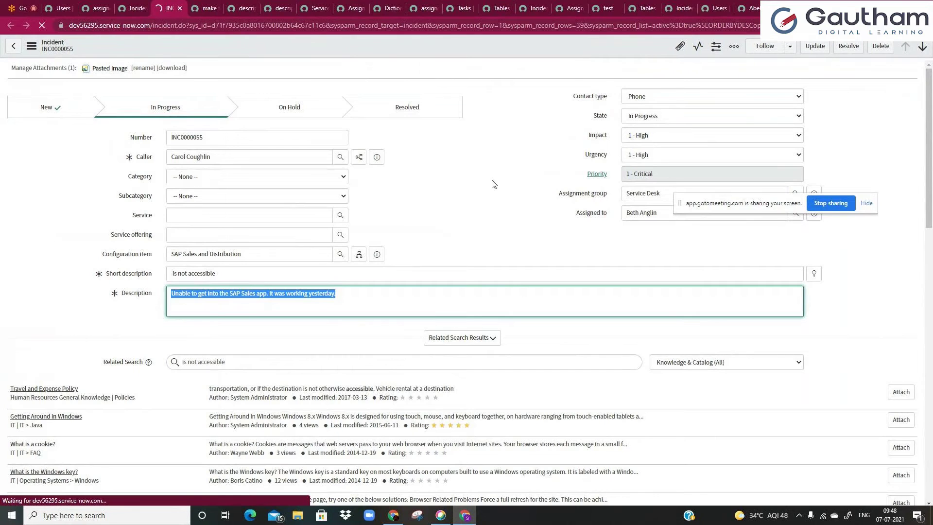
- Move 'SAP Sales' to the end of the incident's Short description
{"action": "left_click", "coordinate": [290, 280]}
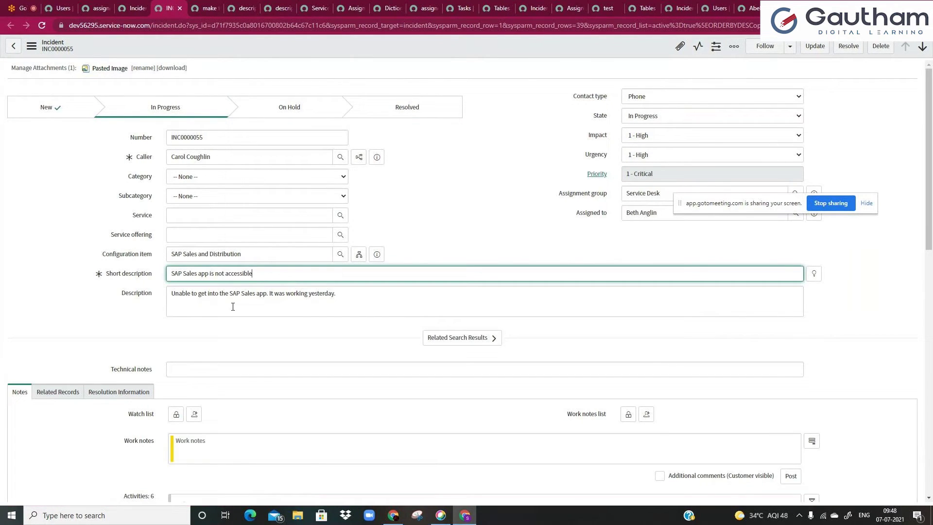
{"action": "left_click_drag", "start_coordinate": [198, 276], "coordinate": [161, 276]}
{"action": "key", "text": "BackSpace"}
{"action": "left_click", "coordinate": [240, 274]}
{"action": "type", "text": "SAP Sales"}
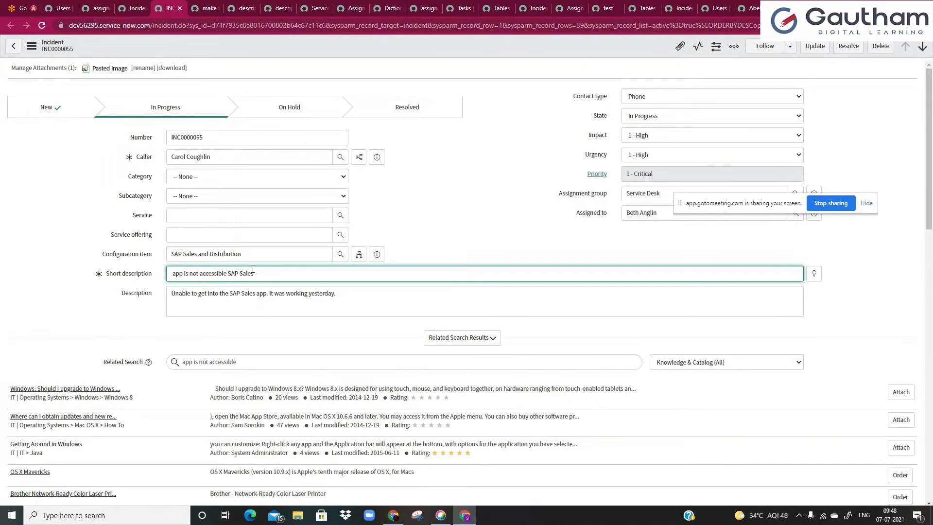
{"action": "left_click", "coordinate": [393, 219]}
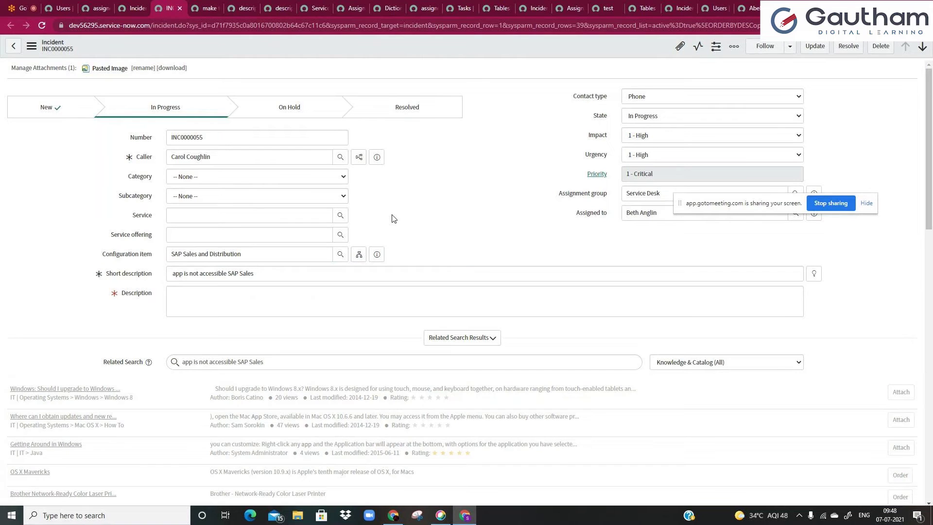
- Inspect the empty mandatory Description field, then bring up the Description policy action
{"action": "left_click", "coordinate": [176, 296]}
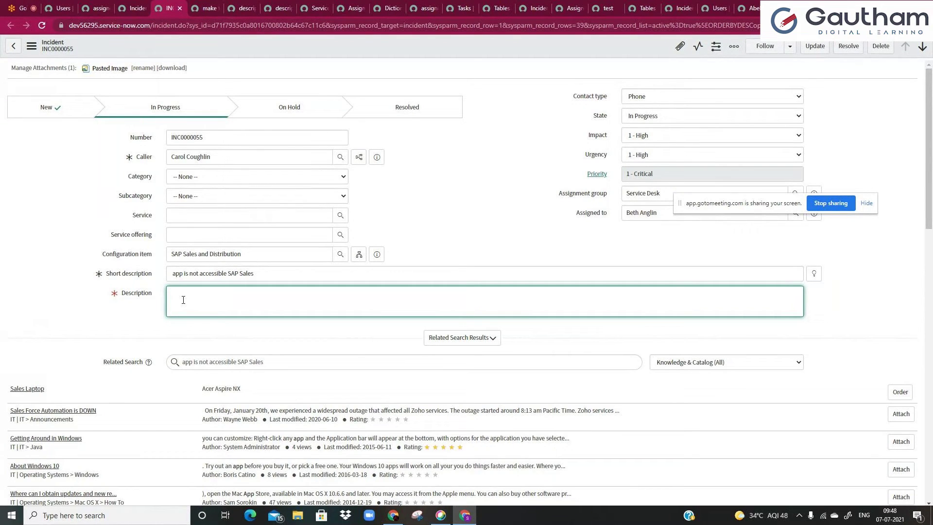
{"action": "left_click_drag", "start_coordinate": [262, 273], "coordinate": [194, 279]}
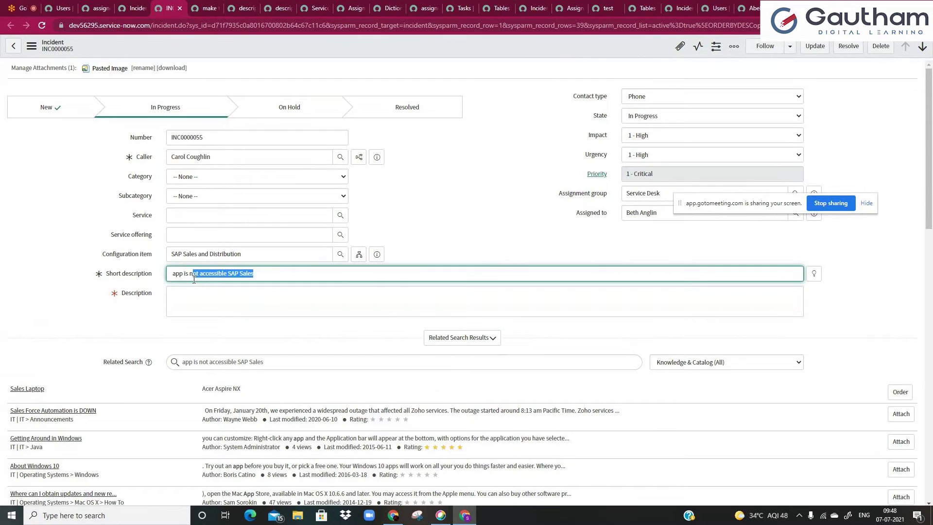
{"action": "left_click", "coordinate": [208, 291]}
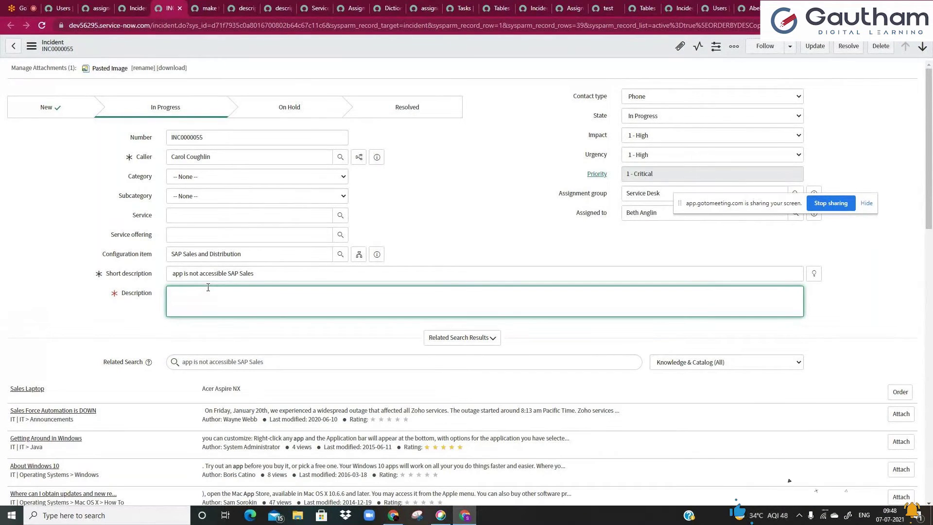
{"action": "left_click", "coordinate": [257, 7]}
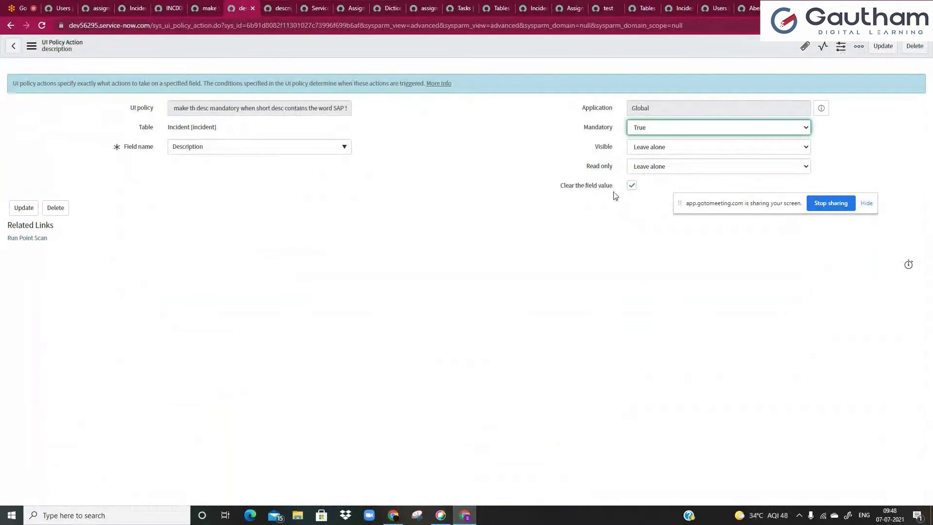
- Deactivate the SAP Sales UI policy and save it
{"action": "left_click", "coordinate": [206, 8]}
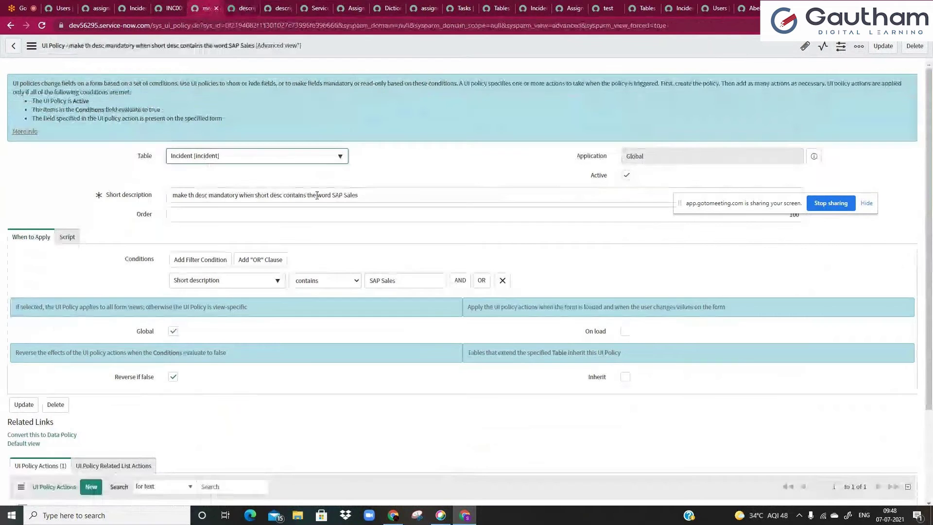
{"action": "left_click", "coordinate": [626, 175]}
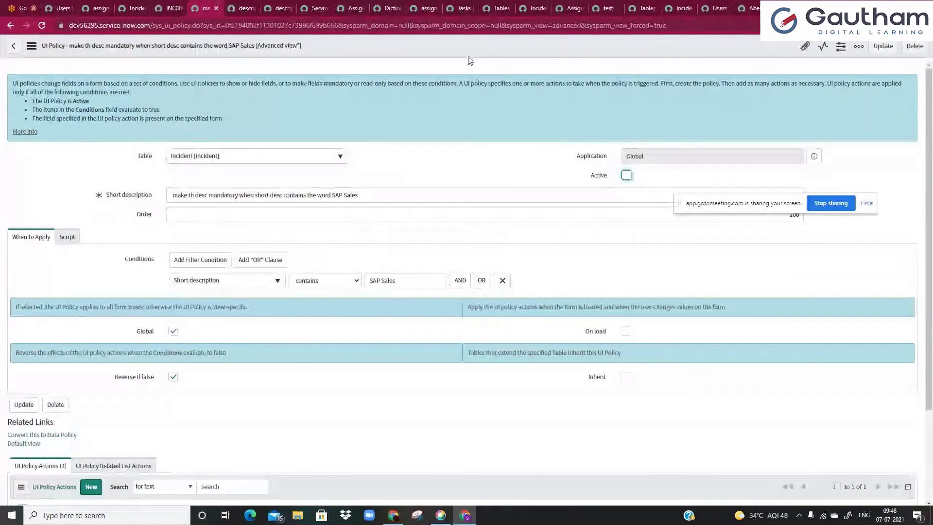
{"action": "right_click", "coordinate": [469, 46]}
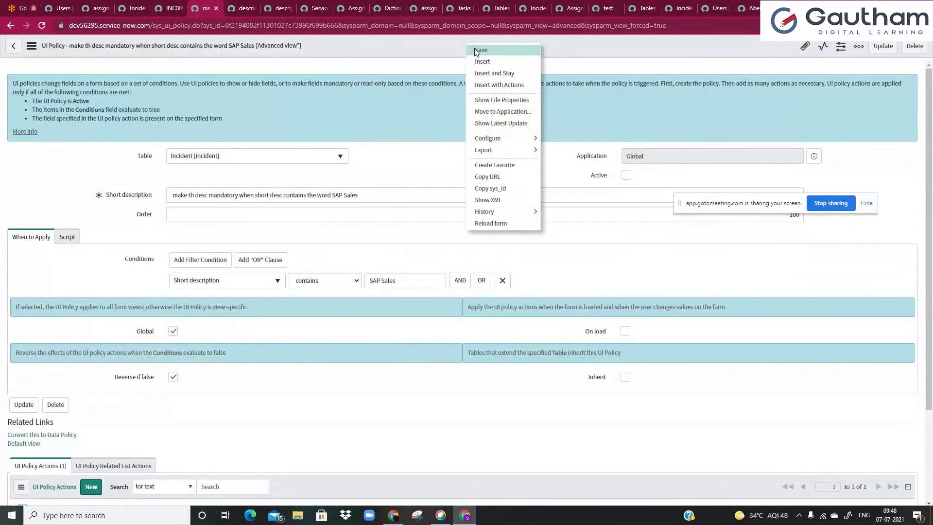
{"action": "left_click", "coordinate": [479, 51]}
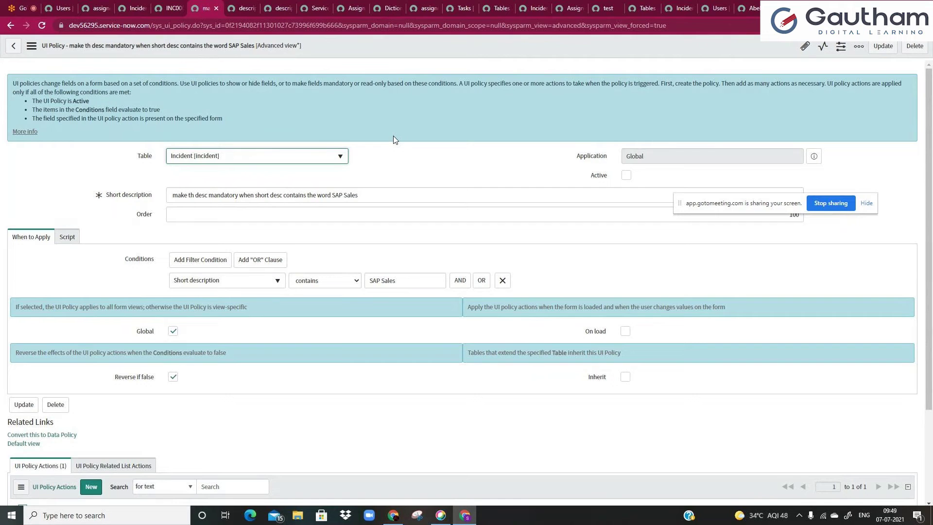
- Reactivate the policy and save it, then toggle On load on and back off
{"action": "left_click", "coordinate": [627, 175]}
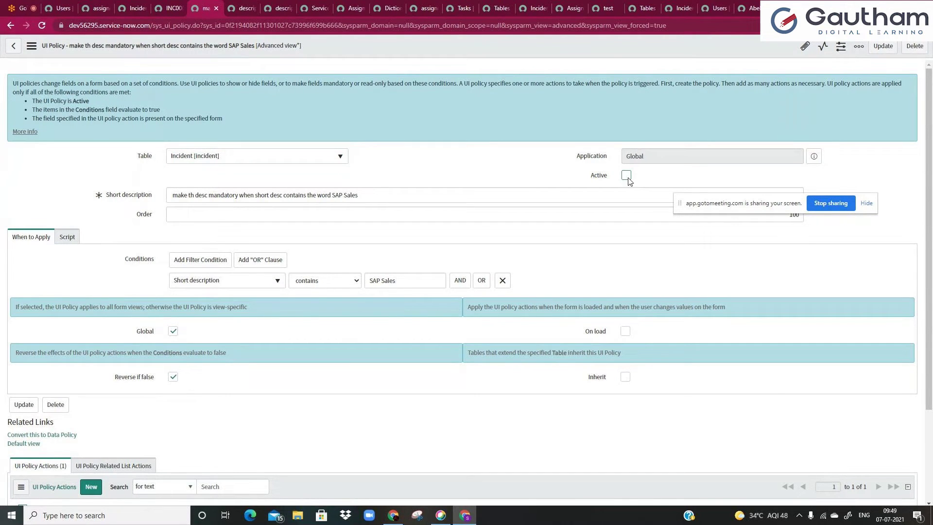
{"action": "right_click", "coordinate": [537, 48]}
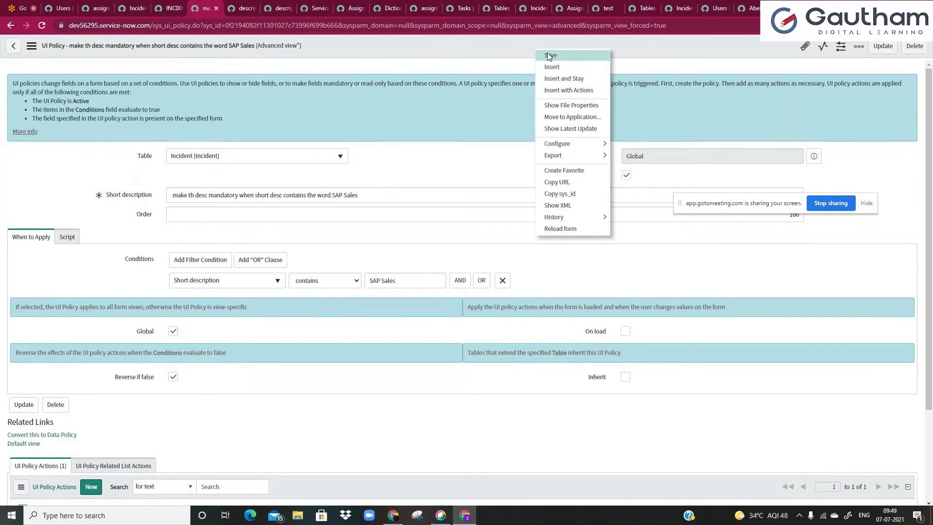
{"action": "left_click", "coordinate": [547, 56]}
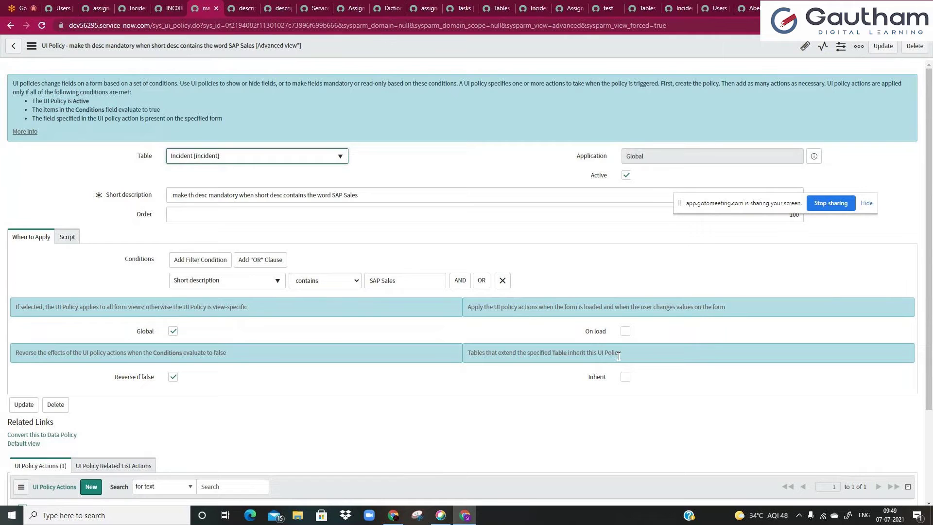
{"action": "left_click", "coordinate": [625, 331]}
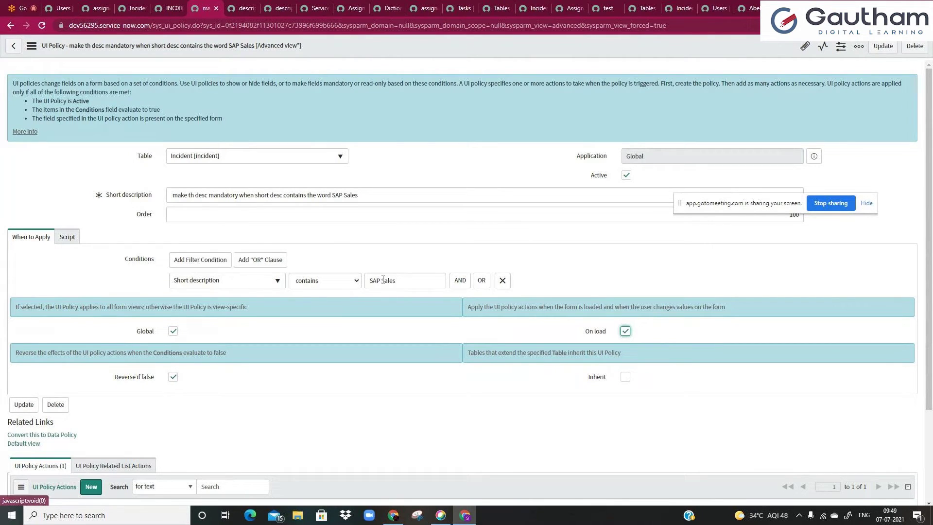
{"action": "left_click", "coordinate": [626, 332]}
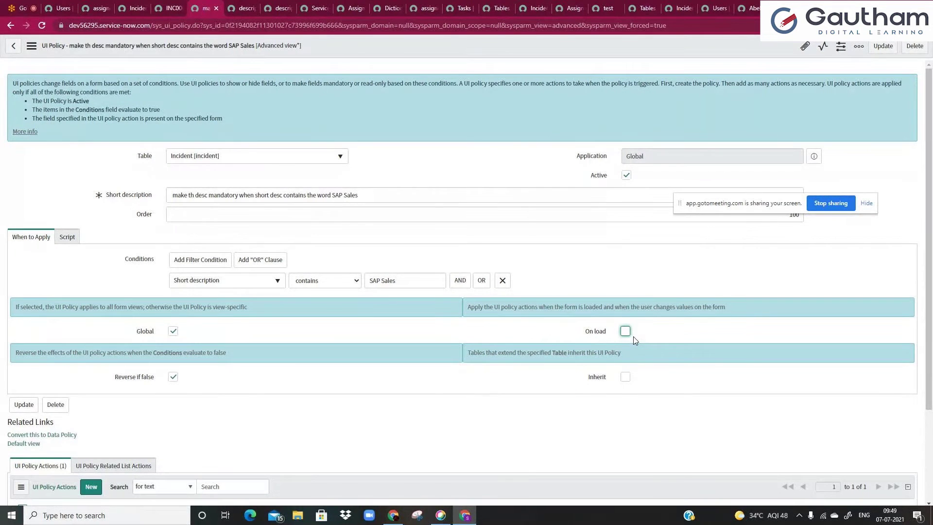
- Reload the test incident and inspect its Description field
{"action": "left_click", "coordinate": [165, 8]}
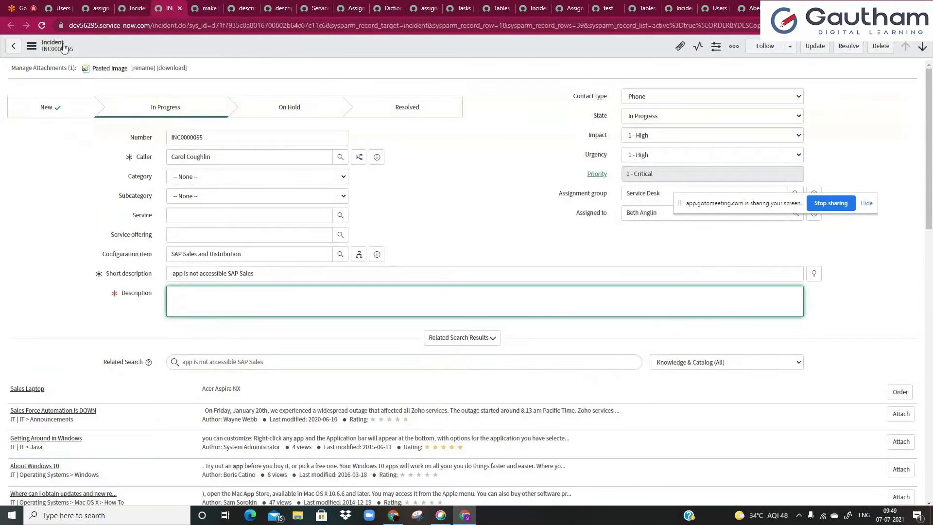
{"action": "left_click", "coordinate": [41, 27]}
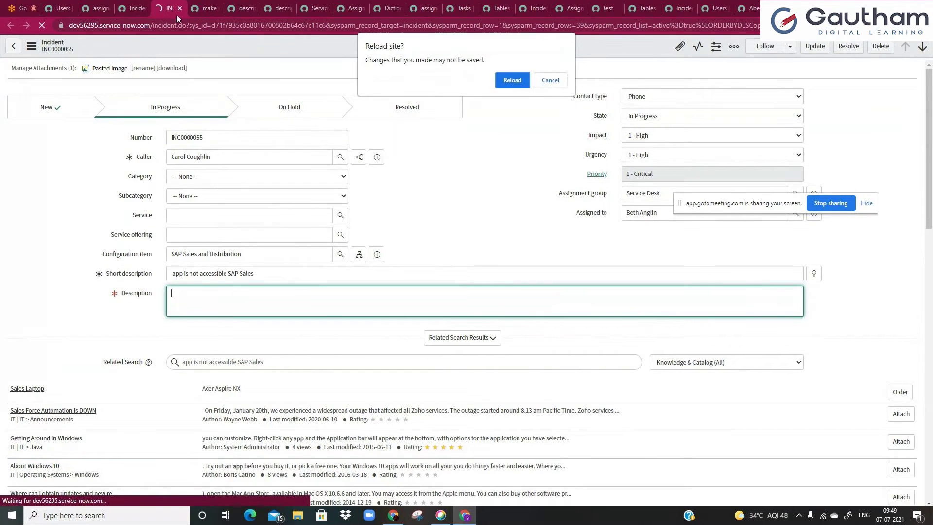
{"action": "left_click", "coordinate": [510, 81]}
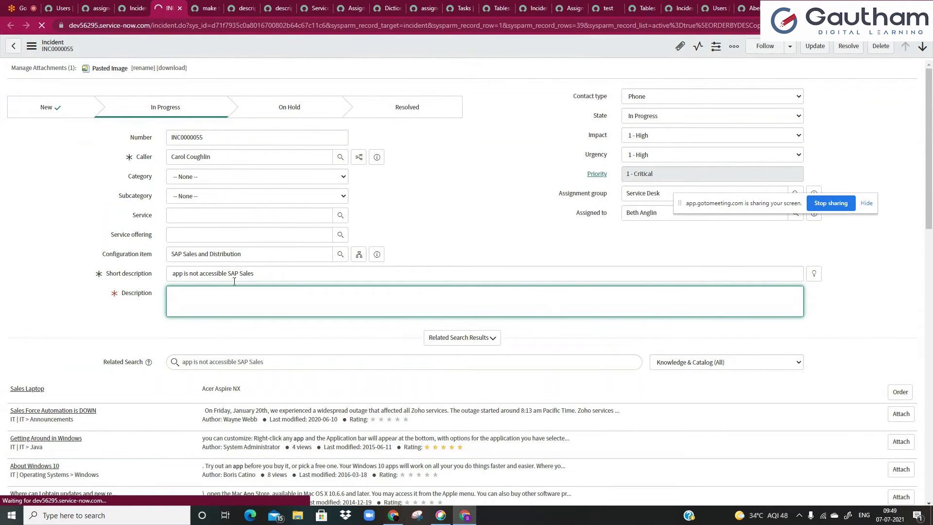
{"action": "left_click", "coordinate": [206, 6]}
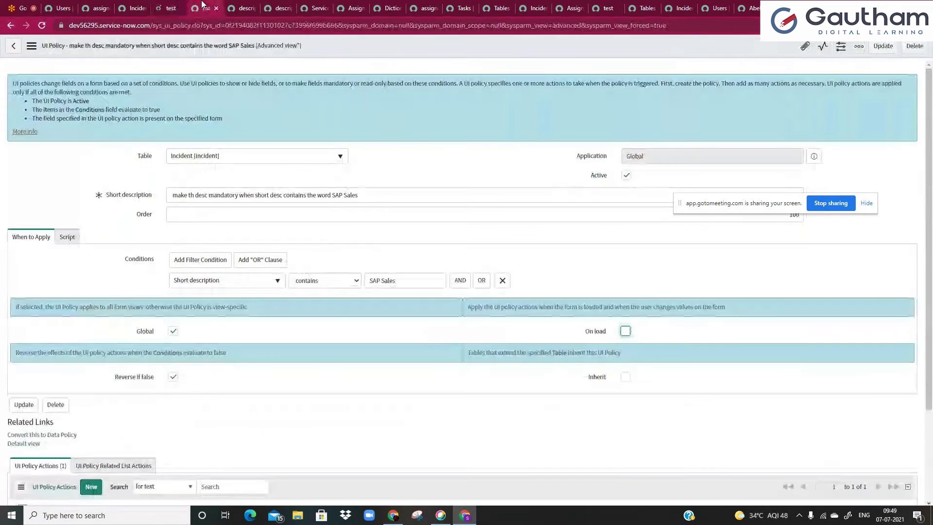
{"action": "scroll", "coordinate": [81, 411], "scroll_direction": "down", "scroll_amount": 3}
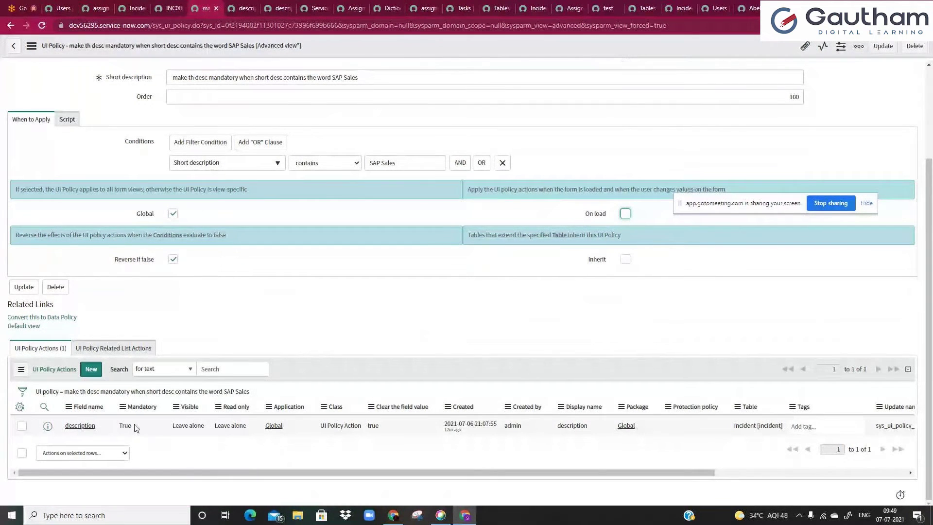
{"action": "key", "text": "ctrl+shift+Tab"}
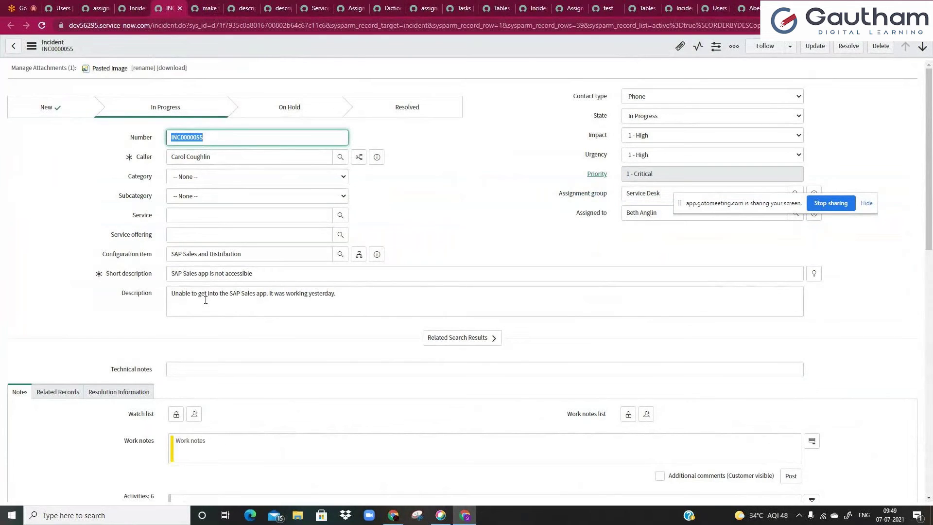
{"action": "left_click", "coordinate": [357, 299]}
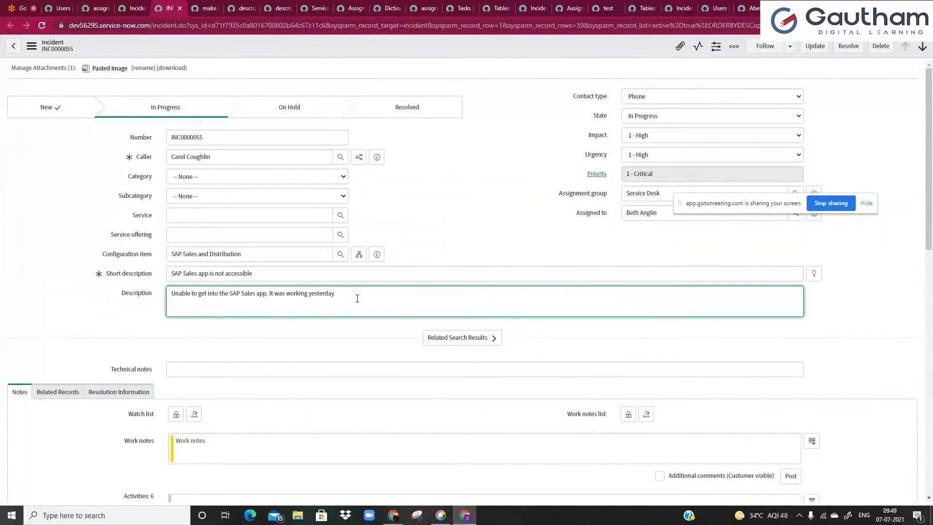
{"action": "key", "text": "ctrl+Tab"}
{"action": "scroll", "coordinate": [495, 266], "scroll_direction": "up", "scroll_amount": 2}
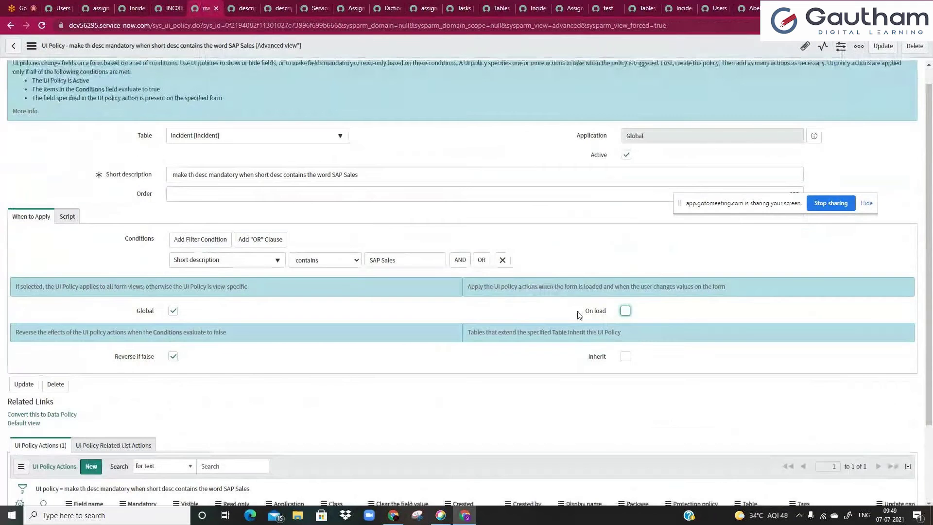
- Enable On load on the SAP Sales policy, save it, and reload the incident
{"action": "left_click", "coordinate": [625, 311]}
{"action": "right_click", "coordinate": [424, 46]}
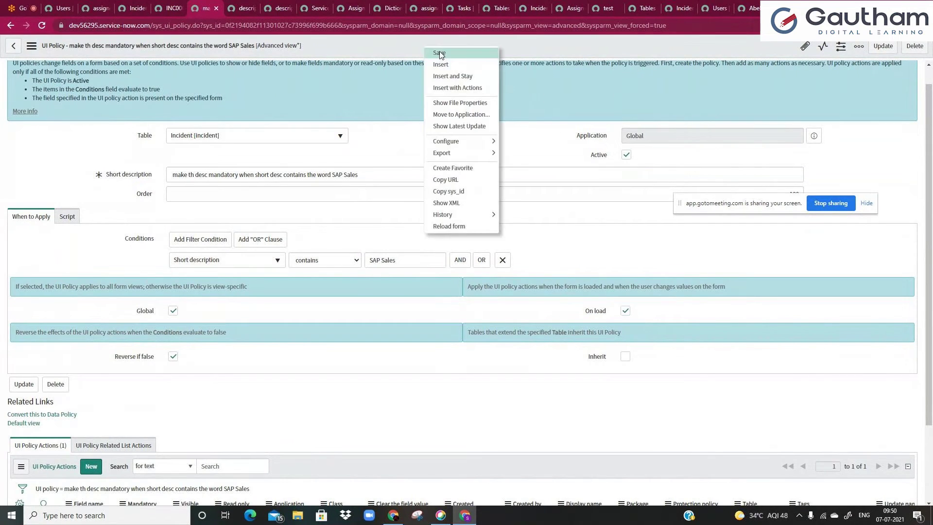
{"action": "left_click", "coordinate": [437, 60]}
{"action": "left_click", "coordinate": [170, 8]}
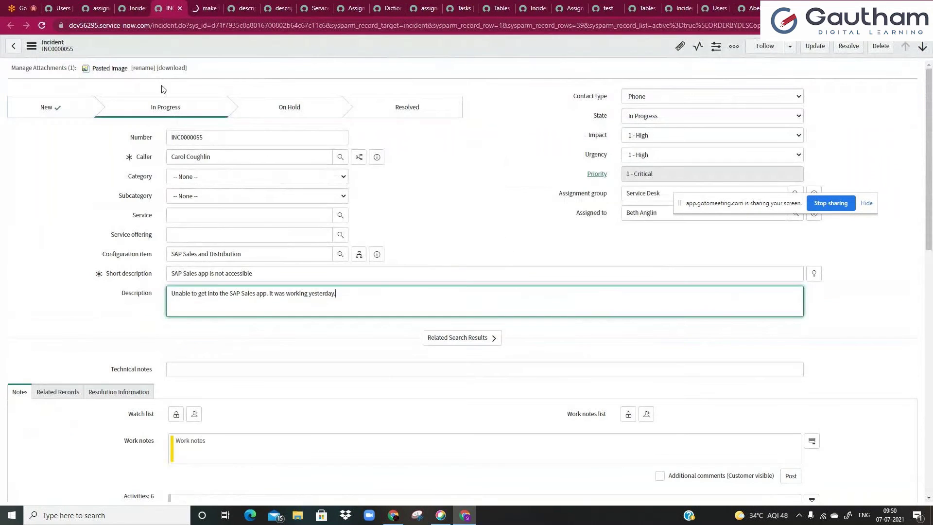
{"action": "left_click", "coordinate": [42, 27]}
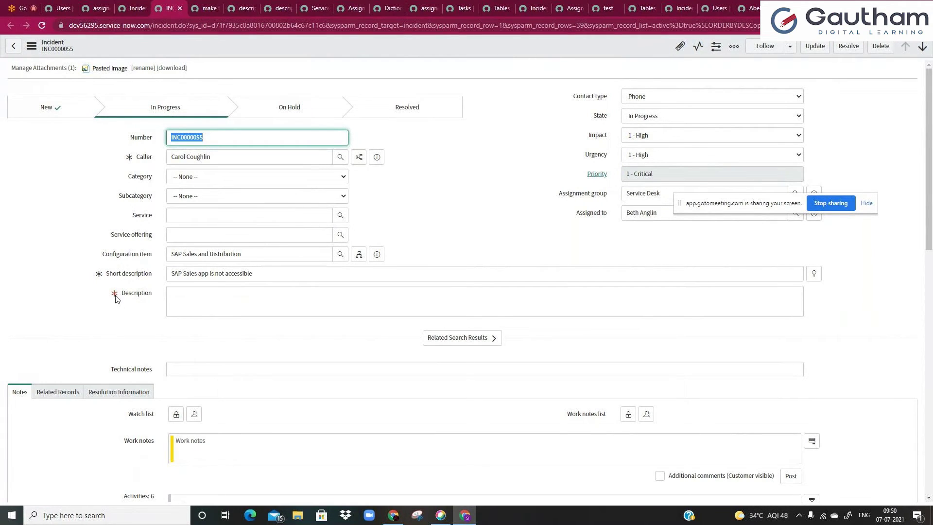
{"action": "left_click", "coordinate": [198, 8]}
{"action": "scroll", "coordinate": [258, 325], "scroll_direction": "down", "scroll_amount": 3}
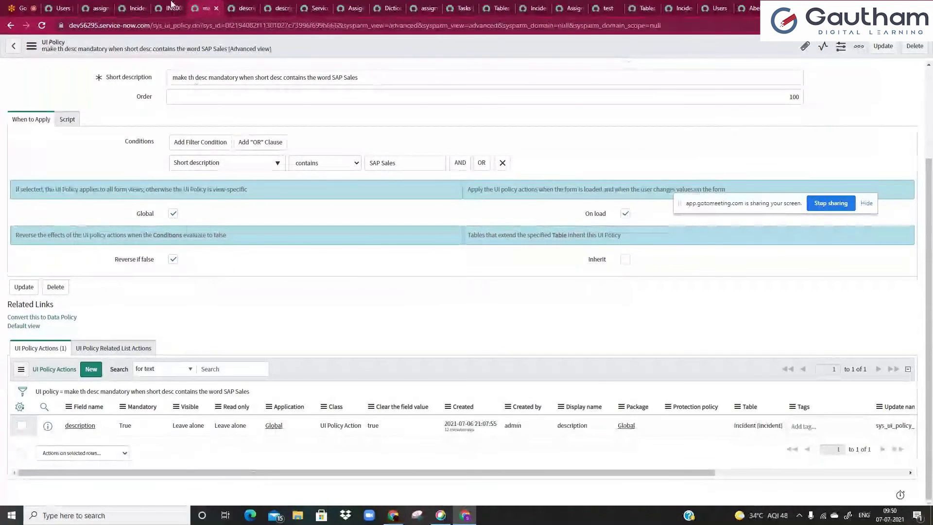
- Check the incident's mandatory Description, then deactivate and save the SAP Sales policy
{"action": "left_click", "coordinate": [171, 7]}
{"action": "left_click", "coordinate": [224, 306]}
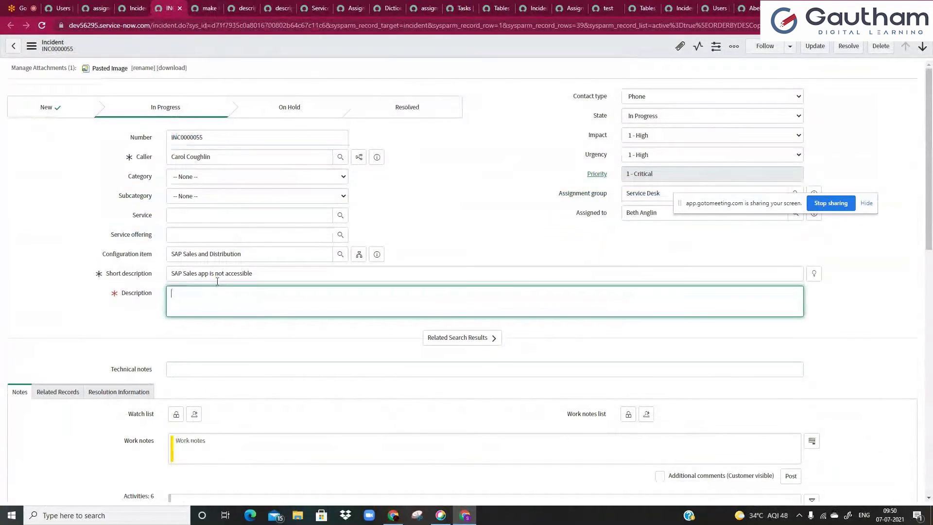
{"action": "key", "text": "ctrl+Tab"}
{"action": "scroll", "coordinate": [323, 225], "scroll_direction": "up", "scroll_amount": 3}
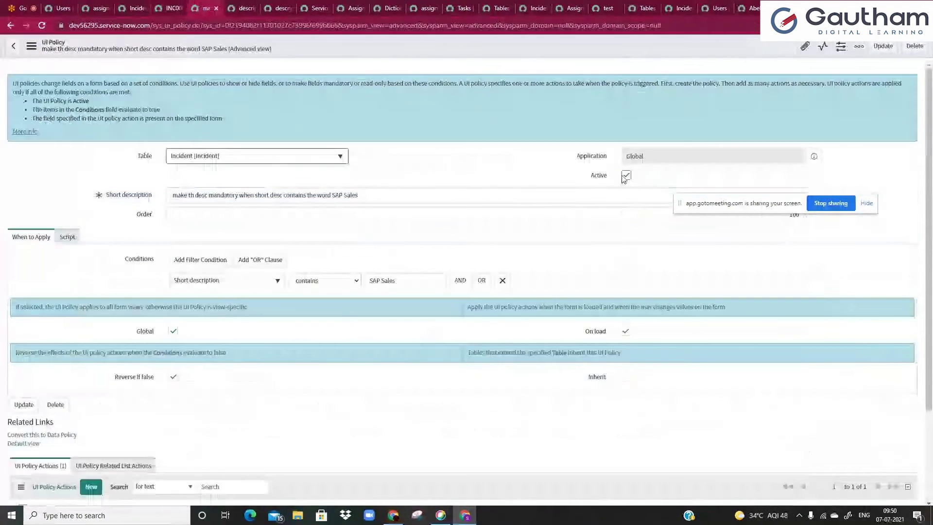
{"action": "left_click", "coordinate": [625, 176]}
{"action": "right_click", "coordinate": [384, 57]}
{"action": "left_click", "coordinate": [403, 63]}
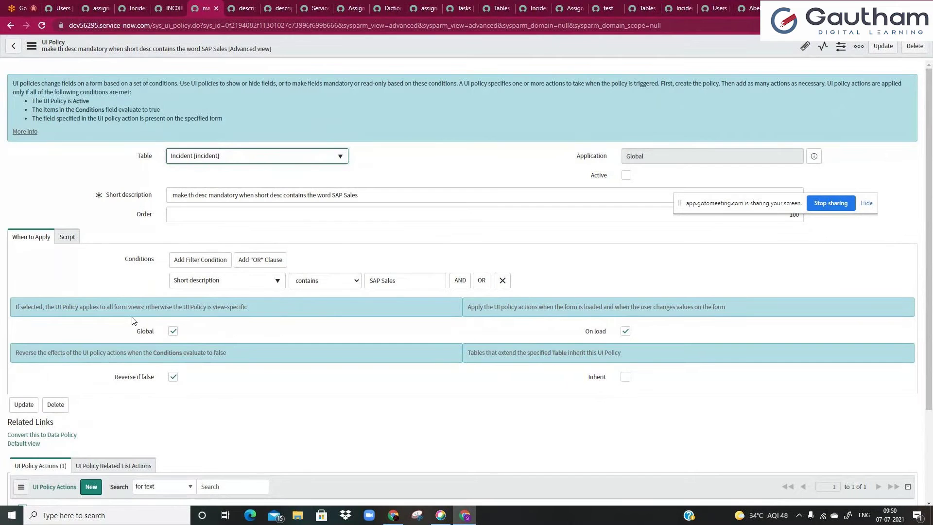
- Review the policy's Script and When to Apply tabs and its Order value of 100
{"action": "left_click", "coordinate": [68, 237]}
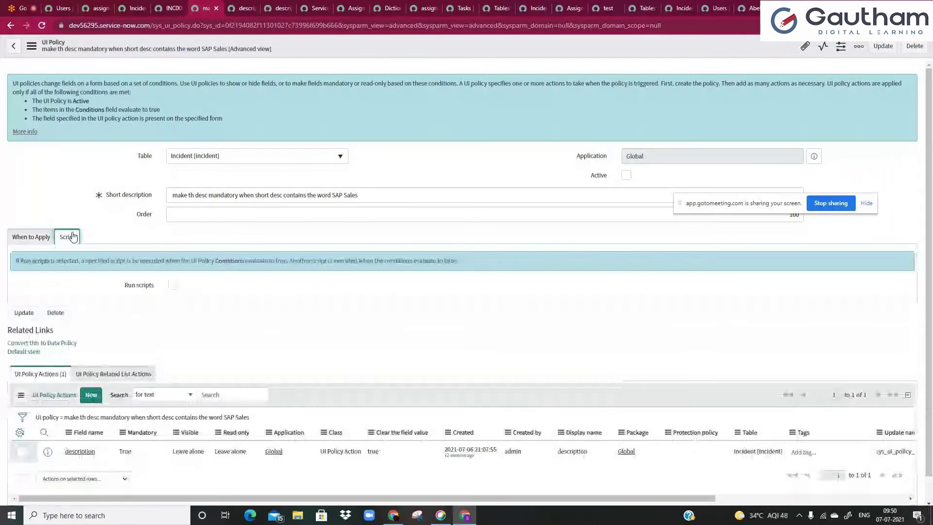
{"action": "left_click", "coordinate": [43, 236]}
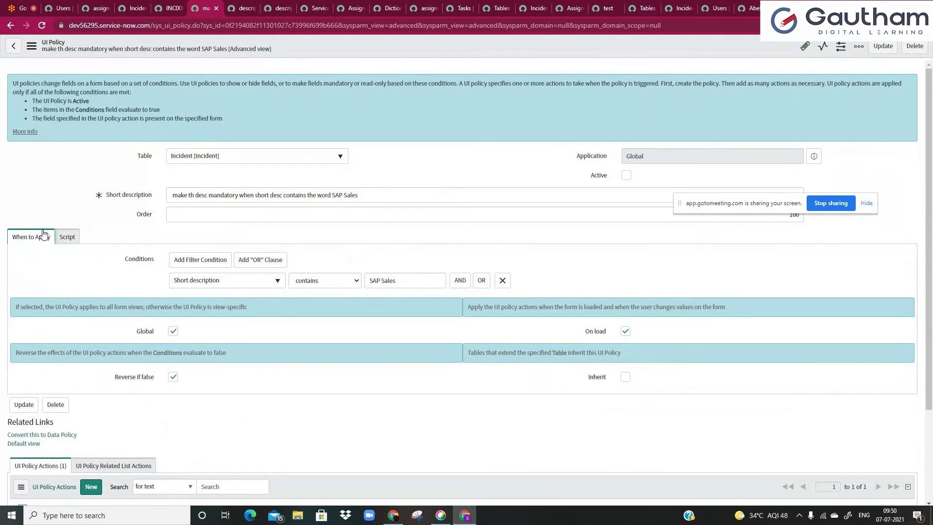
{"action": "left_click_drag", "start_coordinate": [700, 200], "coordinate": [710, 102]}
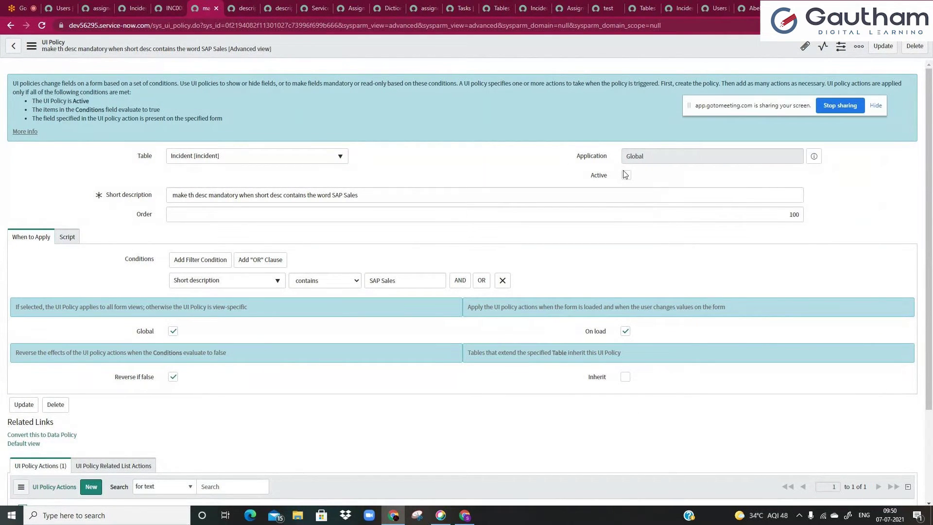
{"action": "left_click", "coordinate": [194, 217]}
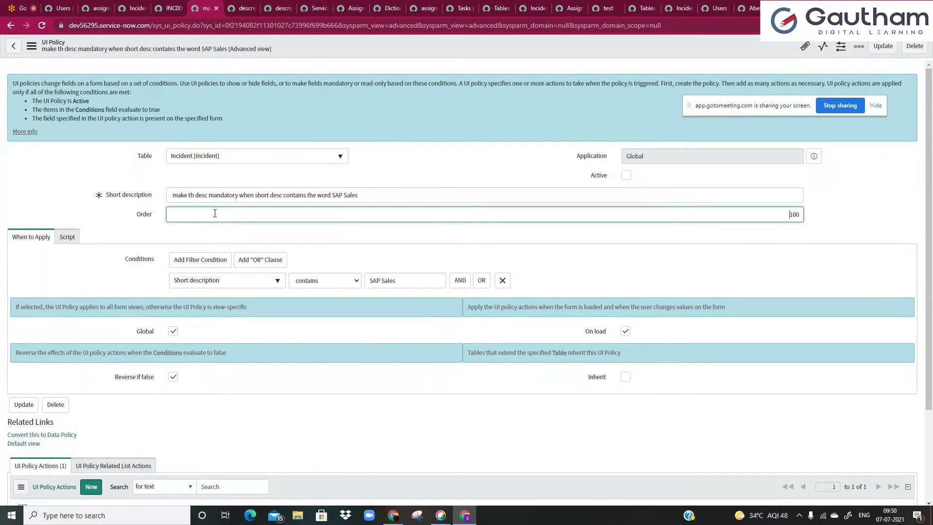
{"action": "left_click", "coordinate": [420, 230]}
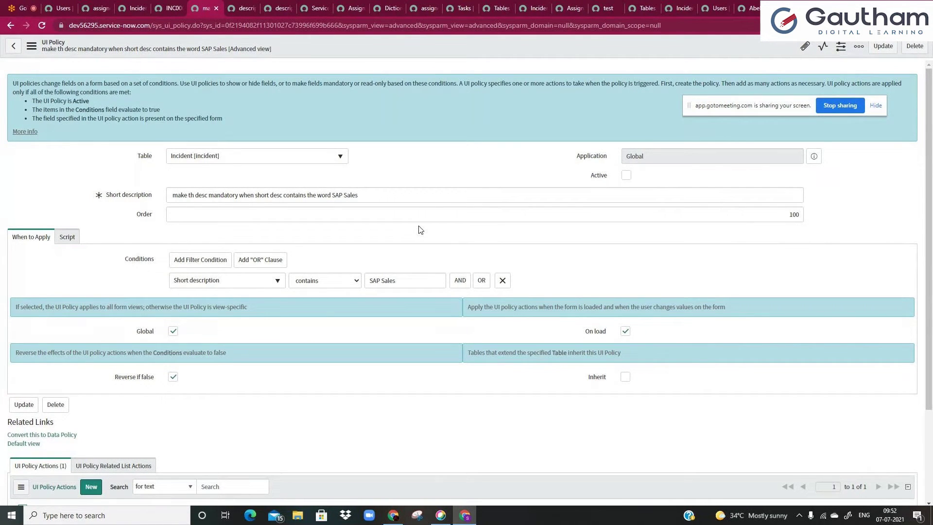
- Go back to incident INC0000055 and open Configure > All for the Incident table
{"action": "left_click", "coordinate": [130, 4]}
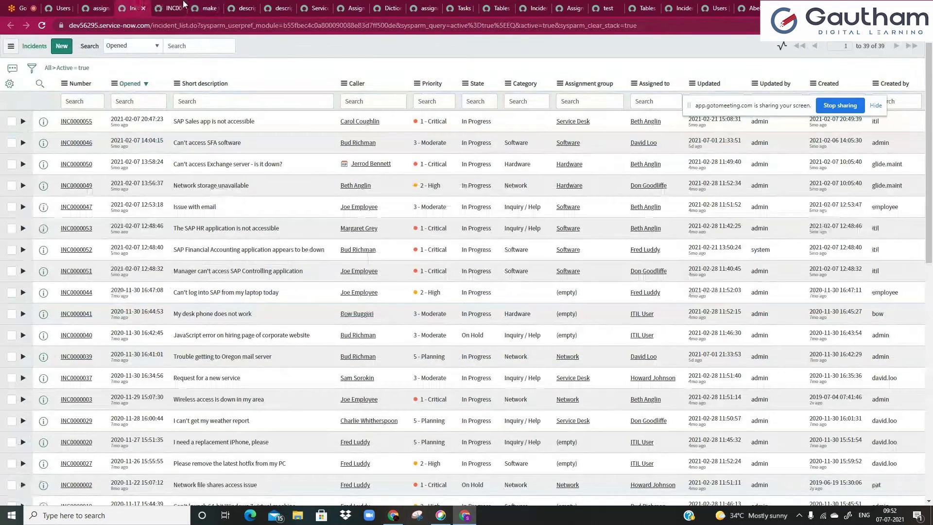
{"action": "left_click", "coordinate": [181, 5]}
{"action": "left_click", "coordinate": [96, 5]}
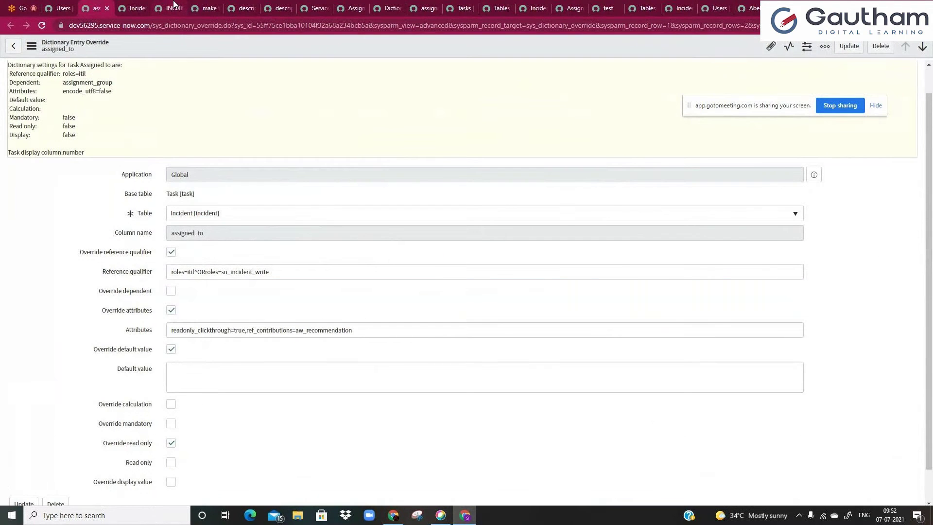
{"action": "left_click", "coordinate": [174, 5]}
{"action": "right_click", "coordinate": [199, 48]}
{"action": "mouse_move", "coordinate": [250, 209]}
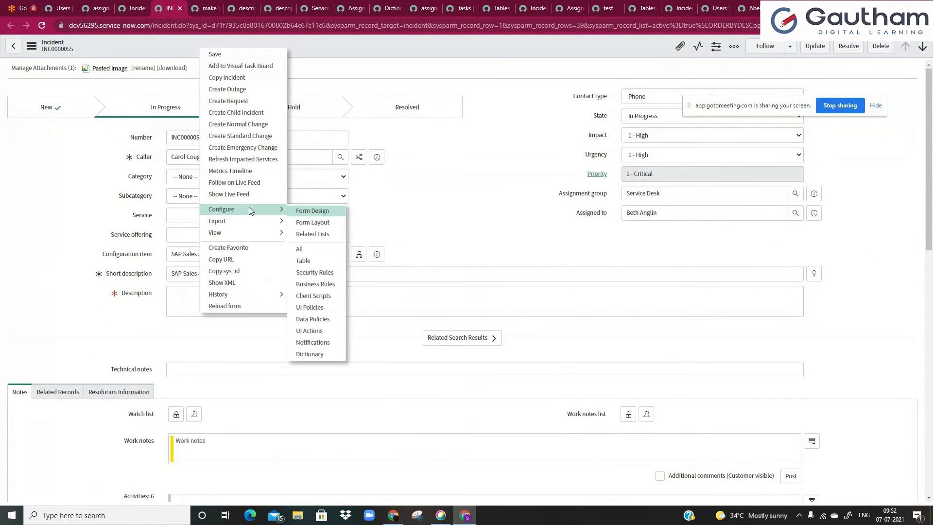
{"action": "left_click", "coordinate": [319, 239]}
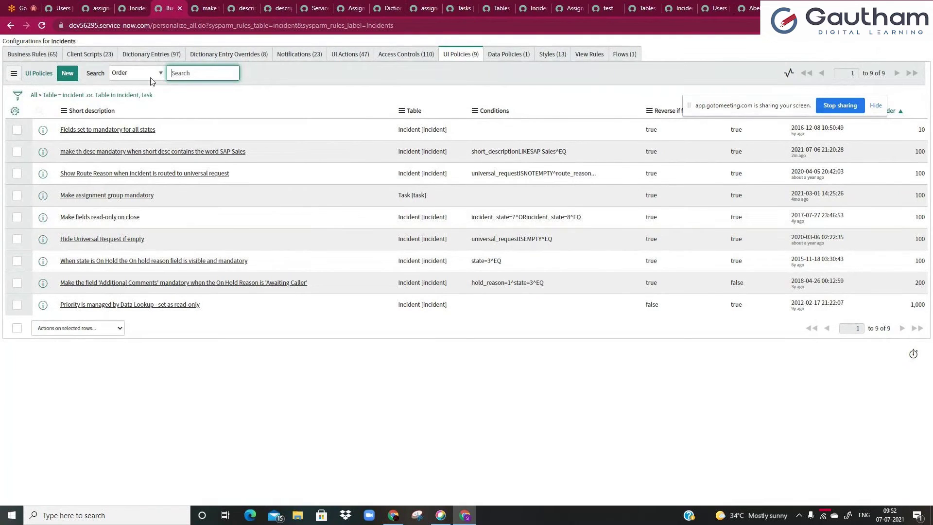
- Narrow the Incident notifications to the 22 active ones with Show Matching on Active = true
{"action": "left_click", "coordinate": [298, 59]}
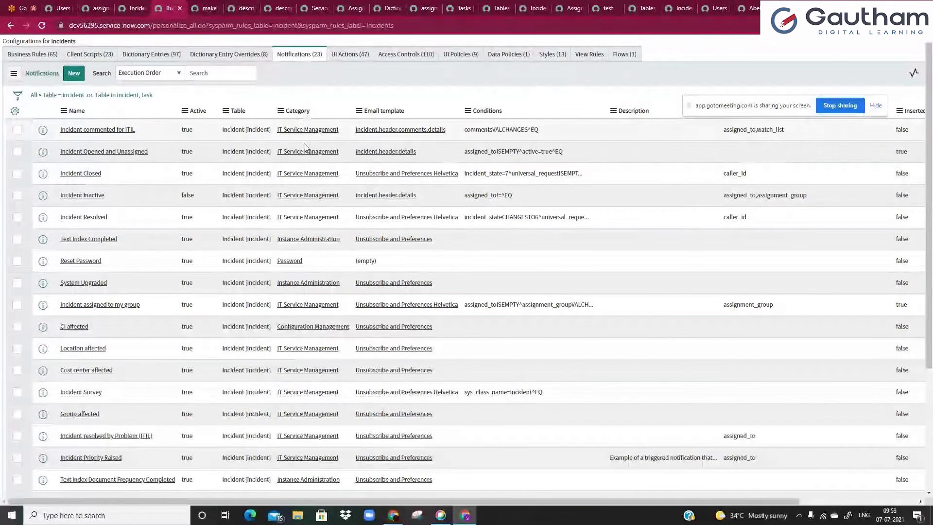
{"action": "right_click", "coordinate": [195, 131]}
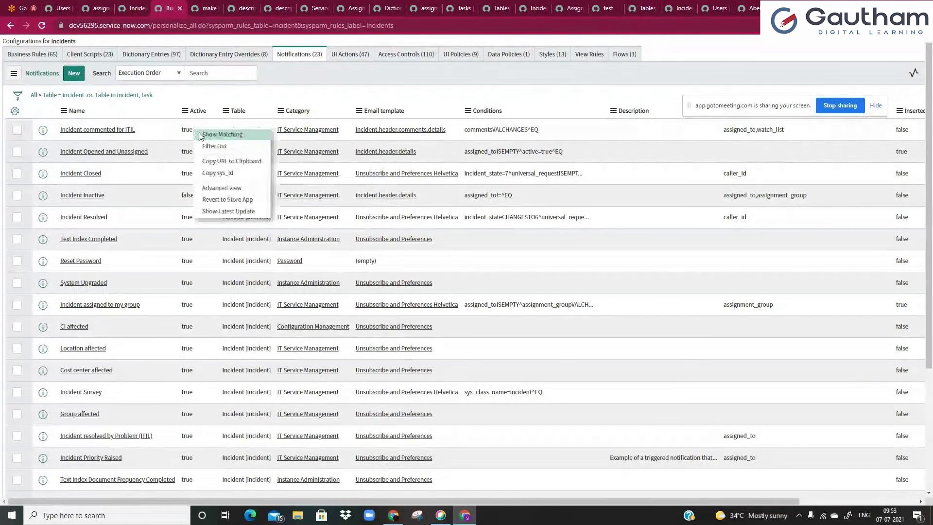
{"action": "left_click", "coordinate": [201, 136]}
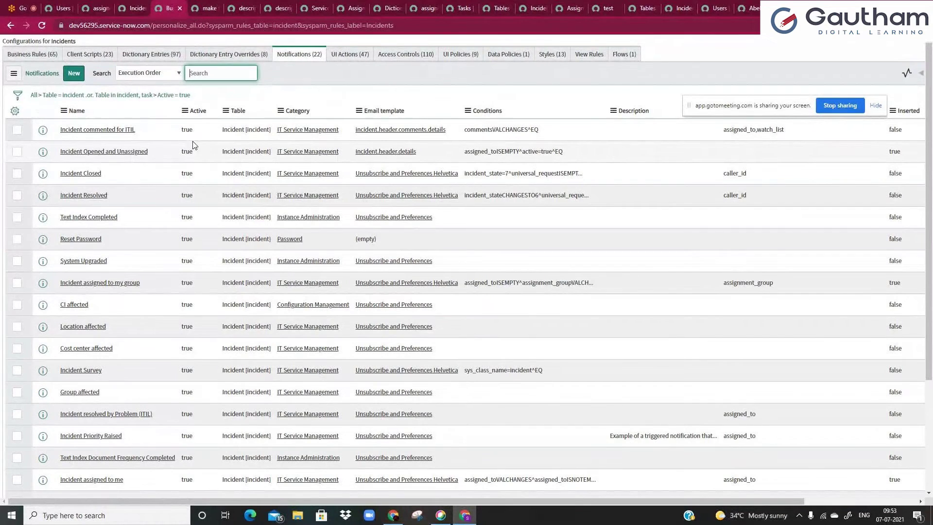
{"action": "left_click", "coordinate": [149, 55]}
- Browse the Business Rules and Dictionary Entries tabs, then open the 'Incident assigned to me' notification
{"action": "left_click", "coordinate": [111, 56]}
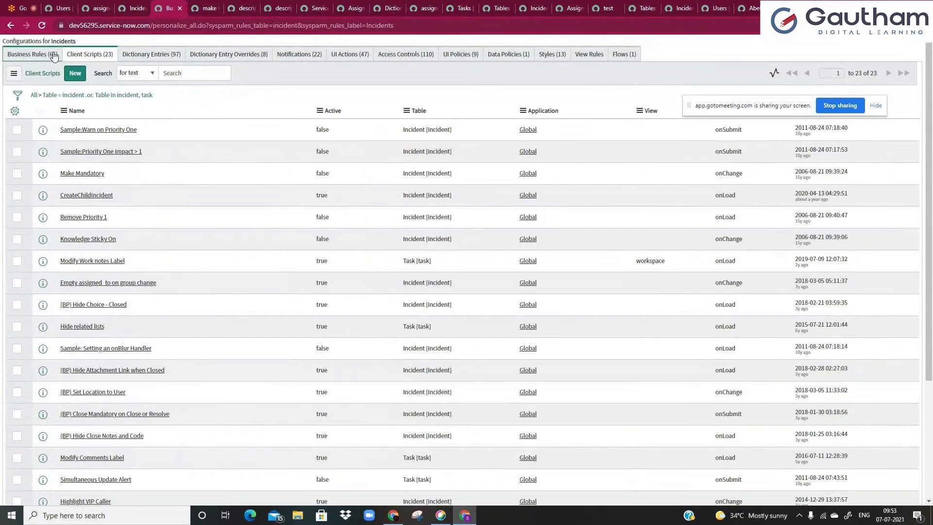
{"action": "left_click", "coordinate": [149, 55]}
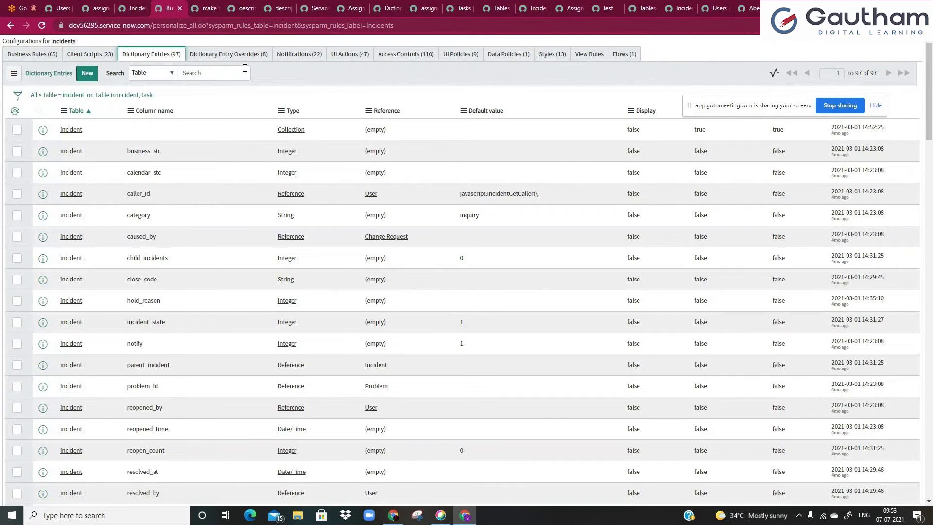
{"action": "left_click", "coordinate": [243, 67]}
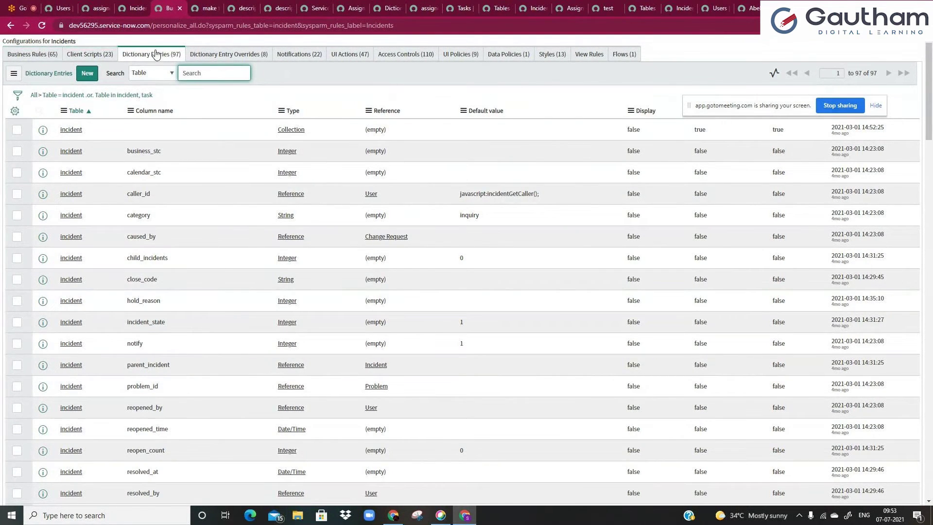
{"action": "left_click", "coordinate": [287, 55]}
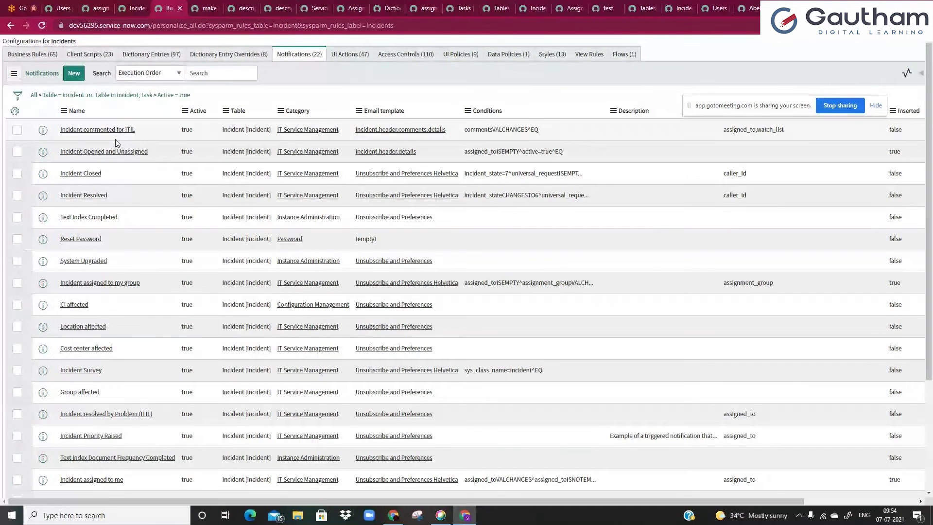
{"action": "left_click", "coordinate": [106, 480], "text": "ctrl"}
{"action": "left_click", "coordinate": [188, 8]}
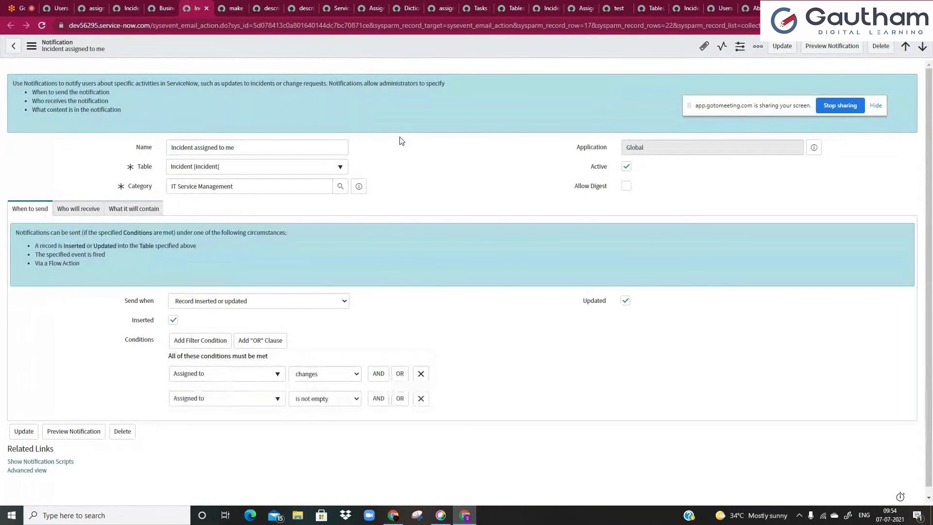
{"action": "left_click_drag", "start_coordinate": [348, 147], "coordinate": [164, 154]}
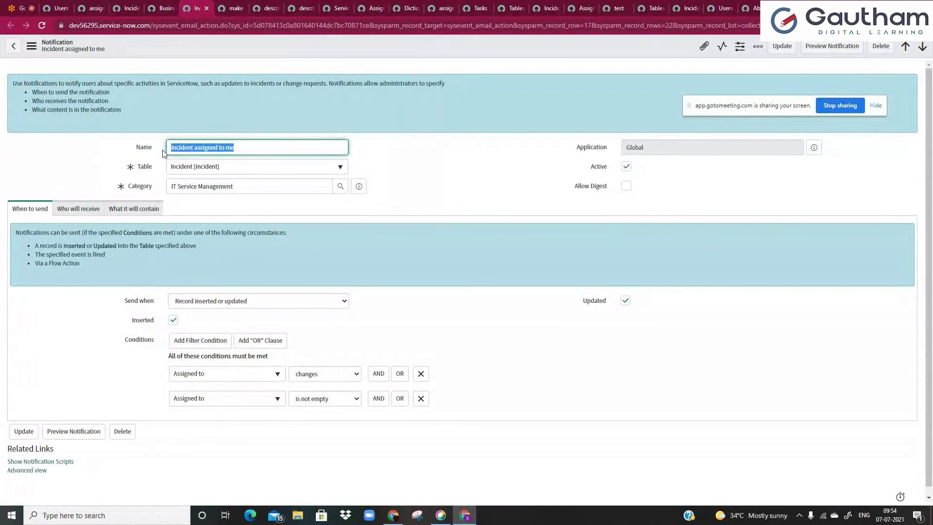
{"action": "left_click", "coordinate": [269, 150]}
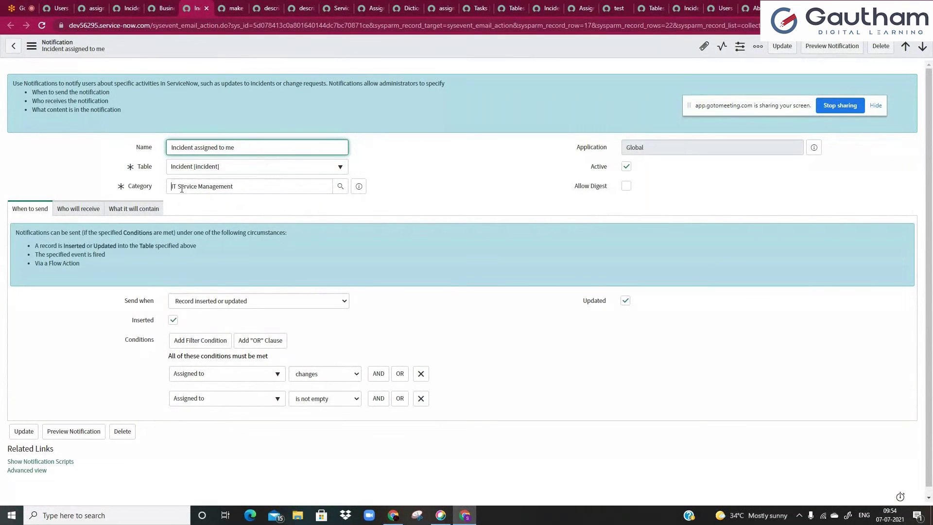
{"action": "left_click", "coordinate": [258, 182]}
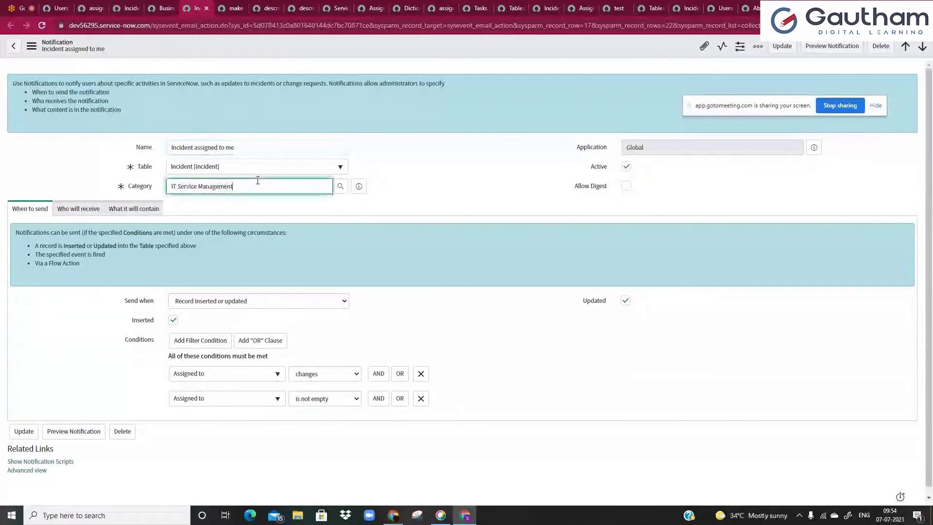
{"action": "left_click", "coordinate": [409, 145]}
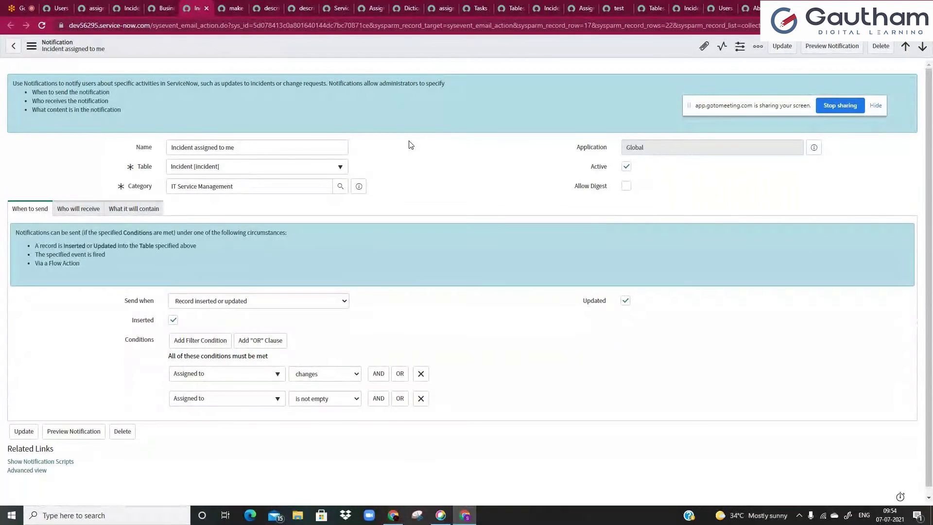
{"action": "left_click", "coordinate": [323, 185]}
{"action": "key", "text": "ctrl+a"}
{"action": "key", "text": "BackSpace"}
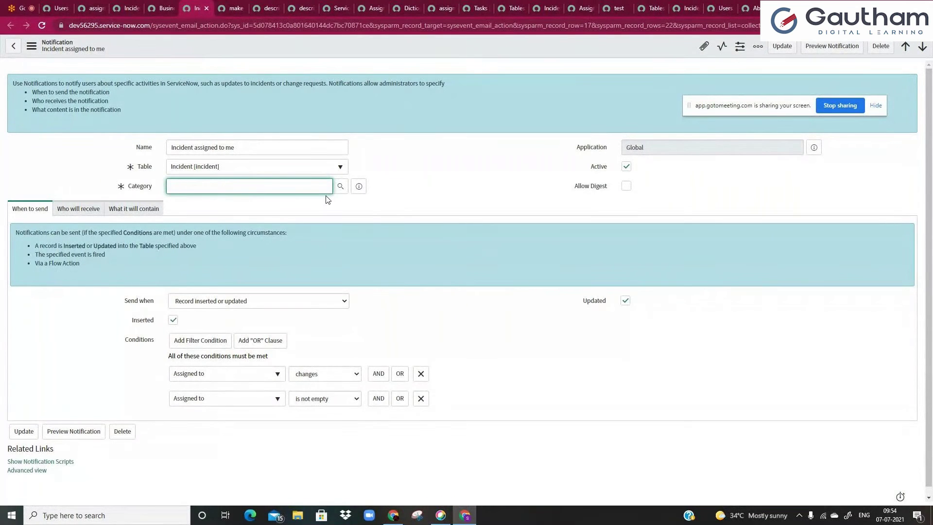
{"action": "left_click", "coordinate": [340, 186]}
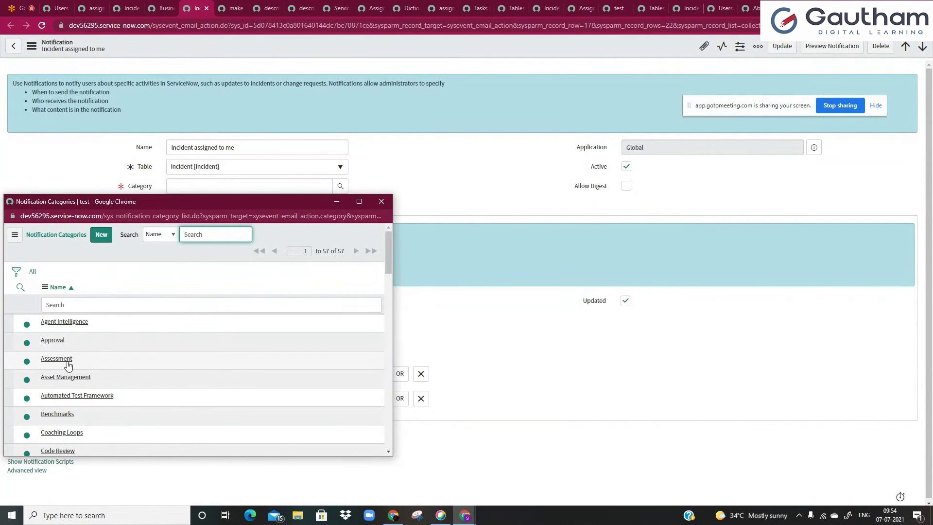
{"action": "scroll", "coordinate": [68, 366], "scroll_direction": "down", "scroll_amount": 2}
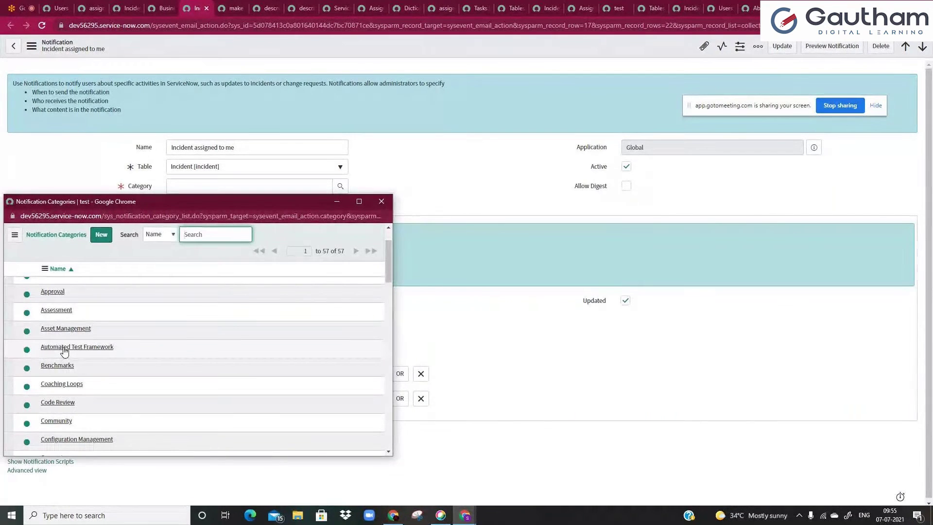
{"action": "left_click", "coordinate": [382, 202]}
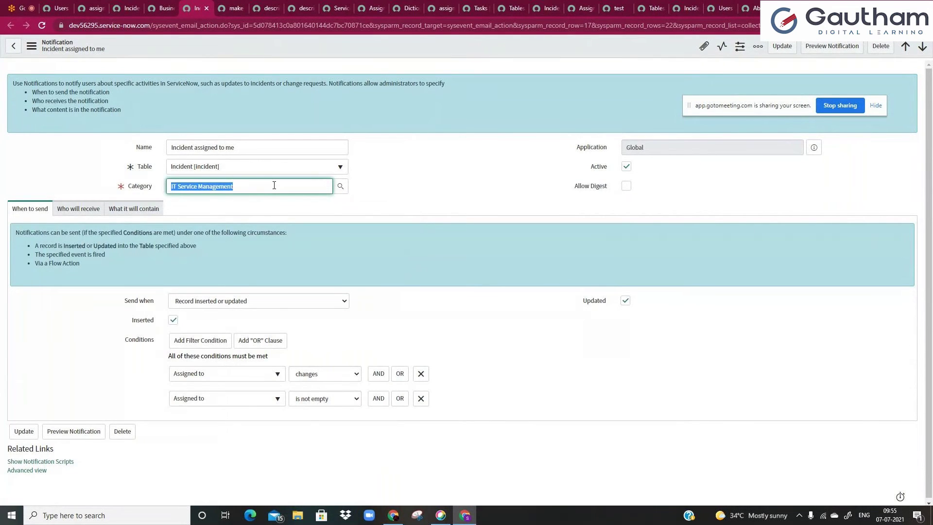
{"action": "left_click", "coordinate": [221, 222]}
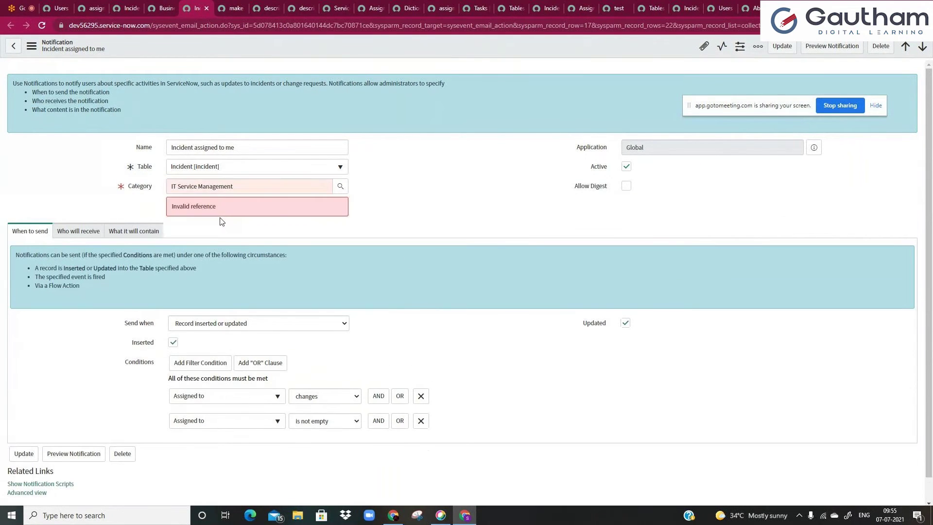
{"action": "double_click", "coordinate": [215, 187]}
{"action": "left_click", "coordinate": [194, 187]}
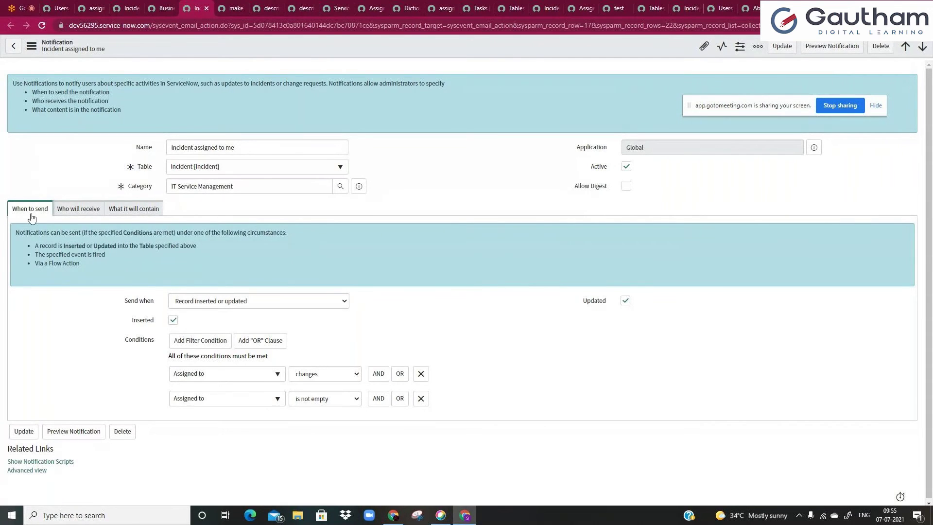
{"action": "left_click", "coordinate": [186, 305]}
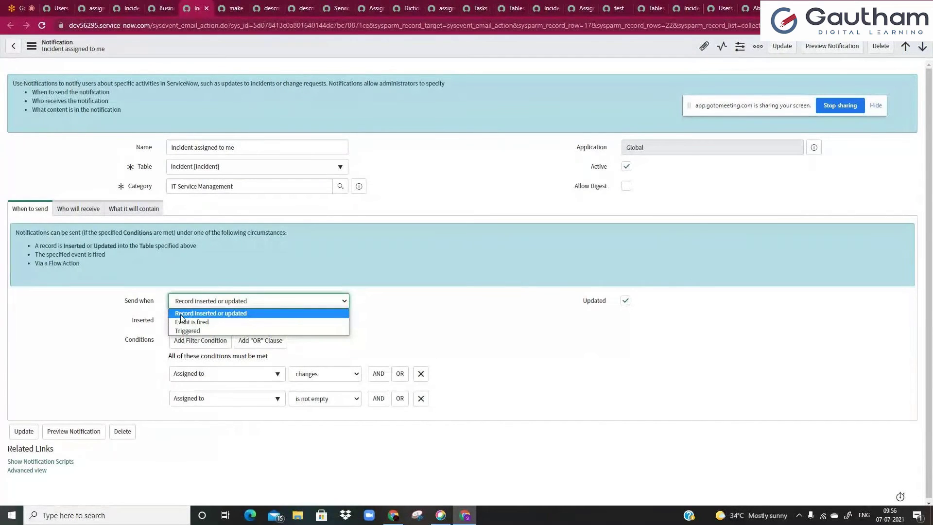
{"action": "left_click", "coordinate": [181, 314]}
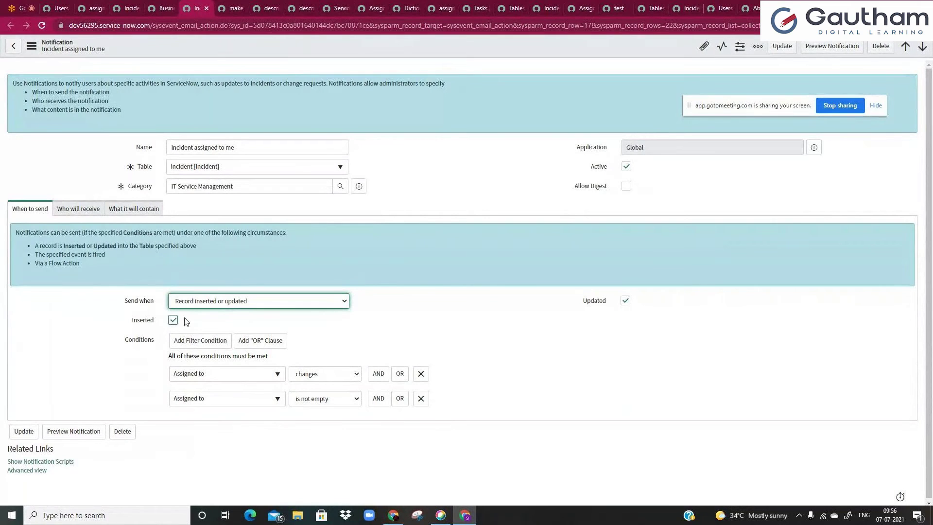
{"action": "left_click", "coordinate": [173, 322]}
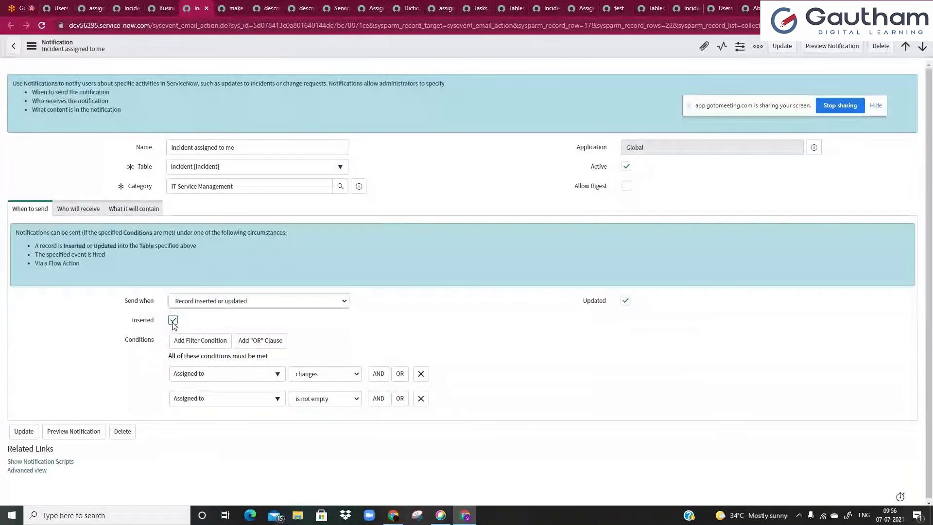
{"action": "left_click", "coordinate": [173, 321]}
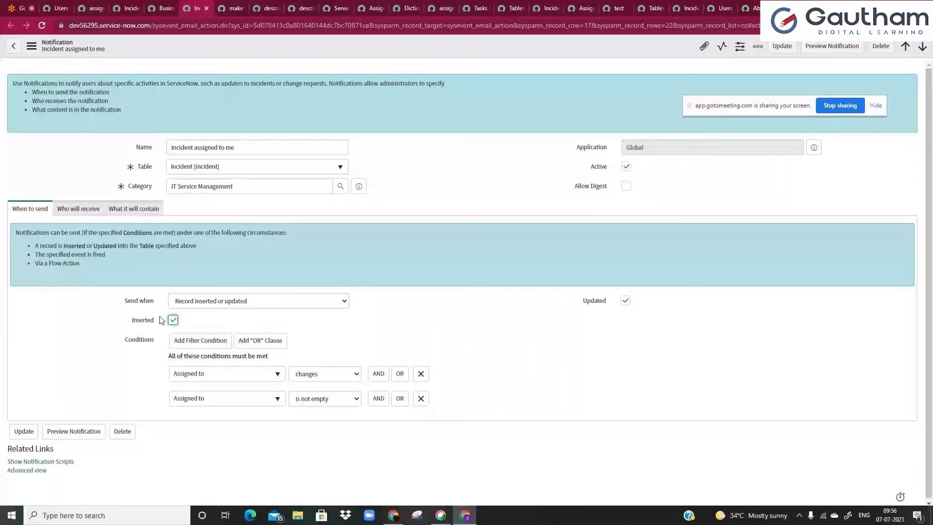
{"action": "left_click", "coordinate": [420, 374]}
{"action": "left_click", "coordinate": [422, 360]}
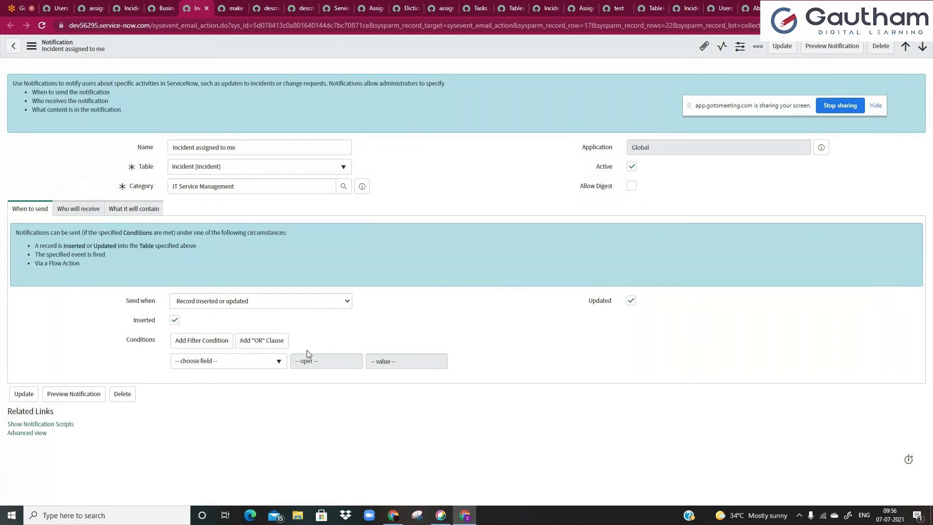
{"action": "left_click", "coordinate": [42, 26]}
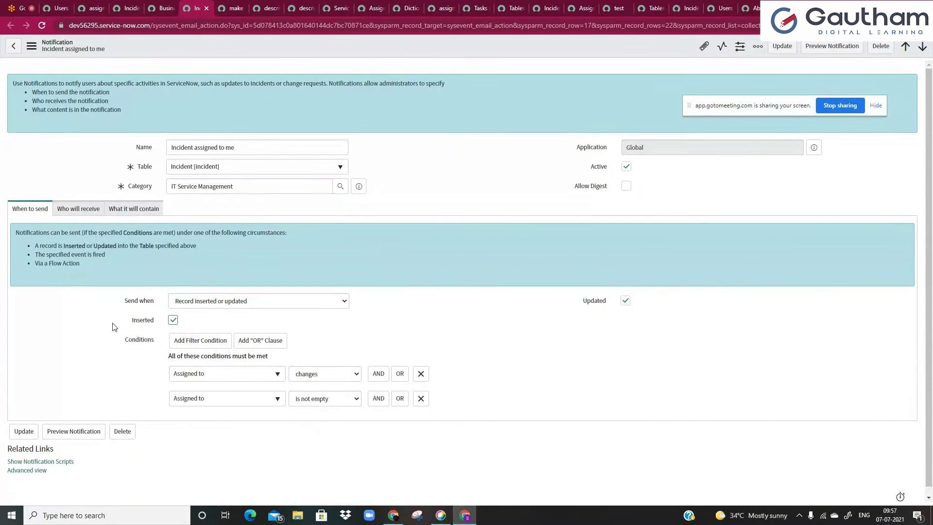
- Review the Who will receive tab, noting the Assigned to recipient and Users/Groups in fields
{"action": "left_click", "coordinate": [73, 208]}
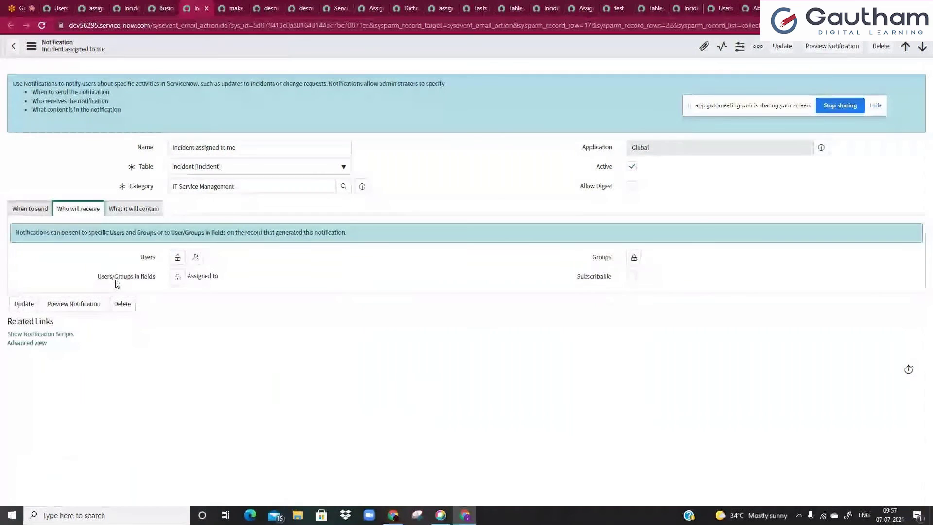
{"action": "left_click_drag", "start_coordinate": [191, 277], "coordinate": [230, 283]}
{"action": "left_click", "coordinate": [228, 281]}
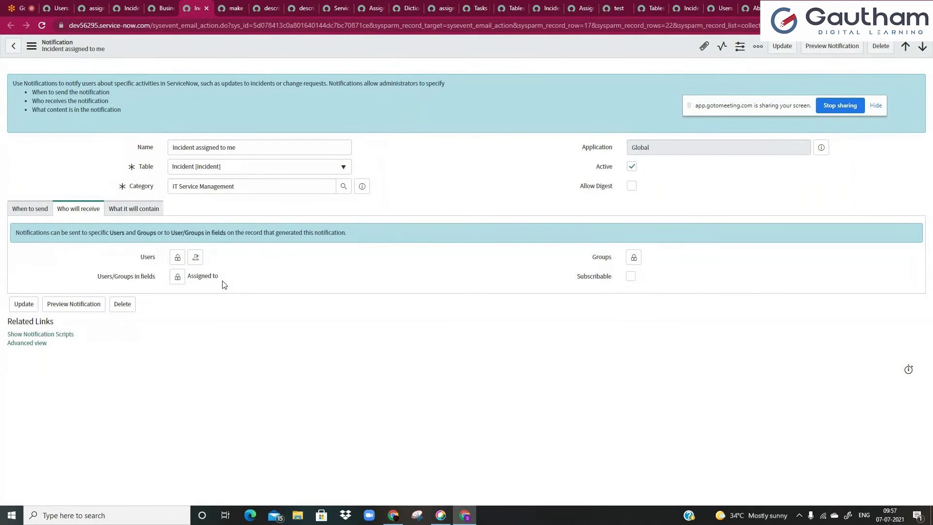
{"action": "left_click_drag", "start_coordinate": [101, 277], "coordinate": [153, 275]}
- Add a user to the Users recipients from the lookup list, then remove that user
{"action": "left_click", "coordinate": [147, 260]}
{"action": "left_click", "coordinate": [178, 257]}
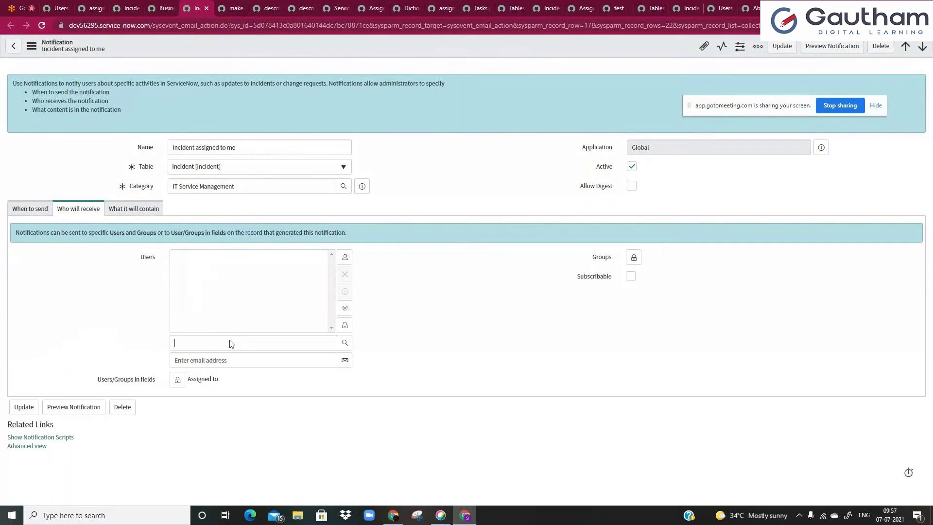
{"action": "left_click", "coordinate": [345, 342]}
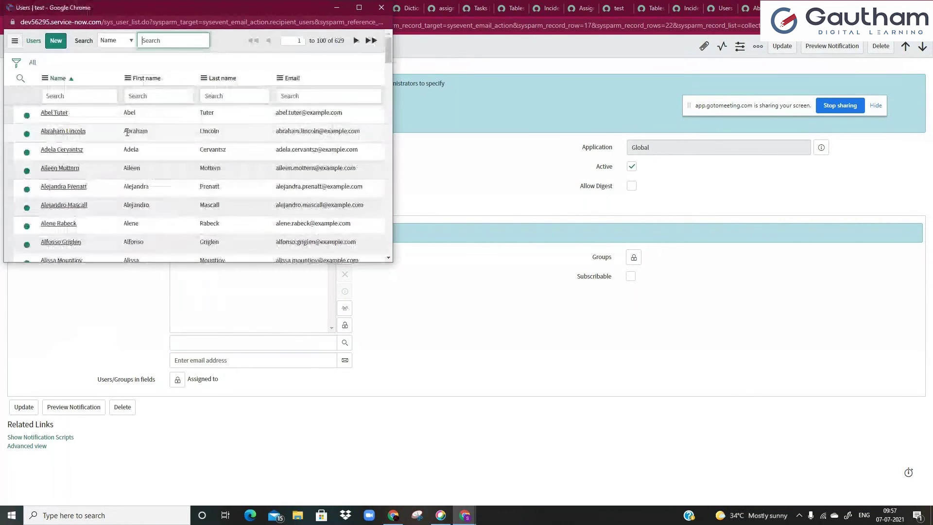
{"action": "left_click", "coordinate": [66, 131]}
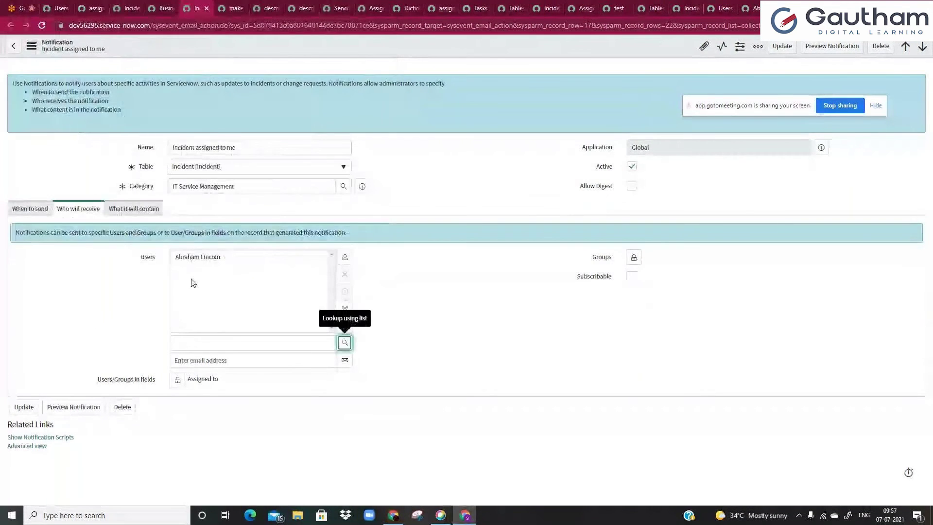
{"action": "left_click", "coordinate": [196, 260]}
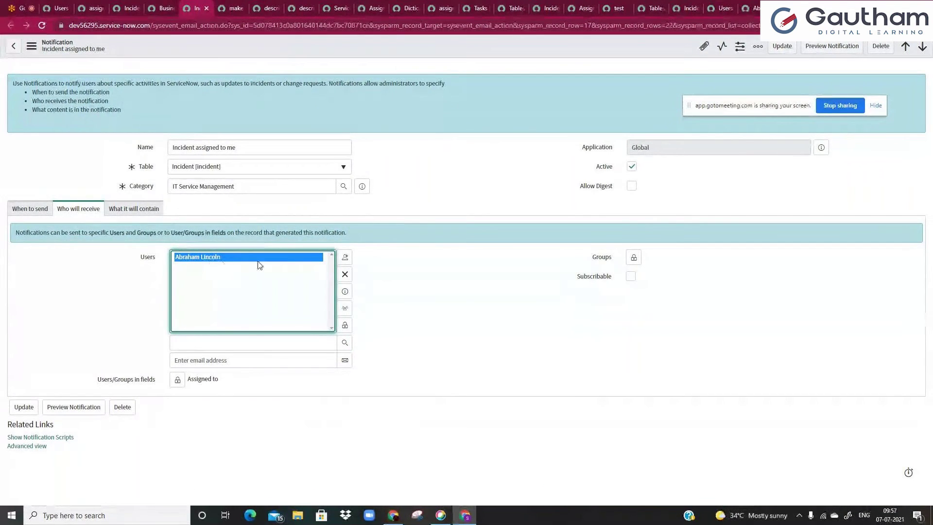
{"action": "left_click", "coordinate": [345, 275]}
- Add an e-mail address as a Users recipient through the Enter email address field
{"action": "left_click", "coordinate": [283, 360]}
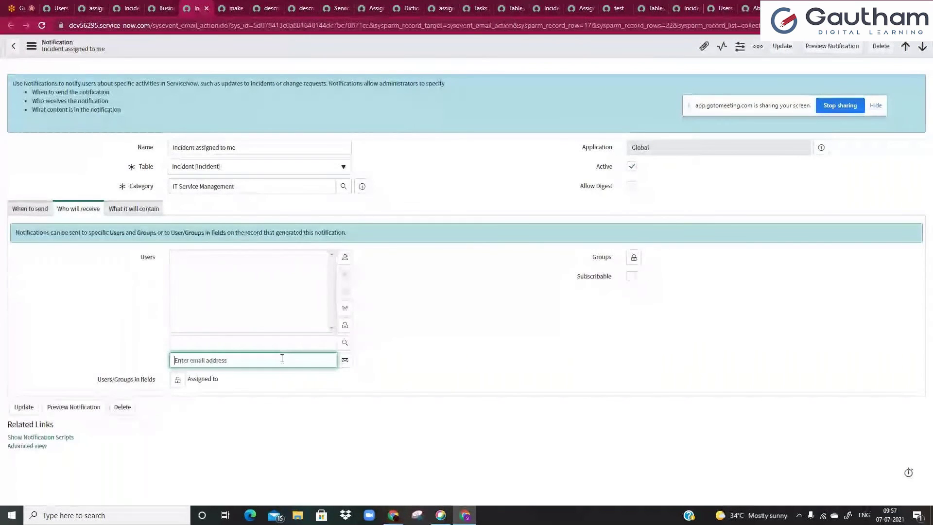
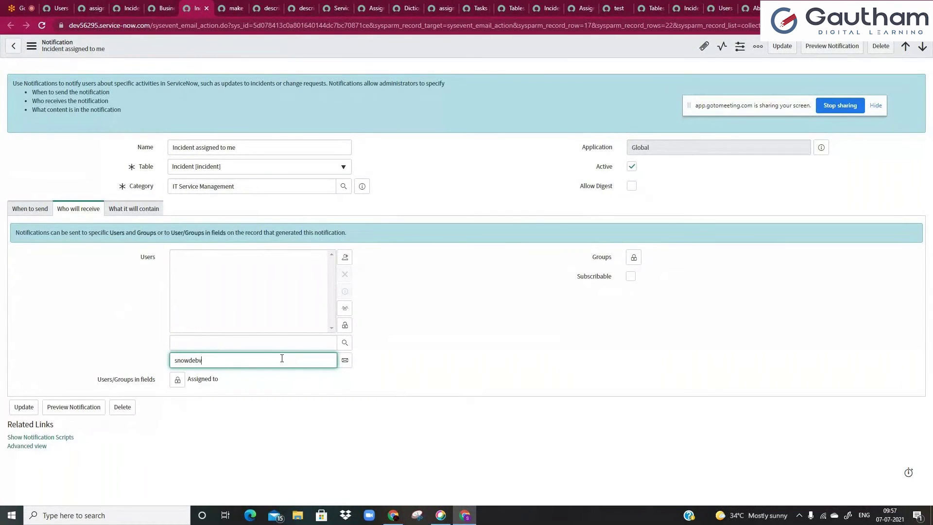
{"action": "left_click", "coordinate": [345, 360]}
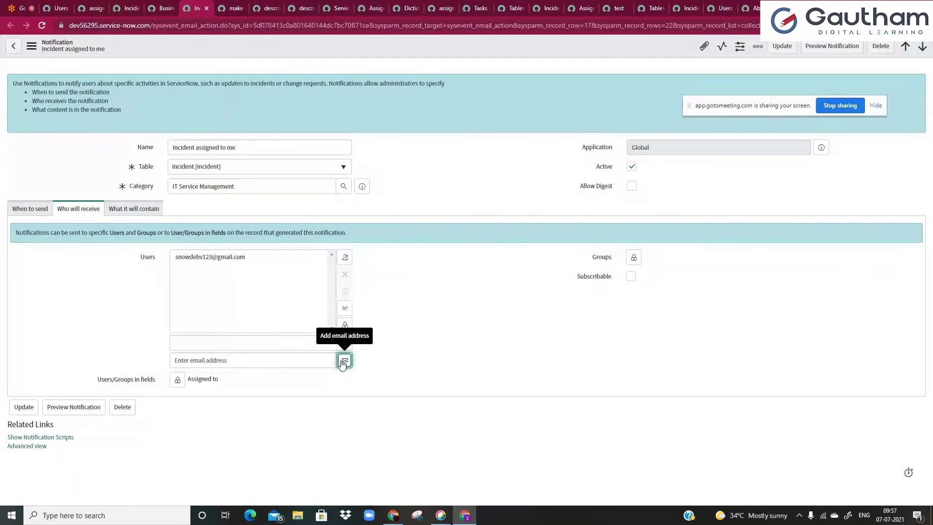
{"action": "left_click", "coordinate": [234, 261]}
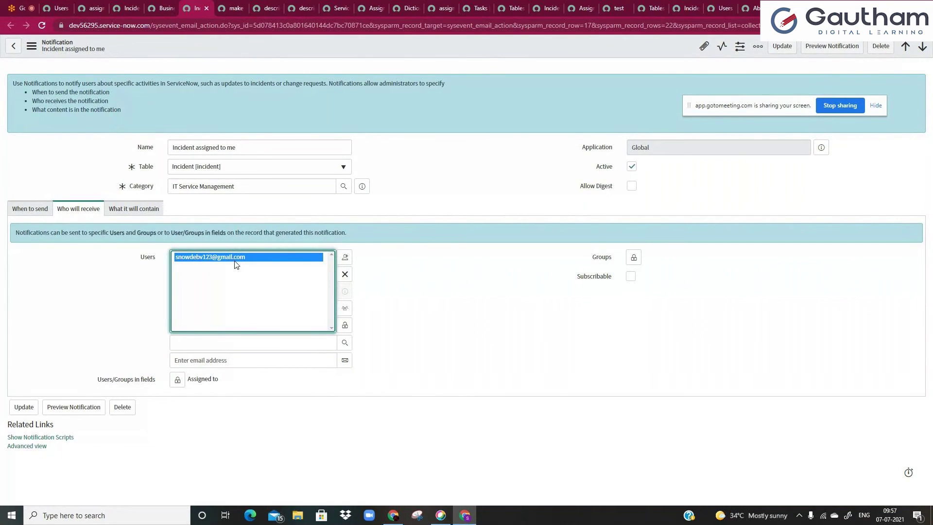
{"action": "left_click", "coordinate": [294, 360]}
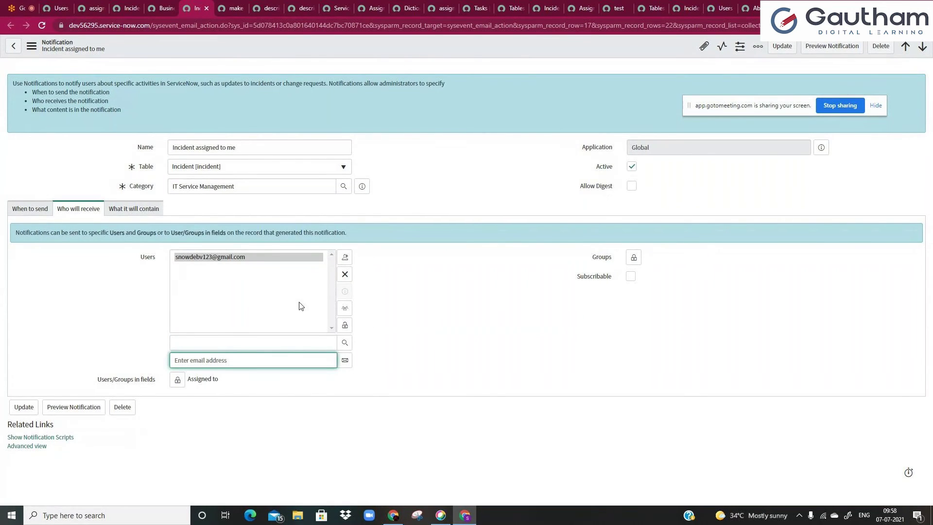
{"action": "left_click", "coordinate": [334, 342]}
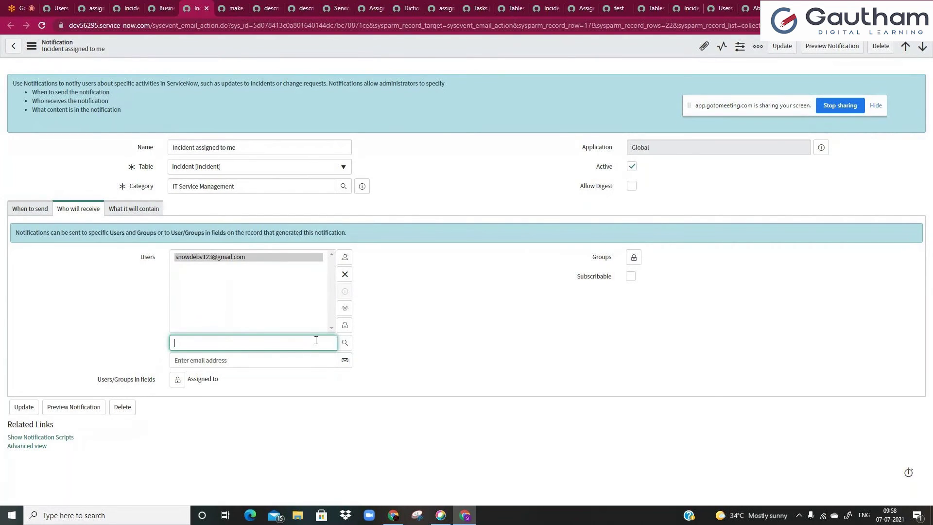
- Add Assignment group beside Assigned to in the Users/Groups in fields recipients and lock it
{"action": "left_click", "coordinate": [345, 325]}
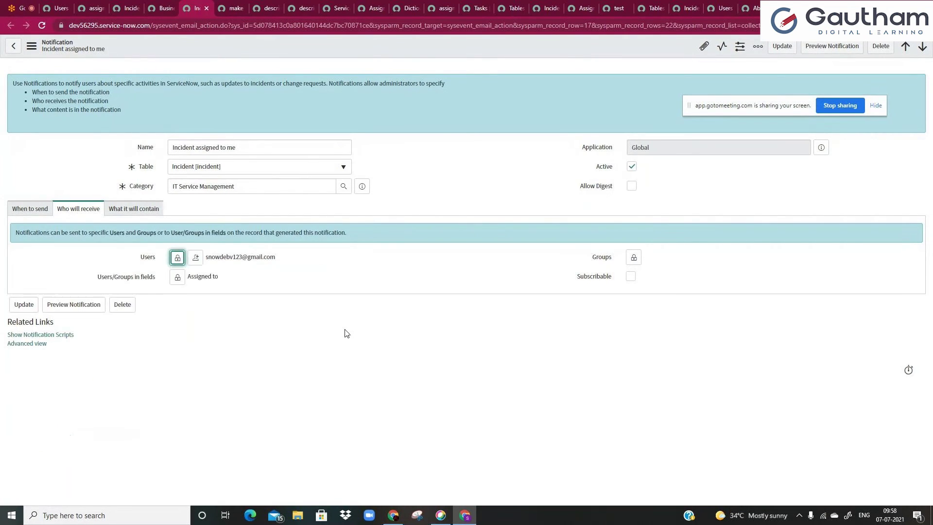
{"action": "left_click", "coordinate": [177, 276]}
{"action": "left_click", "coordinate": [198, 305]}
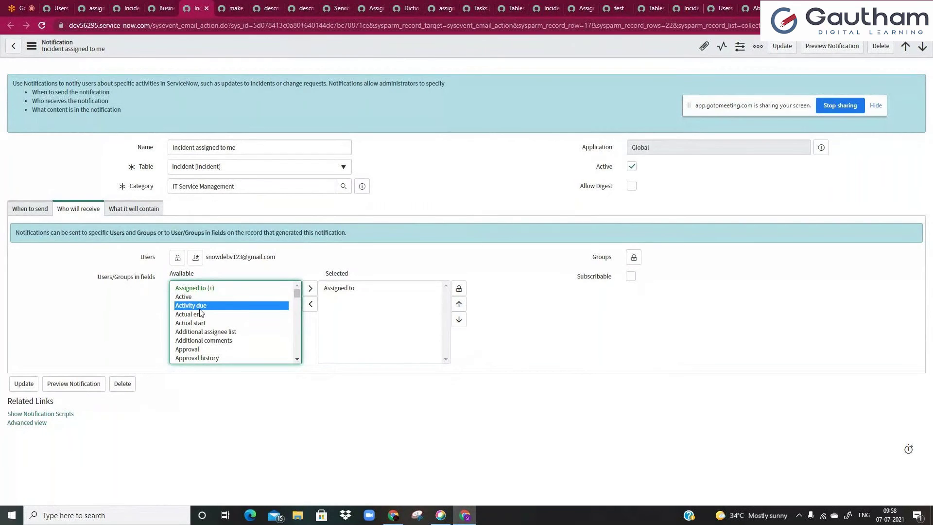
{"action": "key", "text": "c"}
{"action": "left_click_drag", "start_coordinate": [199, 312], "coordinate": [218, 364]}
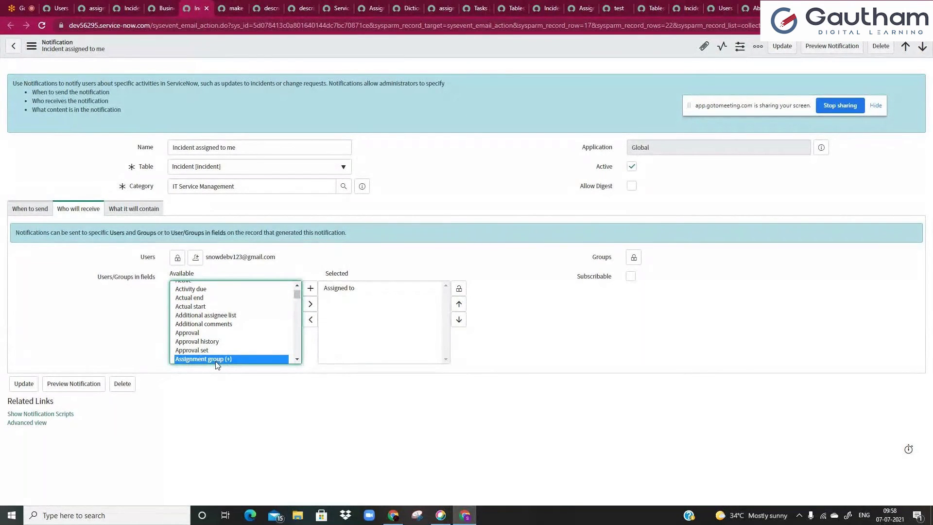
{"action": "left_click", "coordinate": [310, 304]}
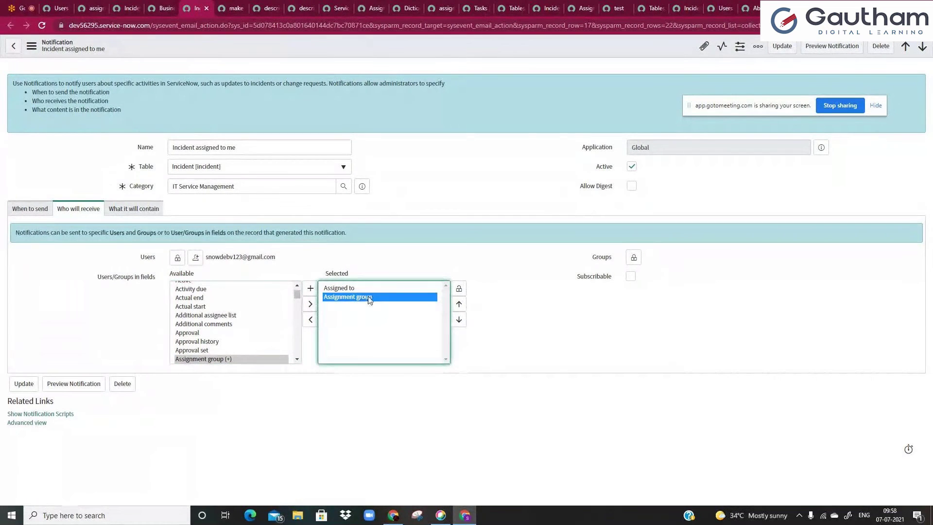
{"action": "left_click", "coordinate": [327, 291]}
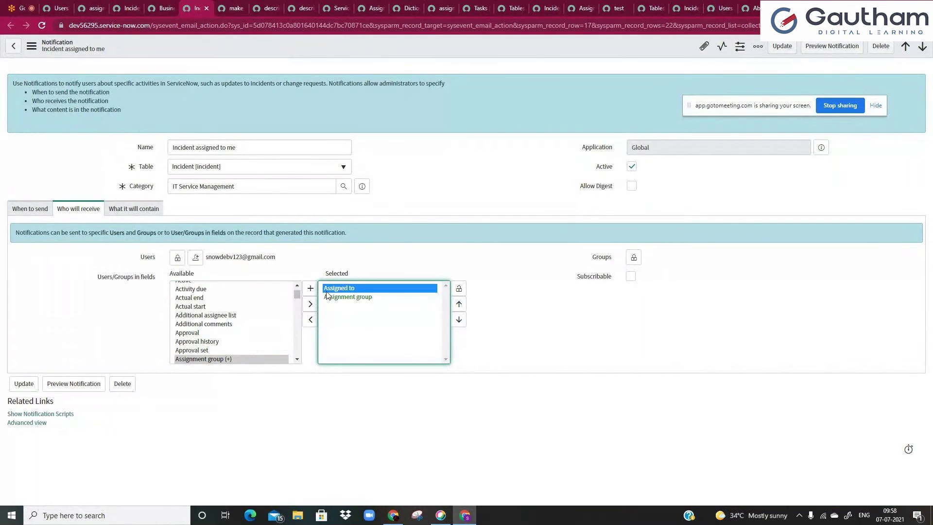
{"action": "left_click", "coordinate": [340, 297]}
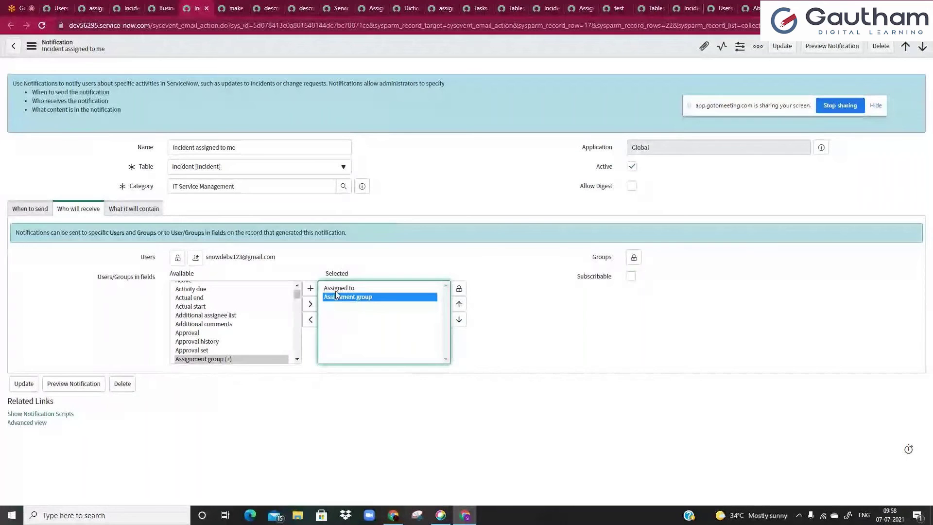
{"action": "left_click", "coordinate": [347, 291]}
{"action": "left_click", "coordinate": [459, 288]}
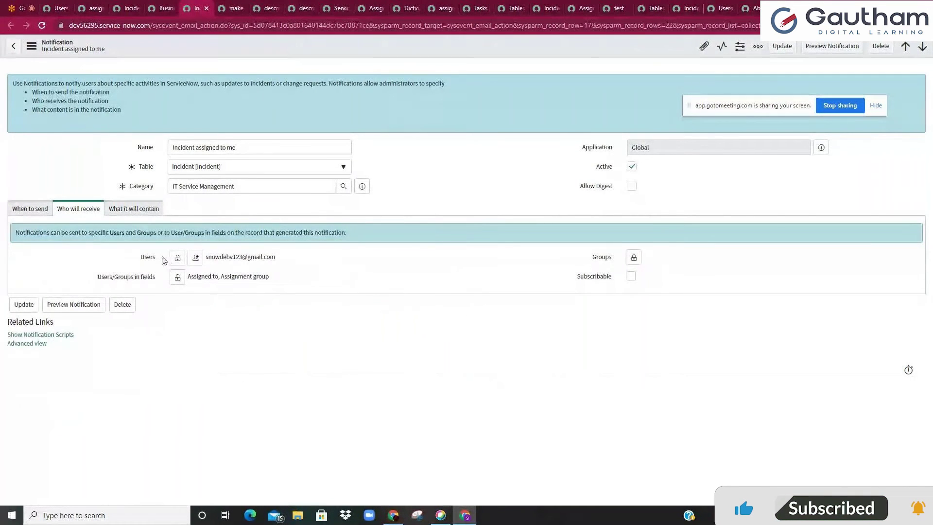
- Add another user to the Users recipients through autocomplete
{"action": "left_click", "coordinate": [178, 258]}
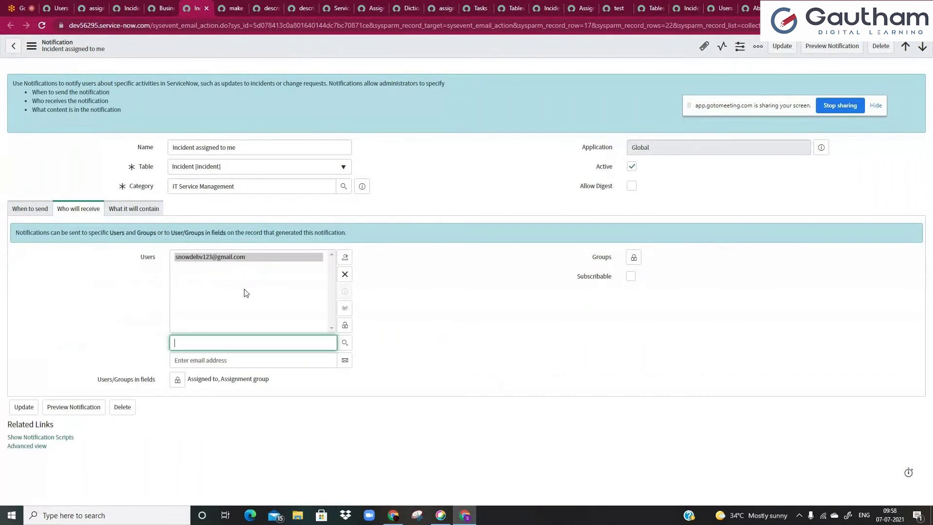
{"action": "type", "text": "abr"}
{"action": "left_click", "coordinate": [207, 356]}
{"action": "left_click", "coordinate": [346, 330]}
- Add App Engine Studio Users as a recipient group, mark Subscribable, and preview the notification
{"action": "left_click", "coordinate": [634, 257]}
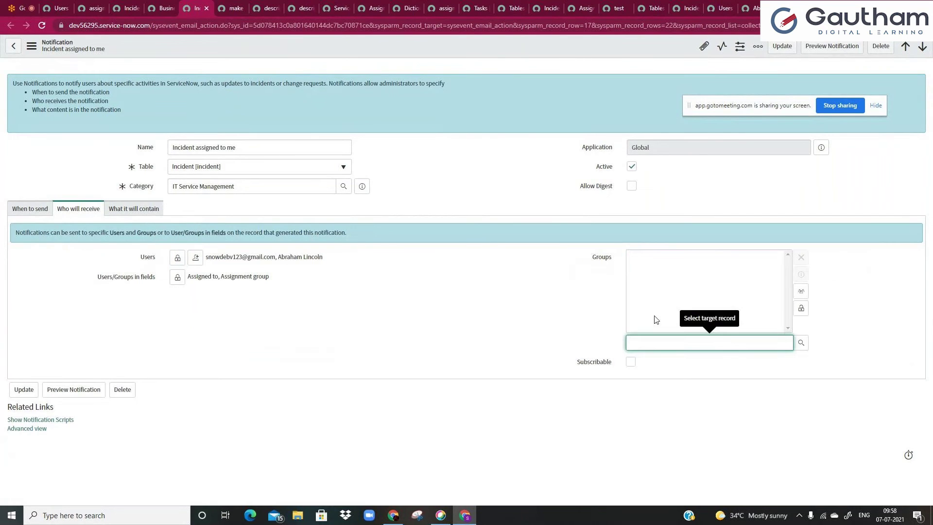
{"action": "left_click", "coordinate": [801, 343]}
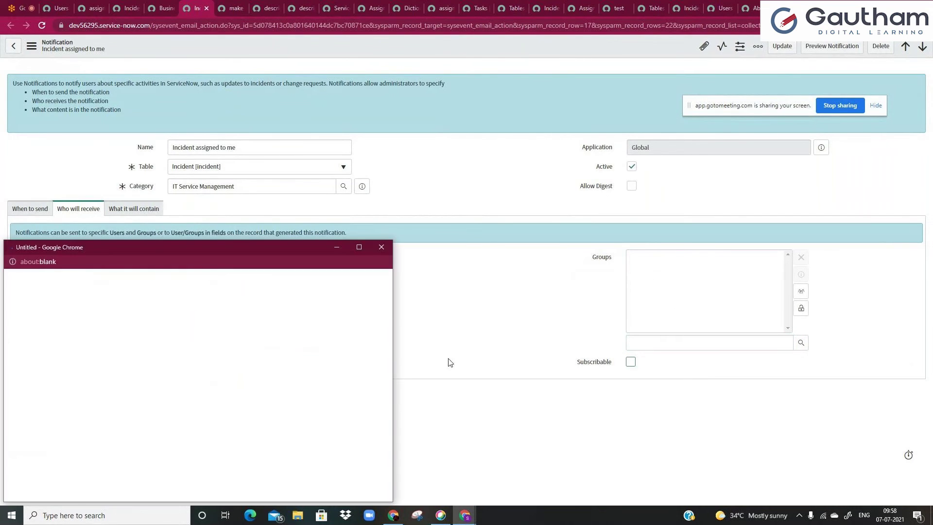
{"action": "left_click", "coordinate": [86, 374]}
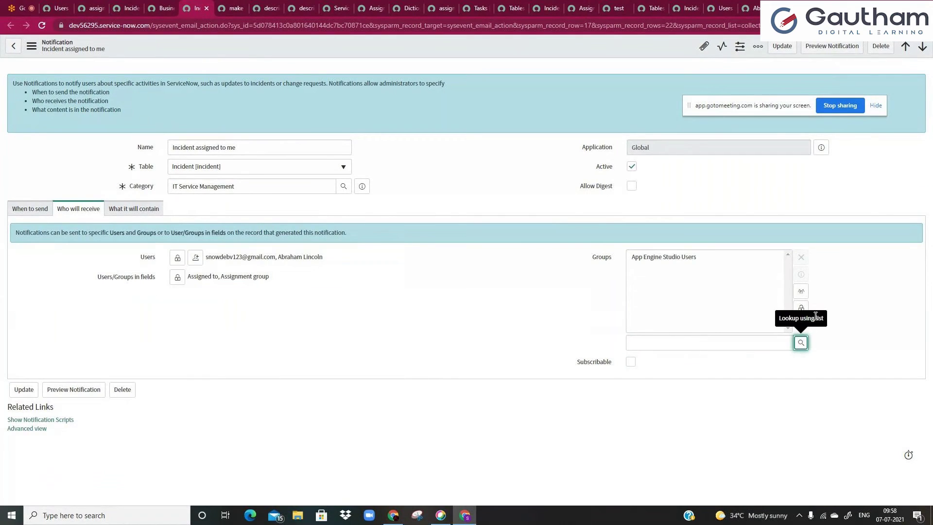
{"action": "left_click", "coordinate": [802, 309]}
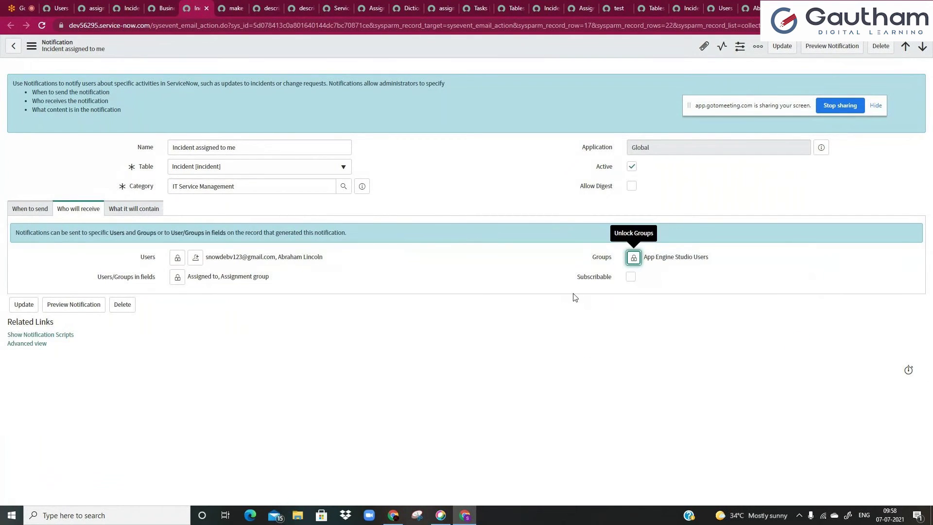
{"action": "left_click", "coordinate": [630, 277]}
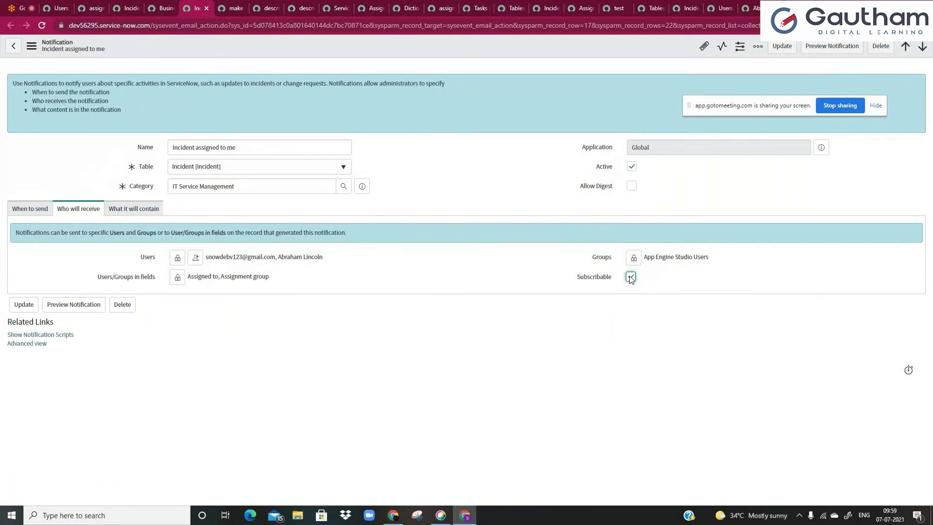
{"action": "left_click", "coordinate": [830, 52]}
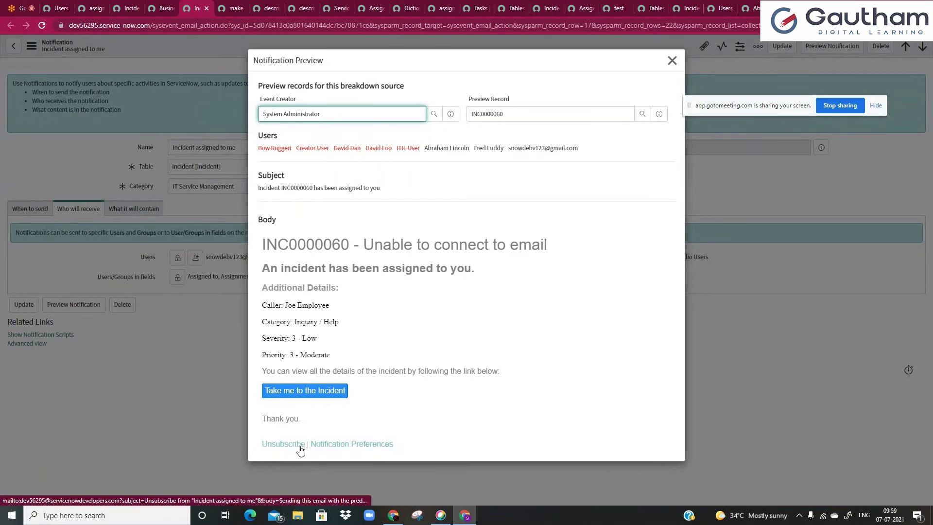
{"action": "left_click", "coordinate": [672, 60]}
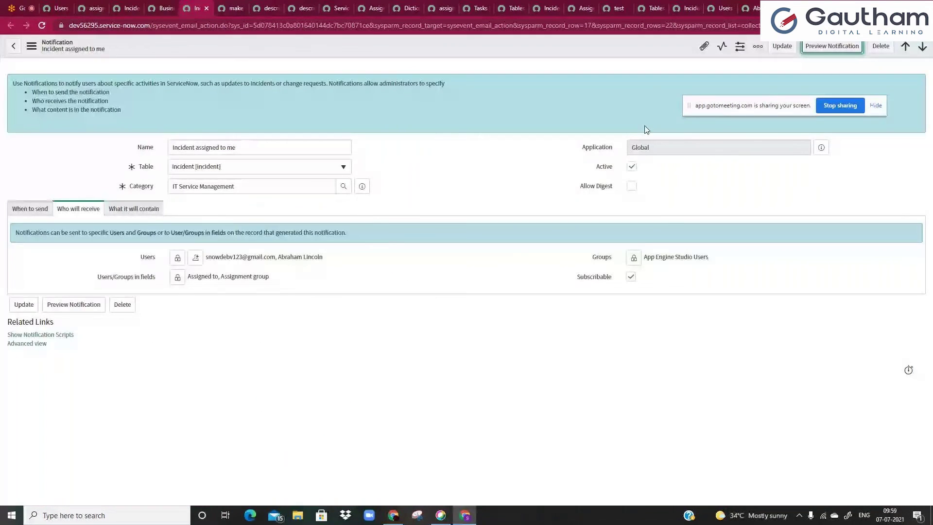
{"action": "left_click", "coordinate": [630, 277]}
- On the What it will contain tab, delete all the template text from Message HTML
{"action": "left_click", "coordinate": [146, 209]}
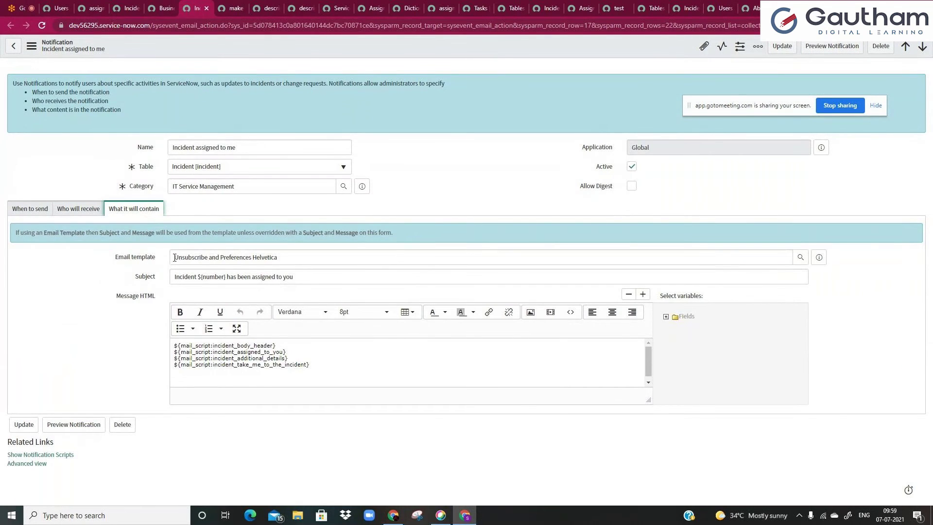
{"action": "left_click_drag", "start_coordinate": [175, 276], "coordinate": [331, 275]}
{"action": "left_click", "coordinate": [331, 275]}
{"action": "left_click", "coordinate": [306, 352]}
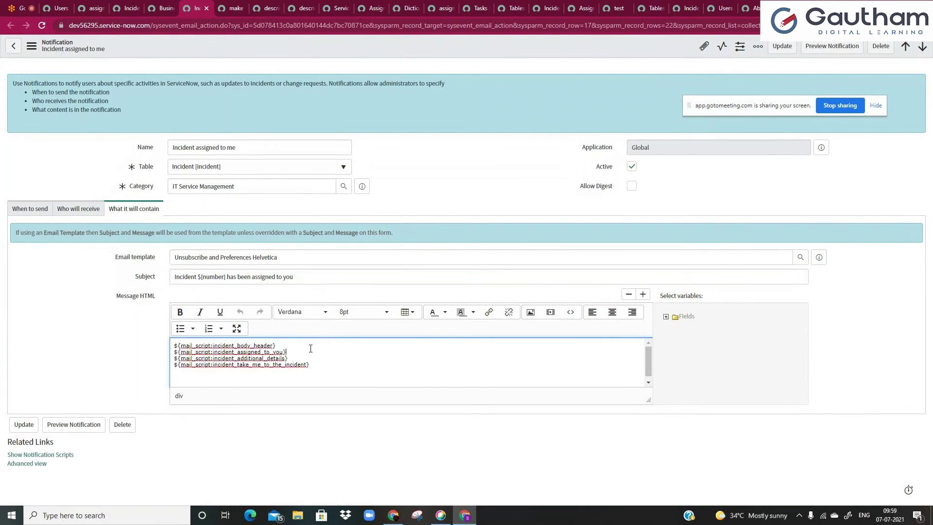
{"action": "key", "text": "ctrl+a"}
{"action": "key", "text": "BackSpace"}
- Change the Subject to 'Incidnet assigned to you' and start the message body with 'Hi'
{"action": "left_click_drag", "start_coordinate": [316, 277], "coordinate": [166, 282]}
{"action": "key", "text": "BackSpace"}
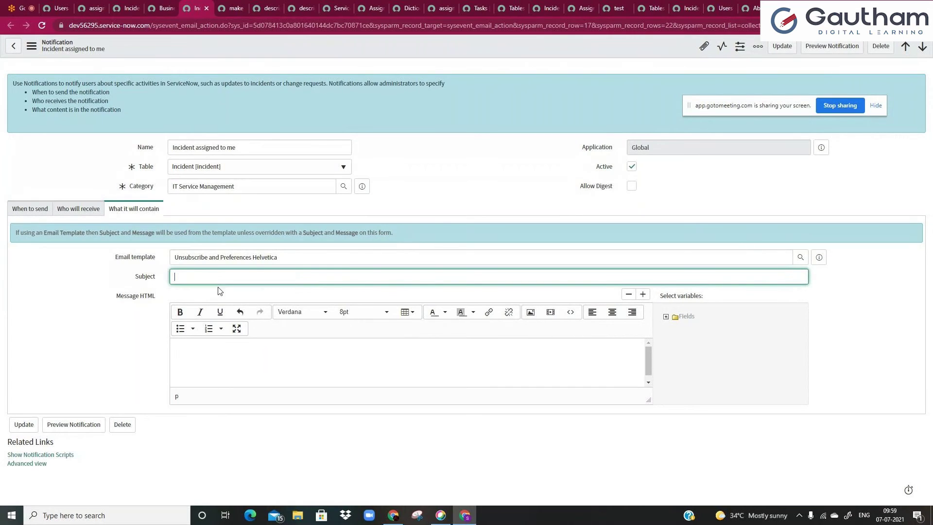
{"action": "type", "text": "inc"}
{"action": "type", "text": "ident is ass"}
{"action": "type", "text": "ig"}
{"action": "key", "text": "ctrl+a"}
{"action": "key", "text": "ctrl+z"}
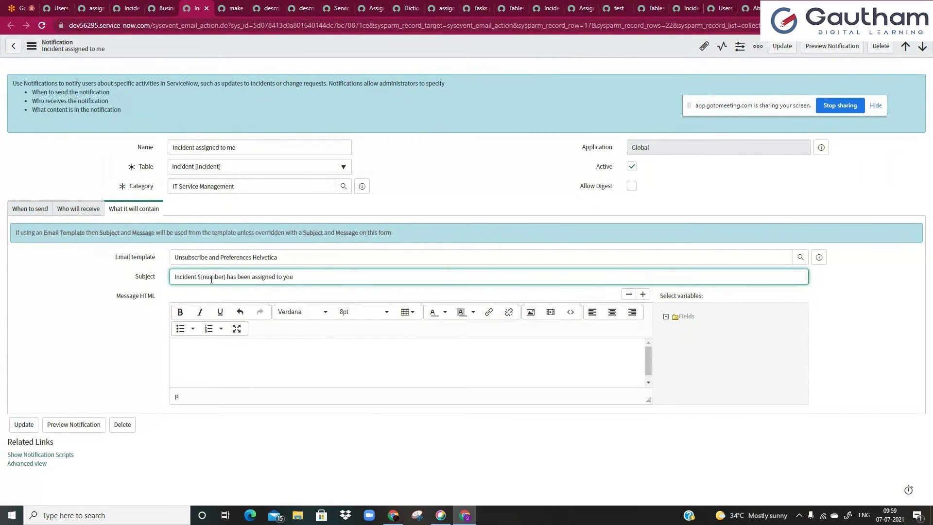
{"action": "key", "text": "ctrl+a"}
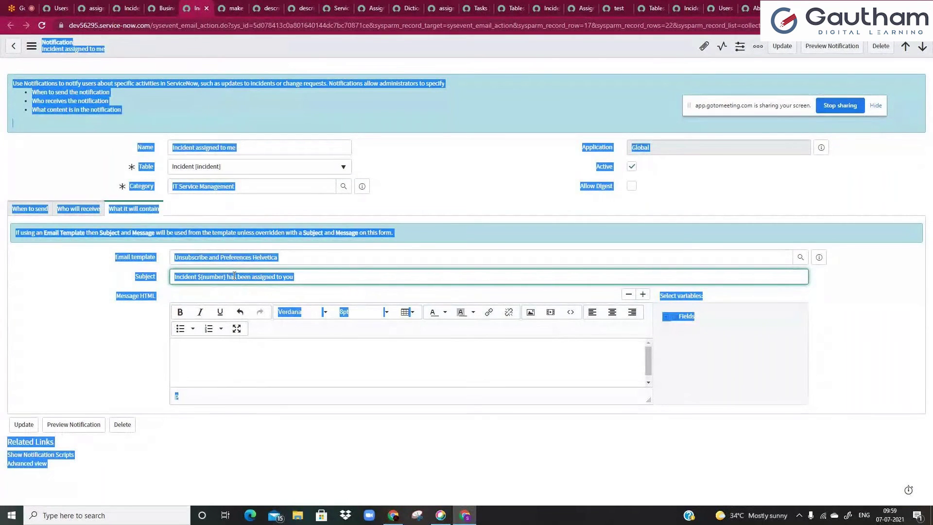
{"action": "left_click", "coordinate": [214, 276]}
{"action": "key", "text": "ctrl+a"}
{"action": "type", "text": "Incidnet assigned to y"}
{"action": "left_click", "coordinate": [263, 364]}
{"action": "type", "text": "Hi"}
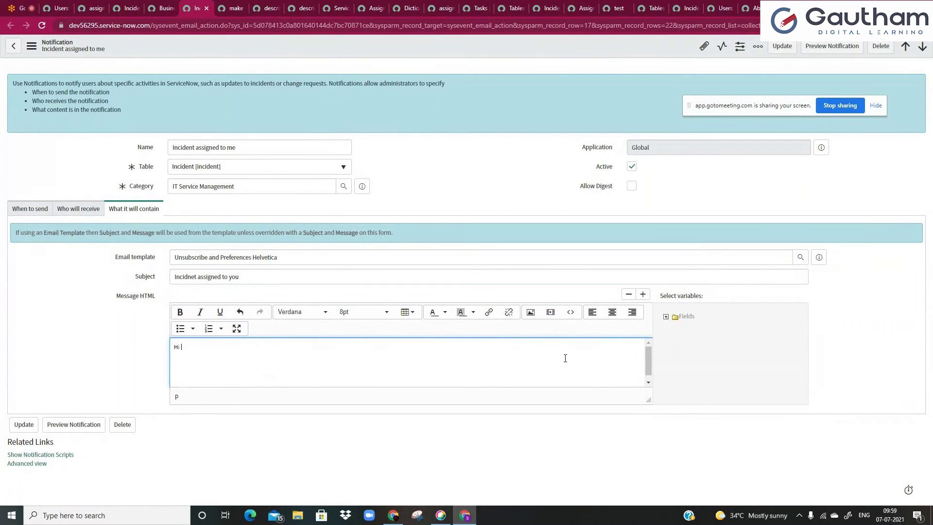
- Insert the ${assigned_to.name} variable from Select variables > Fields > Assigned to > Name
{"action": "left_click", "coordinate": [667, 317]}
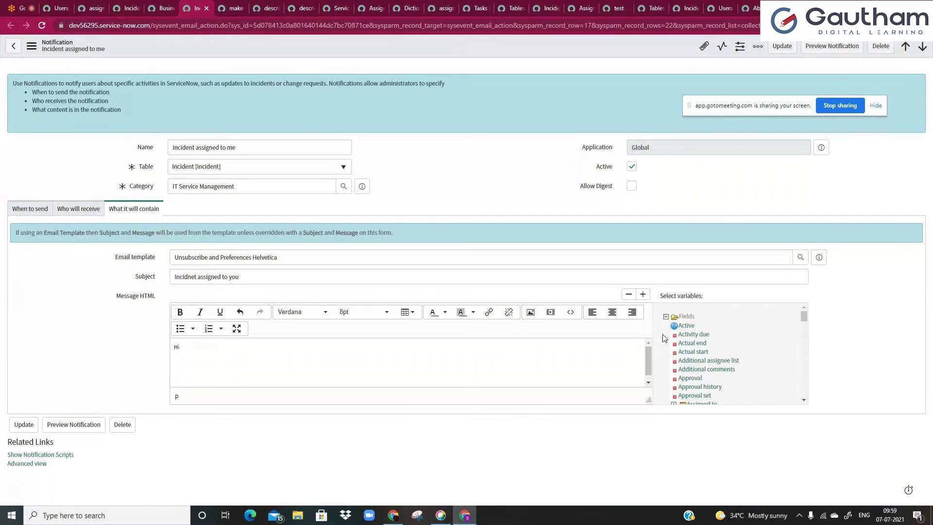
{"action": "key", "text": "ctrl+f"}
{"action": "type", "text": "assig"}
{"action": "scroll", "coordinate": [745, 327], "scroll_direction": "down", "scroll_amount": 1}
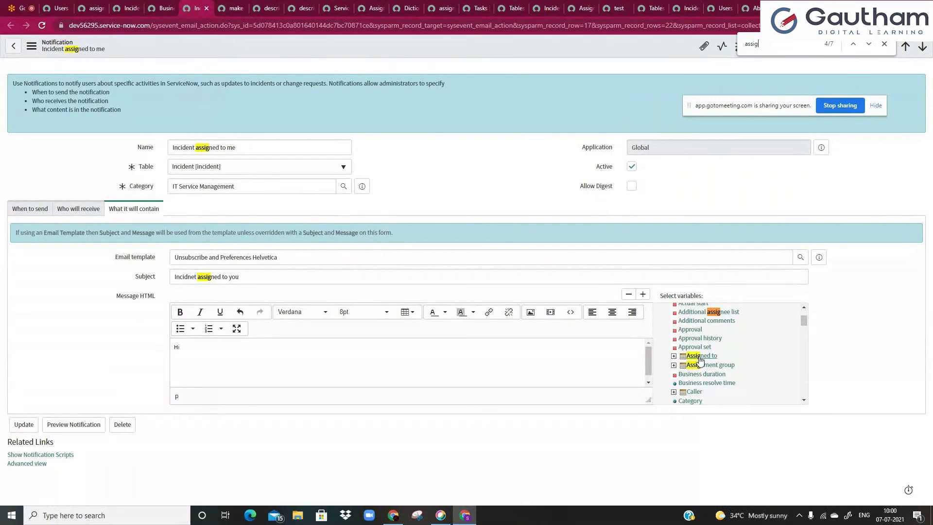
{"action": "left_click", "coordinate": [674, 357]}
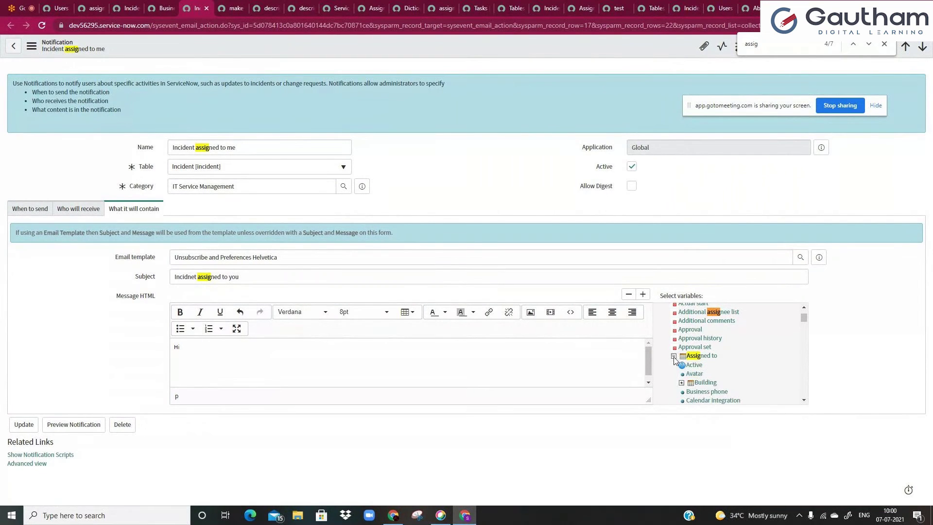
{"action": "left_click", "coordinate": [759, 49]}
{"action": "type", "text": "name"}
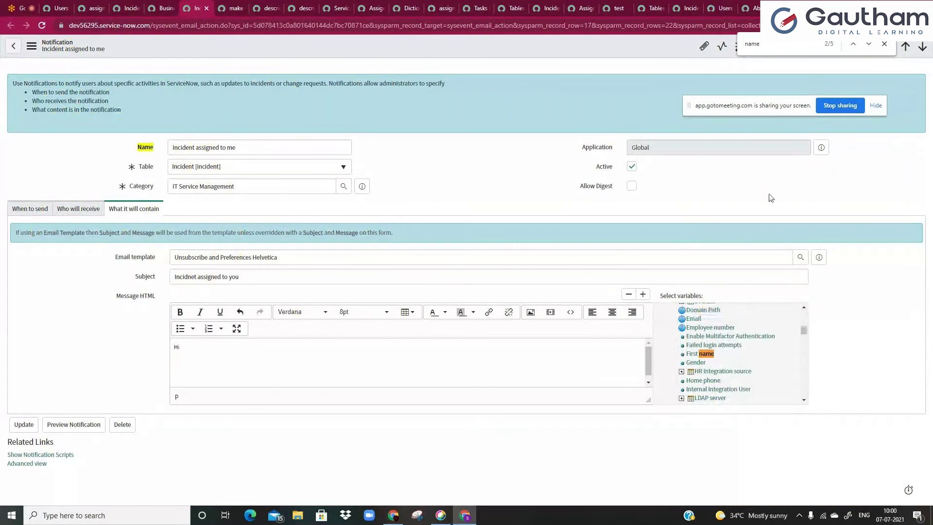
{"action": "scroll", "coordinate": [719, 385], "scroll_direction": "up", "scroll_amount": 5}
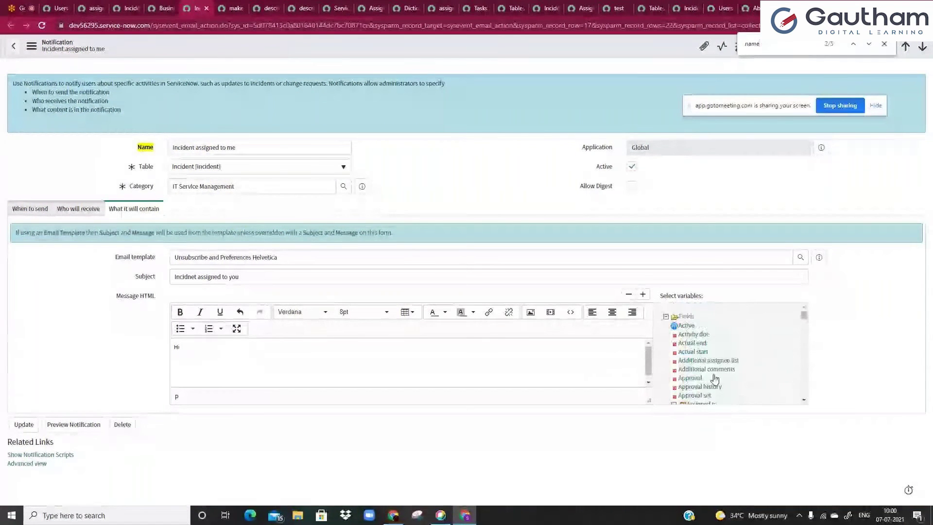
{"action": "scroll", "coordinate": [715, 378], "scroll_direction": "down", "scroll_amount": 3}
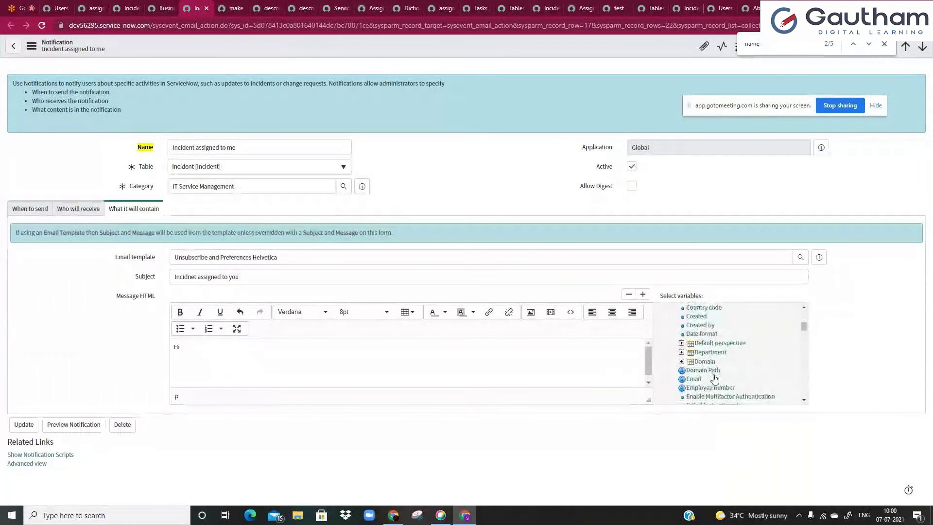
{"action": "scroll", "coordinate": [715, 378], "scroll_direction": "down", "scroll_amount": 4}
{"action": "scroll", "coordinate": [714, 379], "scroll_direction": "up", "scroll_amount": 4}
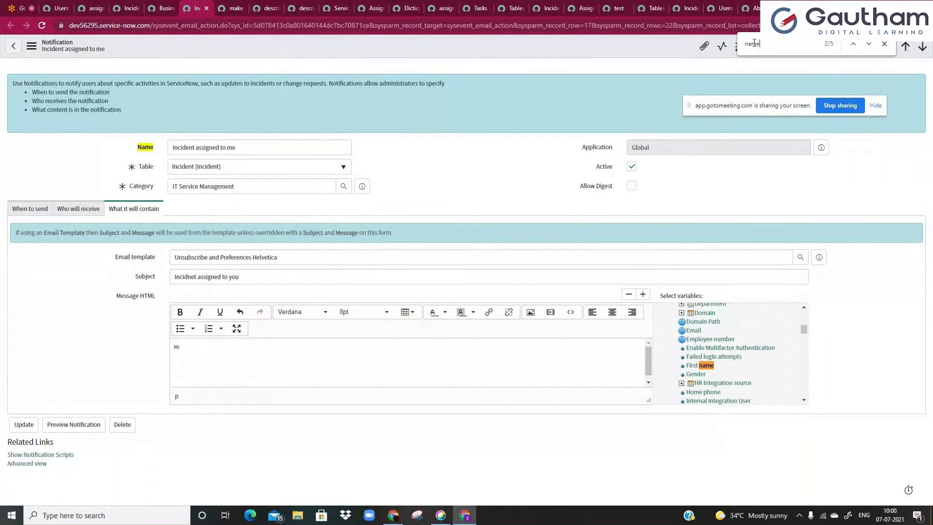
{"action": "key", "text": "ctrl+a"}
{"action": "type", "text": "assig"}
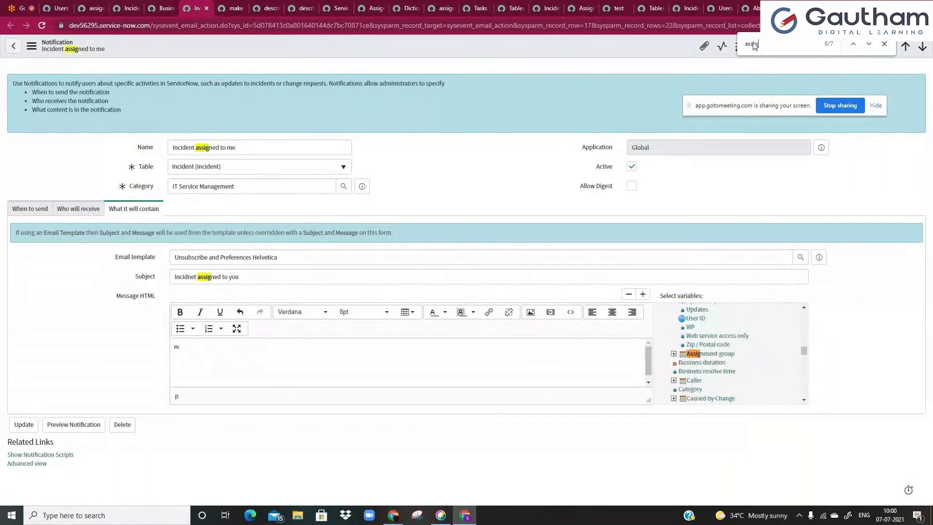
{"action": "type", "text": "n"}
{"action": "scroll", "coordinate": [742, 339], "scroll_direction": "up", "scroll_amount": 5}
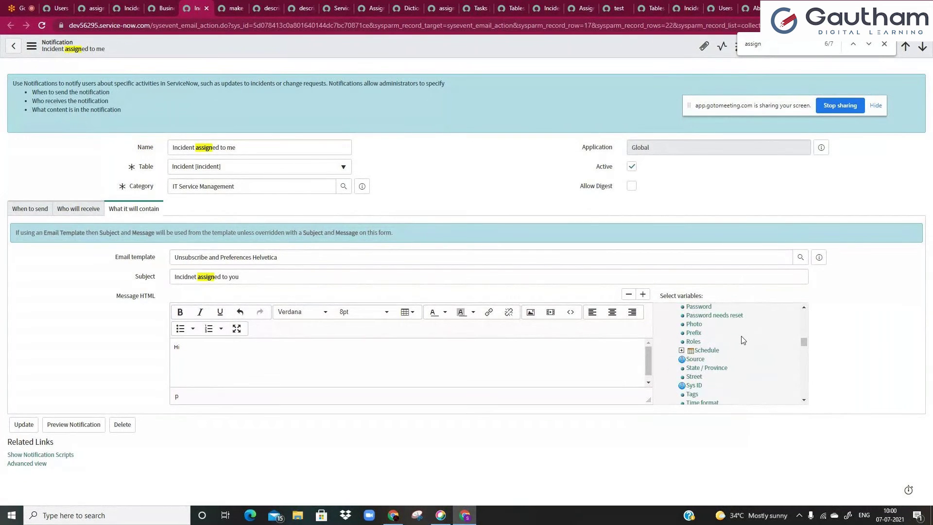
{"action": "scroll", "coordinate": [742, 339], "scroll_direction": "up", "scroll_amount": 6}
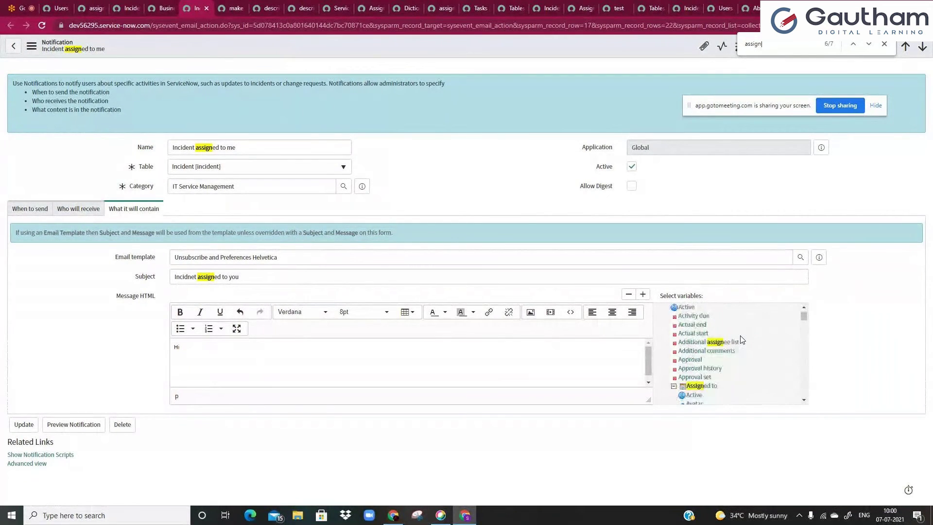
{"action": "left_click", "coordinate": [674, 357]}
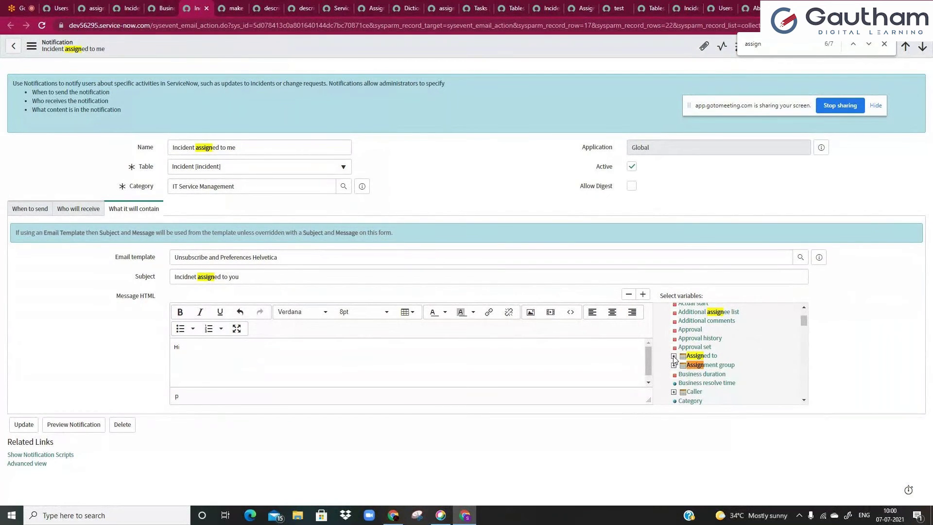
{"action": "left_click", "coordinate": [674, 357]}
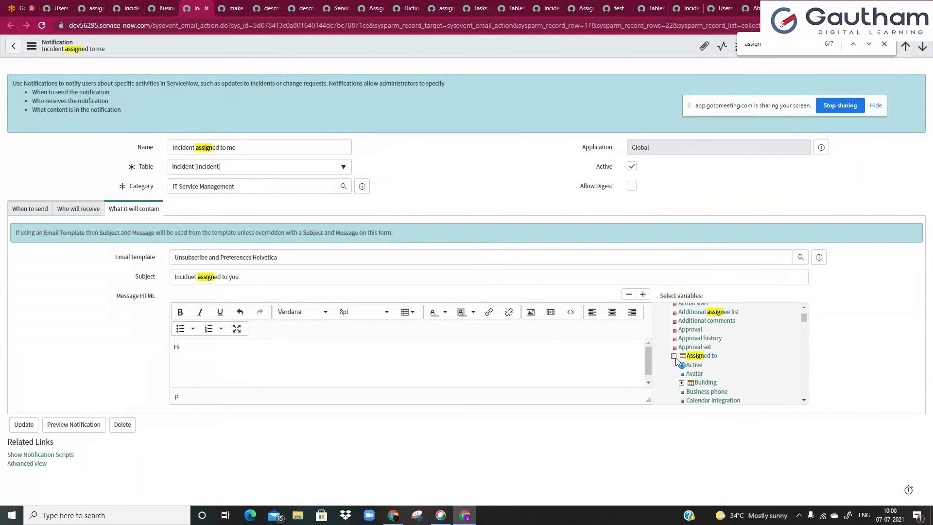
{"action": "scroll", "coordinate": [690, 365], "scroll_direction": "down", "scroll_amount": 4}
{"action": "scroll", "coordinate": [694, 365], "scroll_direction": "down", "scroll_amount": 6}
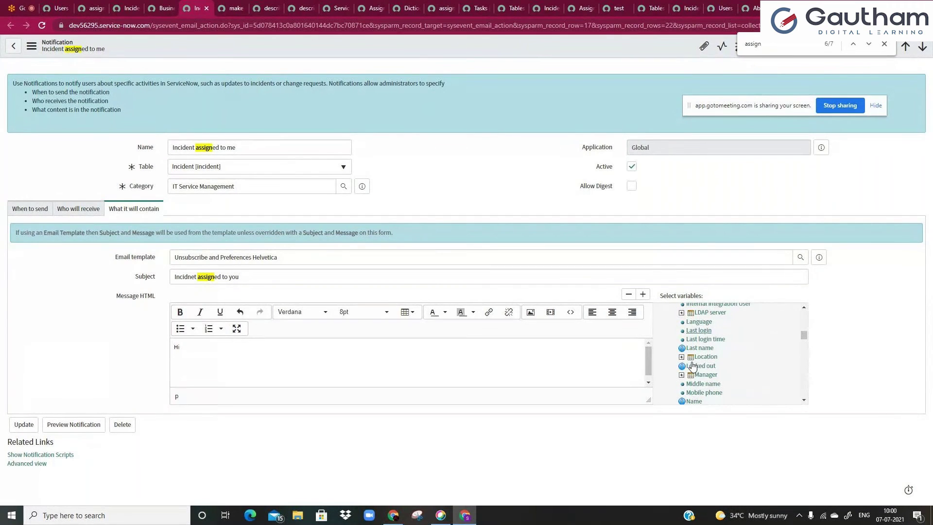
{"action": "scroll", "coordinate": [700, 351], "scroll_direction": "down", "scroll_amount": 2}
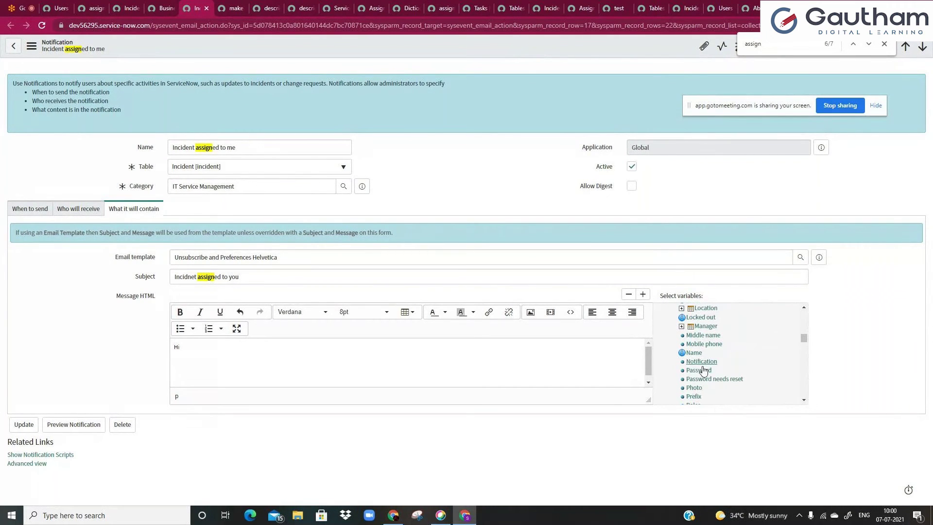
{"action": "left_click", "coordinate": [694, 353]}
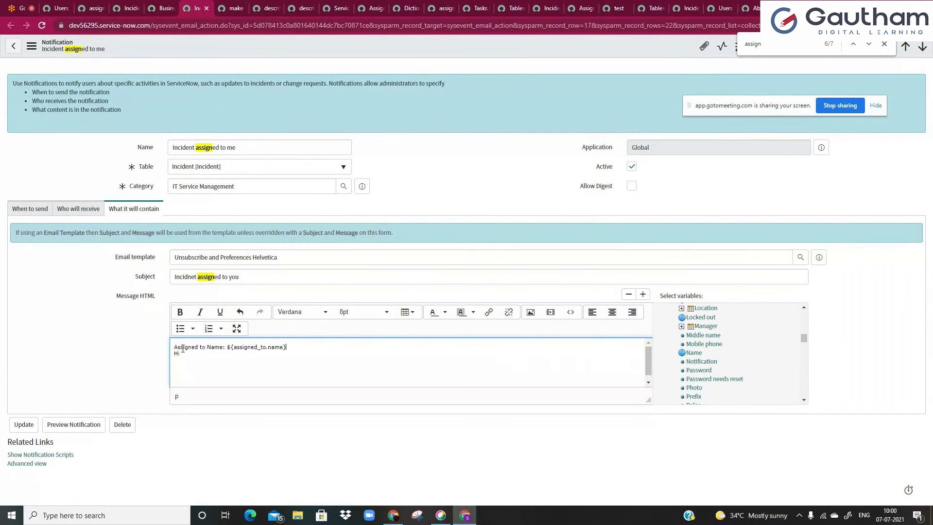
- Delete the inserted label and move ${assigned_to.name} right after 'Hi' on the greeting line
{"action": "double_click", "coordinate": [277, 347]}
{"action": "left_click", "coordinate": [174, 347]}
{"action": "left_click_drag", "start_coordinate": [174, 347], "coordinate": [180, 353]}
{"action": "left_click", "coordinate": [208, 347]}
{"action": "left_click_drag", "start_coordinate": [226, 347], "coordinate": [127, 349]}
{"action": "key", "text": "BackSpace"}
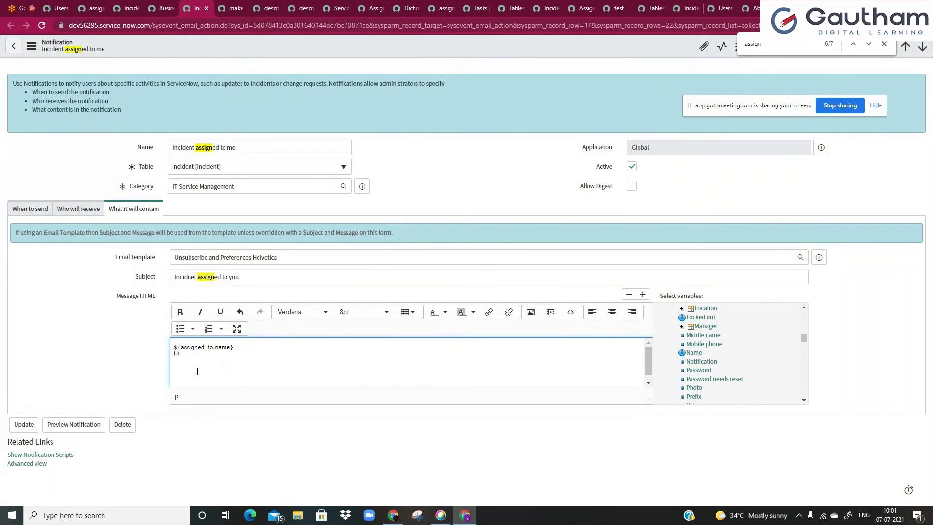
{"action": "left_click_drag", "start_coordinate": [241, 346], "coordinate": [172, 350]}
{"action": "key", "text": "ctrl+c"}
{"action": "key", "text": "BackSpace"}
{"action": "key", "text": "ctrl+v"}
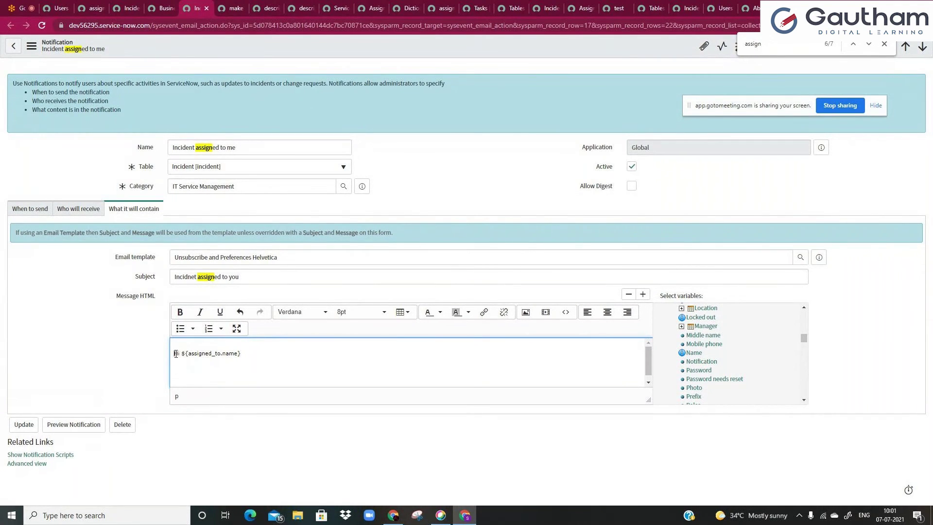
{"action": "left_click", "coordinate": [176, 354]}
{"action": "key", "text": "BackSpace"}
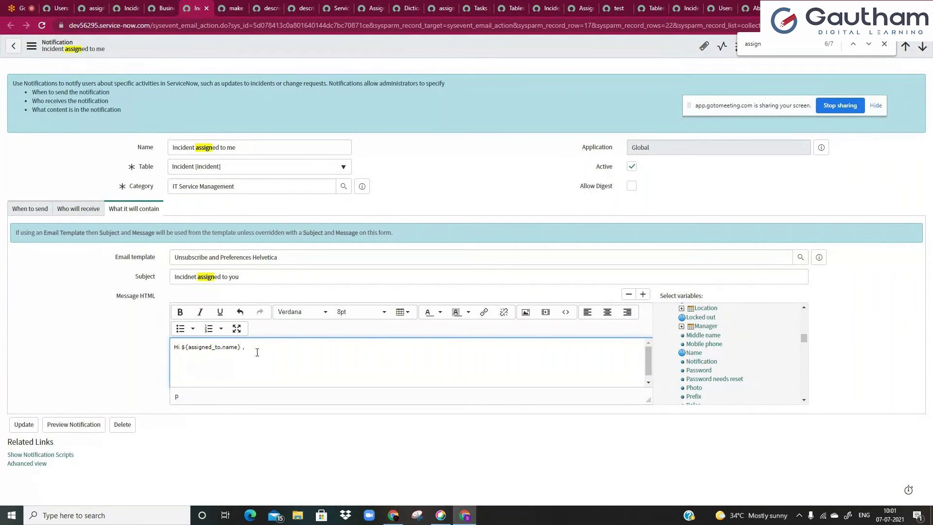
{"action": "key", "text": "Return"}
- Type the line 'has been assigned to you' below the greeting, deleting a stray word
{"action": "type", "text": "ijnc8u4 has been assigned to you"}
{"action": "double_click", "coordinate": [183, 359]}
{"action": "key", "text": "BackSpace"}
{"action": "left_click", "coordinate": [138, 360]}
- Insert the ${number} variable and move it to the start of the 'has been assigned to you' line
{"action": "double_click", "coordinate": [748, 46]}
{"action": "type", "text": "number"}
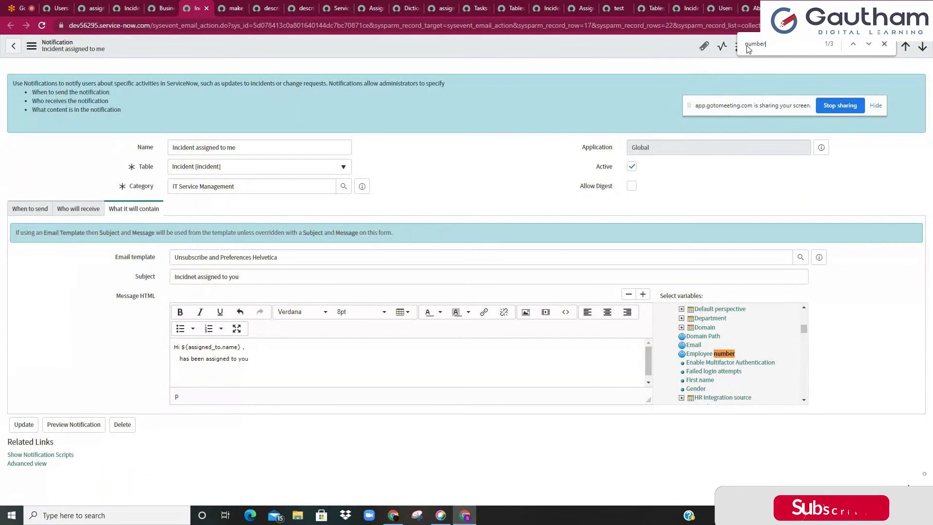
{"action": "scroll", "coordinate": [746, 347], "scroll_direction": "up", "scroll_amount": 3}
{"action": "scroll", "coordinate": [710, 335], "scroll_direction": "down", "scroll_amount": 1}
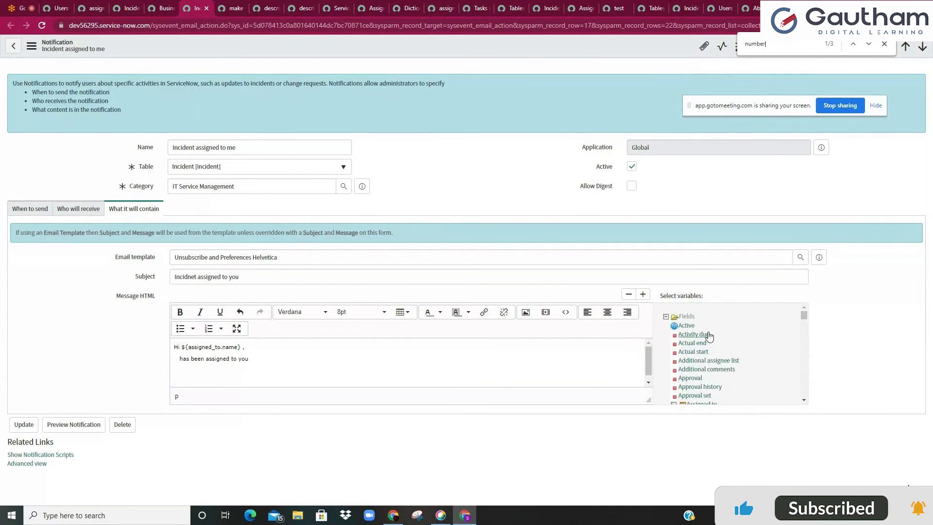
{"action": "left_click", "coordinate": [674, 307]}
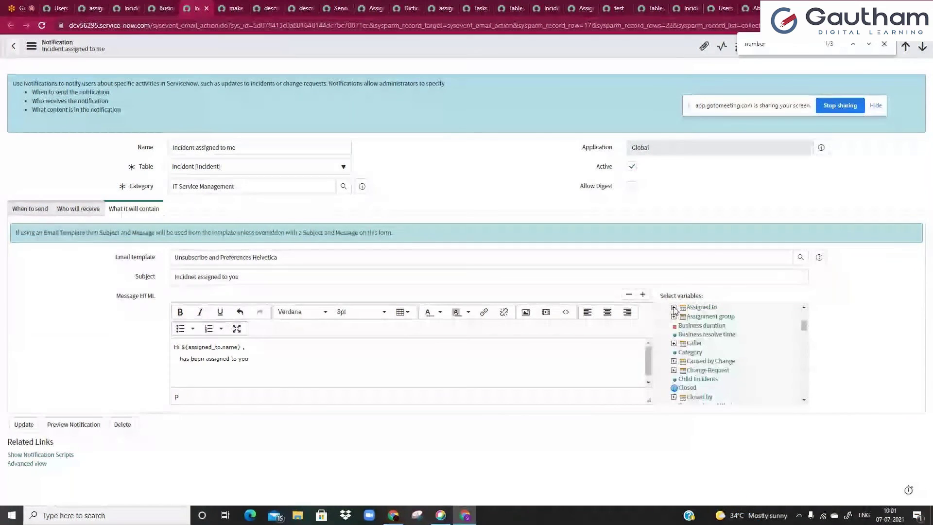
{"action": "key", "text": "Return"}
{"action": "key", "text": "Return"}
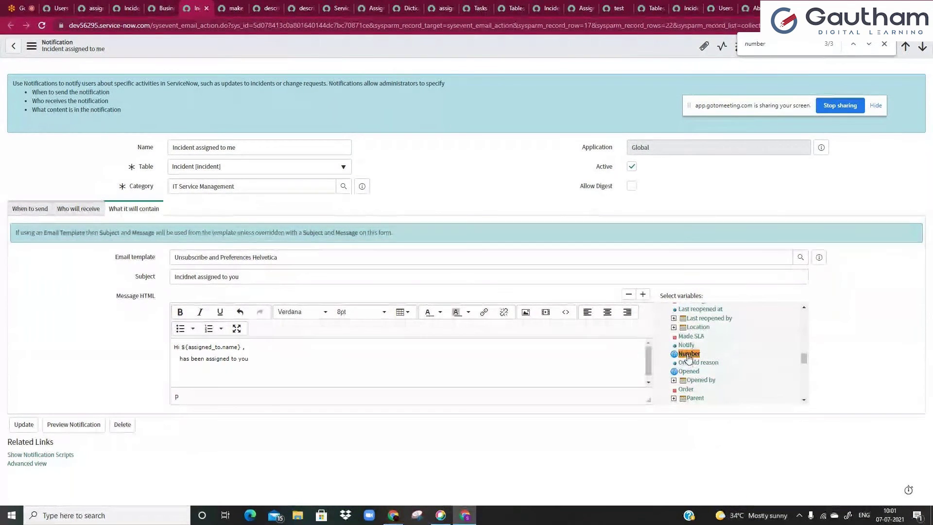
{"action": "left_click", "coordinate": [689, 355]}
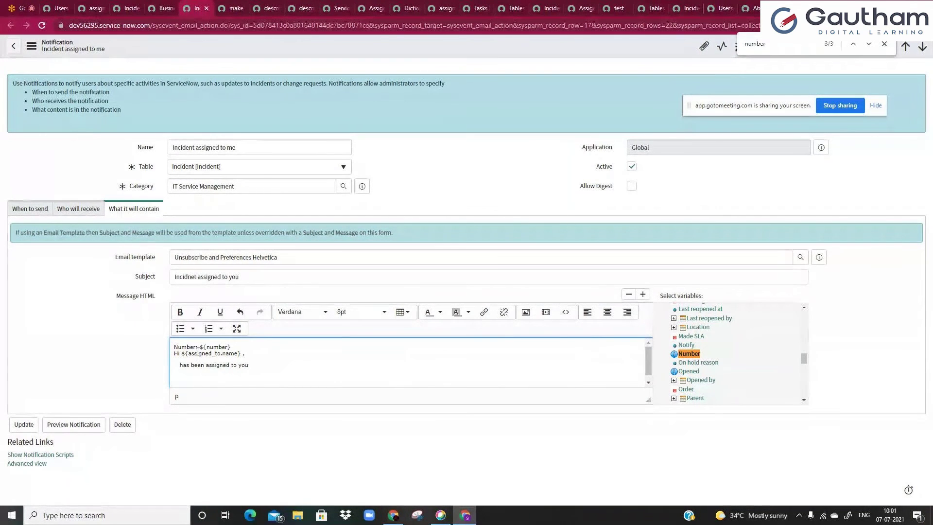
{"action": "left_click_drag", "start_coordinate": [199, 348], "coordinate": [233, 345]}
{"action": "key", "text": "ctrl+c"}
{"action": "key", "text": "BackSpace"}
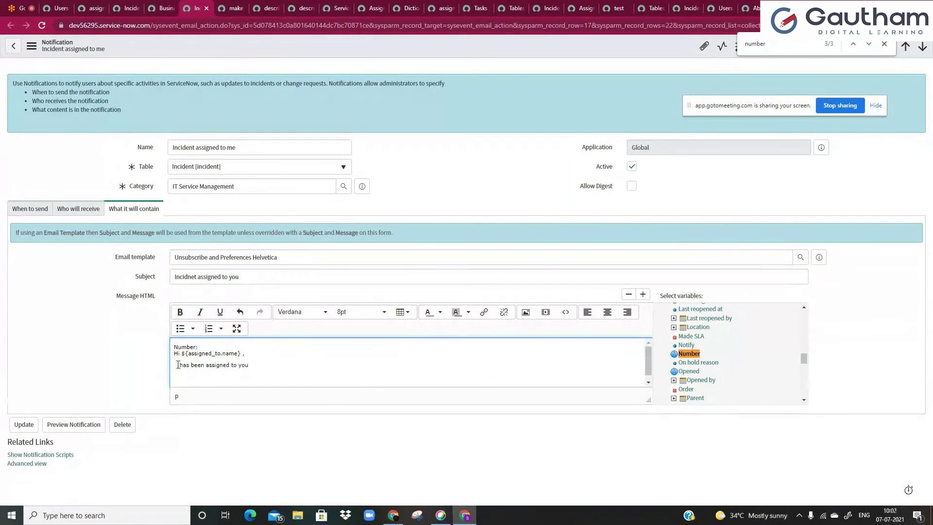
{"action": "left_click", "coordinate": [183, 365]}
{"action": "key", "text": "ctrl+v"}
{"action": "left_click_drag", "start_coordinate": [199, 347], "coordinate": [179, 346]}
{"action": "key", "text": "BackSpace"}
- Close the message with 'Thank you' and save the notification with Update
{"action": "left_click", "coordinate": [299, 366]}
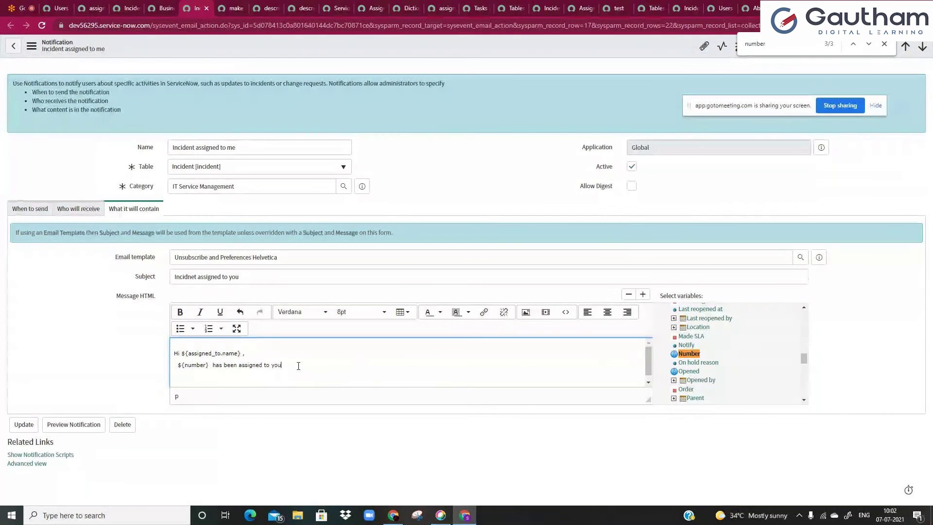
{"action": "key", "text": "Return"}
{"action": "key", "text": "Return"}
{"action": "type", "text": "Thnak you"}
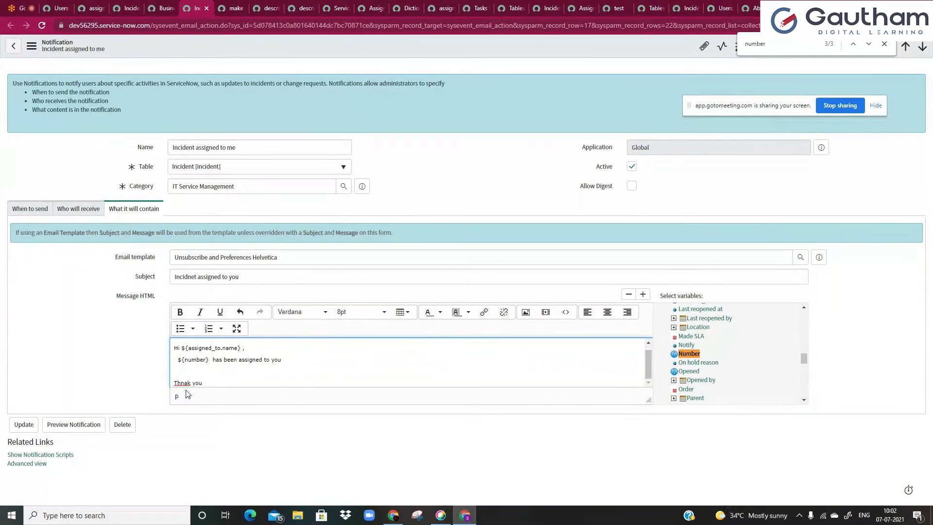
{"action": "left_click", "coordinate": [189, 384]}
{"action": "key", "text": "BackSpace"}
{"action": "key", "text": "BackSpace"}
{"action": "type", "text": "anjk"}
{"action": "key", "text": "BackSpace"}
{"action": "key", "text": "BackSpace"}
{"action": "right_click", "coordinate": [438, 54]}
{"action": "left_click", "coordinate": [456, 63]}
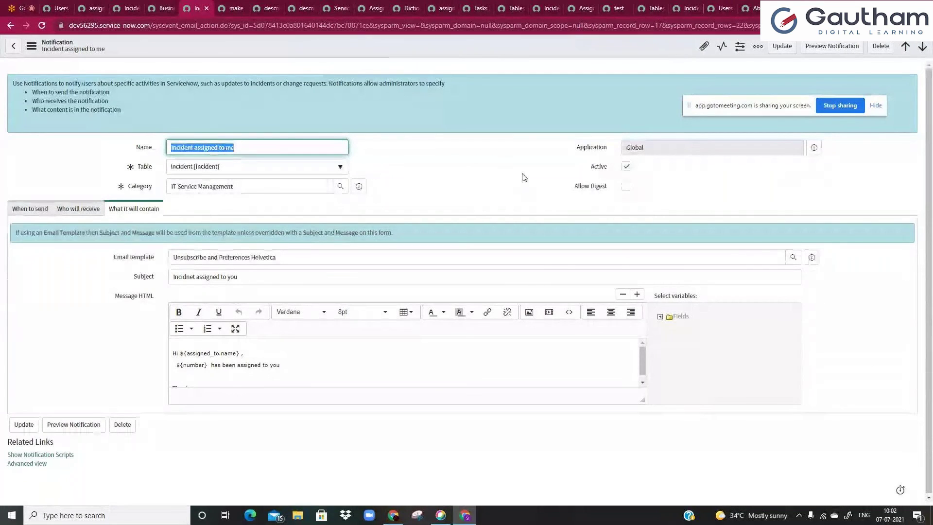
- Preview the Incident assigned to me notification and inspect its subject, greeting and incident details
{"action": "left_click", "coordinate": [833, 51]}
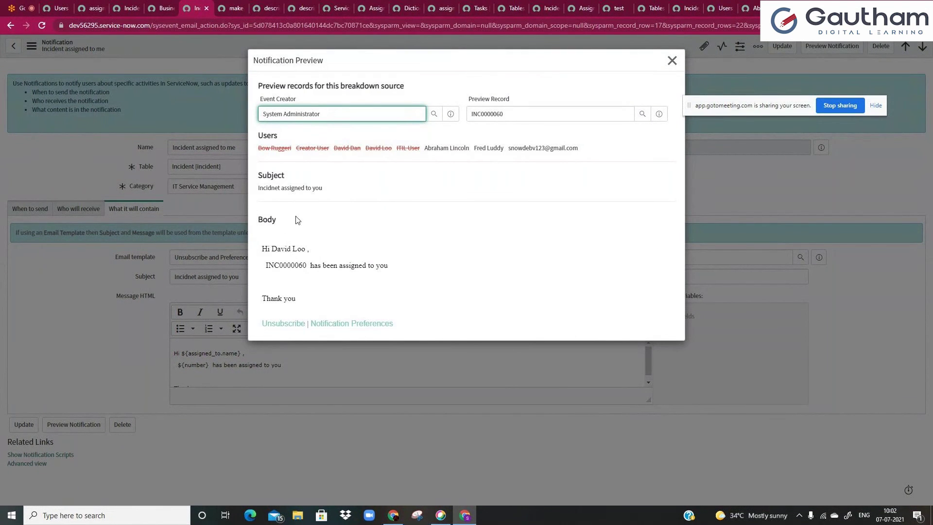
{"action": "left_click_drag", "start_coordinate": [257, 190], "coordinate": [327, 190]}
{"action": "left_click", "coordinate": [287, 188]}
{"action": "left_click", "coordinate": [322, 217]}
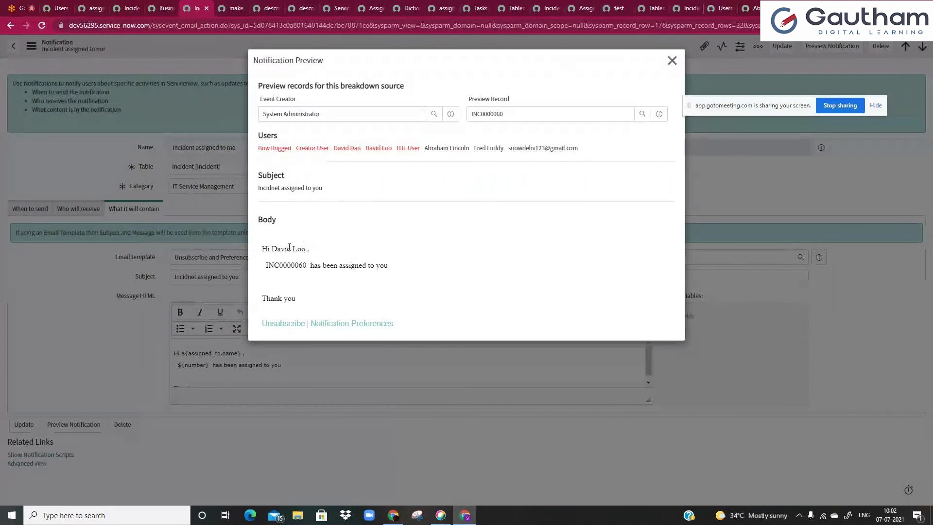
{"action": "left_click_drag", "start_coordinate": [262, 254], "coordinate": [185, 353]}
{"action": "left_click", "coordinate": [287, 246]}
{"action": "left_click", "coordinate": [661, 114]}
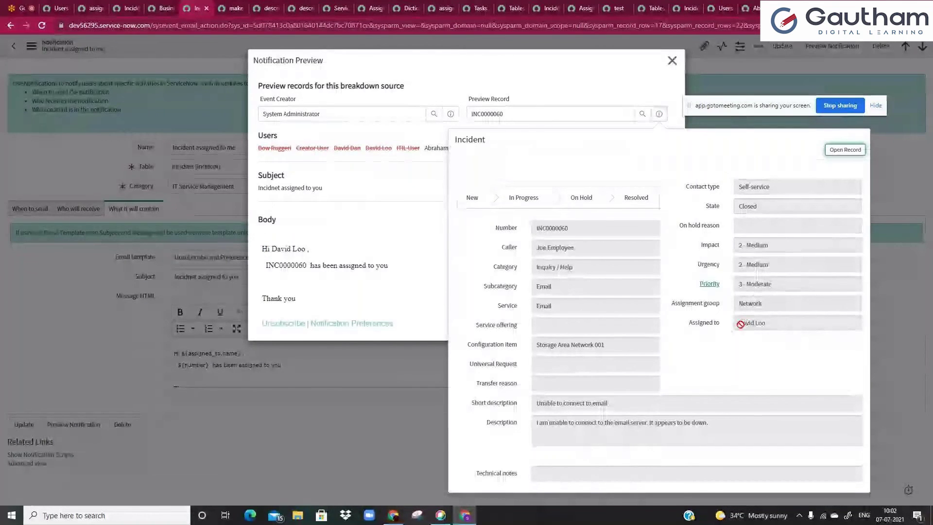
{"action": "left_click_drag", "start_coordinate": [767, 324], "coordinate": [676, 323]}
{"action": "left_click", "coordinate": [408, 219]}
{"action": "left_click_drag", "start_coordinate": [282, 252], "coordinate": [315, 256]}
{"action": "left_click", "coordinate": [314, 257]}
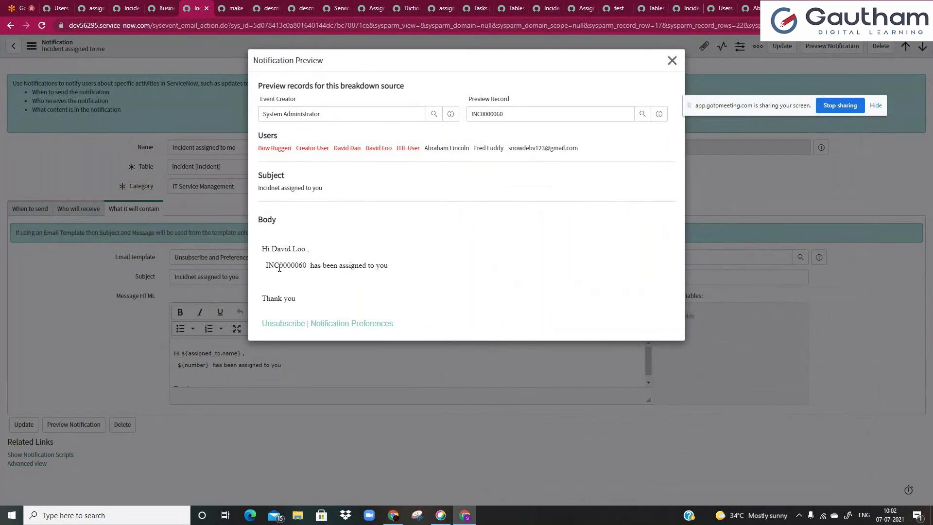
- Switch the preview record to INC0000008, check its incident details, and close the preview
{"action": "left_click", "coordinate": [518, 111]}
{"action": "key", "text": "BackSpace"}
{"action": "key", "text": "BackSpace"}
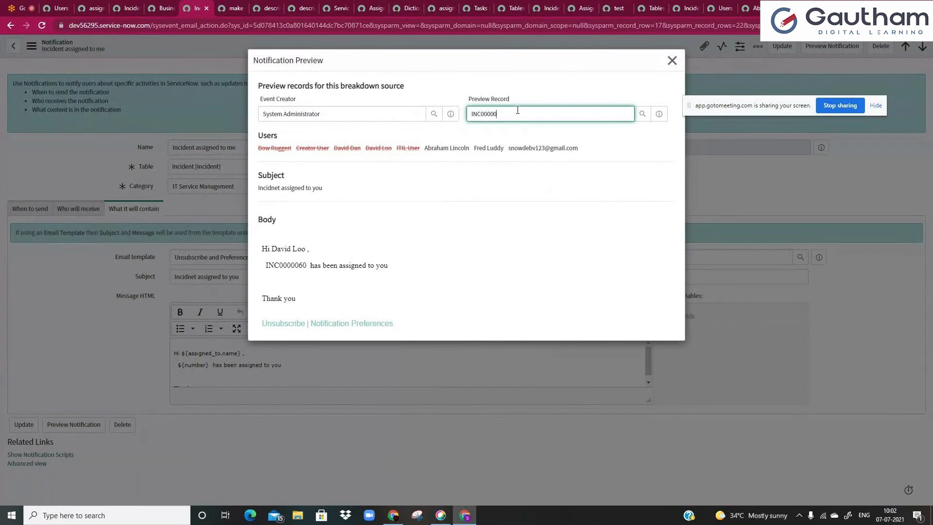
{"action": "left_click", "coordinate": [507, 187]}
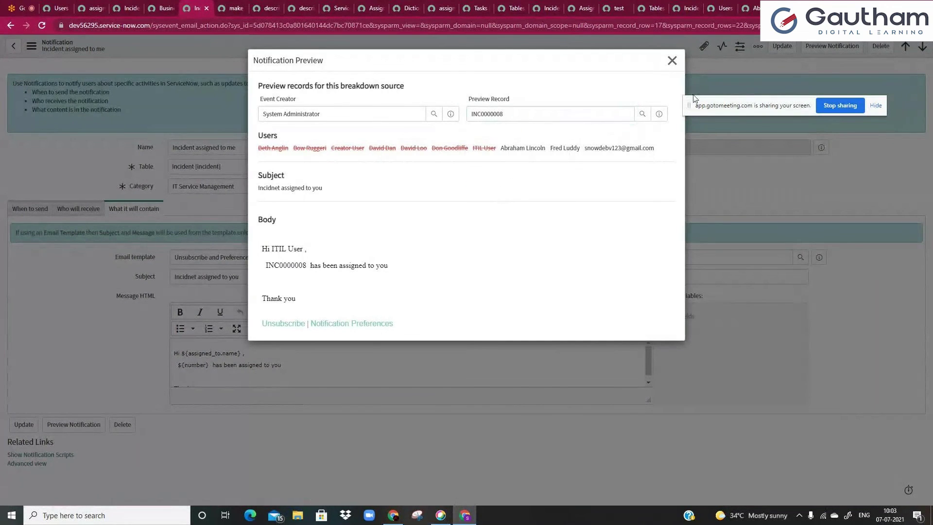
{"action": "left_click", "coordinate": [659, 114]}
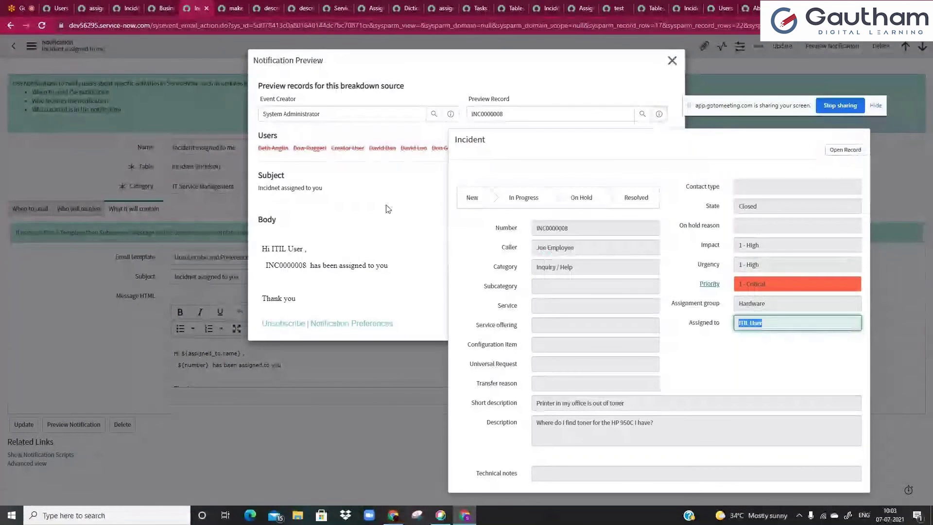
{"action": "left_click", "coordinate": [387, 209]}
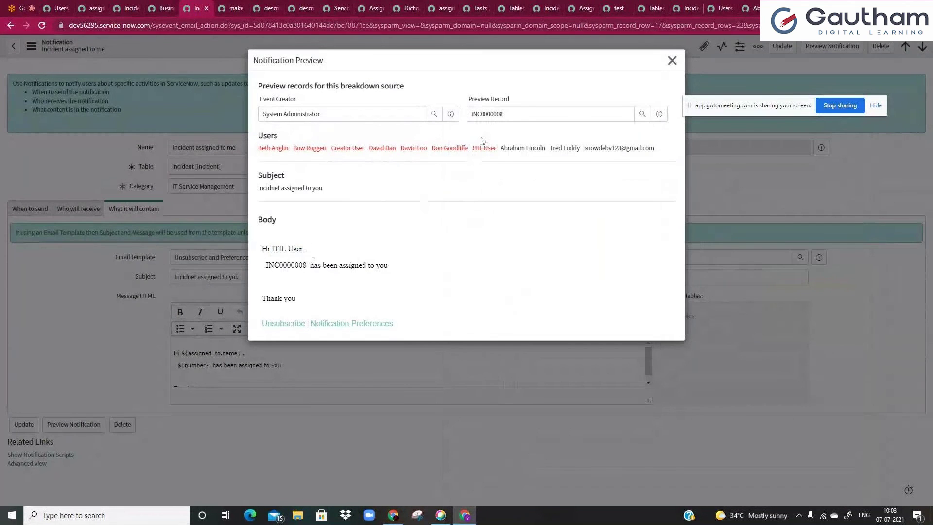
{"action": "double_click", "coordinate": [277, 267]}
{"action": "left_click", "coordinate": [388, 268]}
{"action": "left_click", "coordinate": [672, 61]}
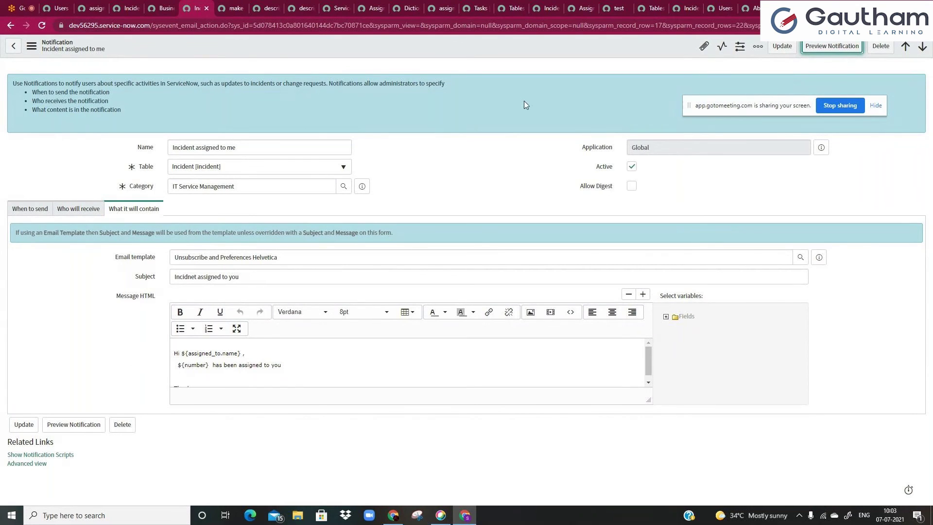
- Leave the notification Subject unchanged and go to the assigned_to dictionary override tab
{"action": "left_click", "coordinate": [326, 274]}
{"action": "left_click", "coordinate": [407, 198]}
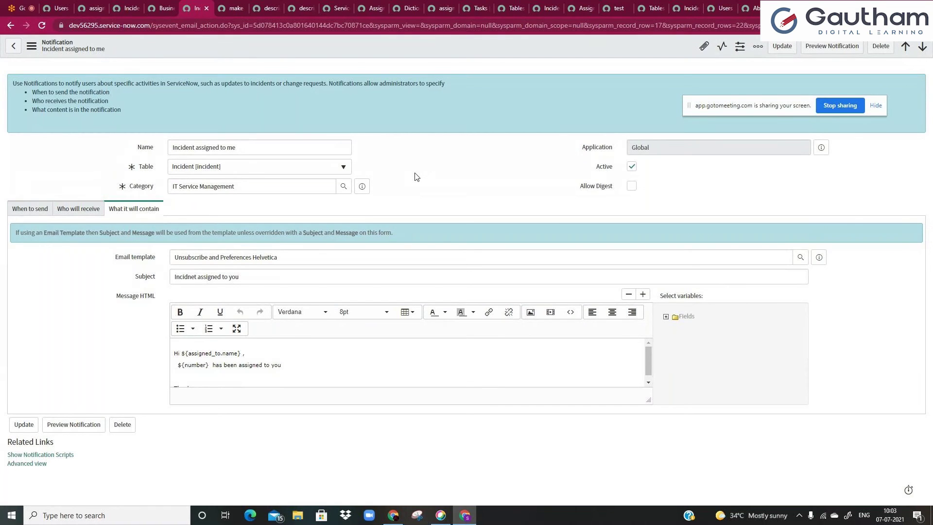
{"action": "left_click", "coordinate": [74, 6]}
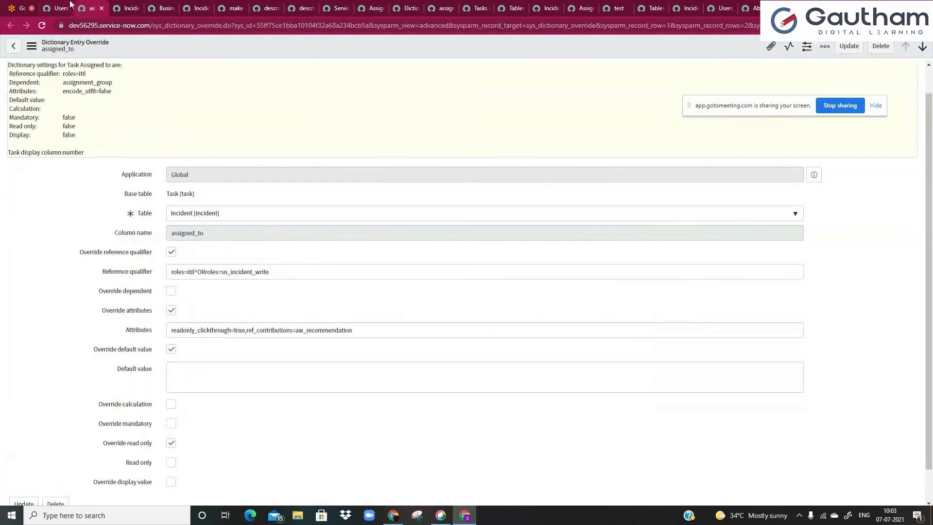
- Open the instance link from the GoToMeeting chat in a new tab and copy the shared user name
{"action": "left_click", "coordinate": [71, 5]}
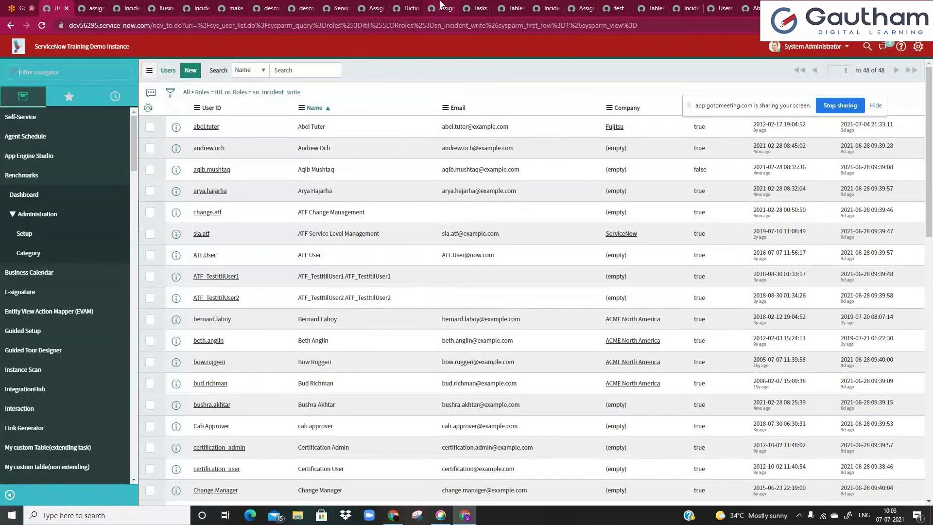
{"action": "key", "text": "ctrl+shift+Tab"}
{"action": "left_click", "coordinate": [858, 45]}
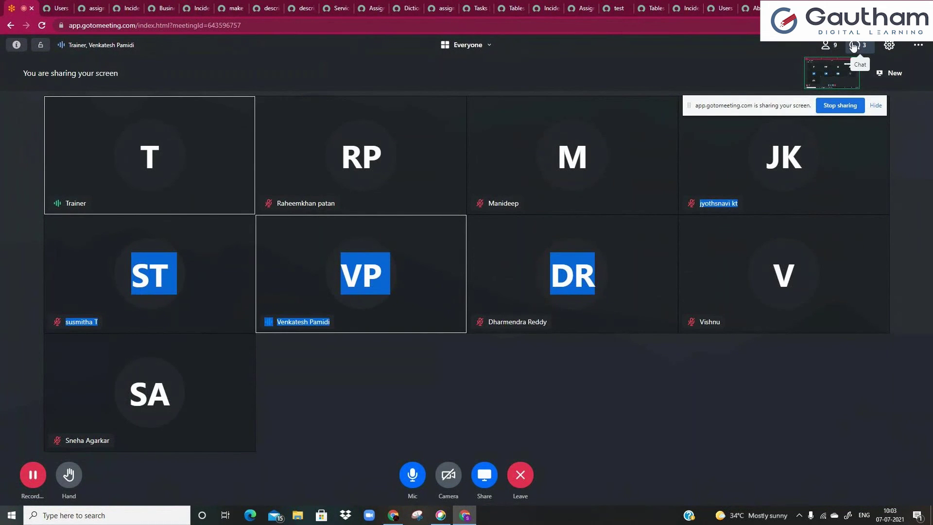
{"action": "middle_click", "coordinate": [848, 206]}
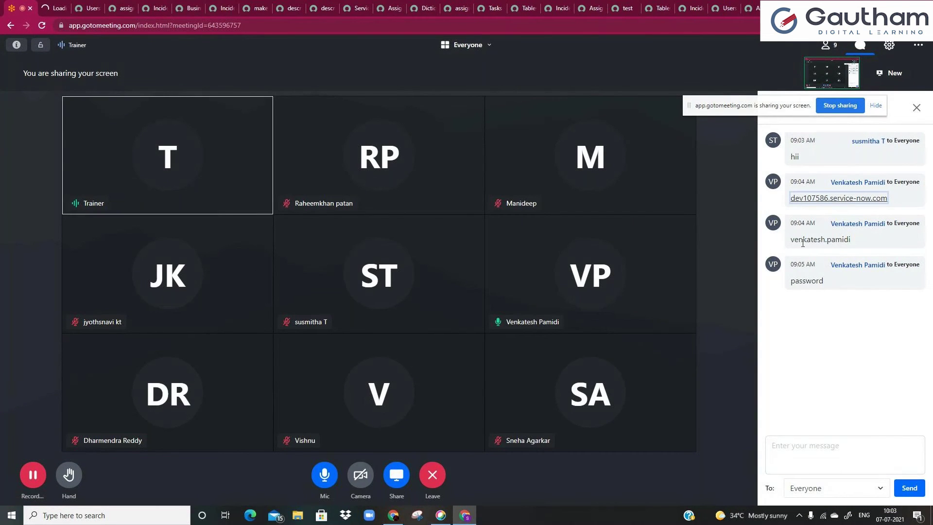
{"action": "left_click_drag", "start_coordinate": [789, 240], "coordinate": [857, 246]}
{"action": "key", "text": "ctrl+c"}
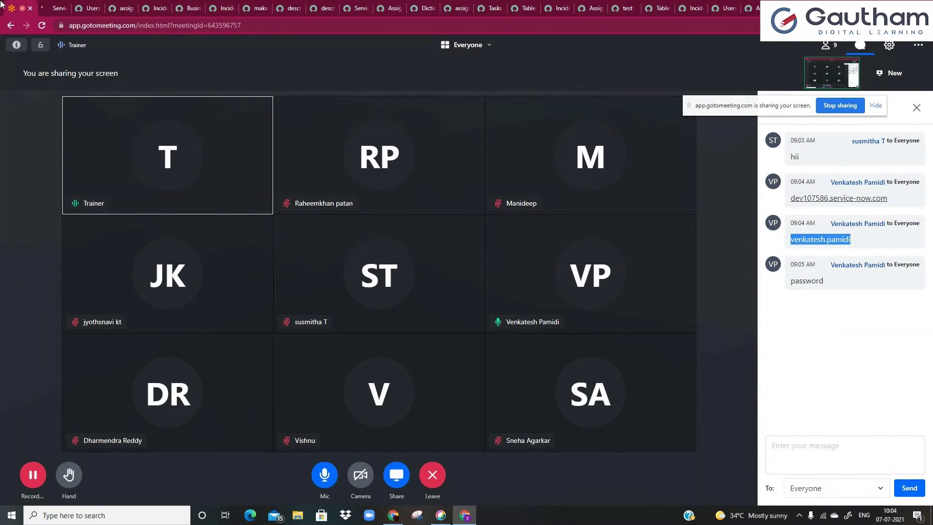
{"action": "left_click", "coordinate": [58, 5]}
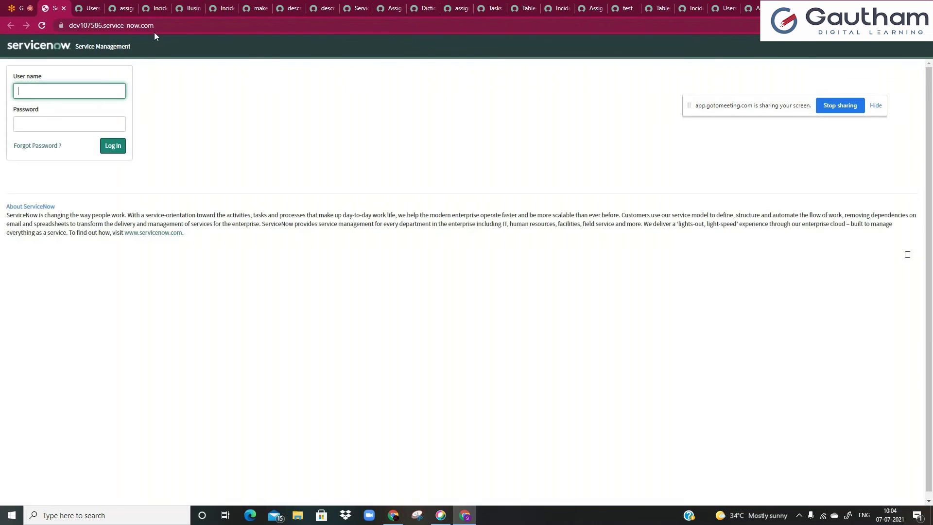
- Log in to the shared instance with the user name and password copied from the meeting chat
{"action": "key", "text": "ctrl+v"}
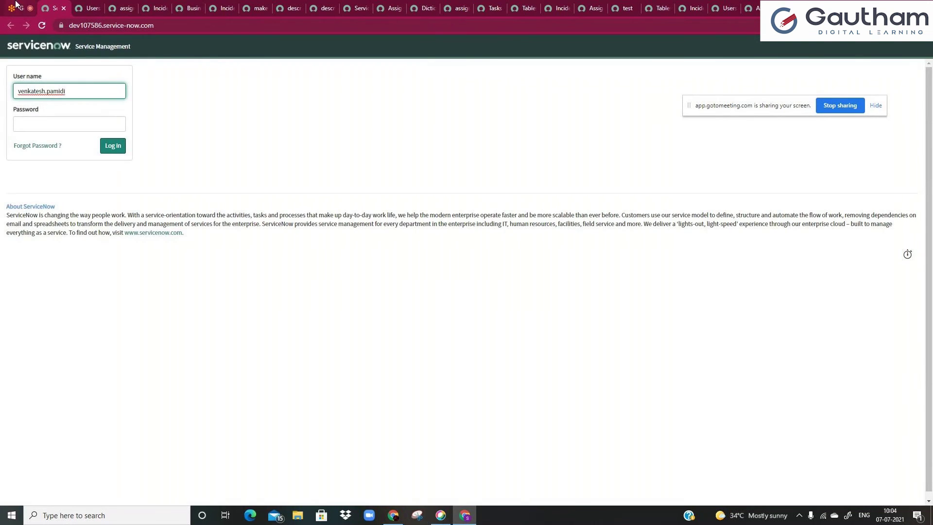
{"action": "left_click", "coordinate": [20, 8]}
{"action": "double_click", "coordinate": [810, 281]}
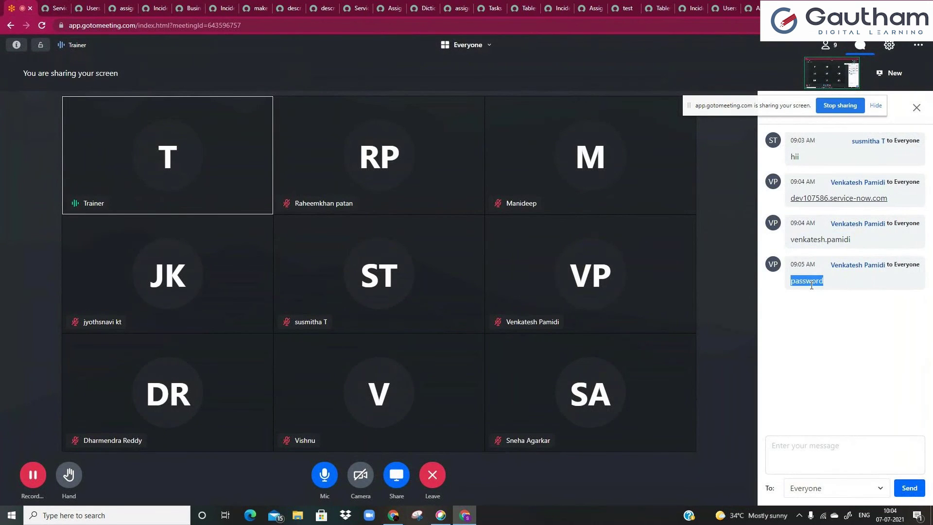
{"action": "left_click", "coordinate": [53, 8]}
{"action": "left_click", "coordinate": [73, 125]}
{"action": "key", "text": "ctrl+v"}
{"action": "left_click", "coordinate": [119, 151]}
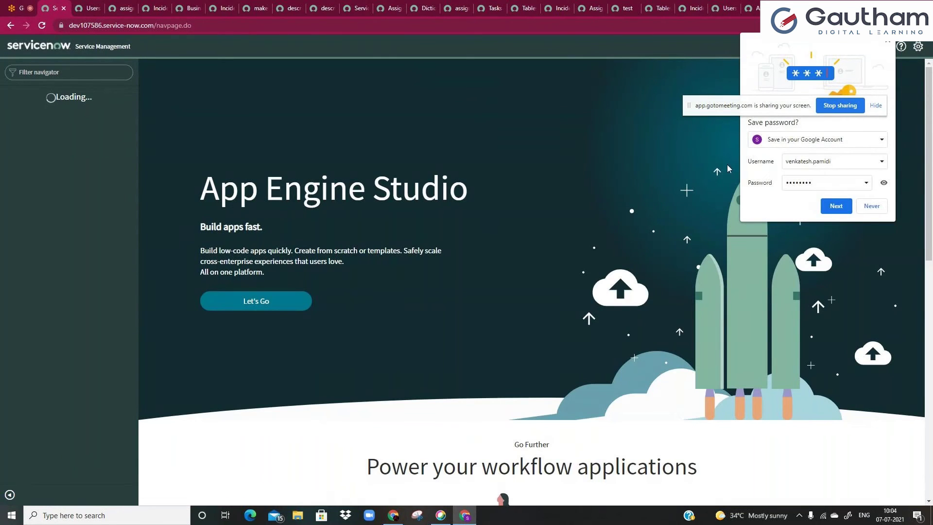
- Decline saving the password, filter the navigator for 'emplo', and open the 2021-07-01 abscond record
{"action": "left_click", "coordinate": [869, 207]}
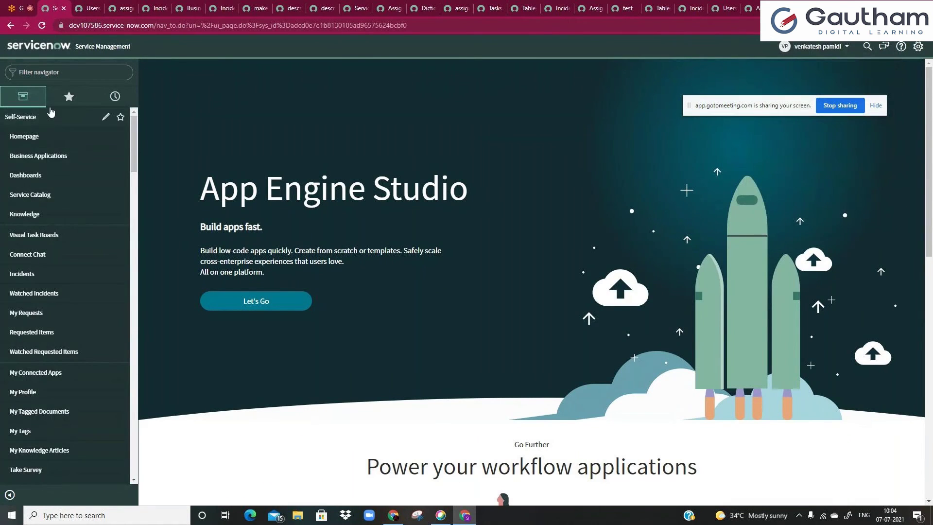
{"action": "left_click", "coordinate": [106, 99]}
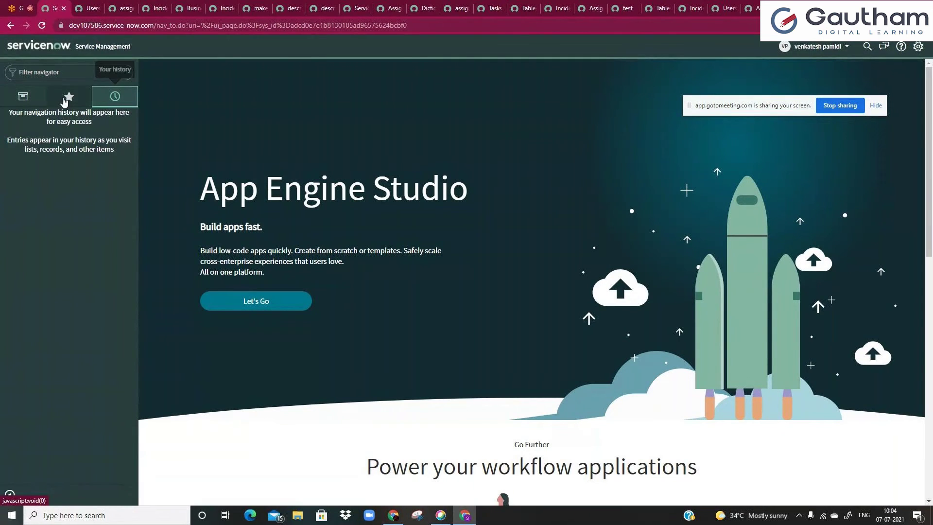
{"action": "left_click", "coordinate": [35, 101]}
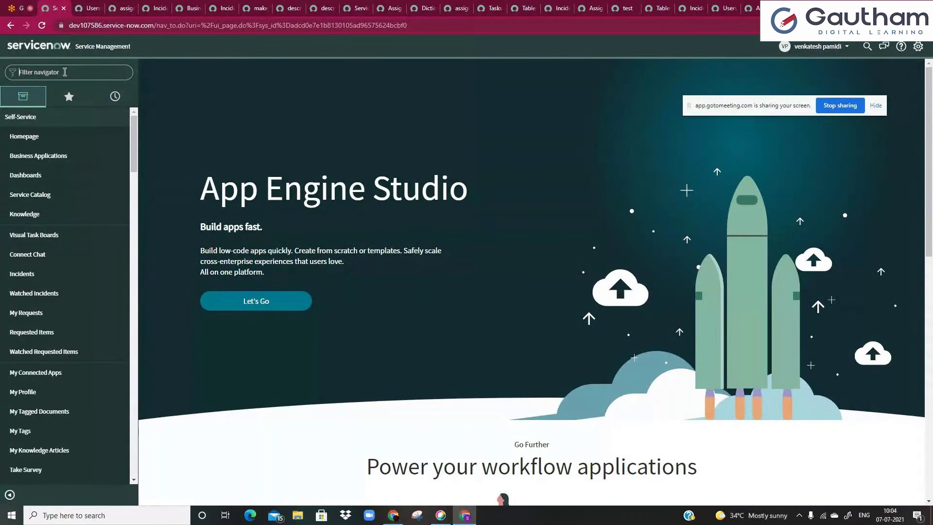
{"action": "type", "text": "l"}
{"action": "type", "text": "ncide"}
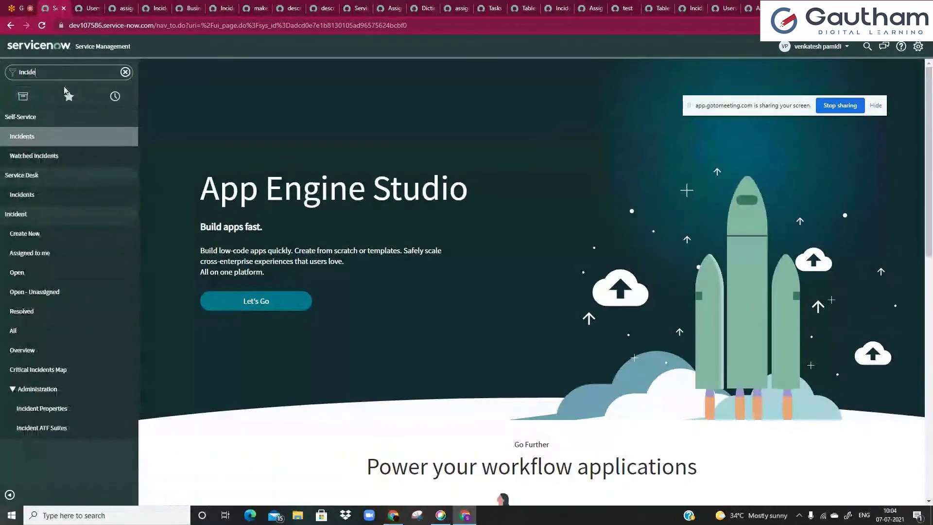
{"action": "double_click", "coordinate": [68, 72]}
{"action": "type", "text": "emplo"}
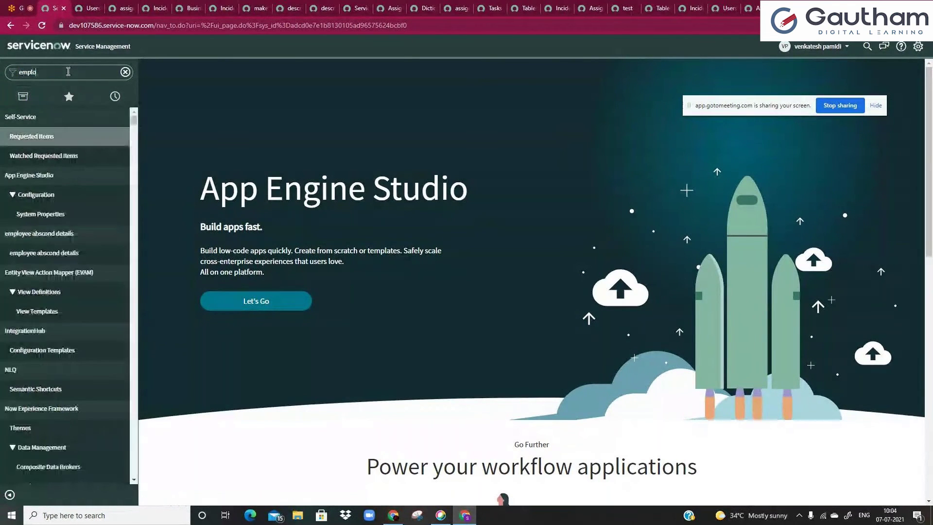
{"action": "left_click", "coordinate": [74, 139]}
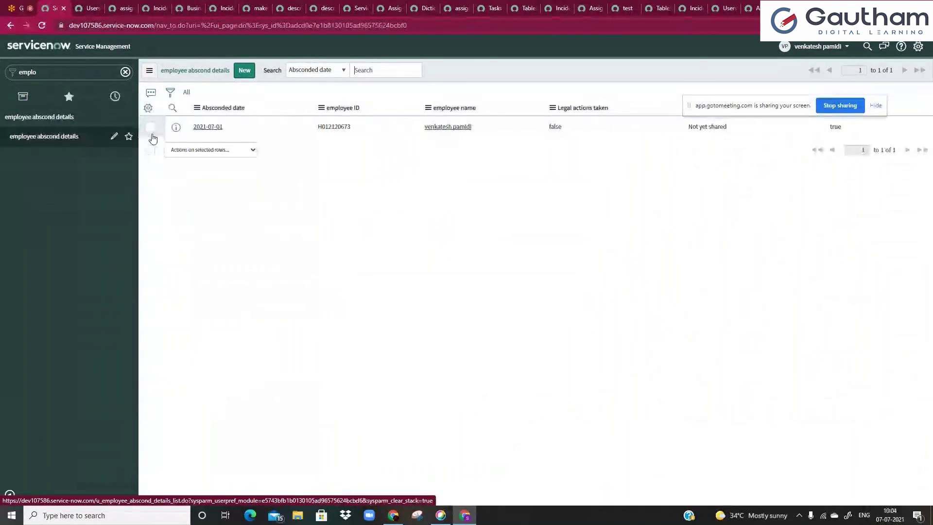
{"action": "middle_click", "coordinate": [180, 130]}
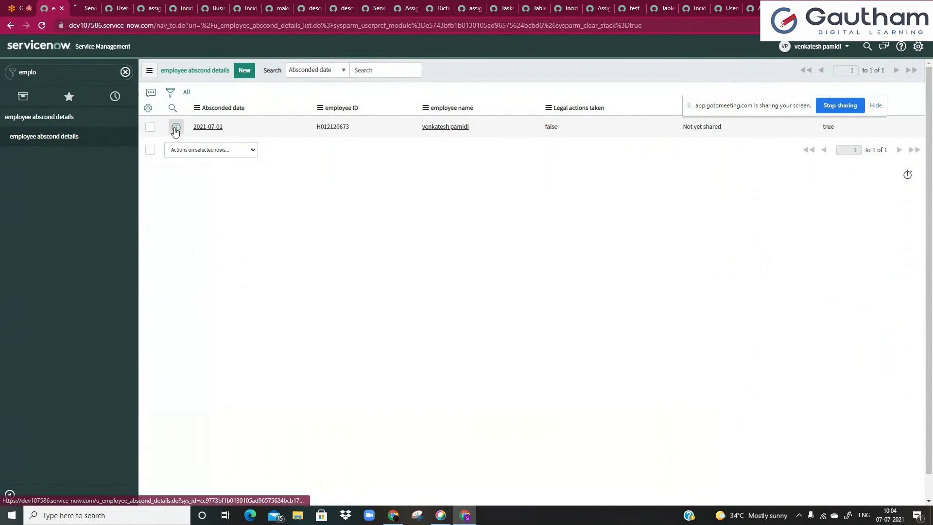
{"action": "left_click", "coordinate": [85, 8]}
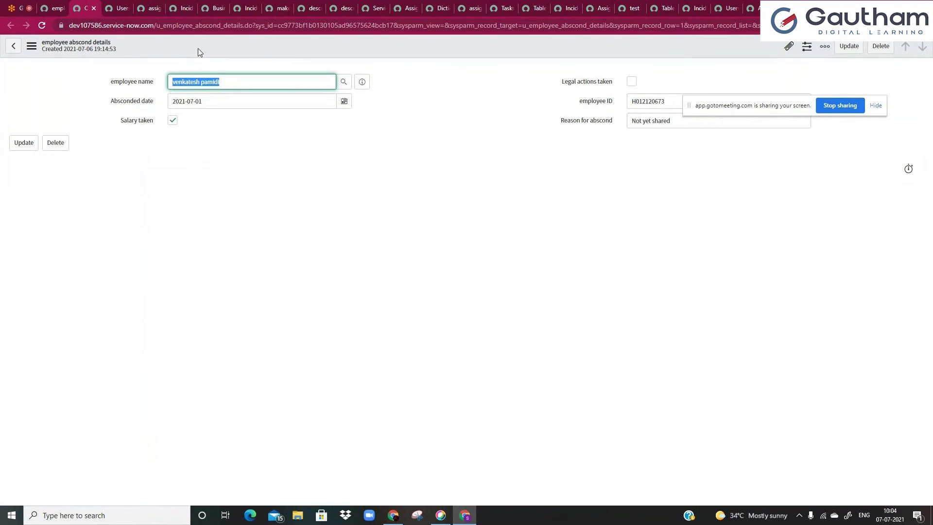
- Open all configurations for the employee abscond details table, listing its 13 dictionary entries
{"action": "right_click", "coordinate": [197, 48]}
{"action": "mouse_move", "coordinate": [230, 96]}
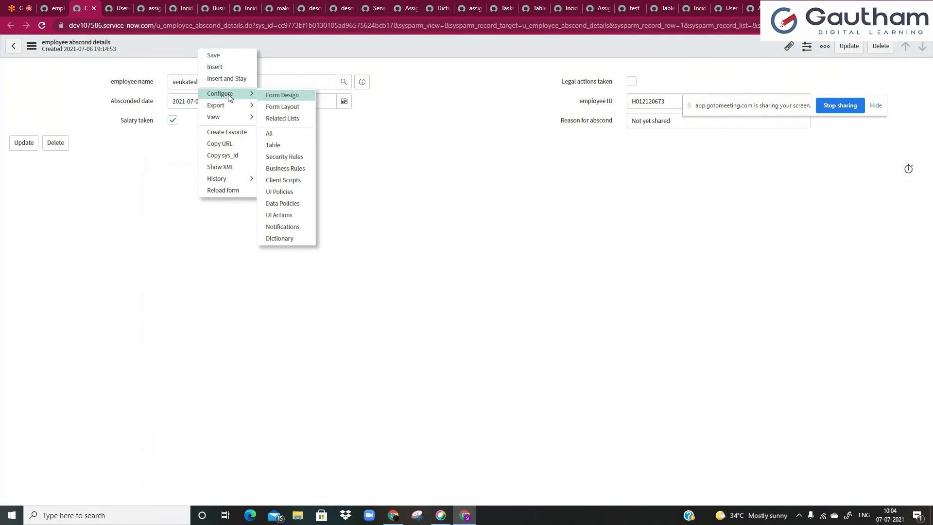
{"action": "left_click", "coordinate": [282, 134]}
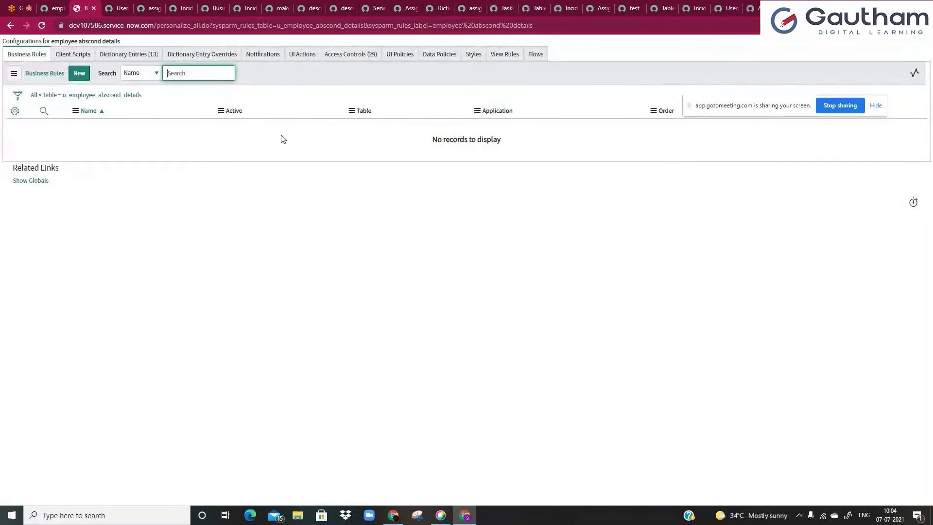
{"action": "left_click", "coordinate": [137, 59]}
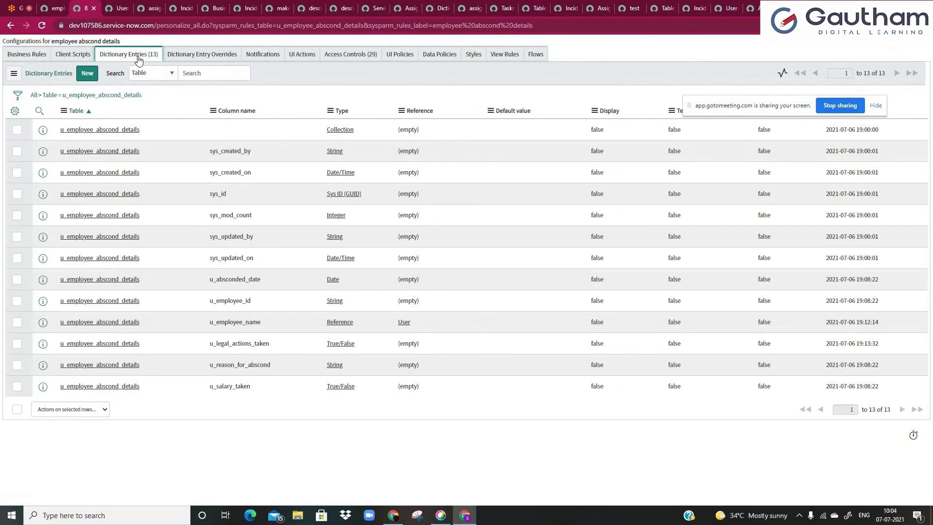
- Start a new Integer dictionary entry, then abandon it unsaved and return to the list
{"action": "left_click", "coordinate": [93, 76]}
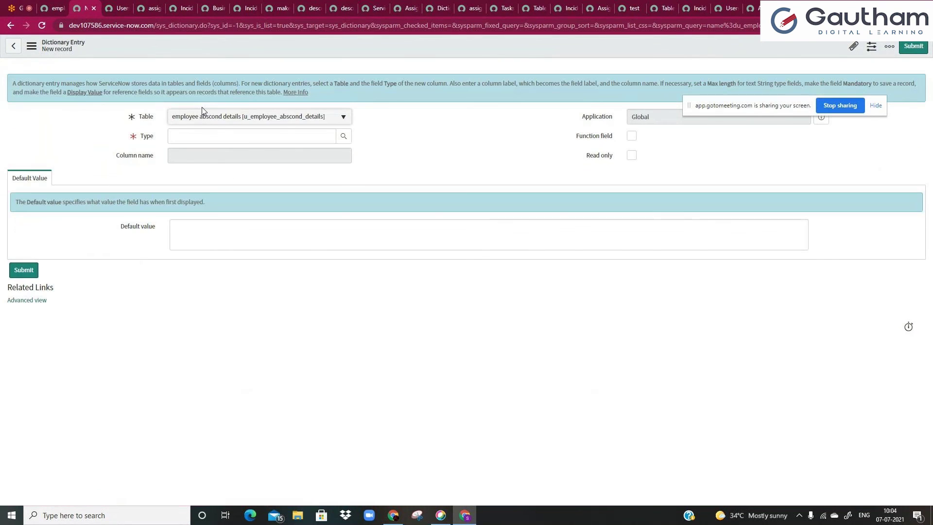
{"action": "left_click", "coordinate": [265, 133]}
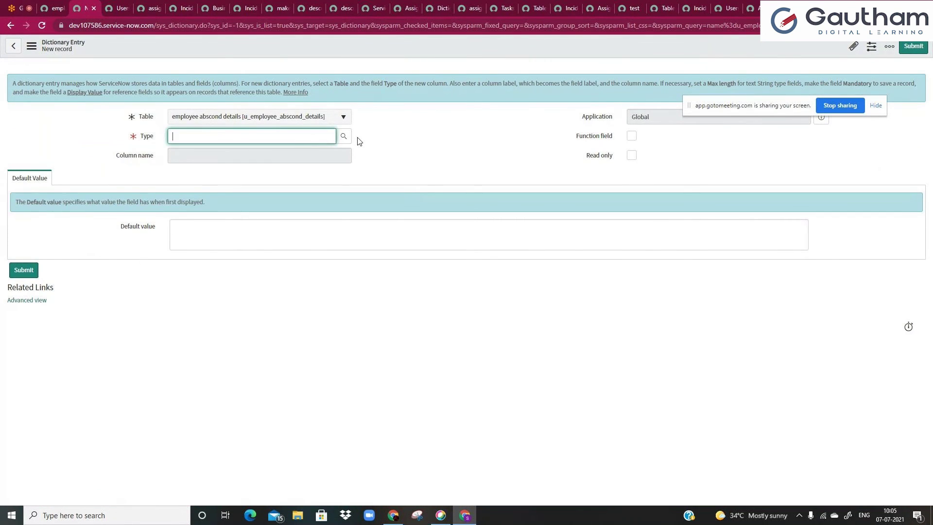
{"action": "left_click", "coordinate": [344, 137]}
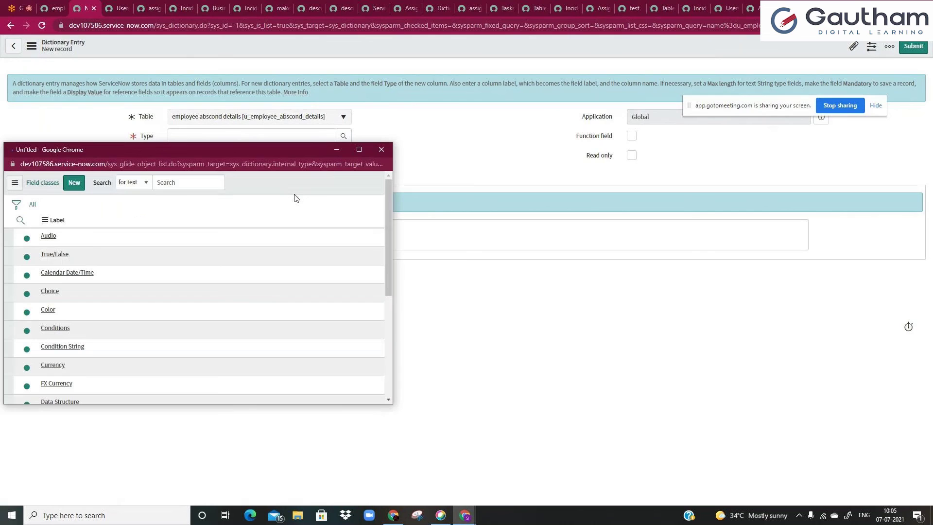
{"action": "left_click", "coordinate": [21, 236]}
{"action": "type", "text": "in"}
{"action": "key", "text": "Return"}
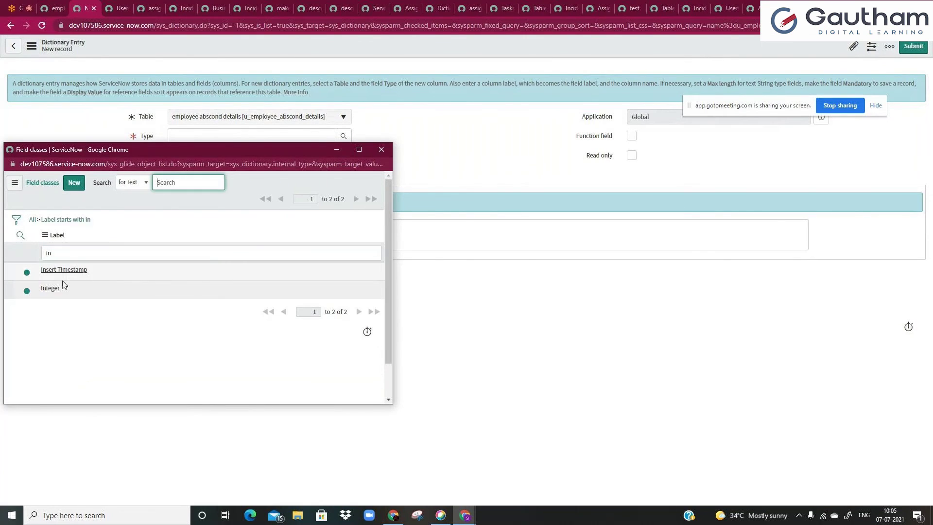
{"action": "left_click", "coordinate": [54, 288]}
{"action": "left_click", "coordinate": [177, 155]}
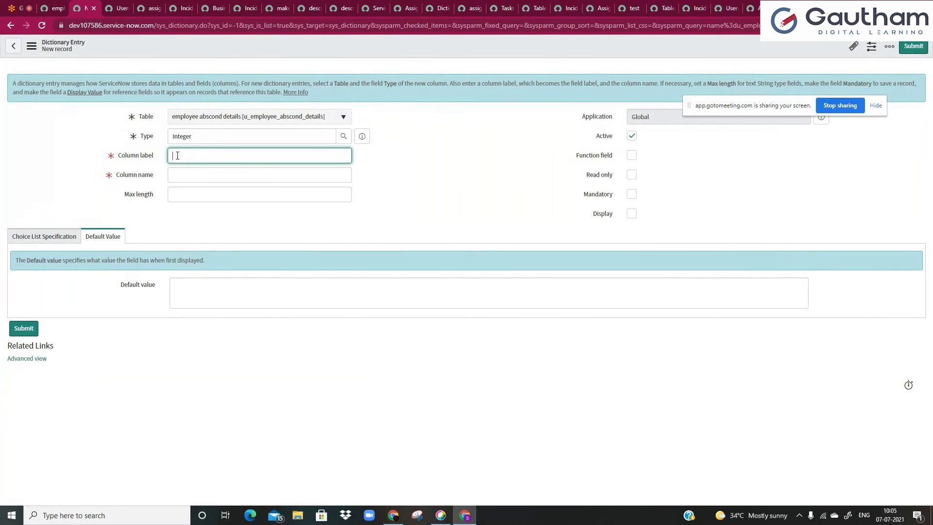
{"action": "key", "text": "alt+Left"}
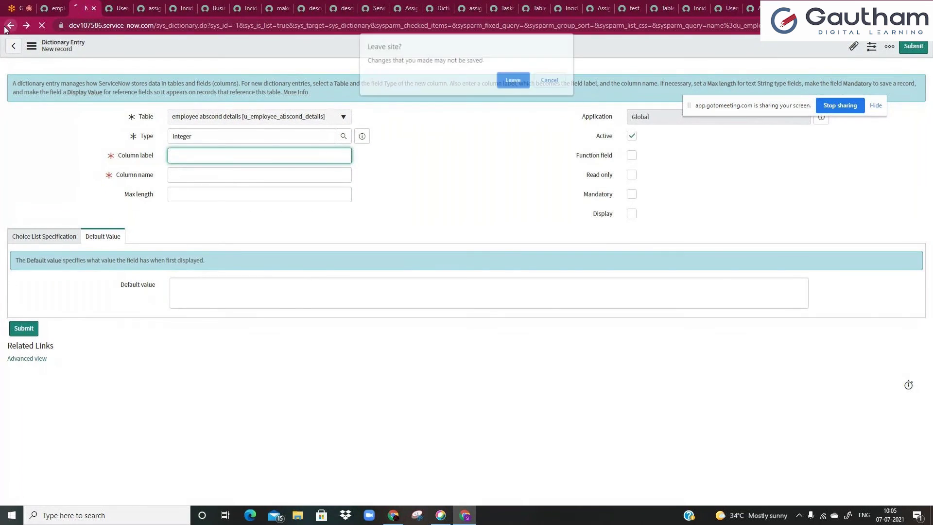
{"action": "left_click", "coordinate": [515, 81]}
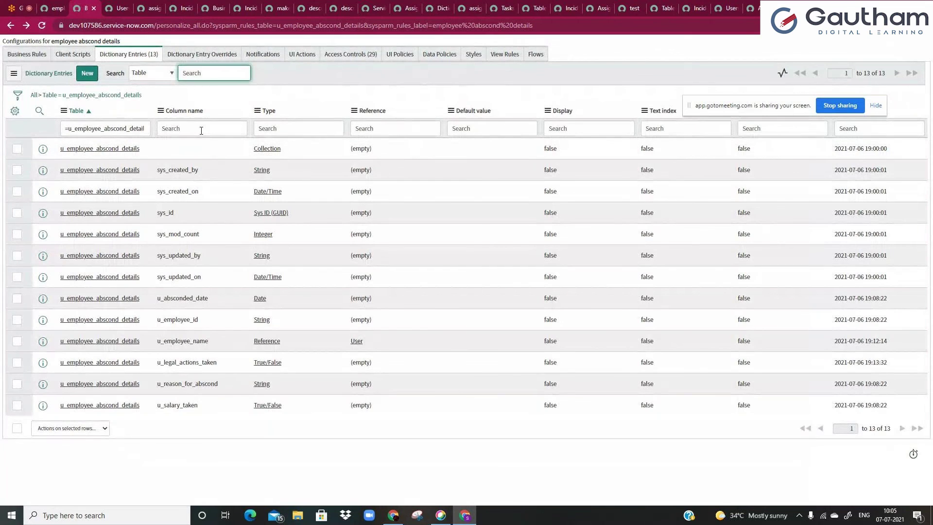
- Open the u_employee_id field definition and inspect the record's employee ID value inline
{"action": "left_click", "coordinate": [103, 325]}
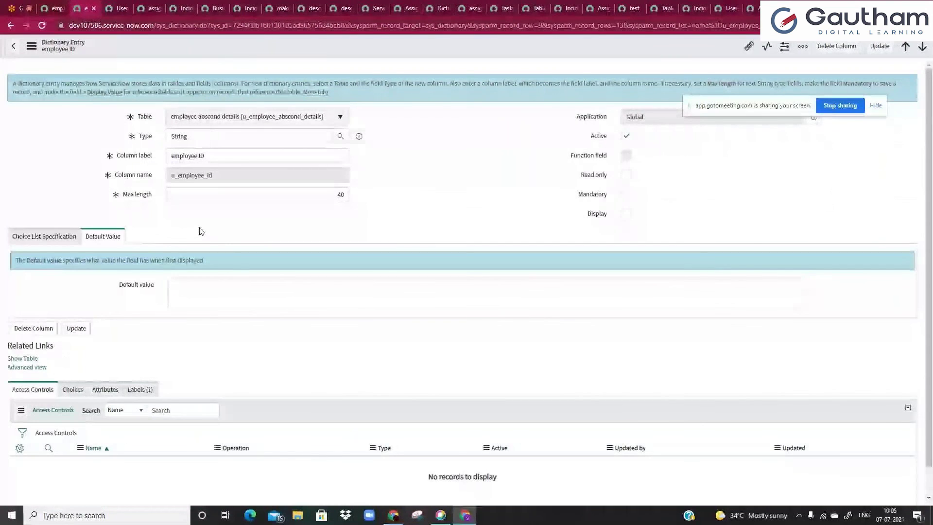
{"action": "key", "text": "ctrl+shift+Tab"}
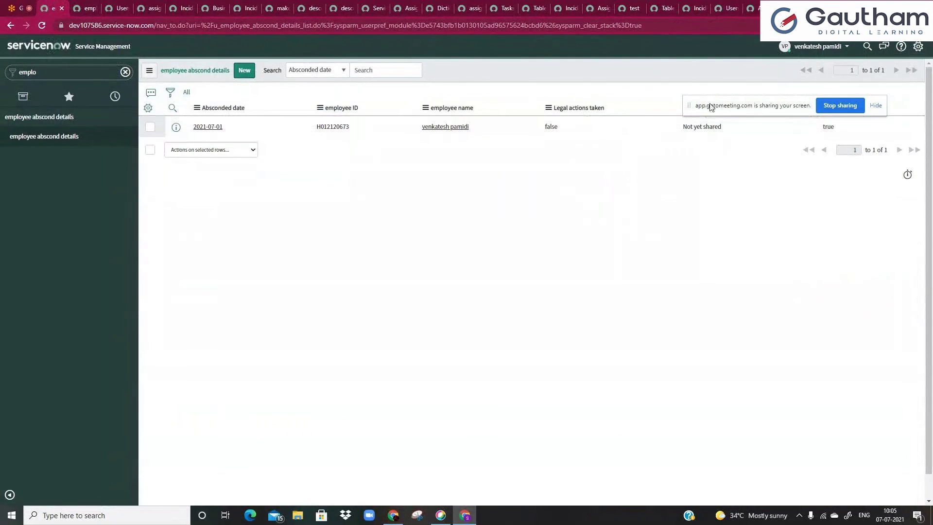
{"action": "left_click_drag", "start_coordinate": [725, 112], "coordinate": [729, 248]}
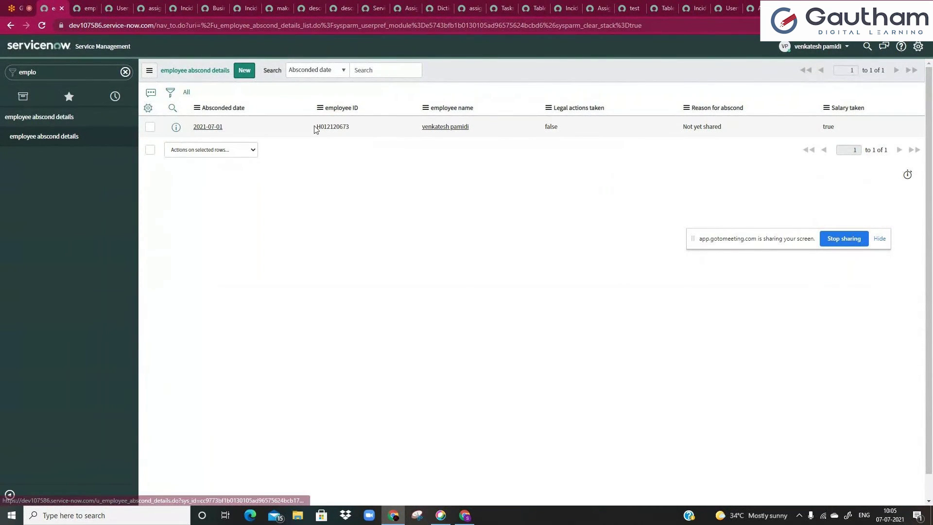
{"action": "double_click", "coordinate": [364, 127]}
{"action": "left_click", "coordinate": [360, 128]}
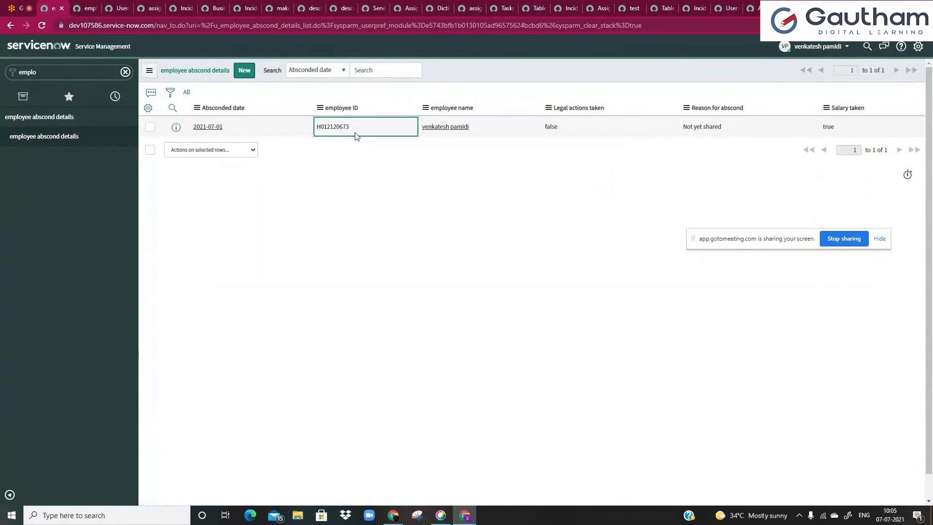
{"action": "left_click_drag", "start_coordinate": [317, 128], "coordinate": [348, 128]}
{"action": "left_click", "coordinate": [336, 129]}
- Check the employee ID field's String type, then return to the abscond details records
{"action": "left_click", "coordinate": [86, 4]}
{"action": "left_click", "coordinate": [142, 141]}
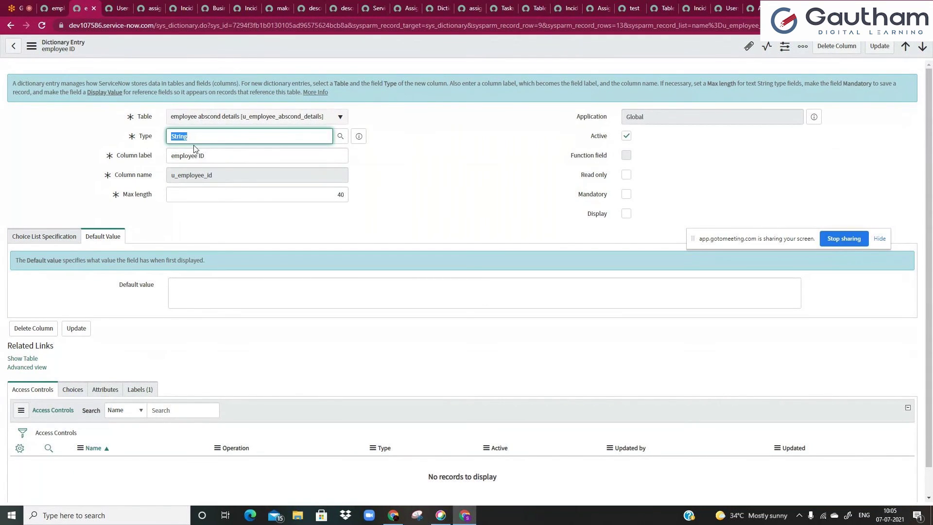
{"action": "left_click", "coordinate": [59, 8]}
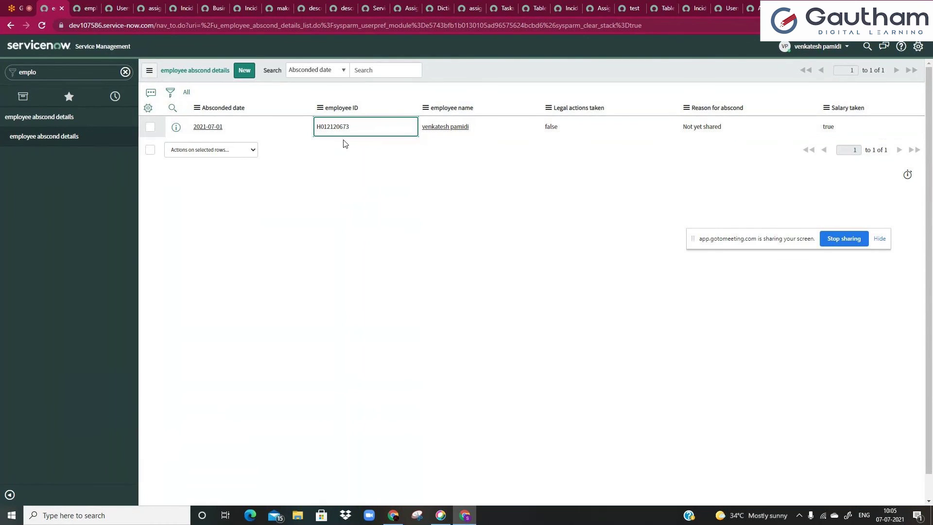
{"action": "left_click", "coordinate": [73, 7]}
{"action": "left_click", "coordinate": [167, 136]}
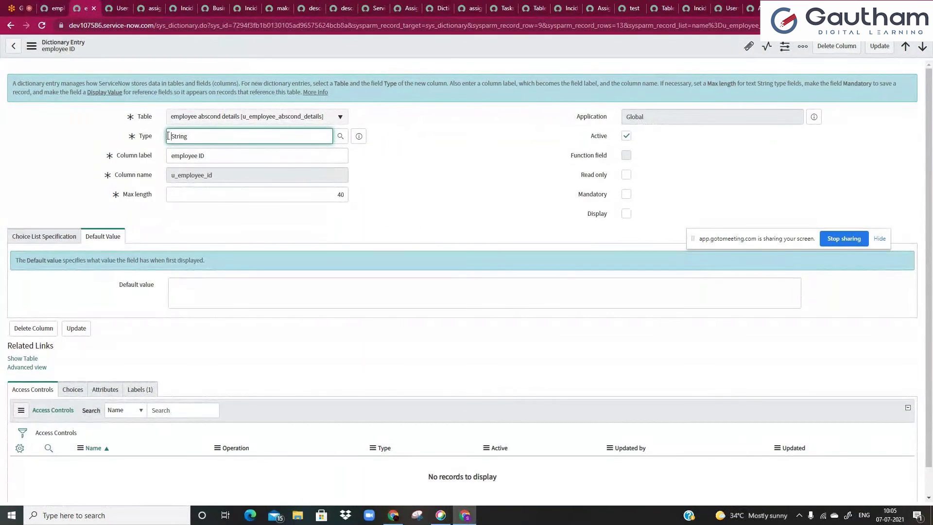
{"action": "left_click_drag", "start_coordinate": [167, 136], "coordinate": [188, 137]}
{"action": "left_click", "coordinate": [189, 137]}
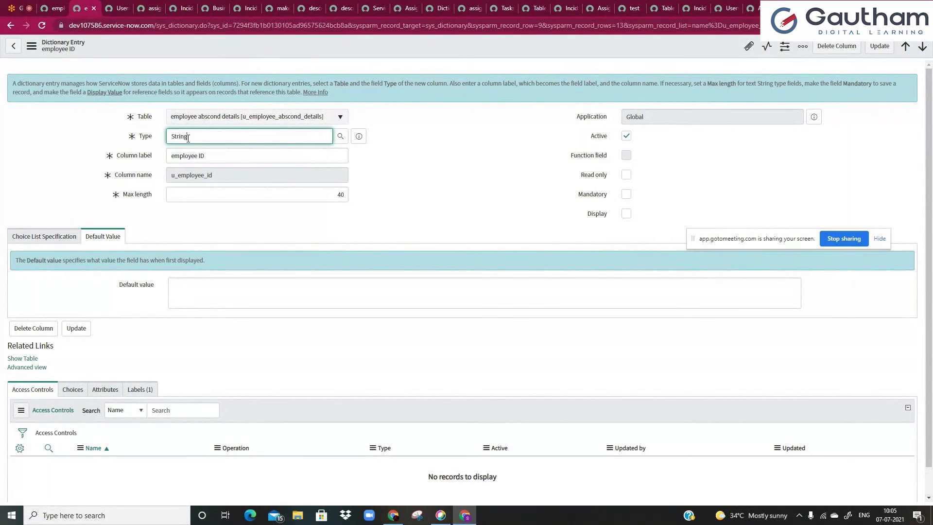
{"action": "left_click", "coordinate": [53, 4]}
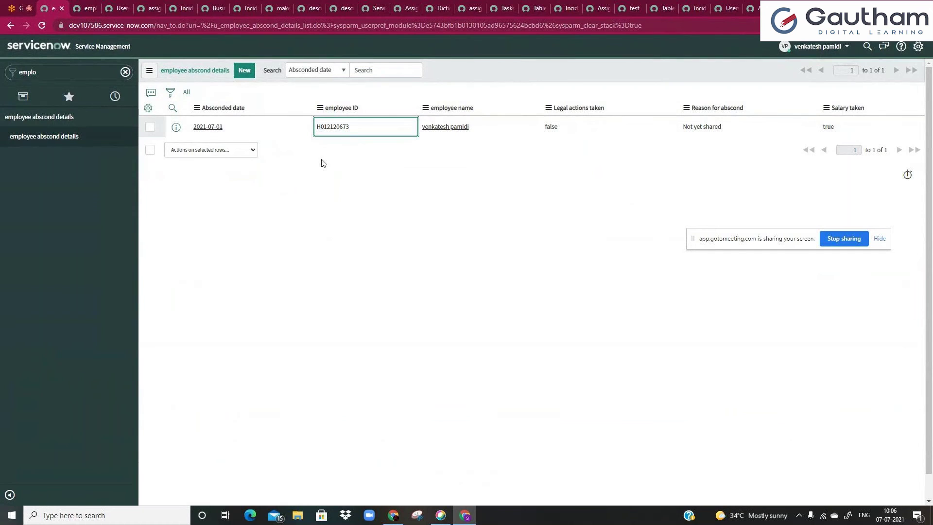
- Delete the String type from the employee ID field and search the type lookup for 'in'
{"action": "key", "text": "ctrl+Tab"}
{"action": "double_click", "coordinate": [200, 131]}
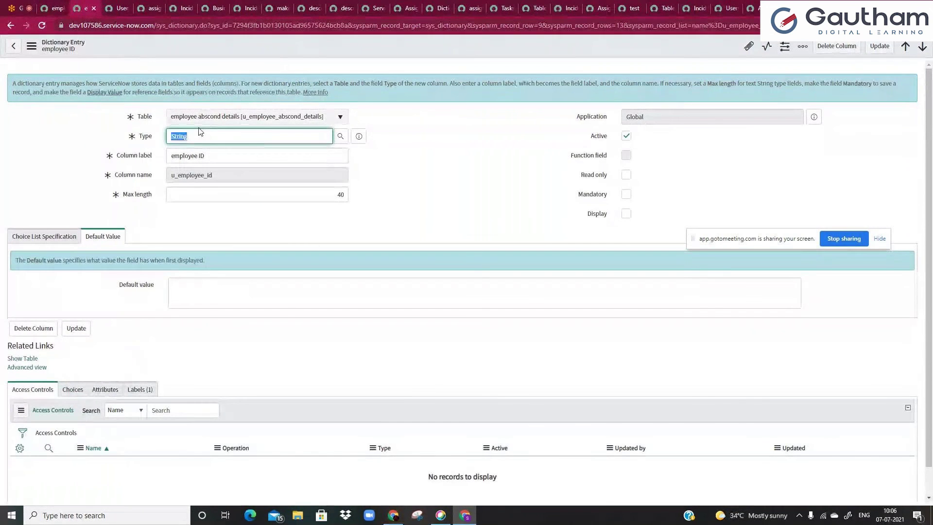
{"action": "key", "text": "BackSpace"}
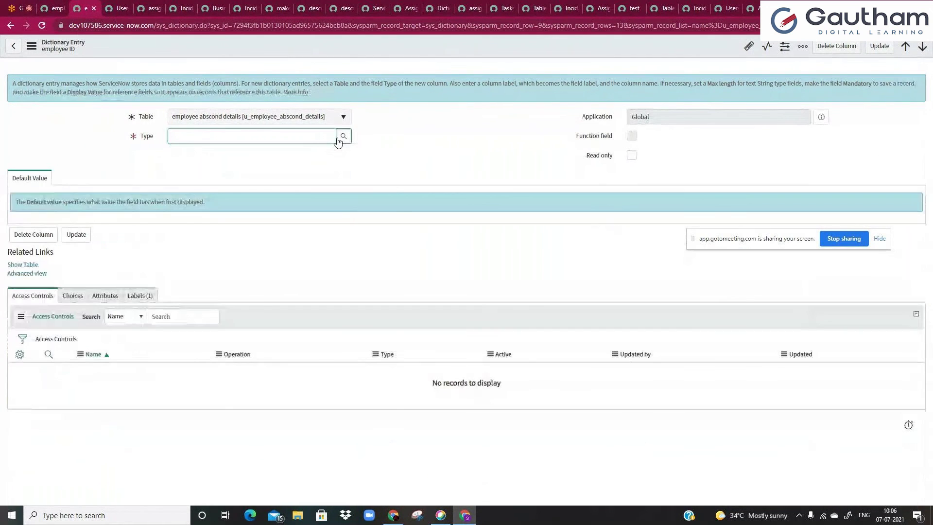
{"action": "left_click", "coordinate": [344, 136]}
{"action": "left_click", "coordinate": [132, 249]}
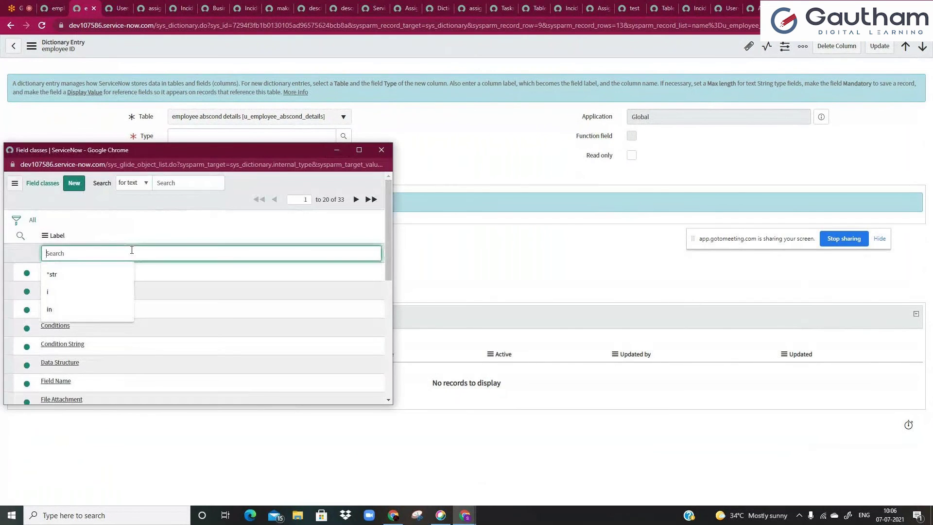
{"action": "type", "text": "in"}
{"action": "key", "text": "Return"}
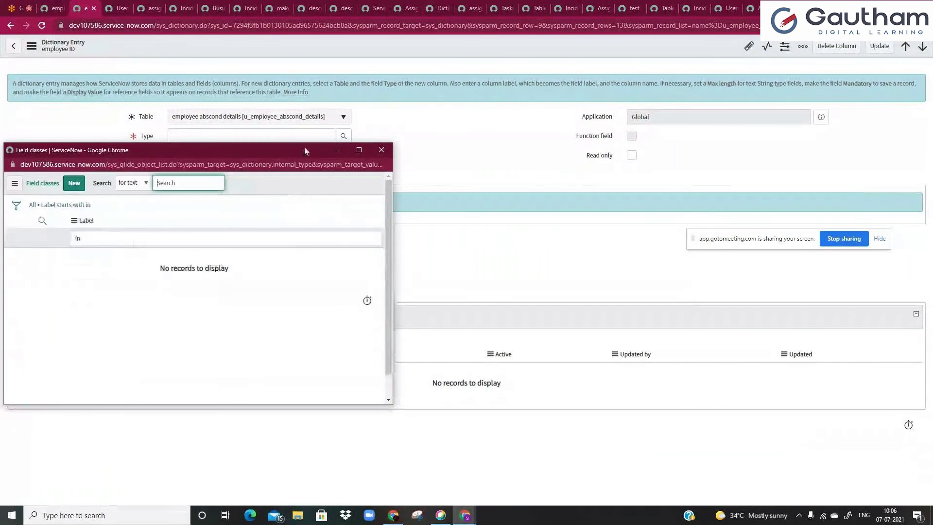
{"action": "left_click", "coordinate": [382, 151]}
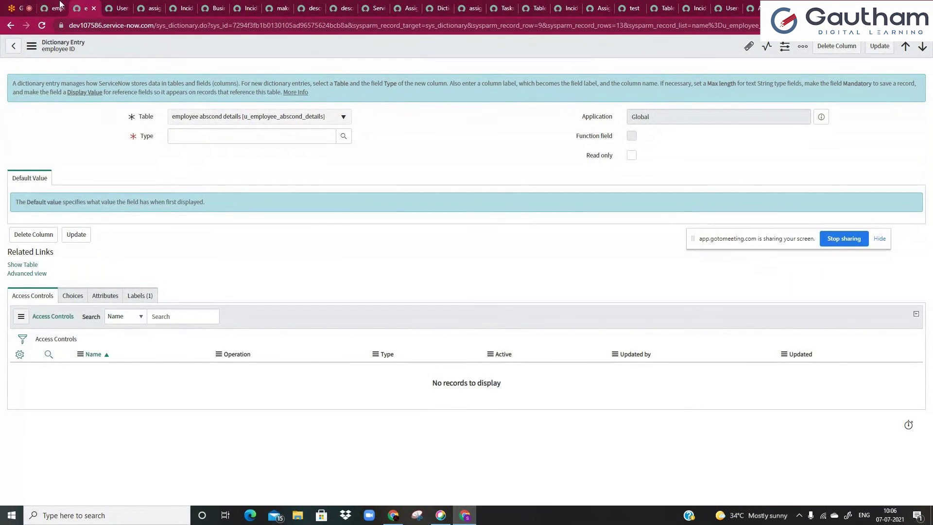
- Enter 2324 as the abscond record's employee ID inline
{"action": "left_click", "coordinate": [61, 7]}
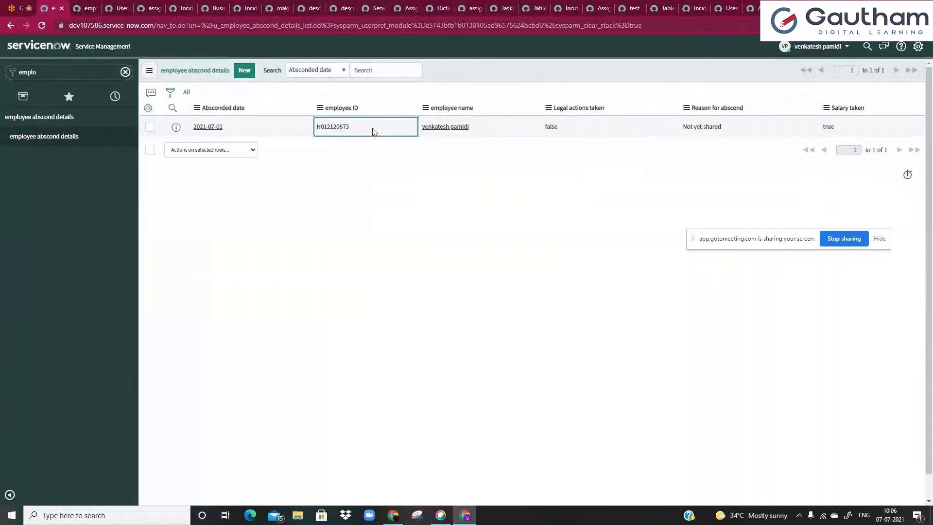
{"action": "double_click", "coordinate": [374, 131]}
{"action": "type", "text": "2324"}
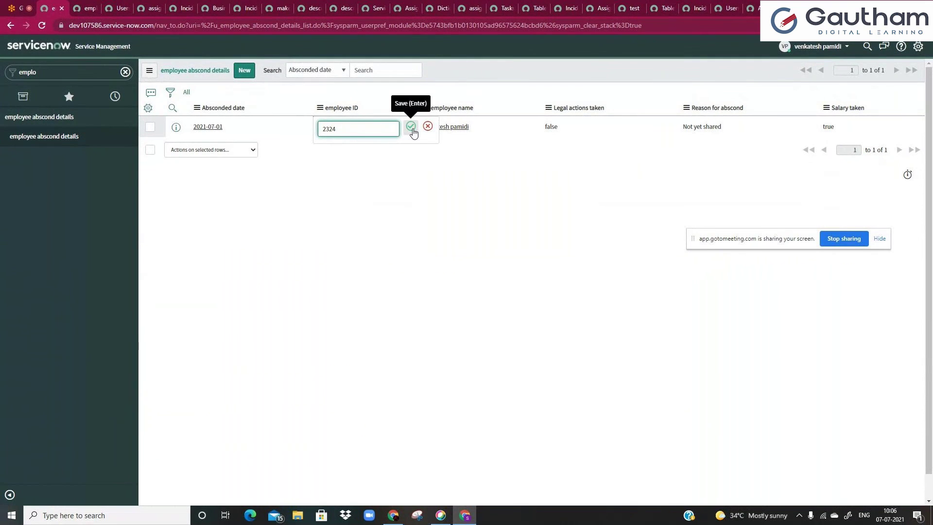
- Clear the abscond record's inline employee ID and save it empty
{"action": "double_click", "coordinate": [391, 122]}
{"action": "key", "text": "BackSpace"}
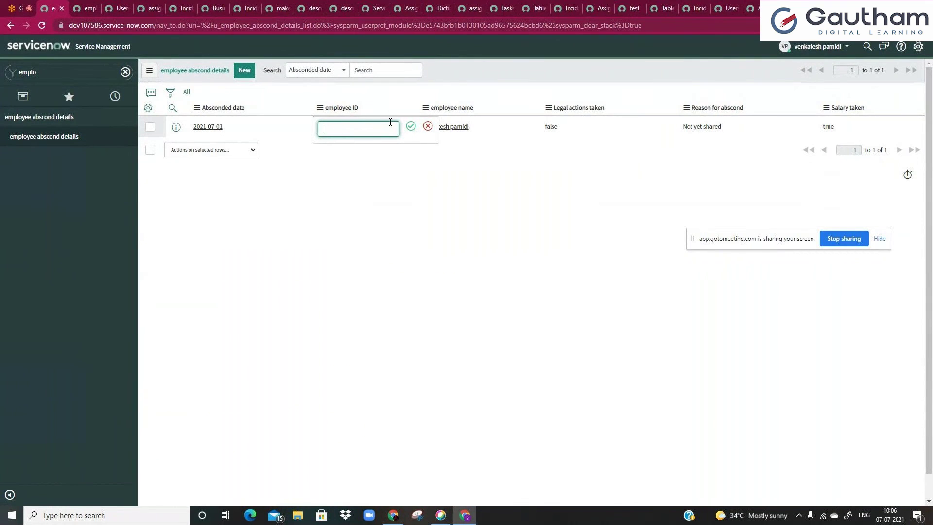
{"action": "key", "text": "Return"}
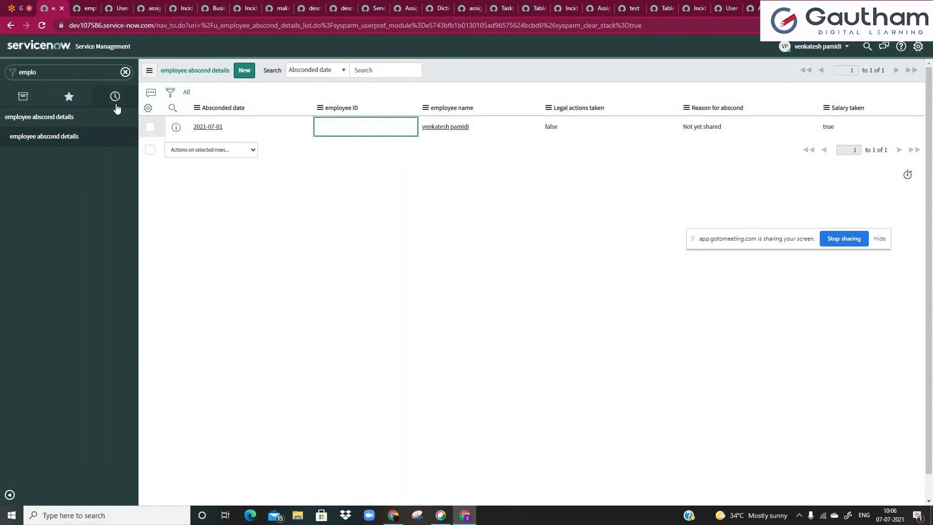
{"action": "left_click", "coordinate": [172, 107]}
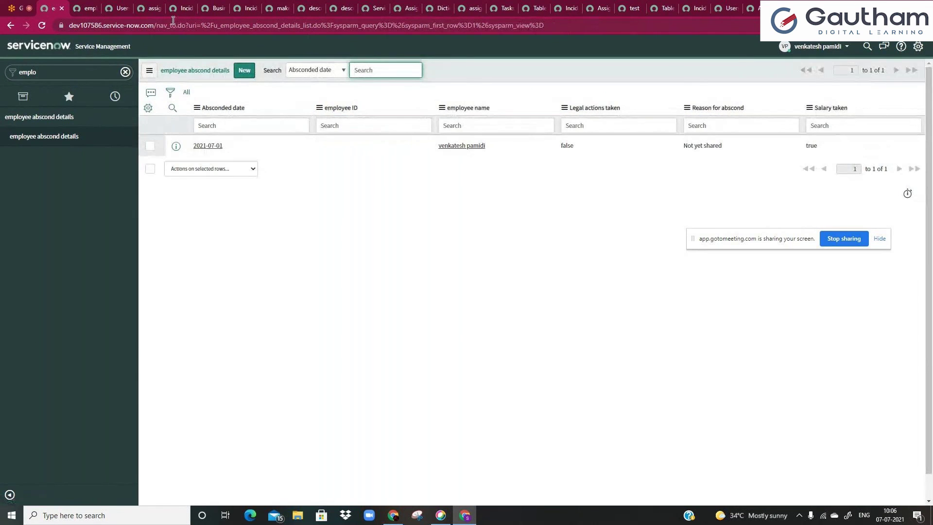
- Reload the employee ID field definition and set its type to Integer via the lookup
{"action": "left_click", "coordinate": [84, 6]}
{"action": "key", "text": "F5"}
{"action": "left_click", "coordinate": [512, 80]}
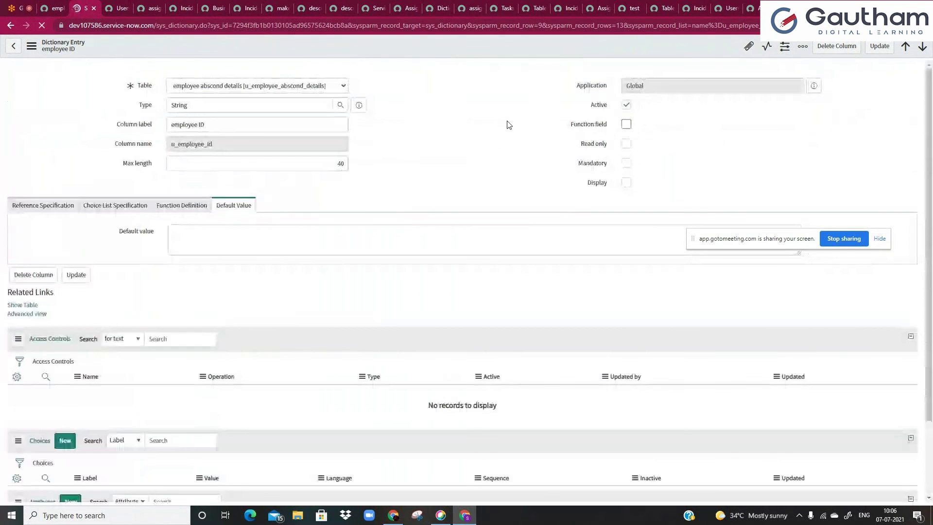
{"action": "double_click", "coordinate": [239, 137]}
{"action": "key", "text": "BackSpace"}
{"action": "left_click", "coordinate": [434, 170]}
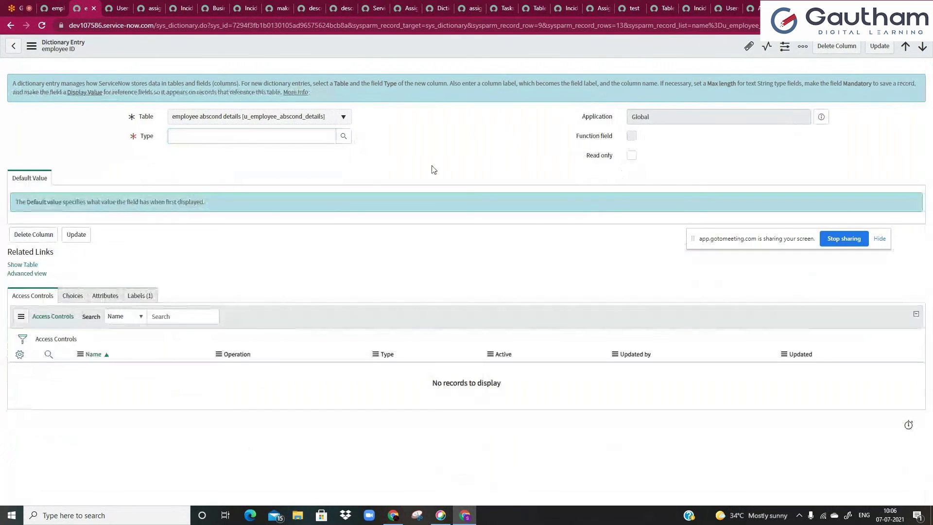
{"action": "left_click", "coordinate": [343, 137]}
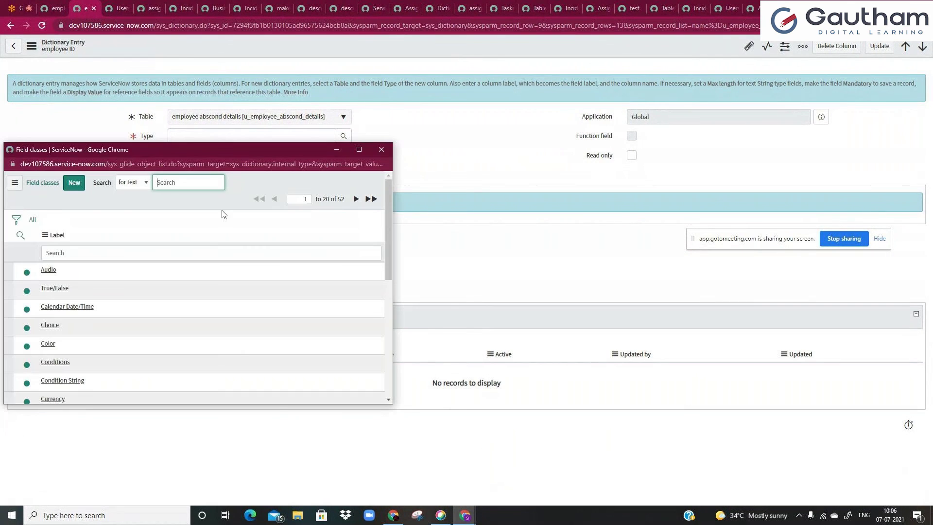
{"action": "left_click", "coordinate": [231, 250]}
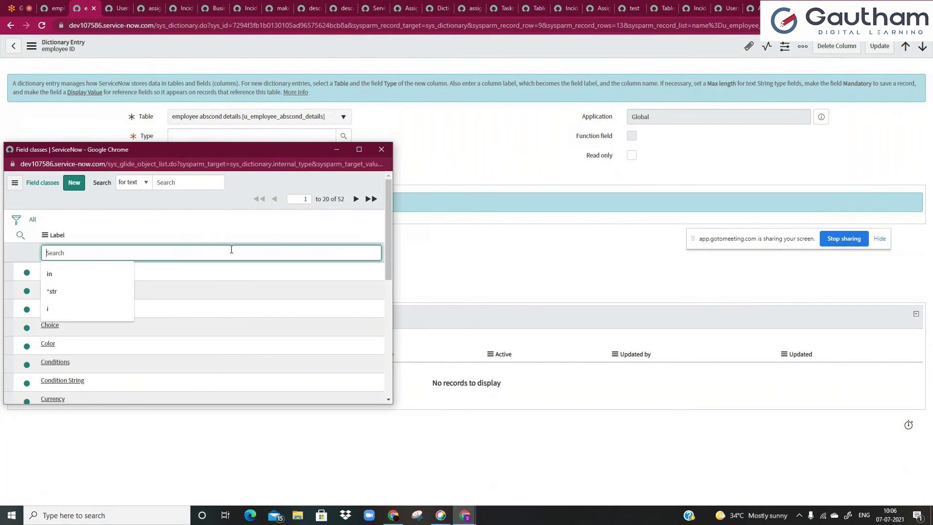
{"action": "type", "text": "in"}
{"action": "key", "text": "Return"}
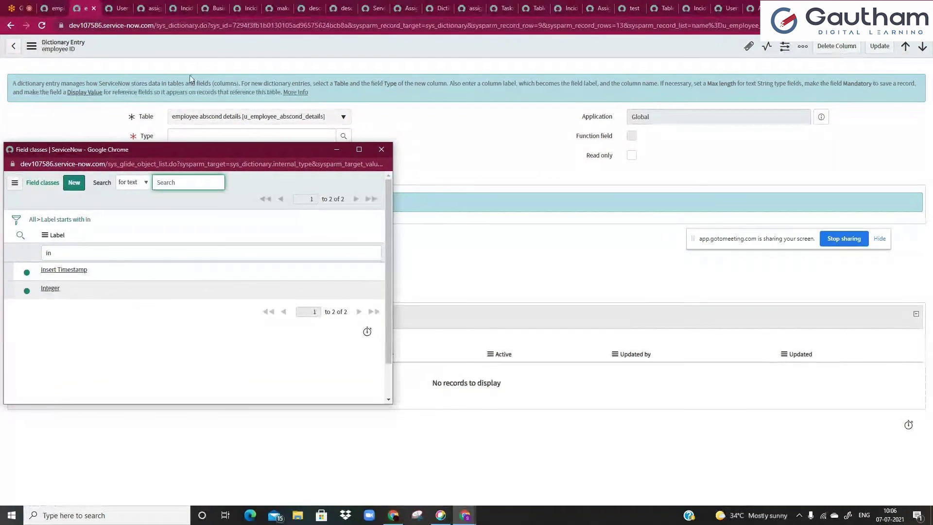
{"action": "left_click", "coordinate": [54, 289]}
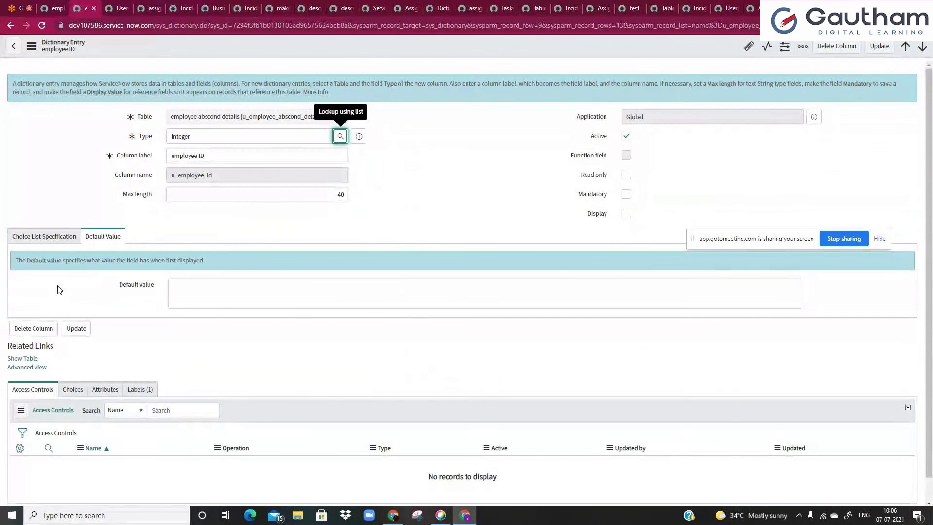
{"action": "left_click", "coordinate": [53, 9]}
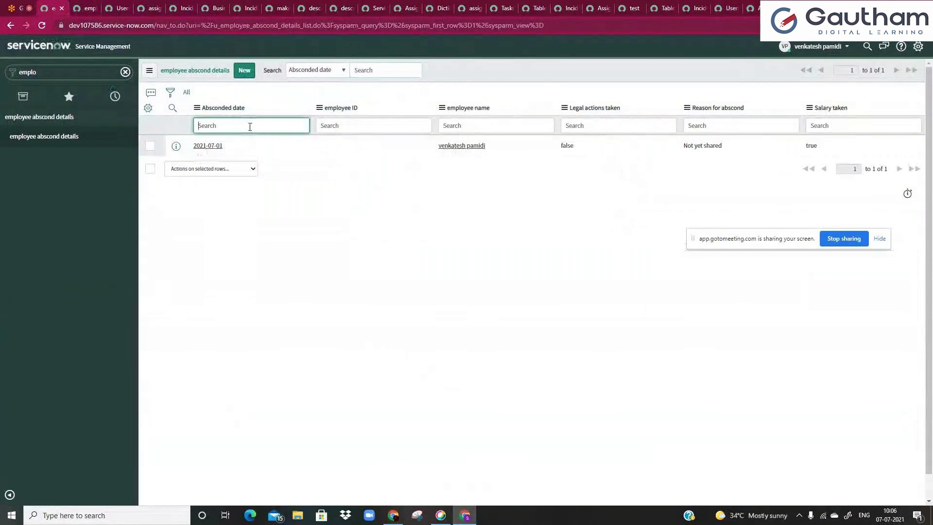
- Review the record's empty employee ID, then clear the 'emplo' navigator filter
{"action": "left_click", "coordinate": [317, 152]}
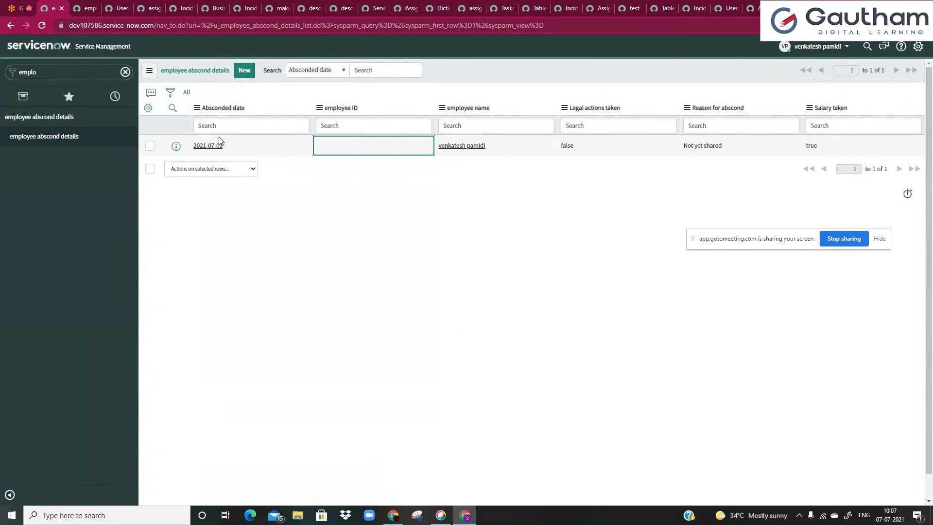
{"action": "left_click", "coordinate": [281, 130]}
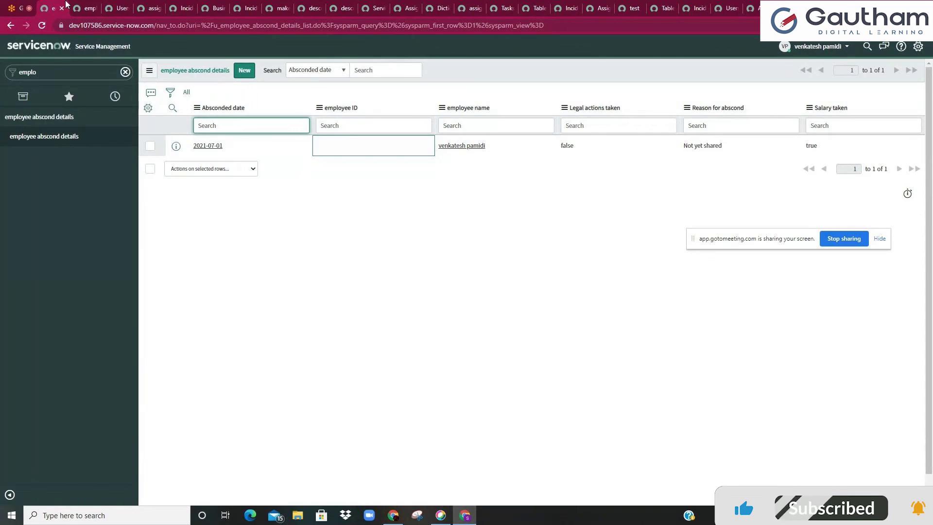
{"action": "key", "text": "ctrl+Tab"}
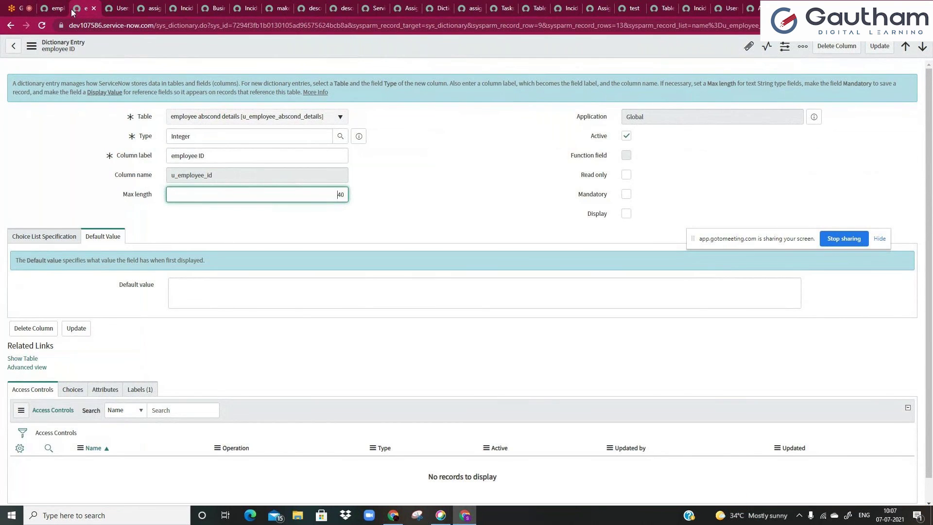
{"action": "key", "text": "ctrl+shift+Tab"}
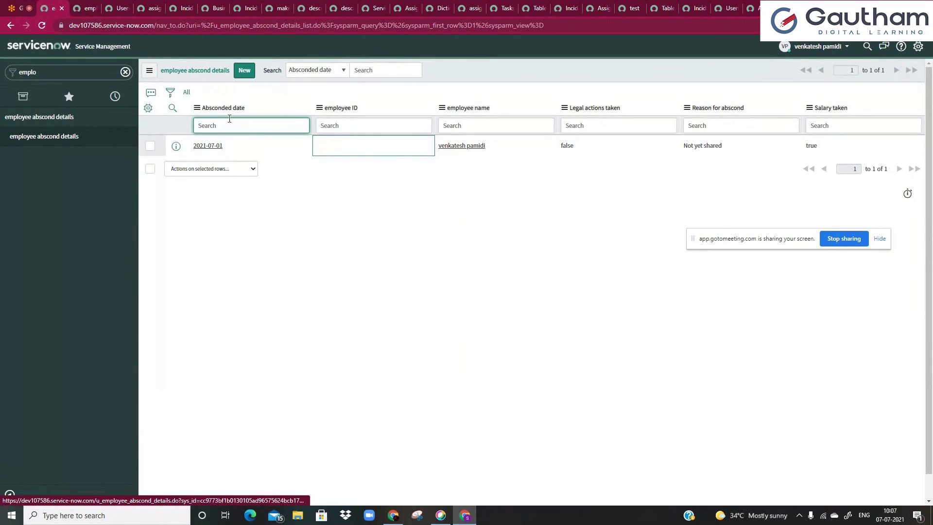
{"action": "left_click", "coordinate": [254, 110]}
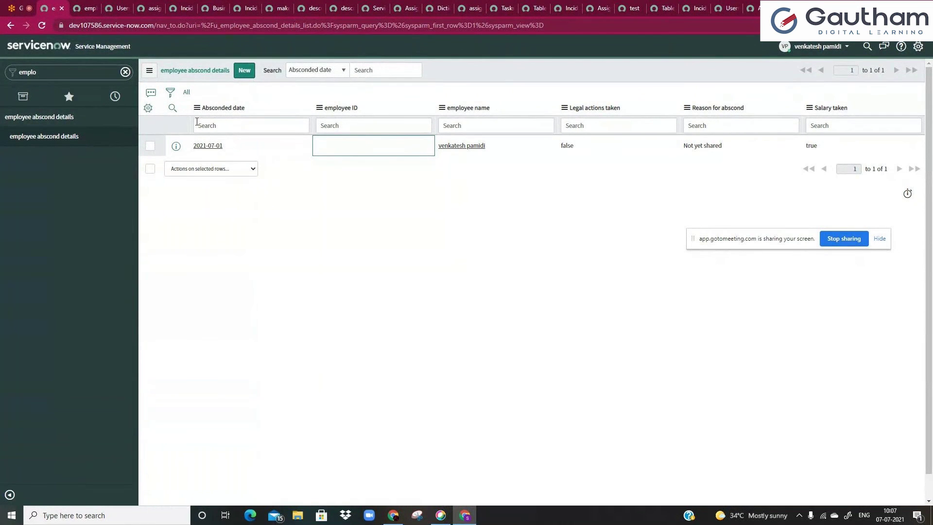
{"action": "left_click", "coordinate": [124, 72]}
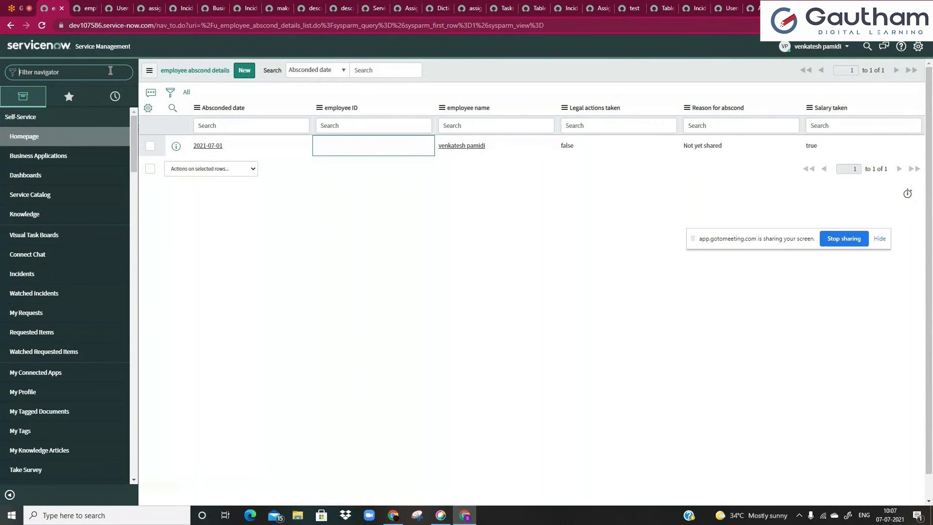
- Locate Change Request [change_request] in Tables & Columns and open its table definition with columns
{"action": "type", "text": "tables"}
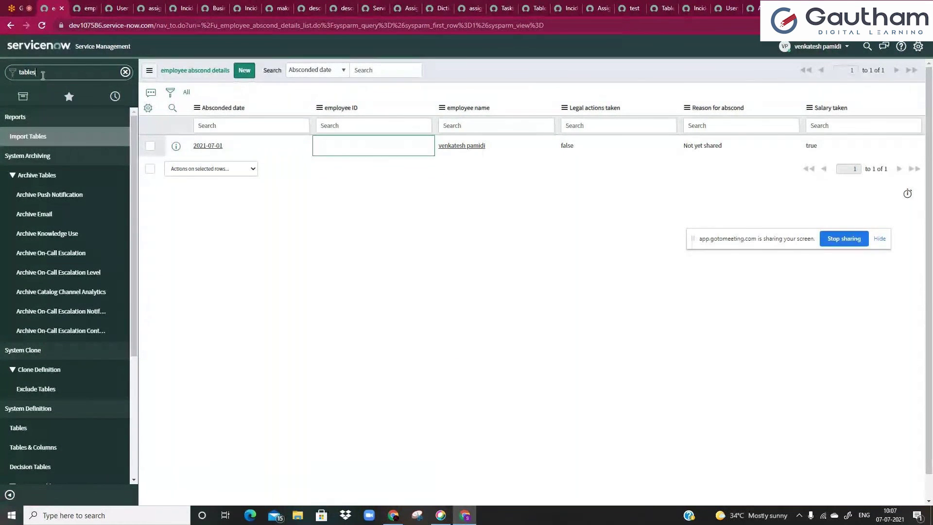
{"action": "left_click", "coordinate": [38, 448]}
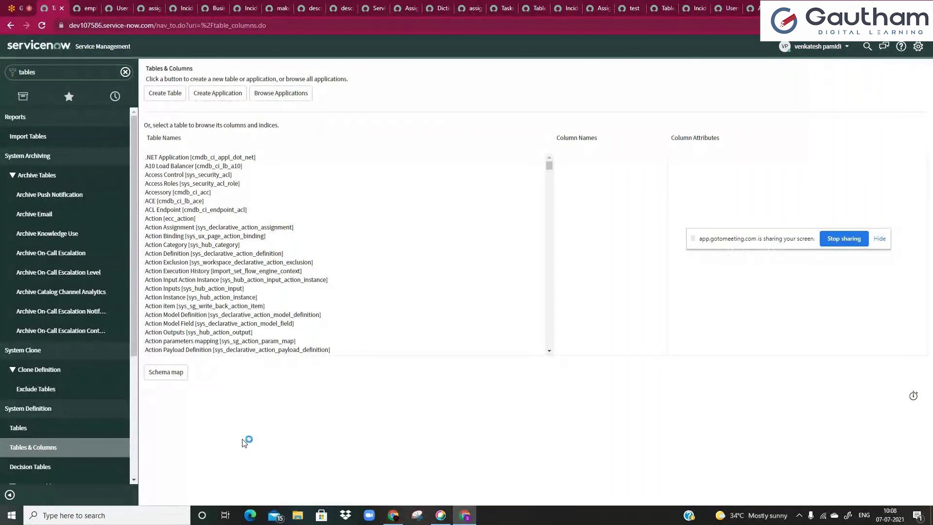
{"action": "key", "text": "ctrl+f"}
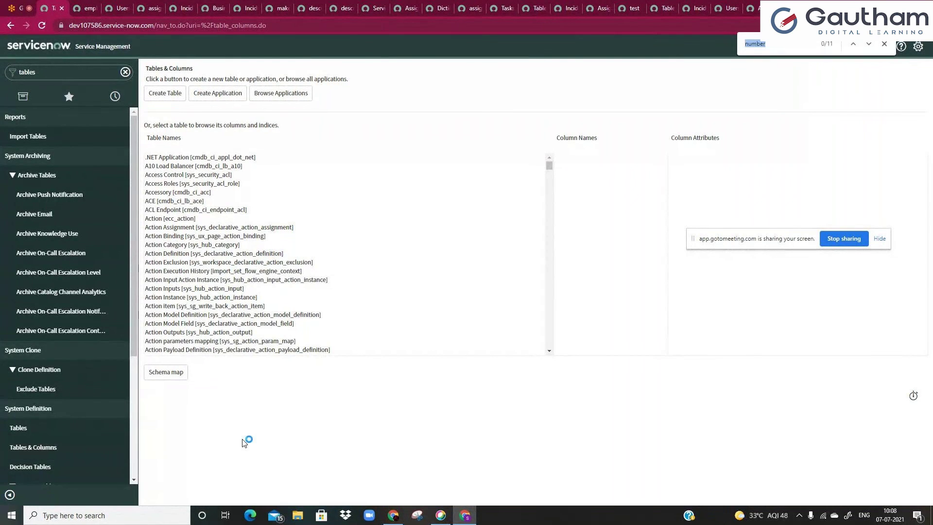
{"action": "type", "text": "change"}
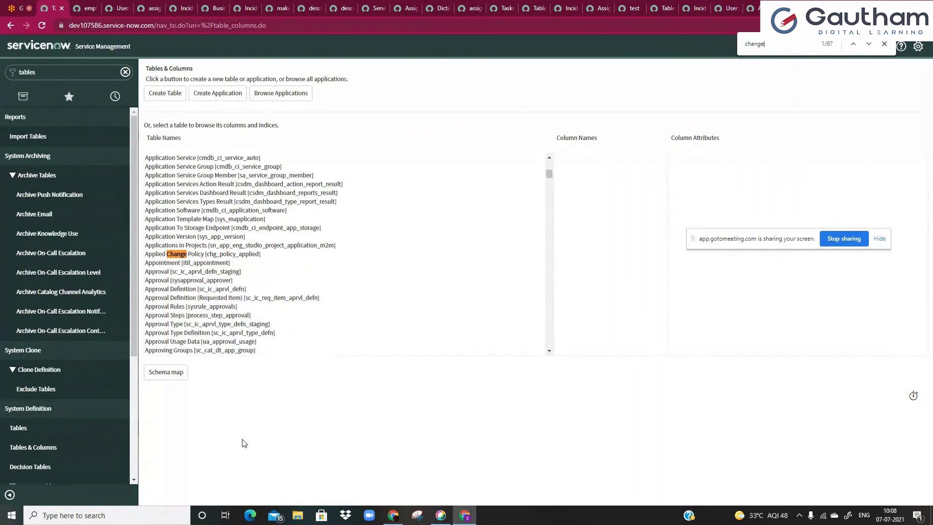
{"action": "type", "text": " req"}
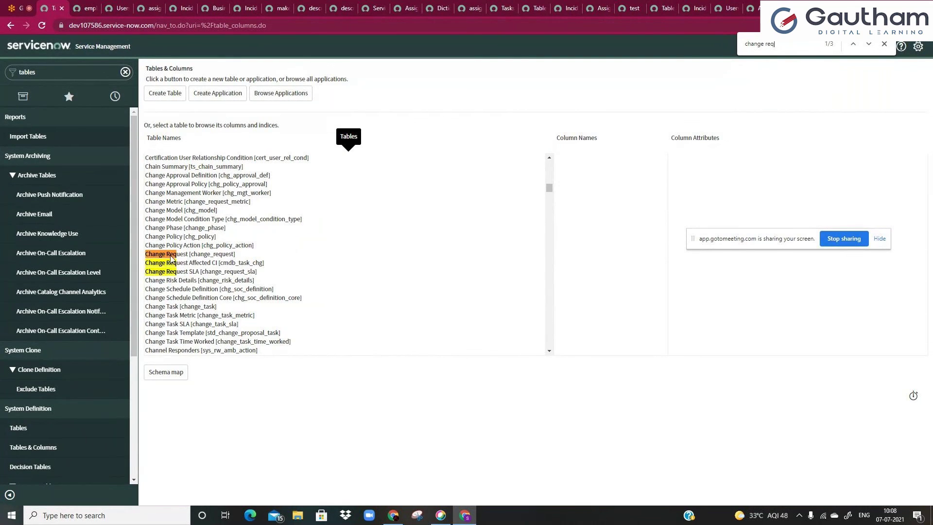
{"action": "left_click", "coordinate": [201, 258]}
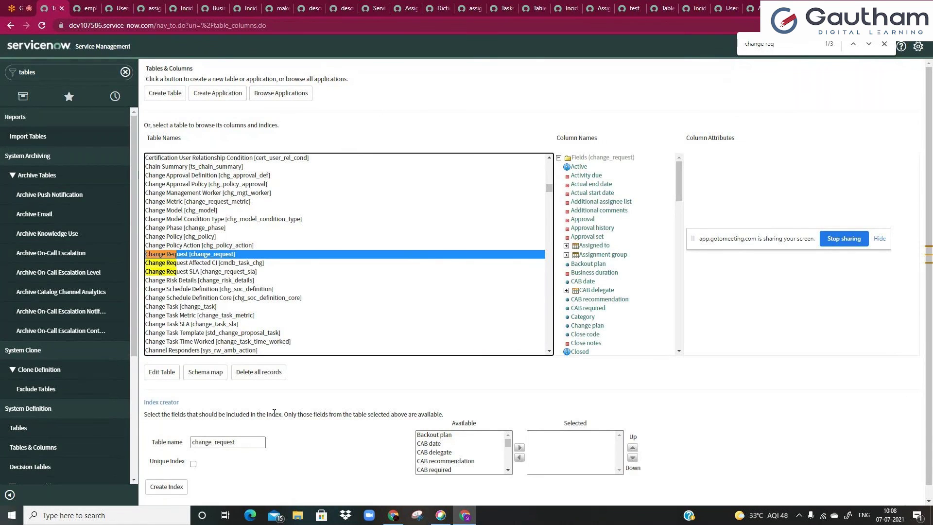
{"action": "left_click", "coordinate": [173, 378]}
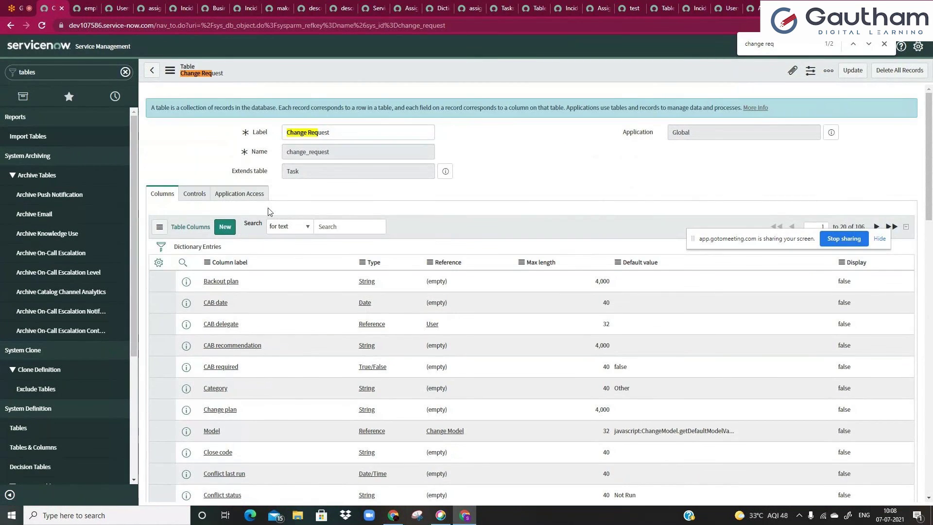
{"action": "scroll", "coordinate": [223, 327], "scroll_direction": "down", "scroll_amount": 5}
{"action": "scroll", "coordinate": [223, 327], "scroll_direction": "down", "scroll_amount": 5}
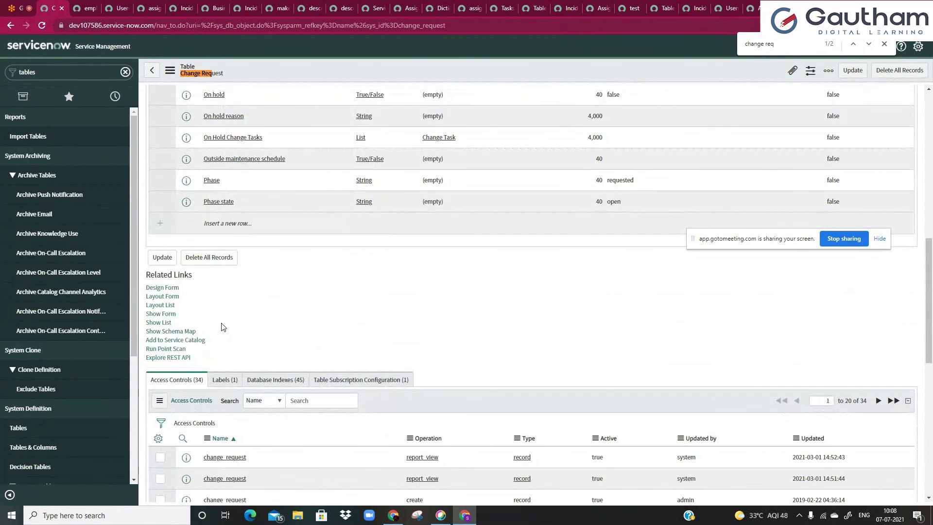
{"action": "scroll", "coordinate": [222, 327], "scroll_direction": "up", "scroll_amount": 6}
{"action": "scroll", "coordinate": [223, 327], "scroll_direction": "up", "scroll_amount": 10}
{"action": "left_click", "coordinate": [181, 197]}
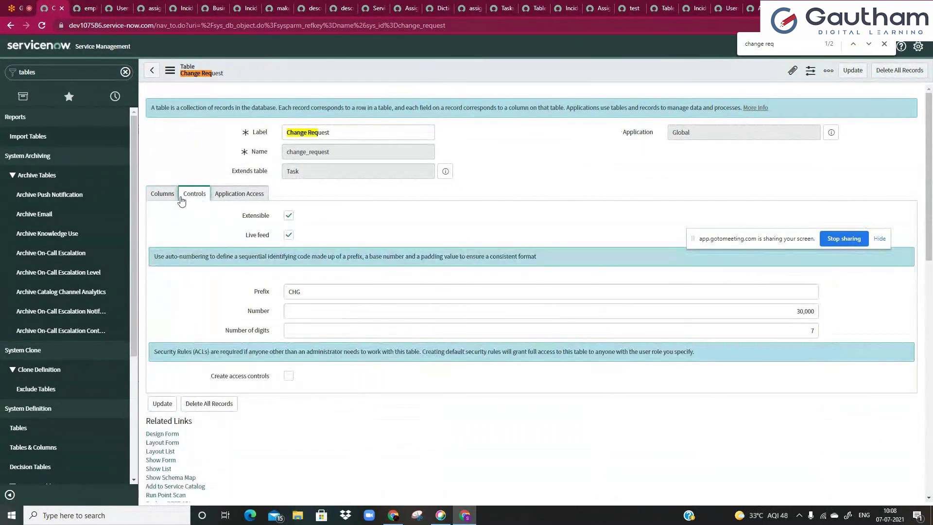
{"action": "left_click", "coordinate": [163, 194]}
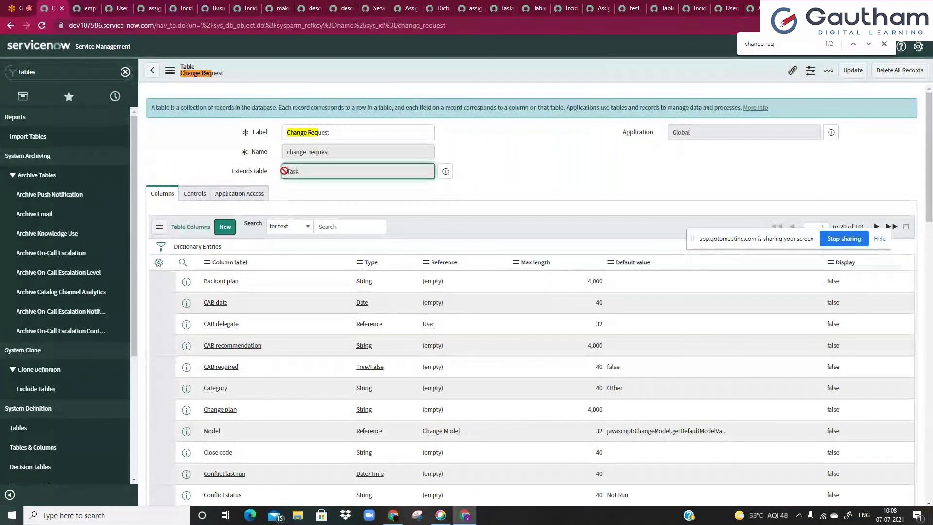
{"action": "left_click", "coordinate": [189, 198]}
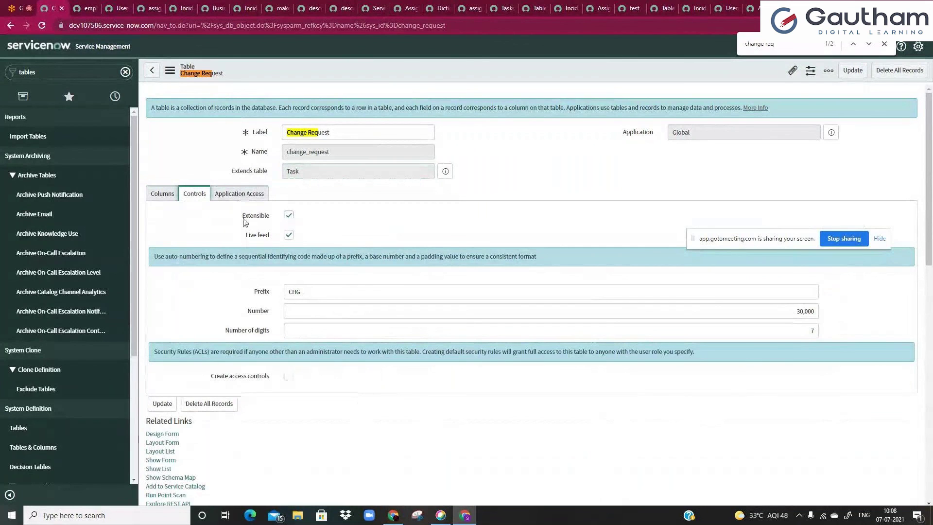
{"action": "left_click", "coordinate": [162, 194]}
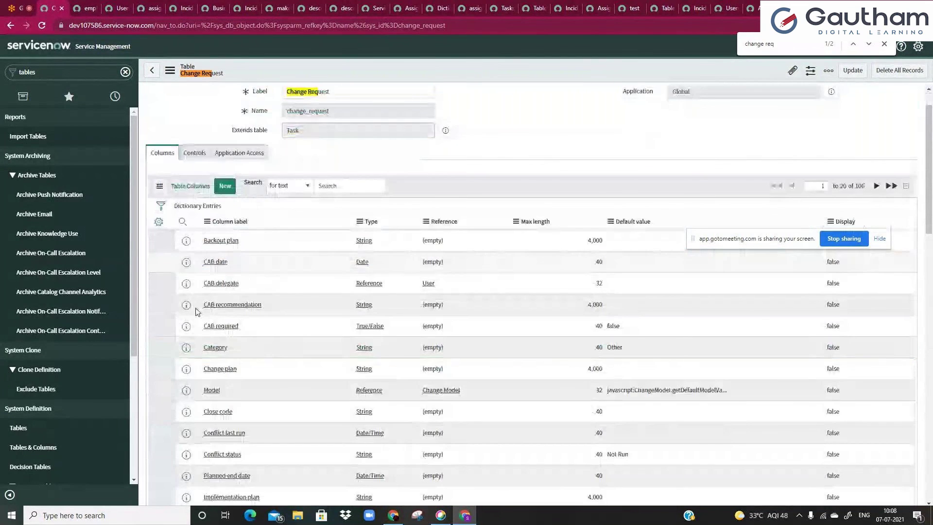
{"action": "scroll", "coordinate": [197, 312], "scroll_direction": "down", "scroll_amount": 12}
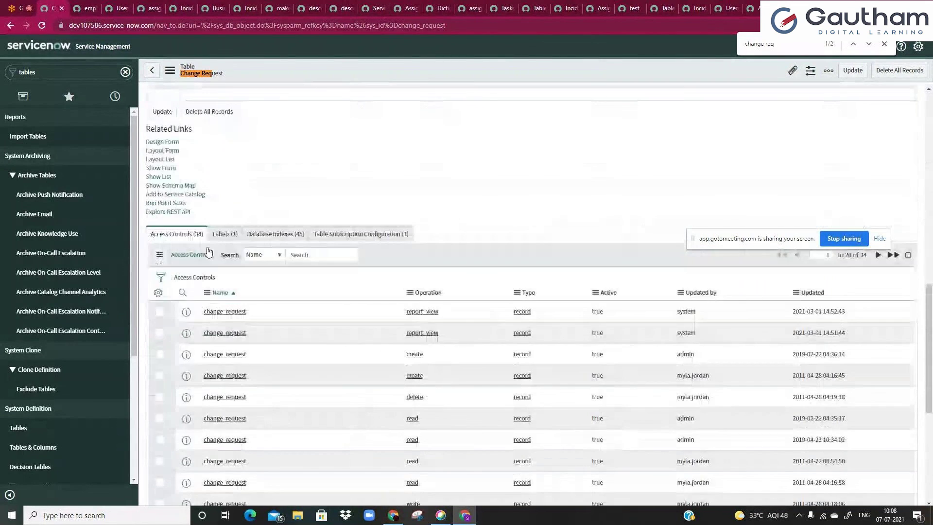
{"action": "scroll", "coordinate": [194, 301], "scroll_direction": "up", "scroll_amount": 3}
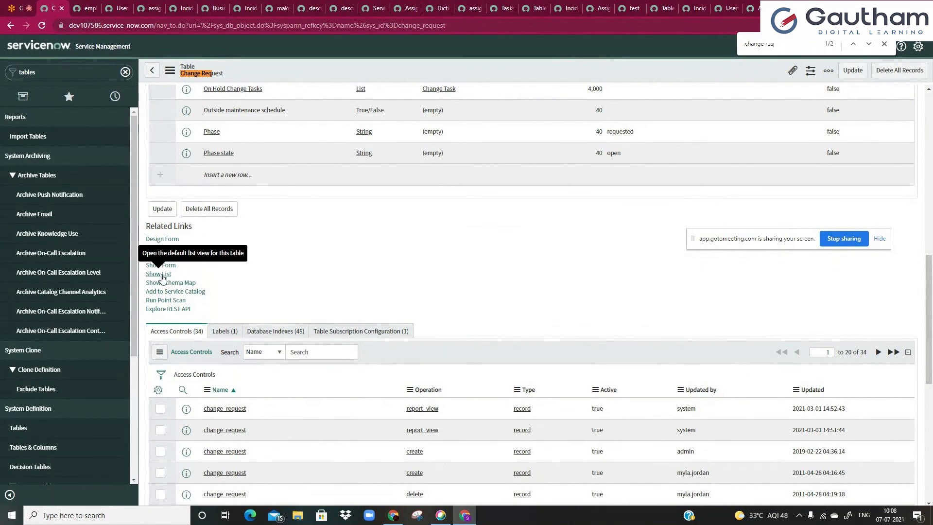
{"action": "left_click", "coordinate": [160, 274]}
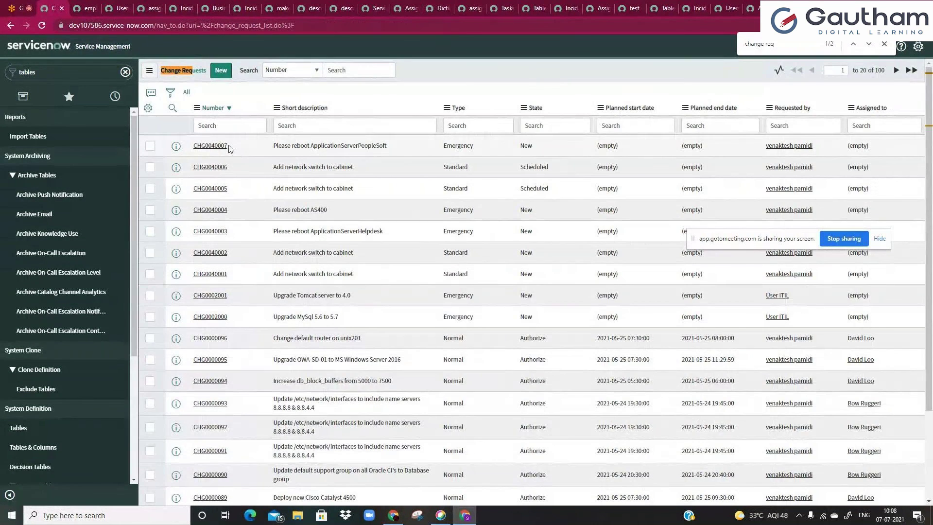
{"action": "left_click", "coordinate": [10, 26]}
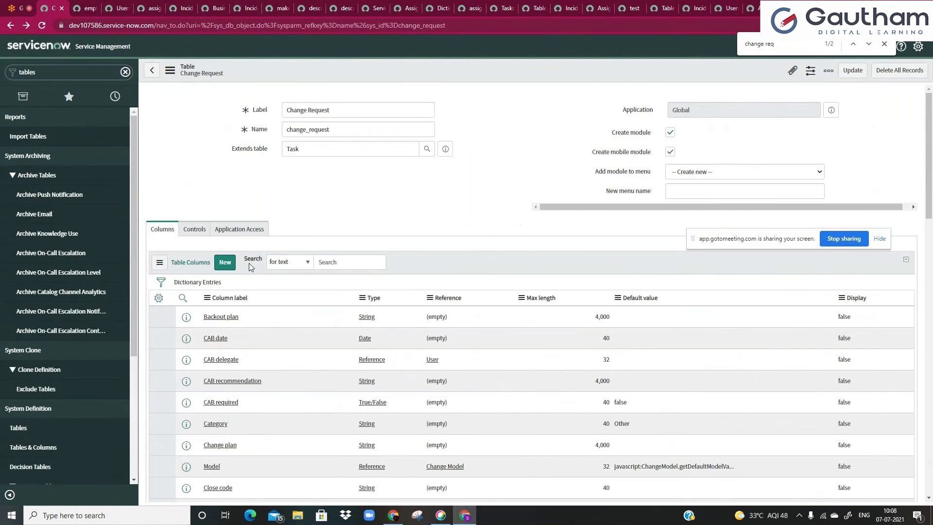
{"action": "scroll", "coordinate": [251, 266], "scroll_direction": "down", "scroll_amount": 3}
{"action": "scroll", "coordinate": [251, 266], "scroll_direction": "down", "scroll_amount": 10}
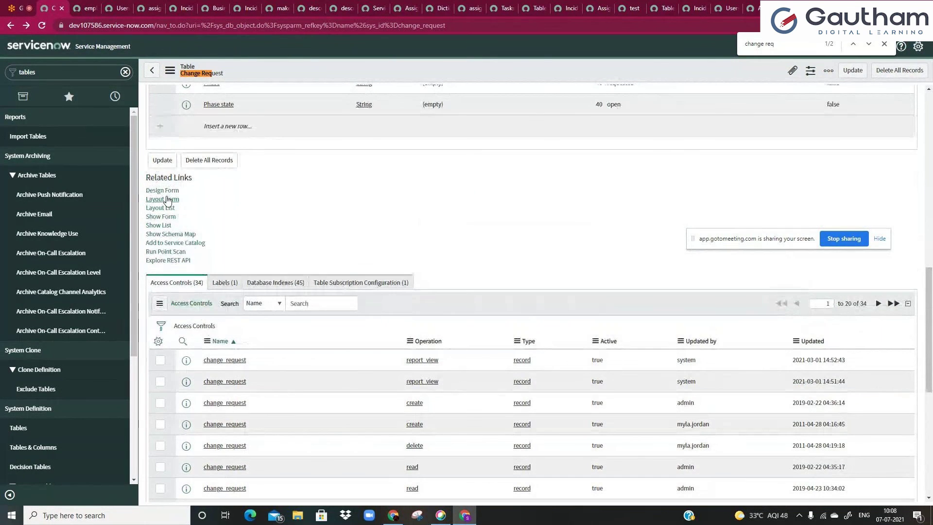
{"action": "left_click", "coordinate": [166, 217]}
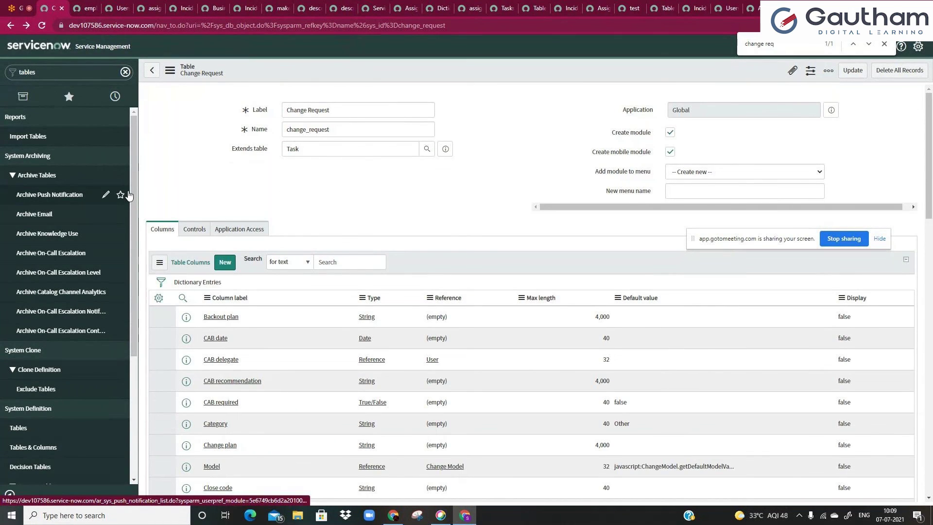
{"action": "scroll", "coordinate": [147, 228], "scroll_direction": "down", "scroll_amount": 9}
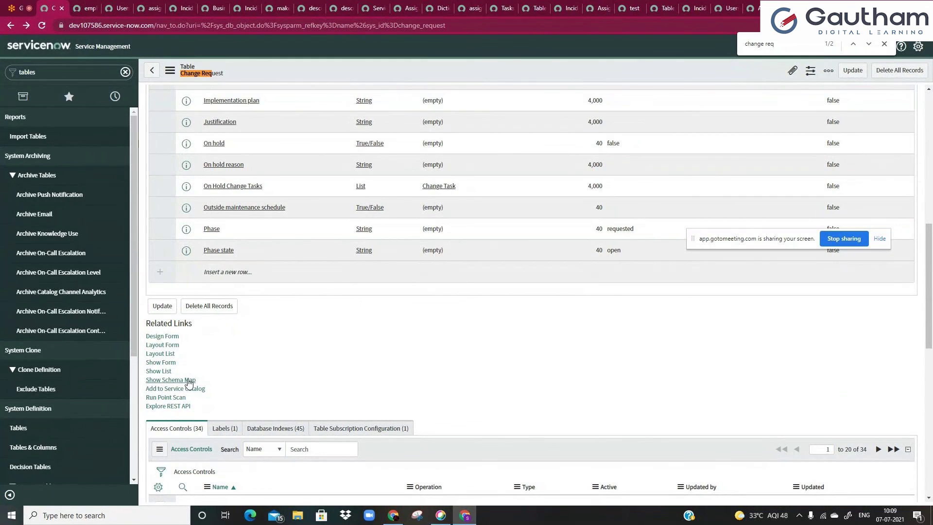
{"action": "left_click", "coordinate": [189, 381]}
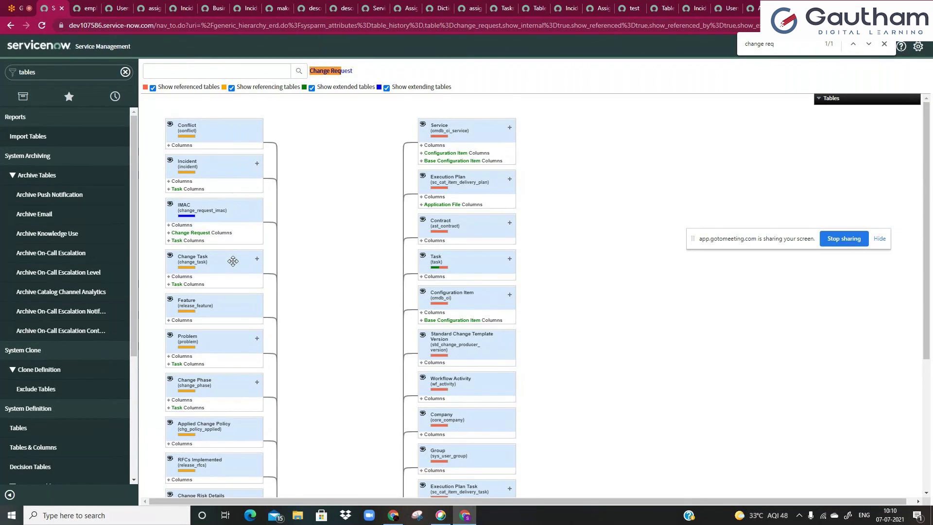
{"action": "scroll", "coordinate": [233, 261], "scroll_direction": "down", "scroll_amount": 3}
{"action": "scroll", "coordinate": [282, 250], "scroll_direction": "up", "scroll_amount": 3}
{"action": "left_click", "coordinate": [10, 25]}
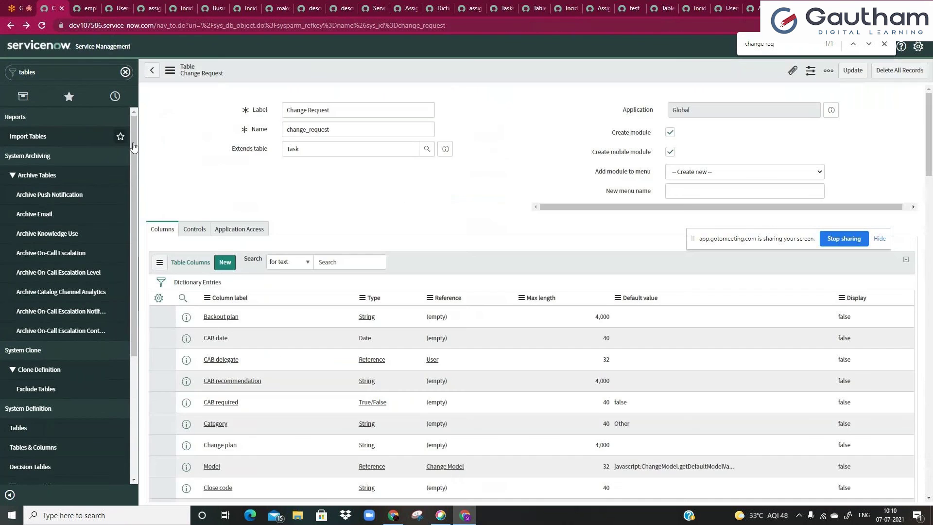
- From Tables & Columns, start Create Table to get an empty Label, Name and Extends table form
{"action": "scroll", "coordinate": [224, 204], "scroll_direction": "down", "scroll_amount": 10}
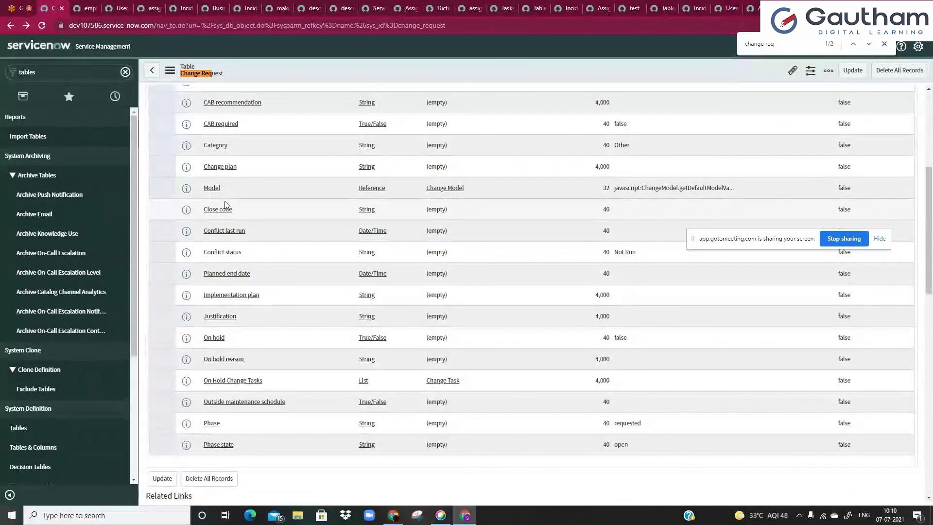
{"action": "scroll", "coordinate": [225, 205], "scroll_direction": "down", "scroll_amount": 5}
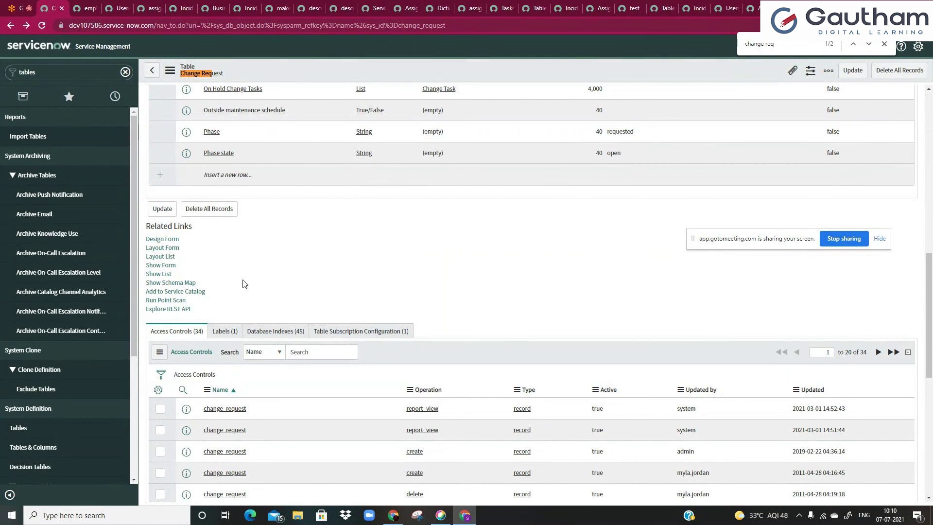
{"action": "scroll", "coordinate": [246, 277], "scroll_direction": "up", "scroll_amount": 3}
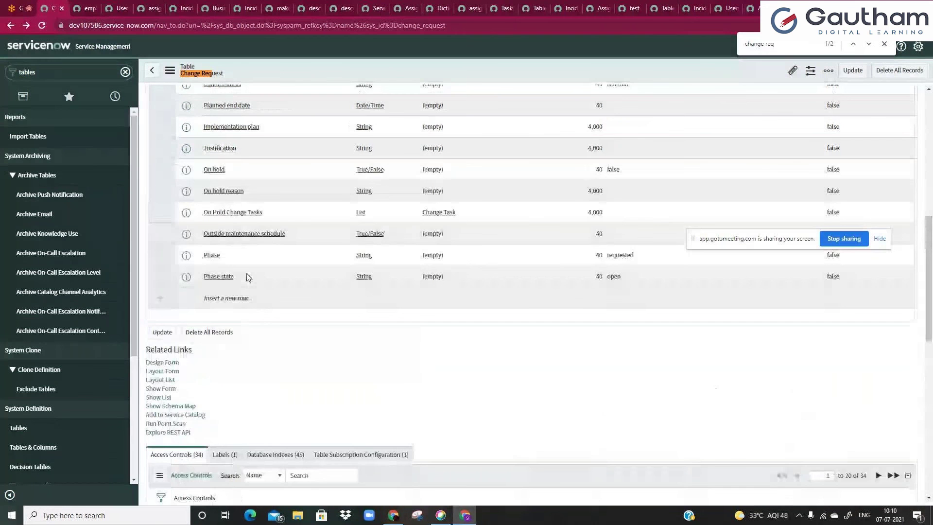
{"action": "scroll", "coordinate": [246, 276], "scroll_direction": "up", "scroll_amount": 10}
{"action": "left_click", "coordinate": [57, 445]}
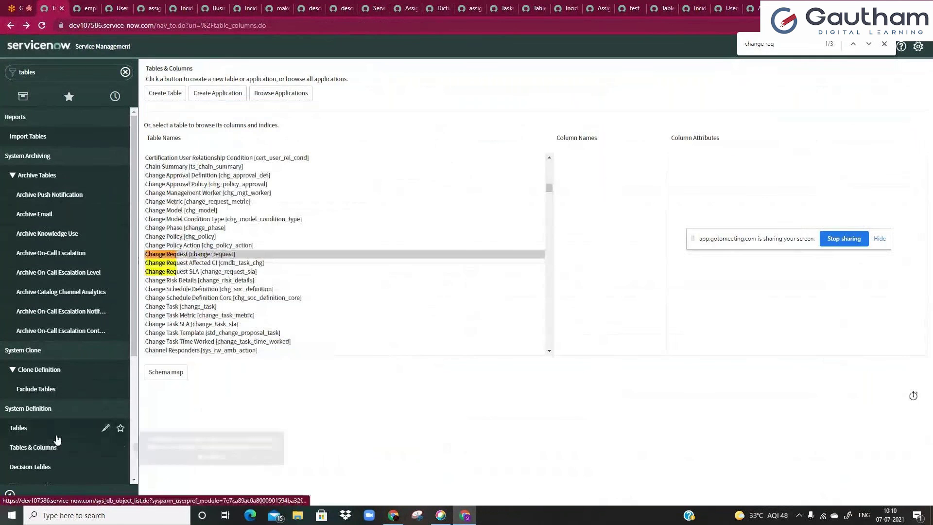
{"action": "left_click", "coordinate": [166, 96]}
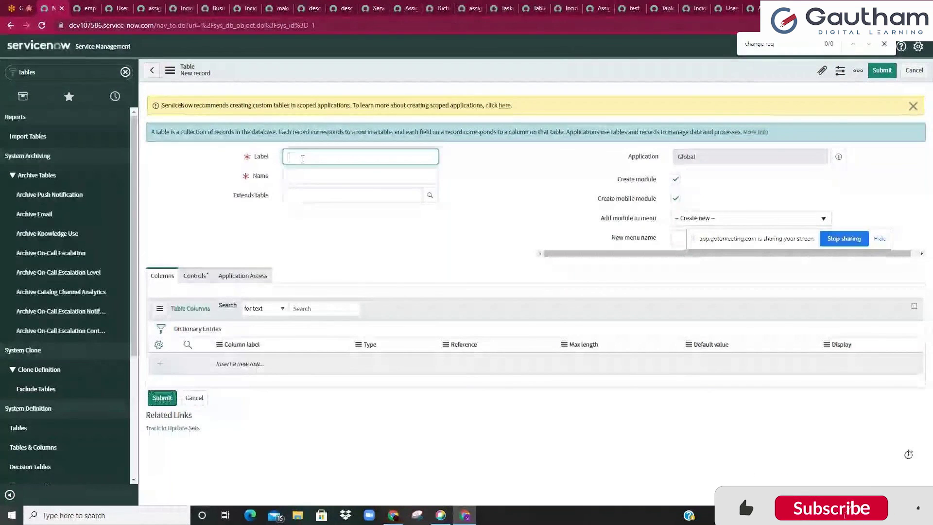
{"action": "left_click", "coordinate": [311, 247]}
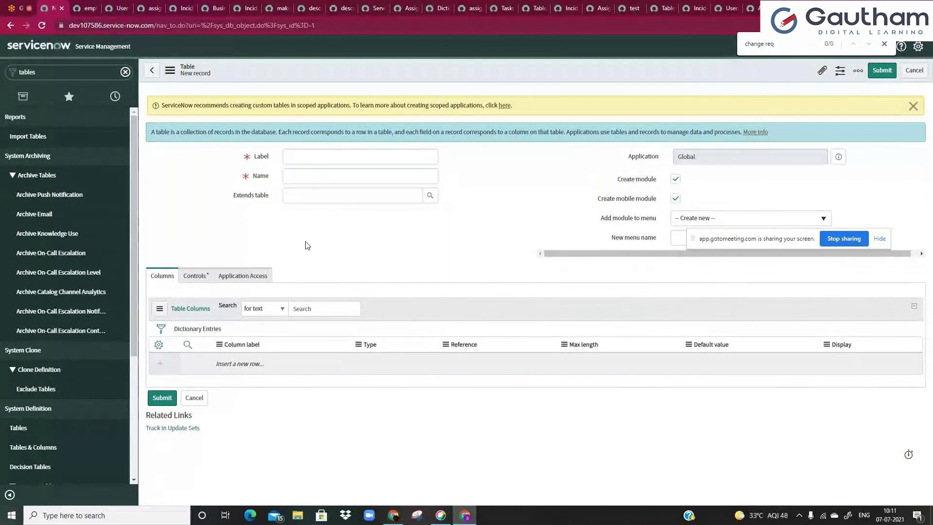